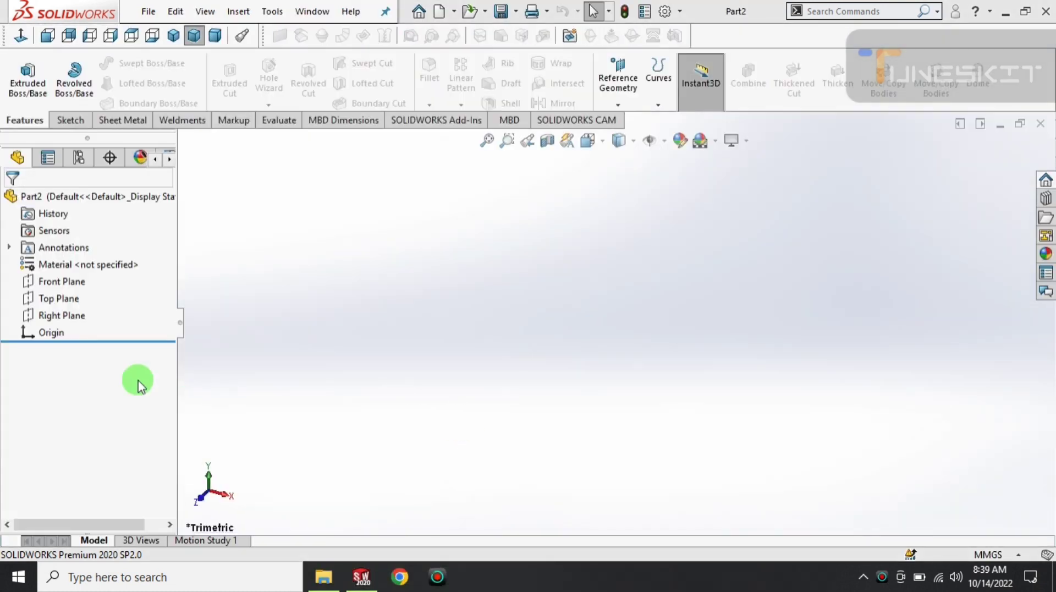
- Start a sketch on the Front Plane and draw a circle centred on the origin
{"action": "left_click", "coordinate": [69, 280]}
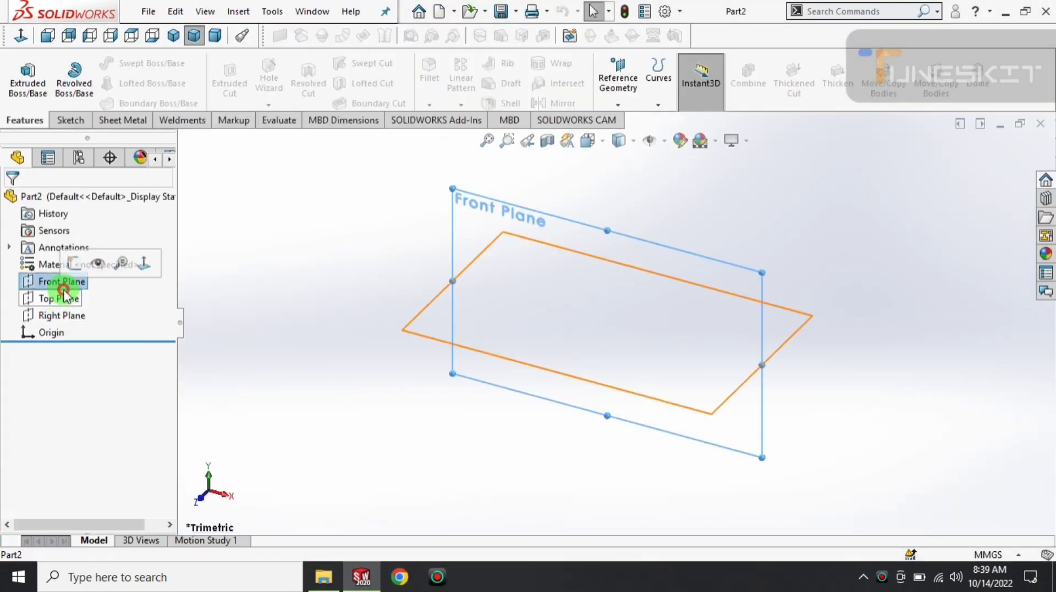
{"action": "left_click", "coordinate": [80, 266]}
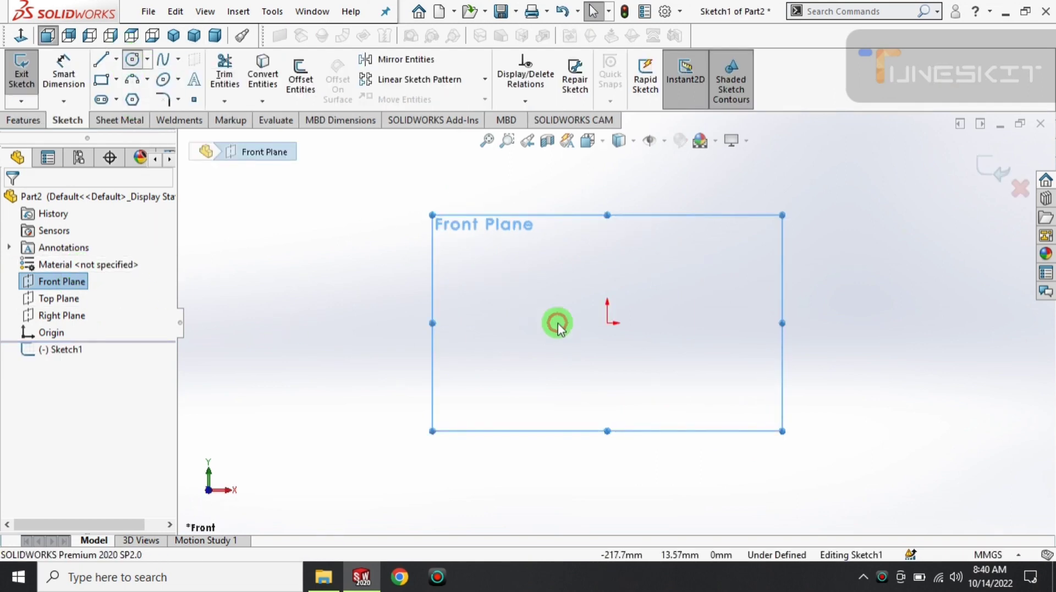
{"action": "left_click_drag", "start_coordinate": [607, 325], "coordinate": [609, 401]}
- Draw two vertical lines rising from the circle's left and right sides to the same height
{"action": "key", "text": "l"}
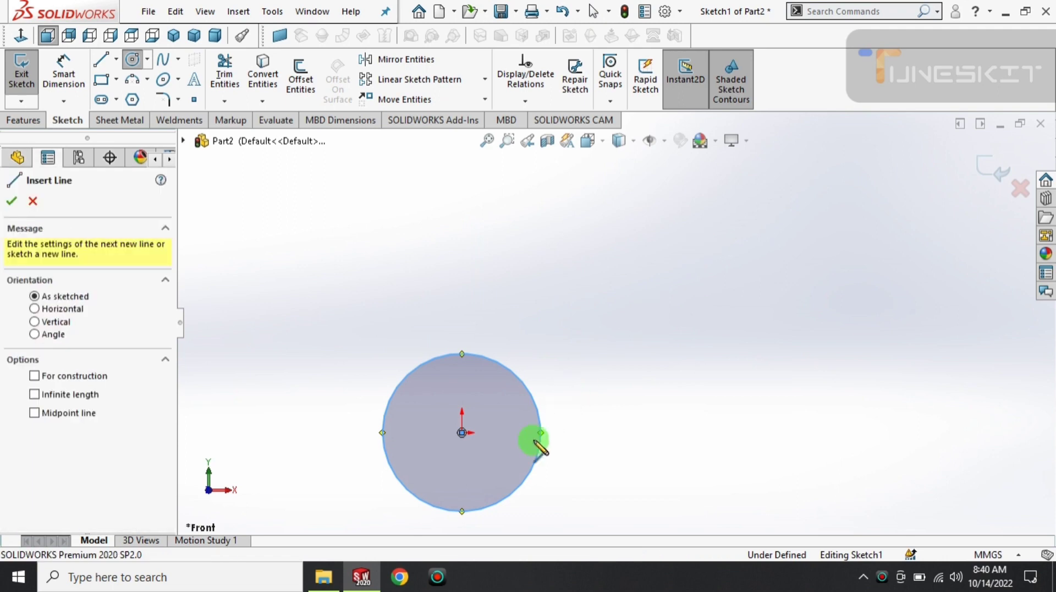
{"action": "left_click", "coordinate": [540, 434]}
{"action": "left_click", "coordinate": [540, 228]}
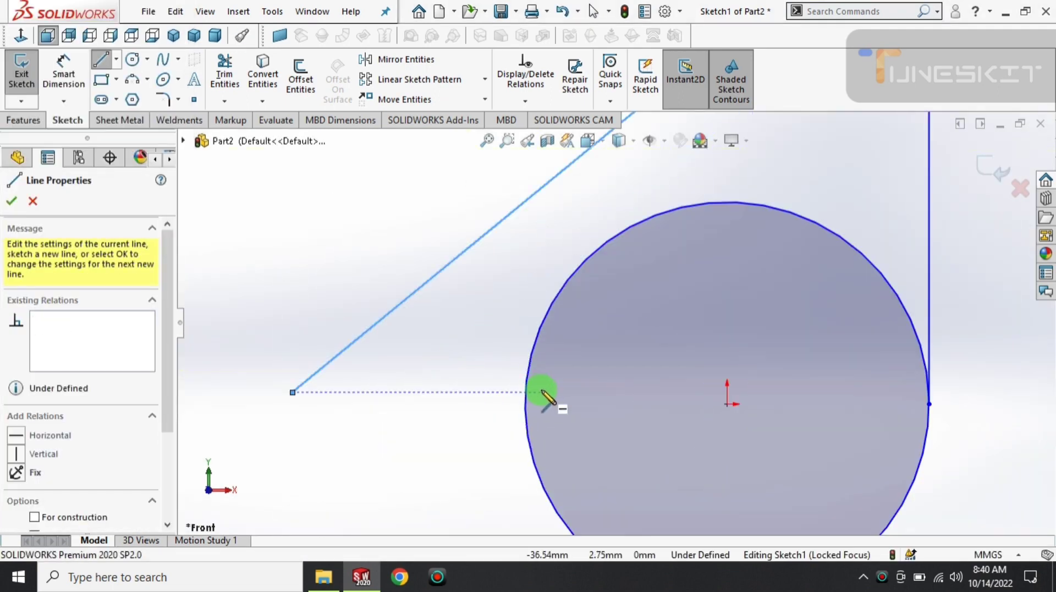
{"action": "key", "text": "ctrl+z"}
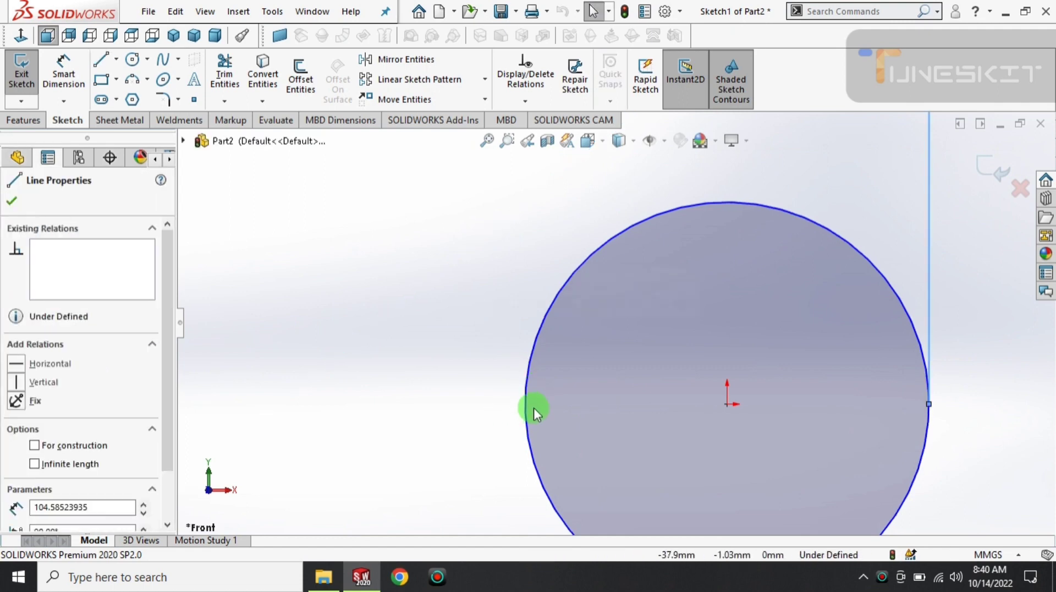
{"action": "left_click", "coordinate": [525, 406]}
{"action": "scroll", "coordinate": [550, 302], "scroll_direction": "up", "scroll_amount": 3}
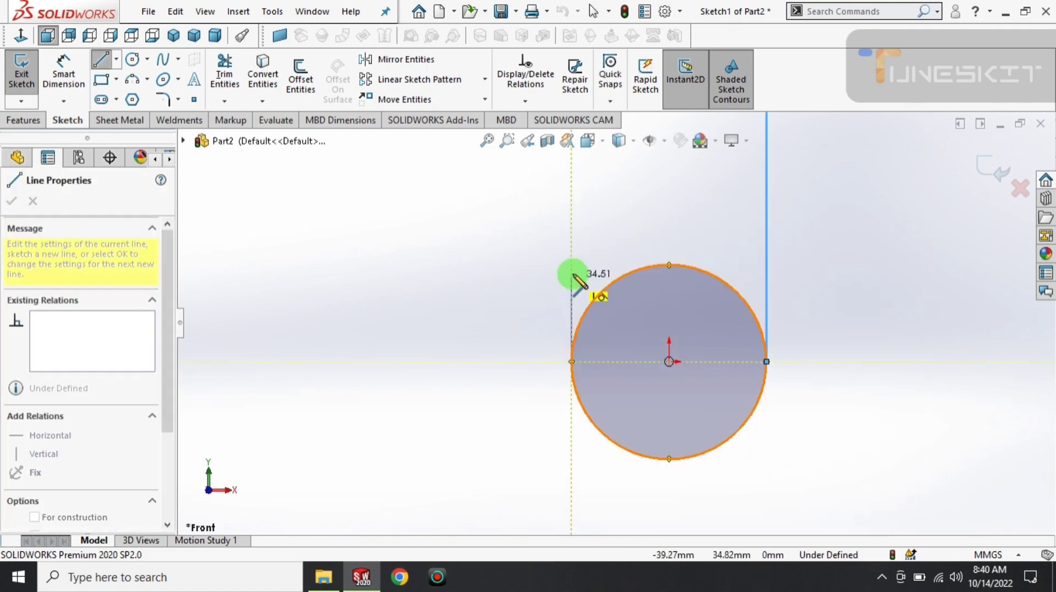
{"action": "scroll", "coordinate": [585, 245], "scroll_direction": "up", "scroll_amount": 2}
{"action": "scroll", "coordinate": [605, 220], "scroll_direction": "down", "scroll_amount": 1}
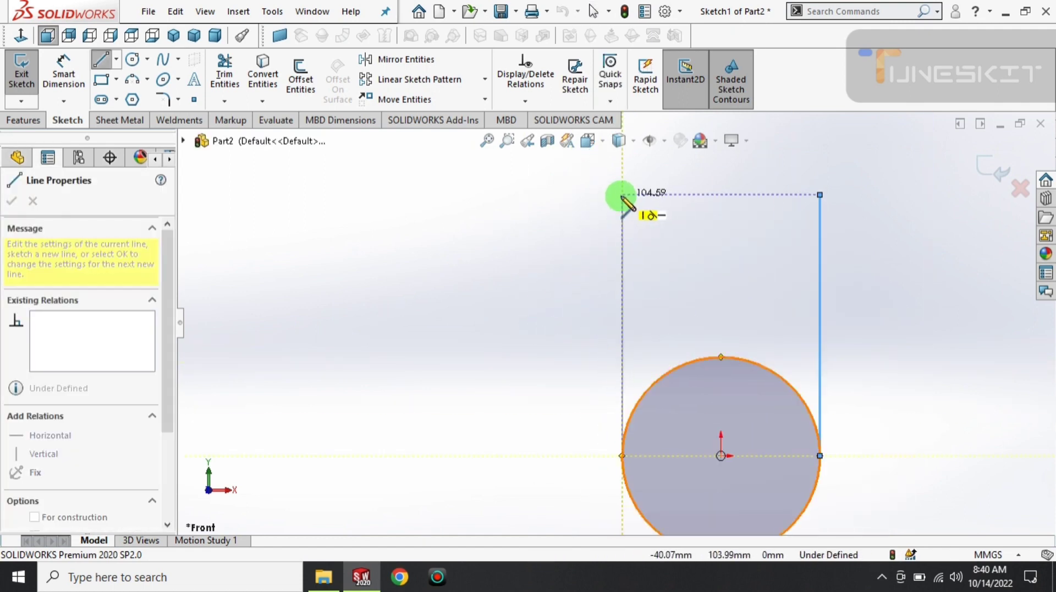
{"action": "double_click", "coordinate": [622, 196]}
- Switch the document units to IPS (inches)
{"action": "key", "text": "d"}
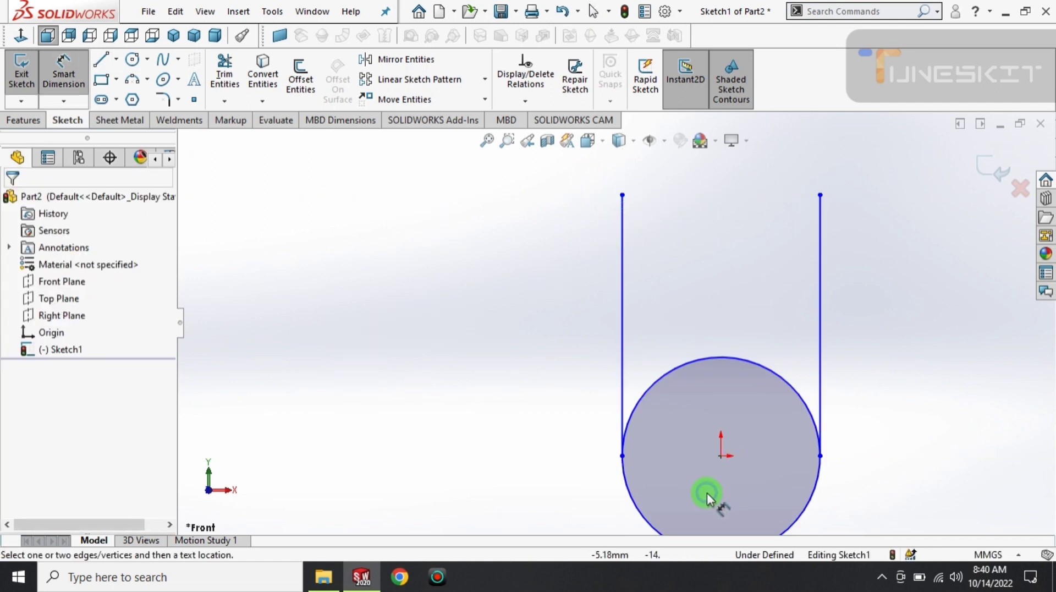
{"action": "left_click", "coordinate": [634, 502]}
{"action": "key", "text": "z"}
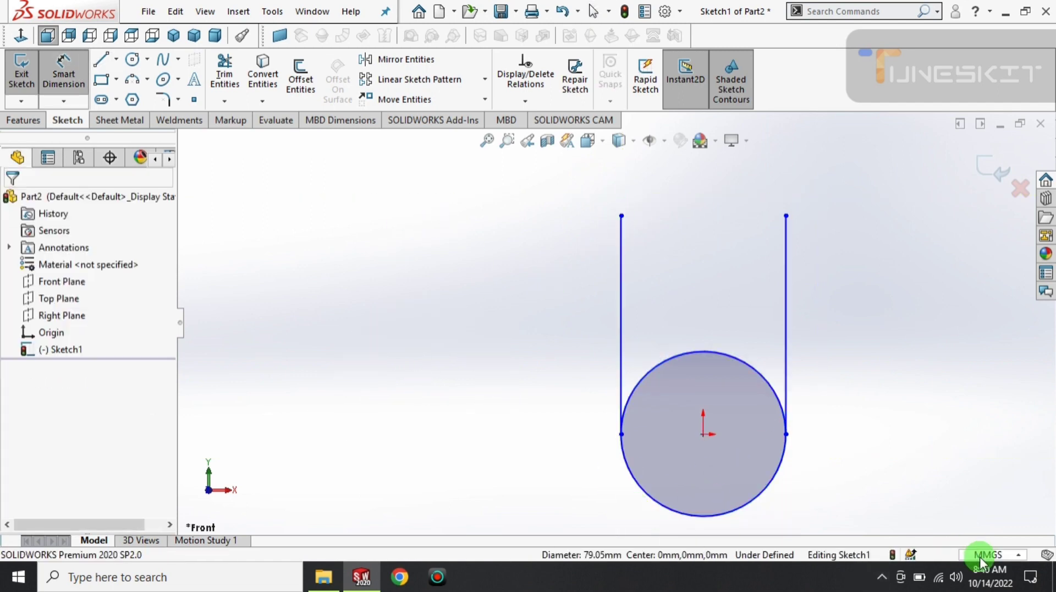
{"action": "left_click", "coordinate": [981, 555]}
{"action": "left_click", "coordinate": [916, 510]}
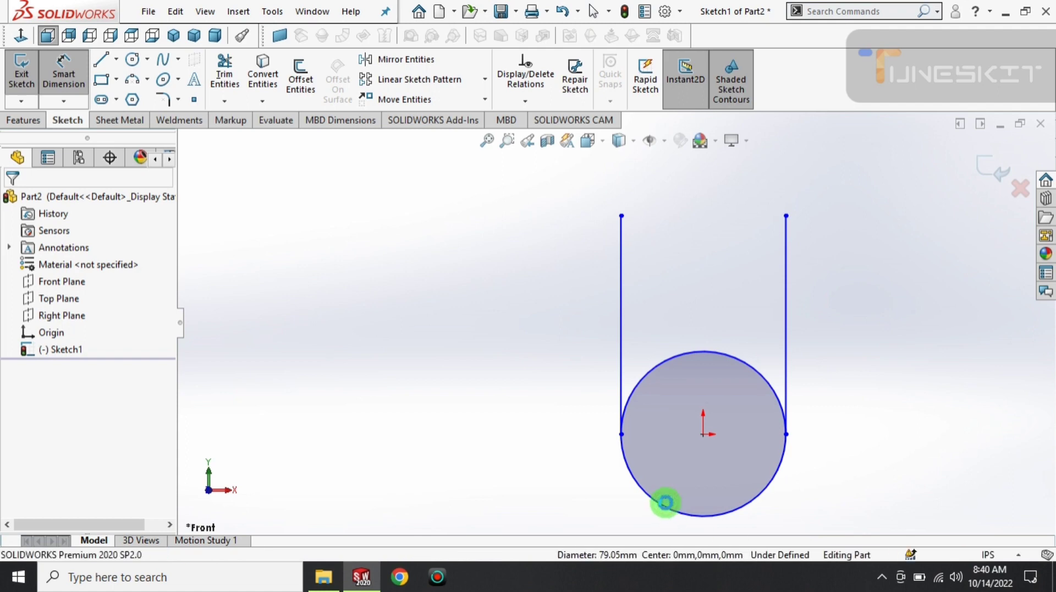
- Reopen Sketch1 and dimension the circle to a diameter of 18
{"action": "left_click", "coordinate": [624, 454]}
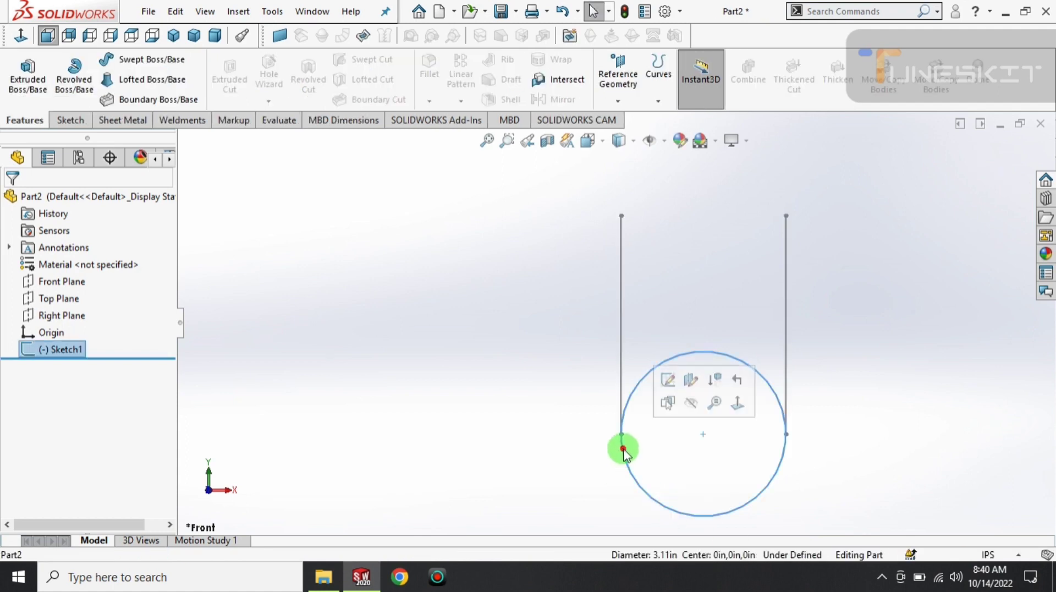
{"action": "left_click", "coordinate": [672, 381]}
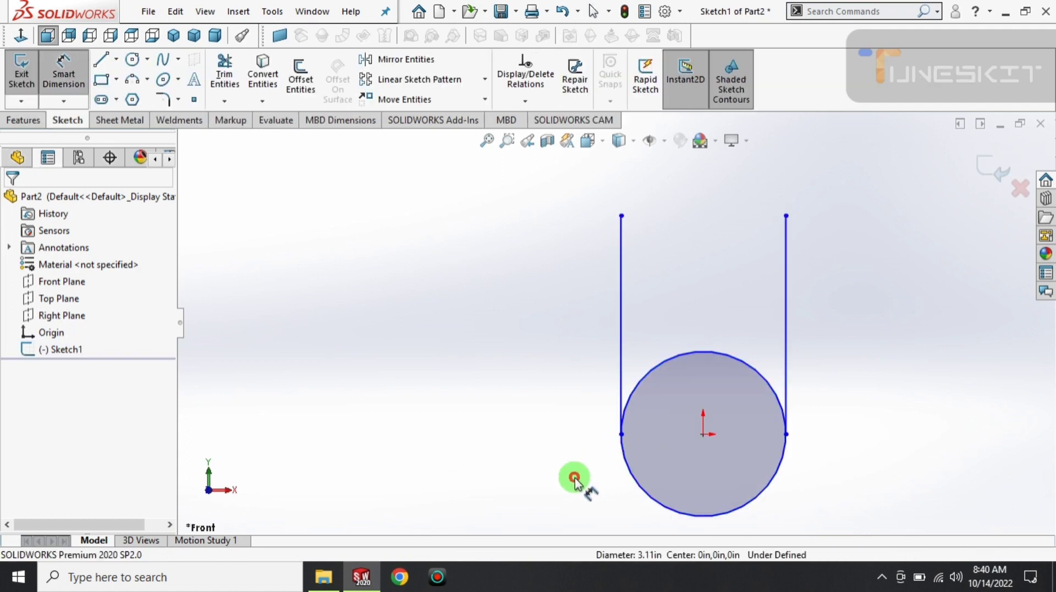
{"action": "left_click", "coordinate": [671, 477]}
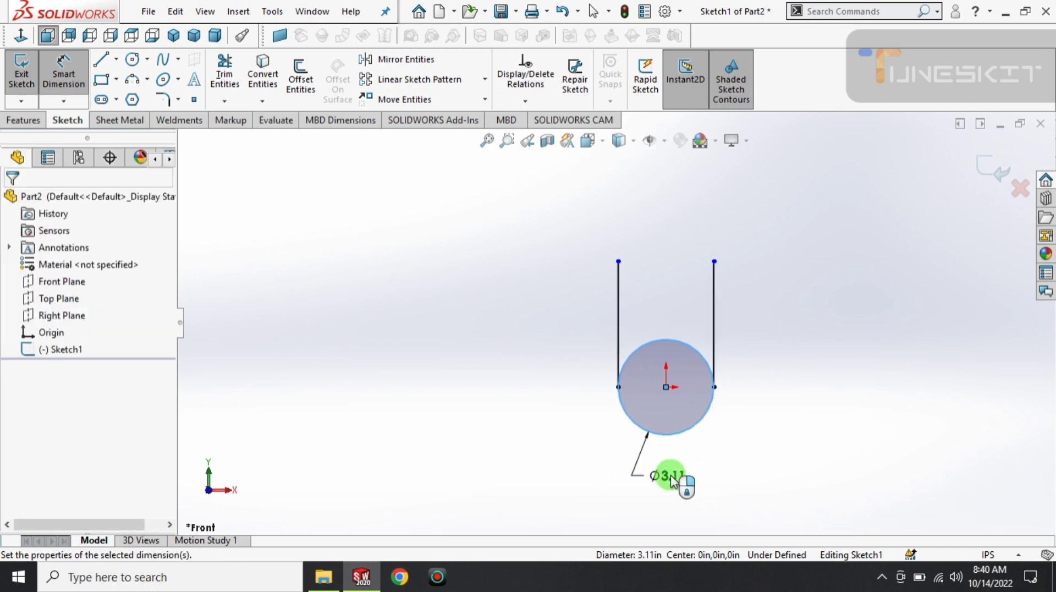
{"action": "type", "text": "1."}
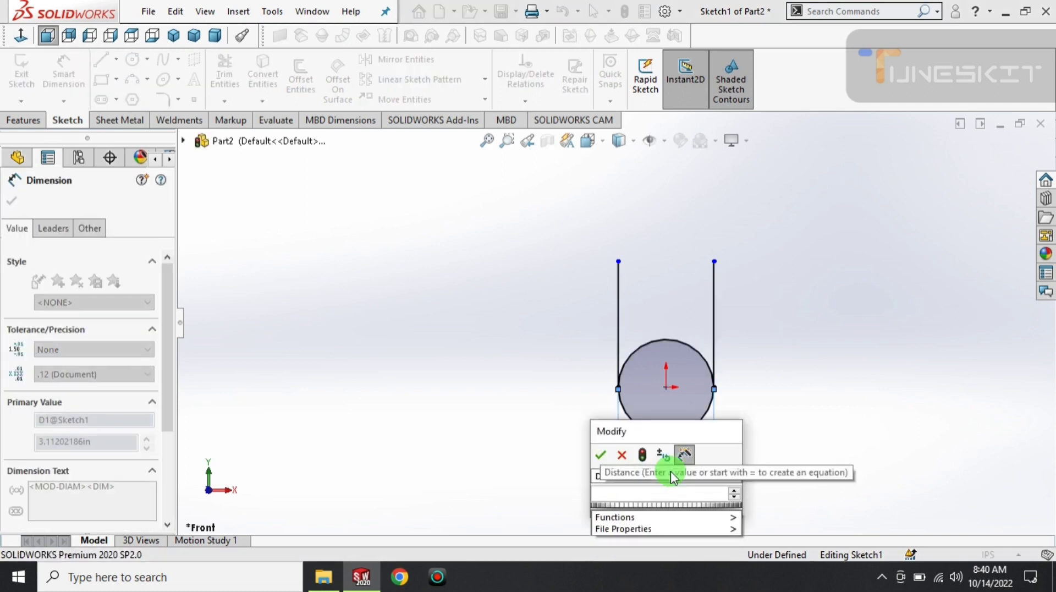
{"action": "type", "text": "8"}
{"action": "key", "text": "Return"}
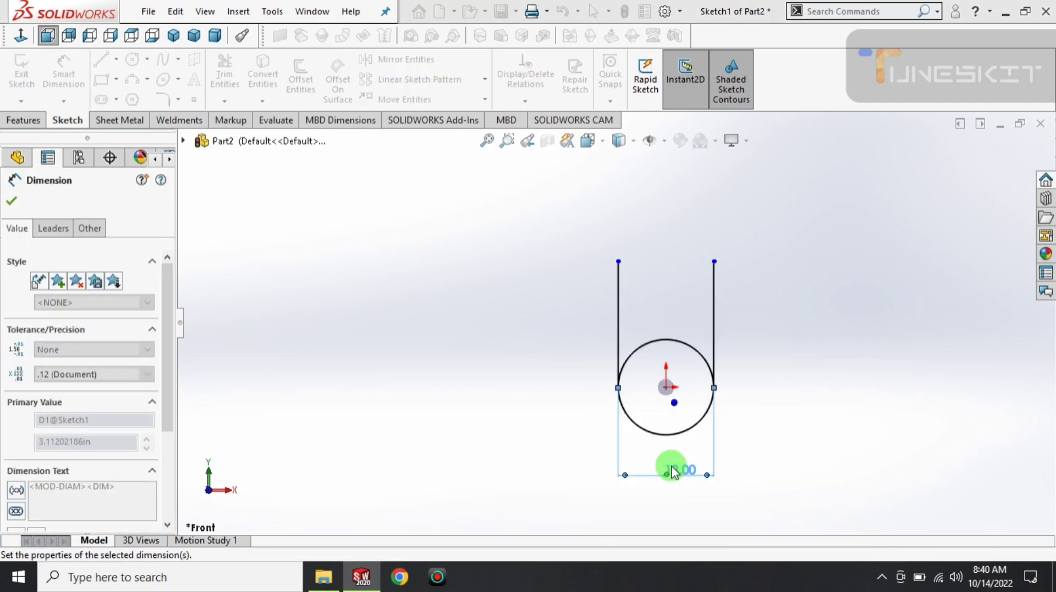
- Dimension both vertical lines to a length of 12
{"action": "left_click", "coordinate": [723, 325]}
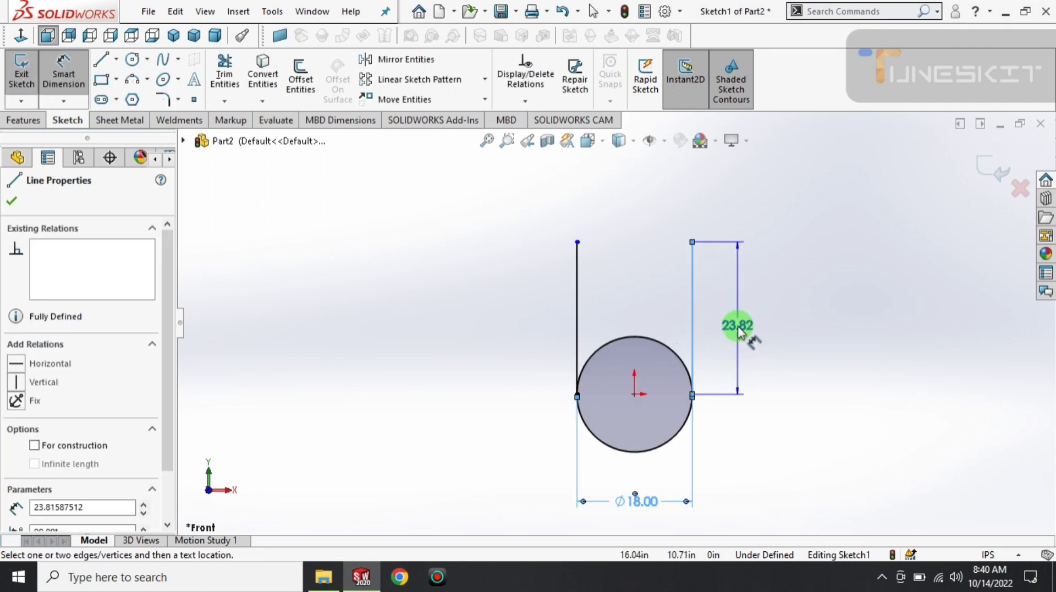
{"action": "left_click", "coordinate": [737, 330]}
{"action": "type", "text": "12"}
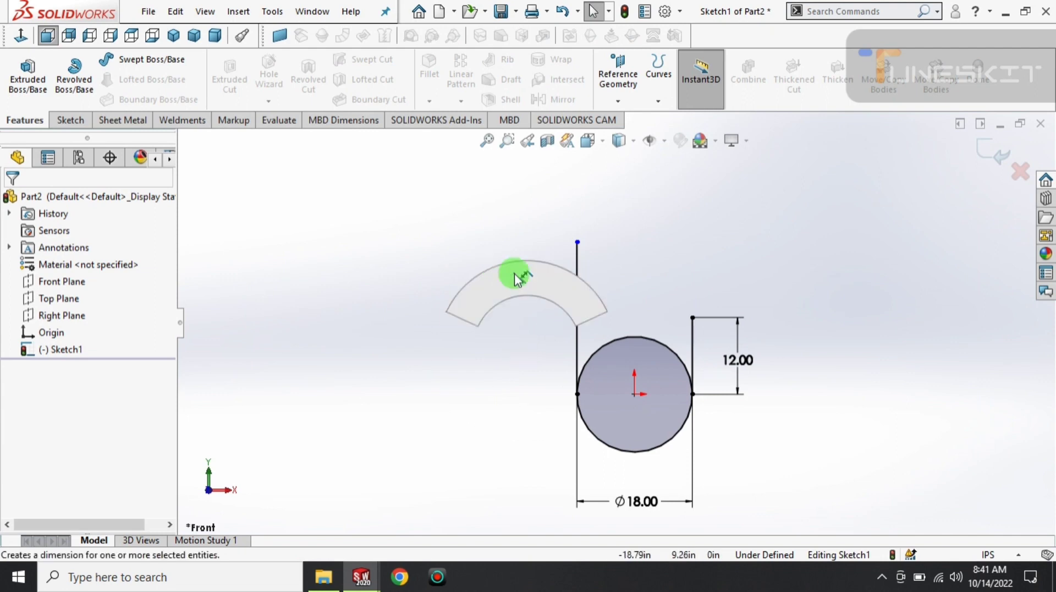
{"action": "left_click", "coordinate": [549, 338]}
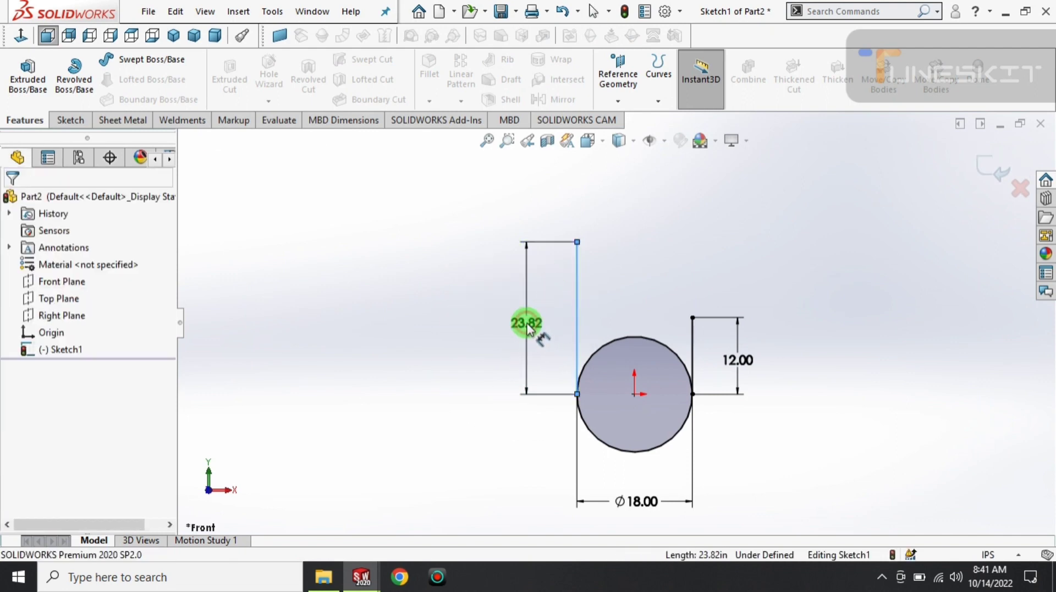
{"action": "left_click", "coordinate": [531, 326]}
{"action": "type", "text": "12"}
{"action": "key", "text": "Return"}
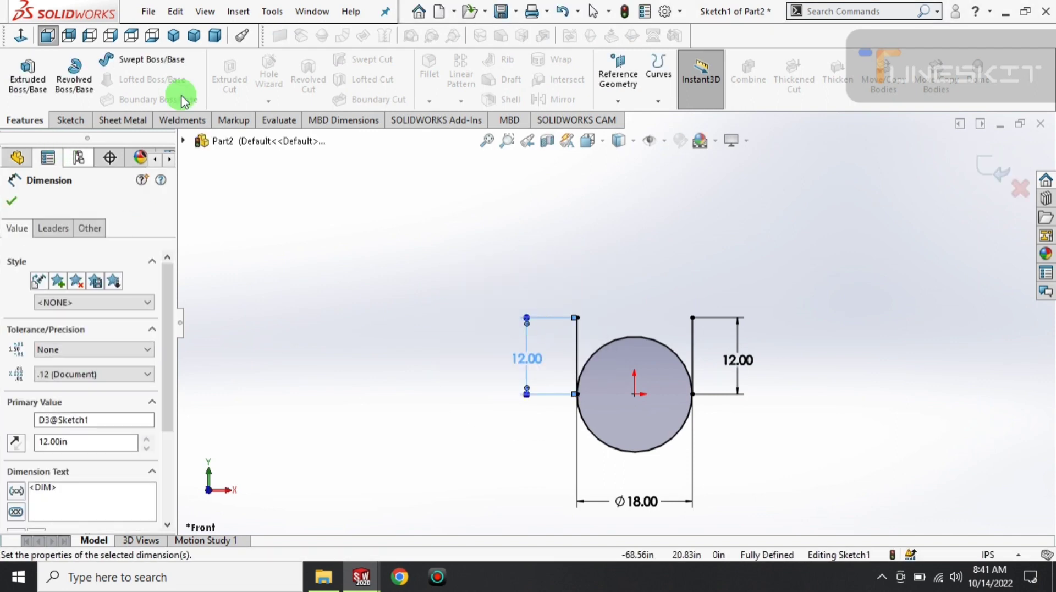
- Trim away the circle's upper arc to leave the U shape
{"action": "left_click", "coordinate": [67, 120]}
{"action": "left_click", "coordinate": [228, 99]}
{"action": "left_click_drag", "start_coordinate": [604, 259], "coordinate": [543, 370]}
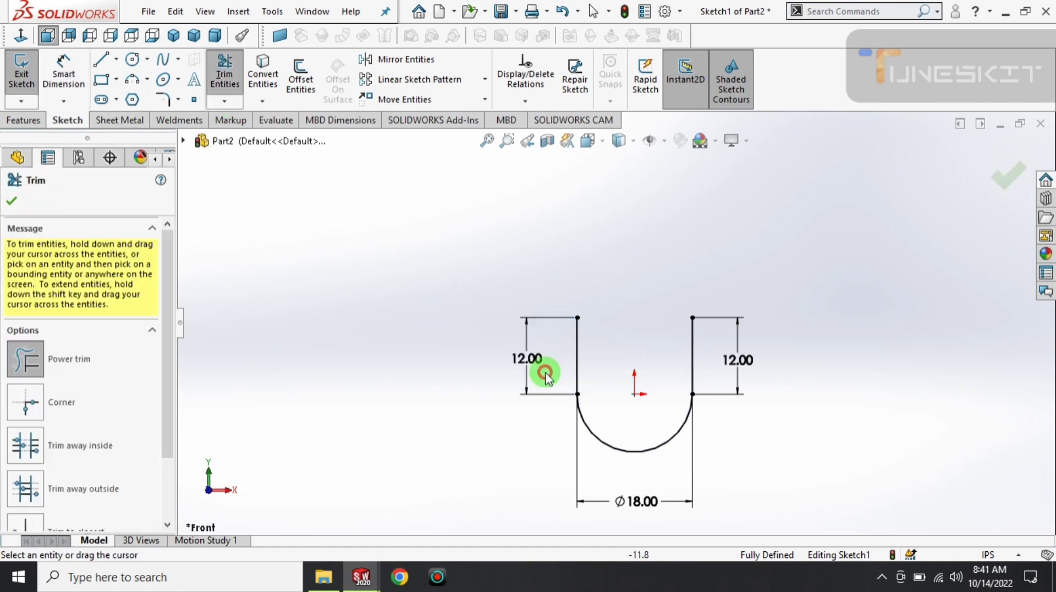
{"action": "key", "text": "Escape"}
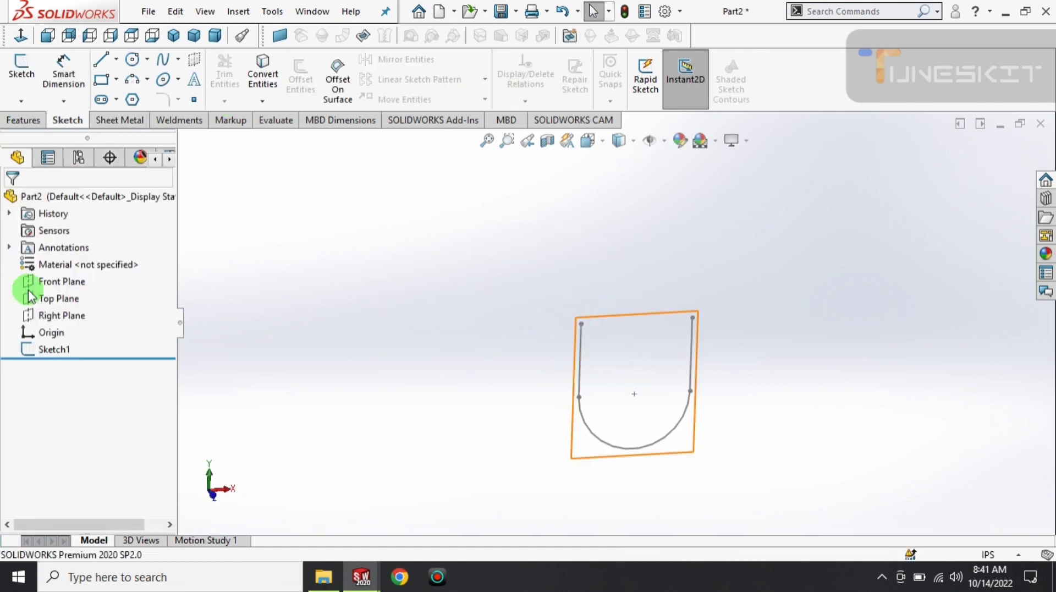
- Create Plane1 from the U's left line and its top endpoint
{"action": "scroll", "coordinate": [603, 90], "scroll_direction": "down", "scroll_amount": 1}
{"action": "scroll", "coordinate": [632, 111], "scroll_direction": "up", "scroll_amount": 2}
{"action": "left_click", "coordinate": [617, 101]}
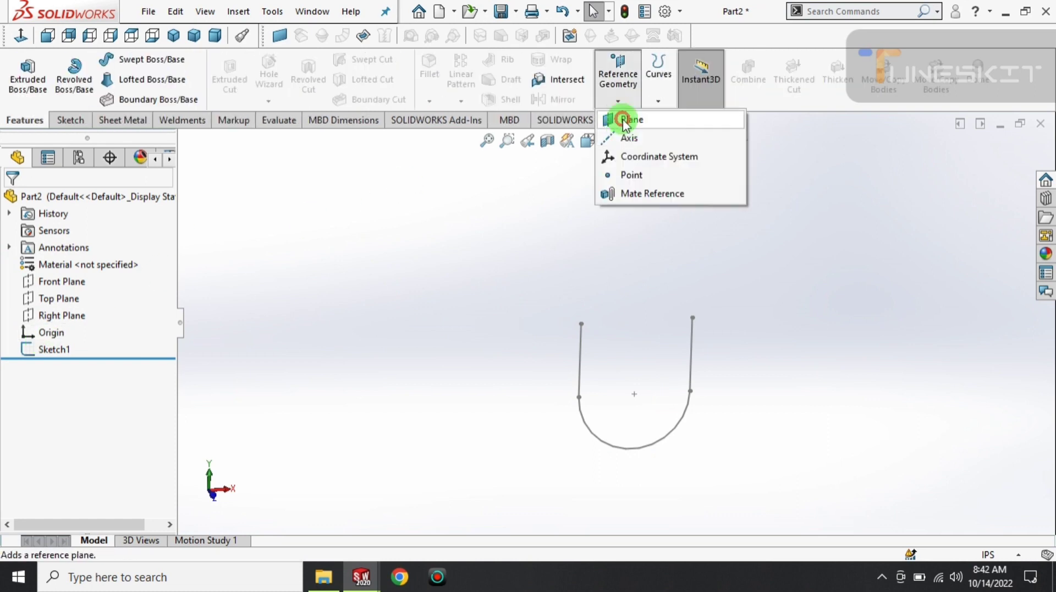
{"action": "left_click", "coordinate": [617, 117]}
{"action": "left_click", "coordinate": [580, 338]}
{"action": "left_click", "coordinate": [580, 324]}
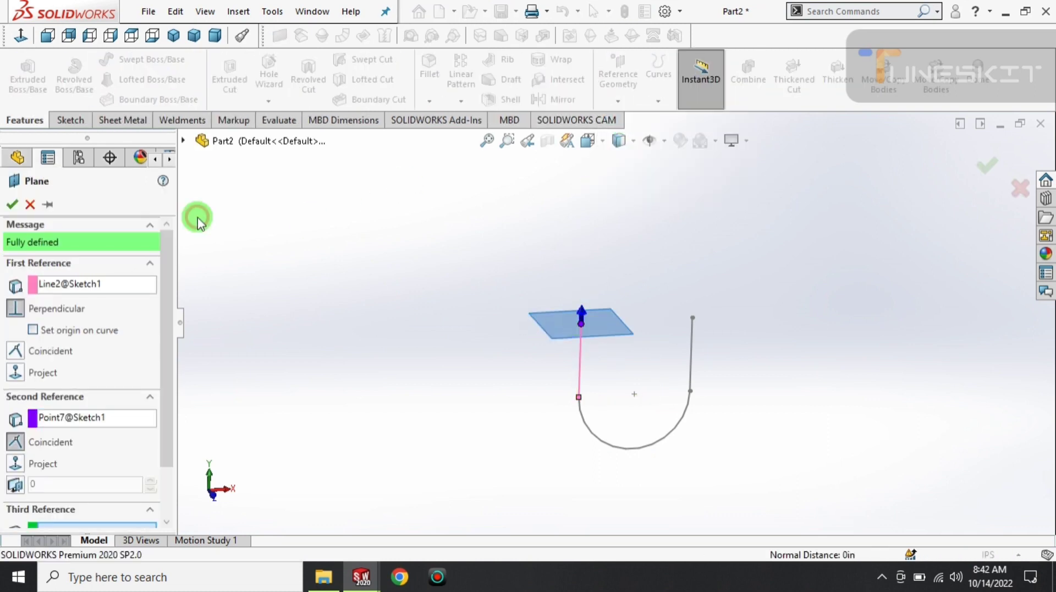
{"action": "left_click", "coordinate": [21, 208]}
- Start a centre-rectangle sketch on Plane1
{"action": "left_click", "coordinate": [69, 119]}
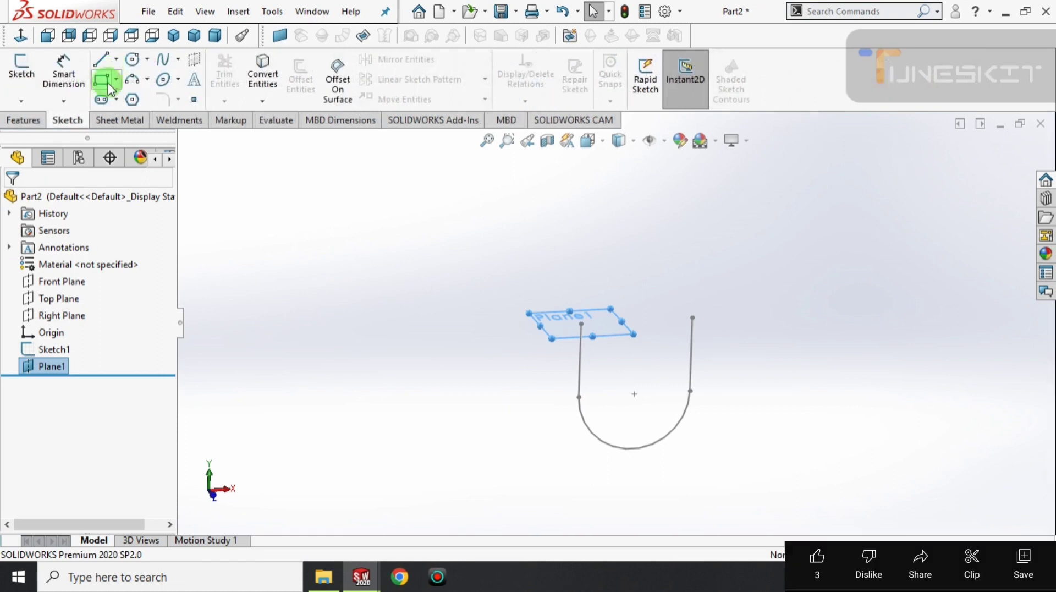
{"action": "left_click", "coordinate": [116, 79]}
{"action": "left_click", "coordinate": [152, 118]}
{"action": "scroll", "coordinate": [600, 338], "scroll_direction": "down", "scroll_amount": 5}
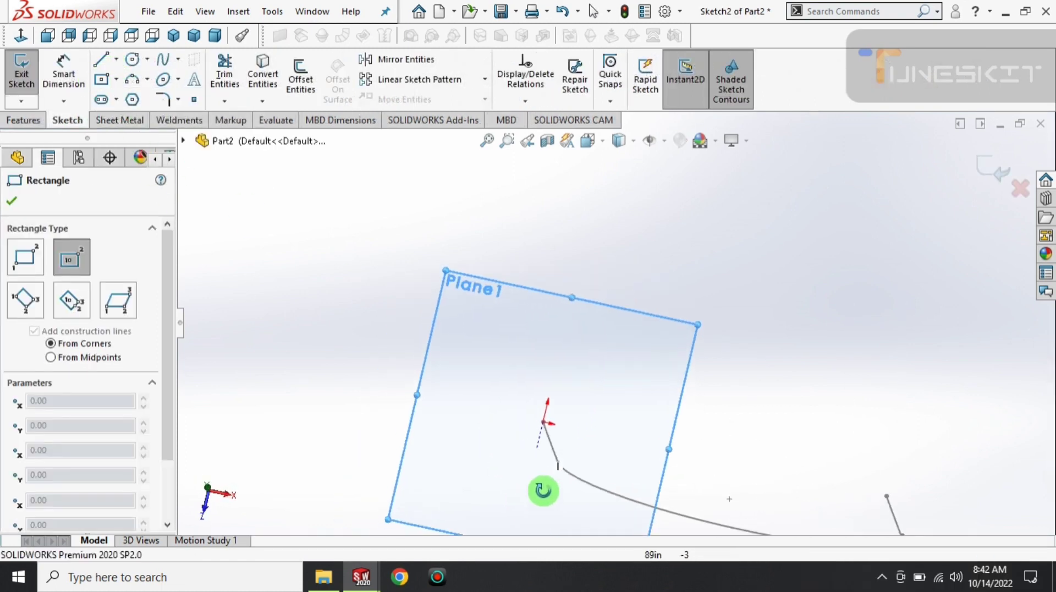
- Draw a centre rectangle at the left line's top end and dimension it 1.00 × 1.00
{"action": "left_click", "coordinate": [536, 417]}
{"action": "left_click", "coordinate": [549, 447]}
{"action": "key", "text": "Escape"}
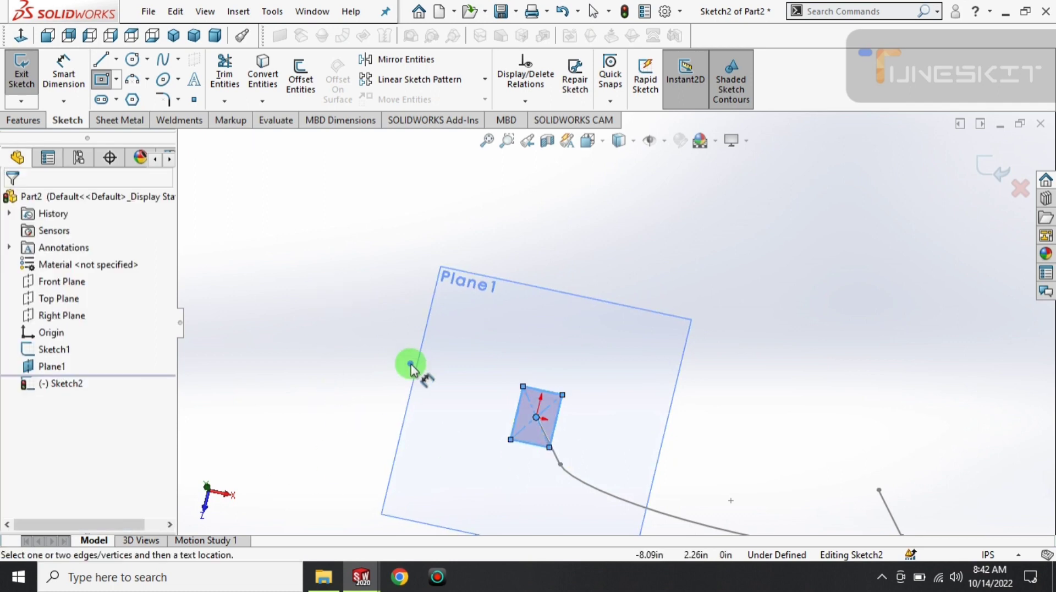
{"action": "left_click", "coordinate": [529, 444]}
{"action": "left_click", "coordinate": [527, 472]}
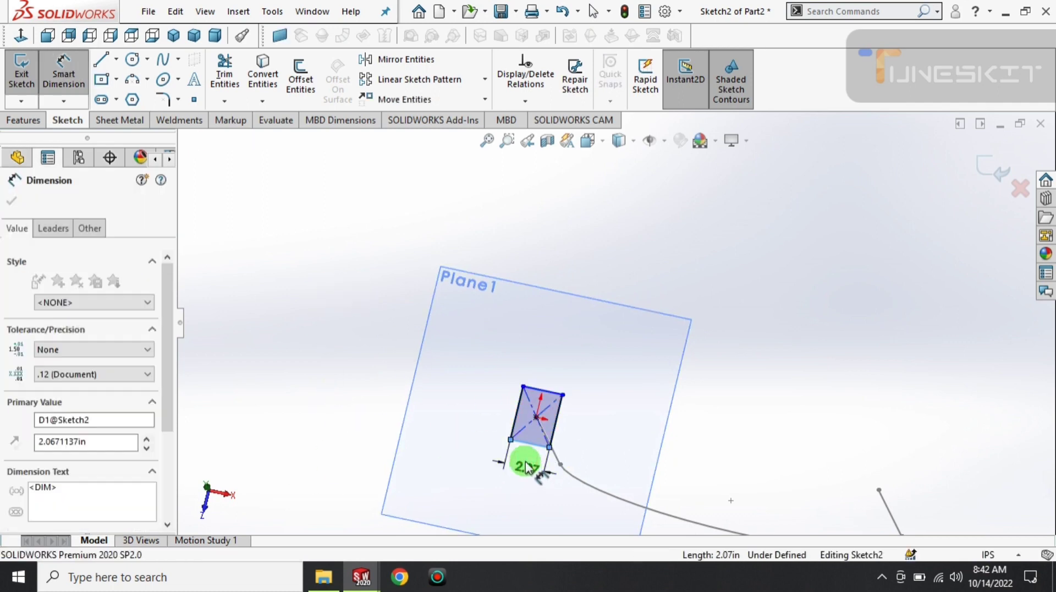
{"action": "scroll", "coordinate": [436, 384], "scroll_direction": "down", "scroll_amount": 3}
{"action": "type", "text": "1"}
{"action": "key", "text": "Return"}
{"action": "left_click", "coordinate": [352, 314]}
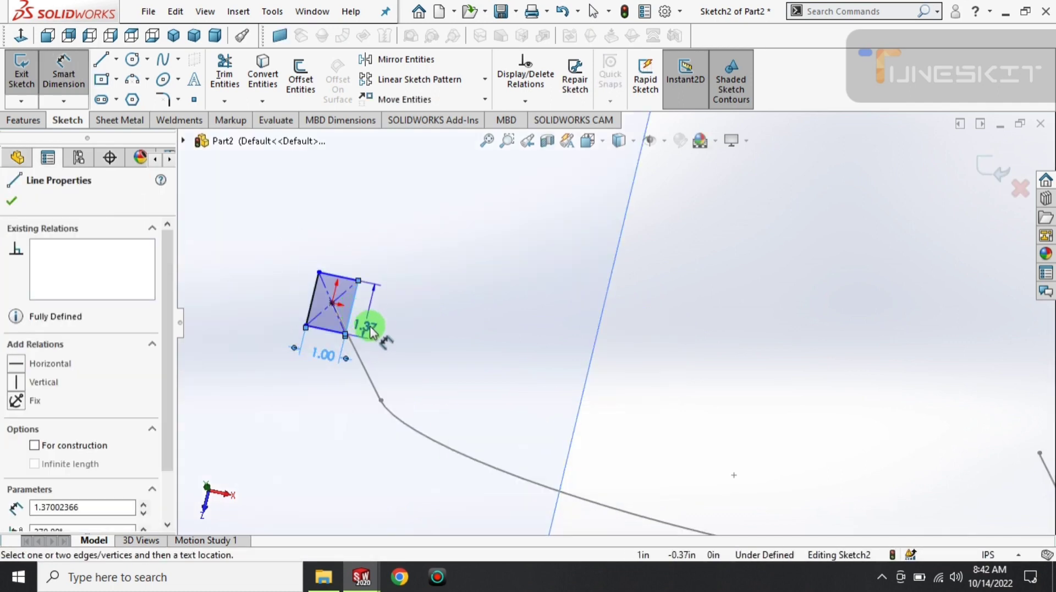
{"action": "left_click", "coordinate": [378, 323]}
{"action": "type", "text": "1"}
{"action": "key", "text": "Return"}
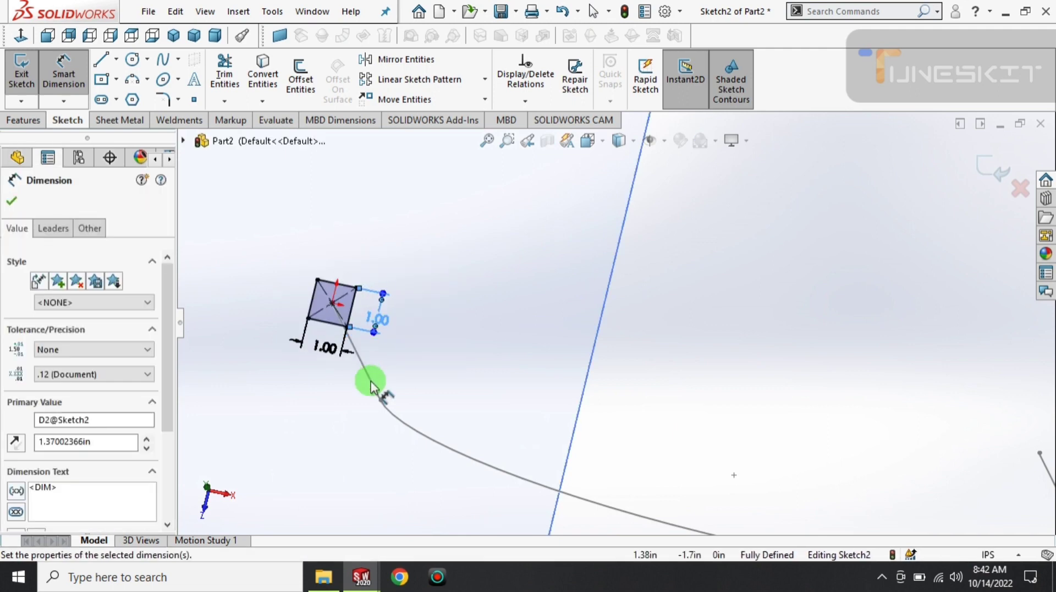
{"action": "left_click", "coordinate": [276, 119]}
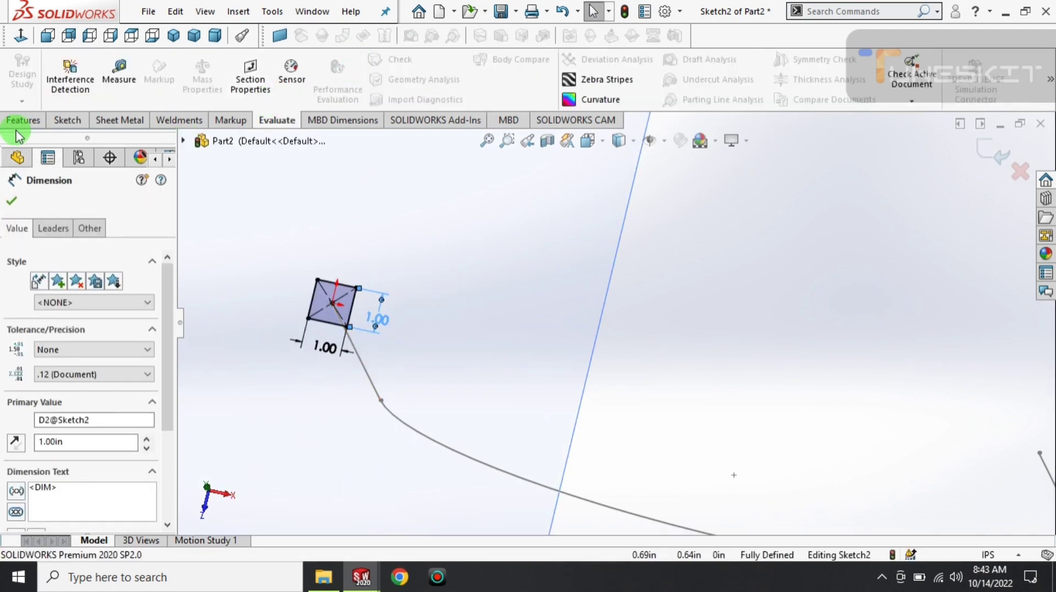
- Offset the square's edges inward to form the hollow tube outline
{"action": "left_click", "coordinate": [68, 121]}
{"action": "left_click", "coordinate": [300, 77]}
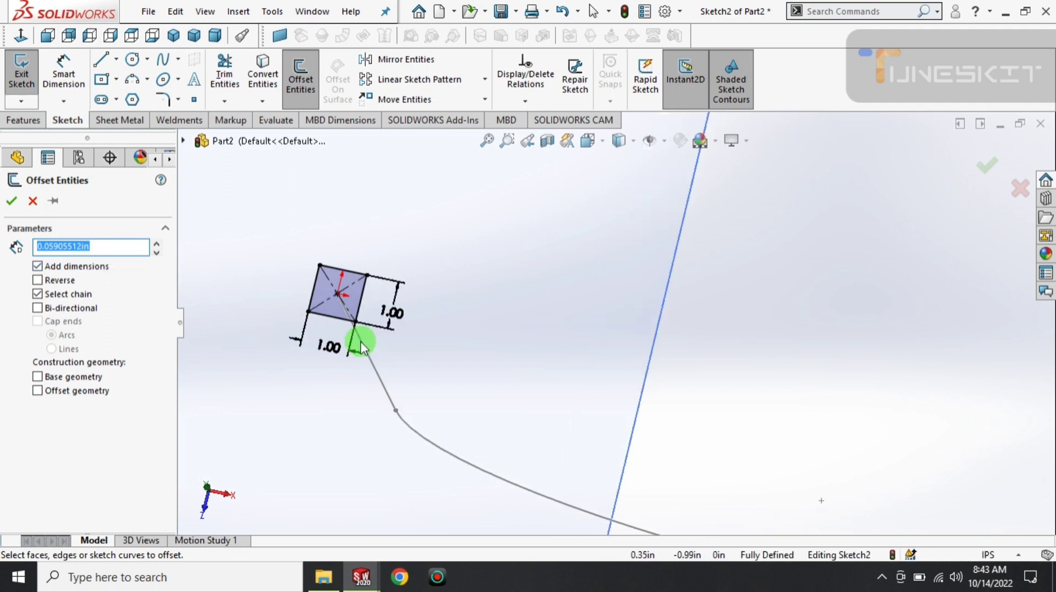
{"action": "scroll", "coordinate": [354, 338], "scroll_direction": "down", "scroll_amount": 3}
{"action": "left_click", "coordinate": [372, 301]}
{"action": "left_click", "coordinate": [394, 255]}
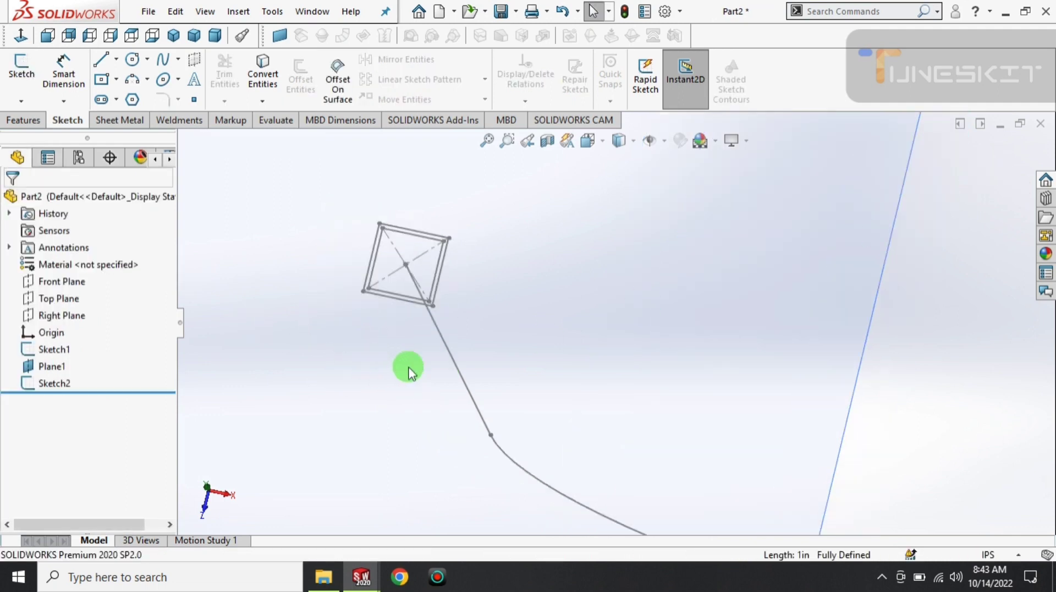
- Exit the profile sketch and return to the isometric view
{"action": "left_click", "coordinate": [684, 302]}
{"action": "left_click", "coordinate": [746, 301]}
{"action": "mouse_move", "coordinate": [746, 301]}
{"action": "middle_mouse_down"}
{"action": "mouse_move", "coordinate": [550, 356]}
{"action": "mouse_move", "coordinate": [521, 259]}
{"action": "middle_mouse_up"}
{"action": "left_click", "coordinate": [174, 36]}
- Sweep the square profile Sketch2 along the U path Sketch1 to create Sweep1
{"action": "scroll", "coordinate": [587, 230], "scroll_direction": "down", "scroll_amount": 3}
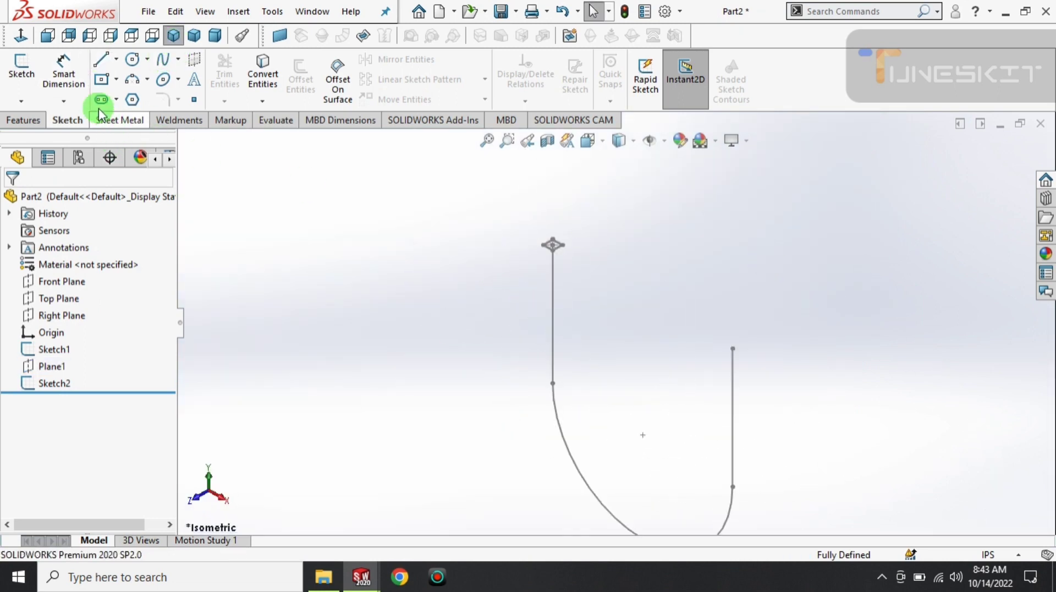
{"action": "left_click", "coordinate": [3, 128]}
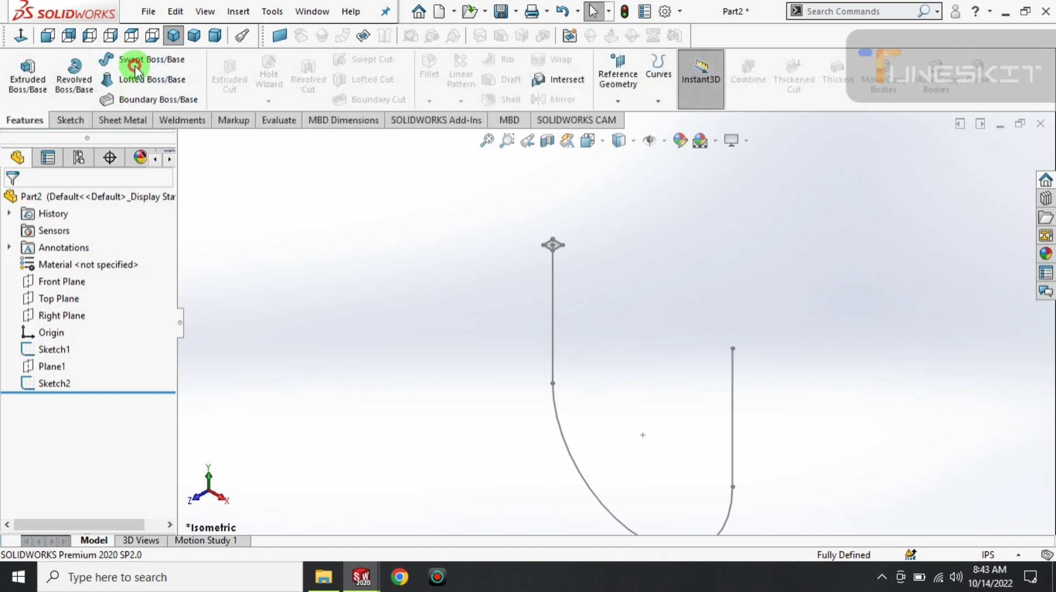
{"action": "left_click", "coordinate": [143, 59]}
{"action": "left_click", "coordinate": [575, 265]}
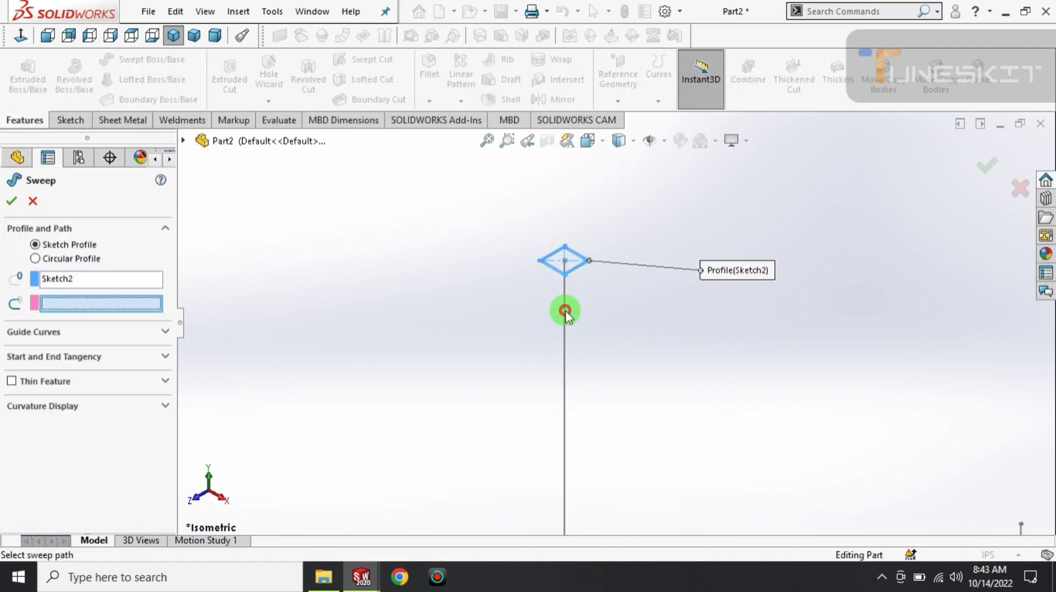
{"action": "left_click", "coordinate": [564, 315]}
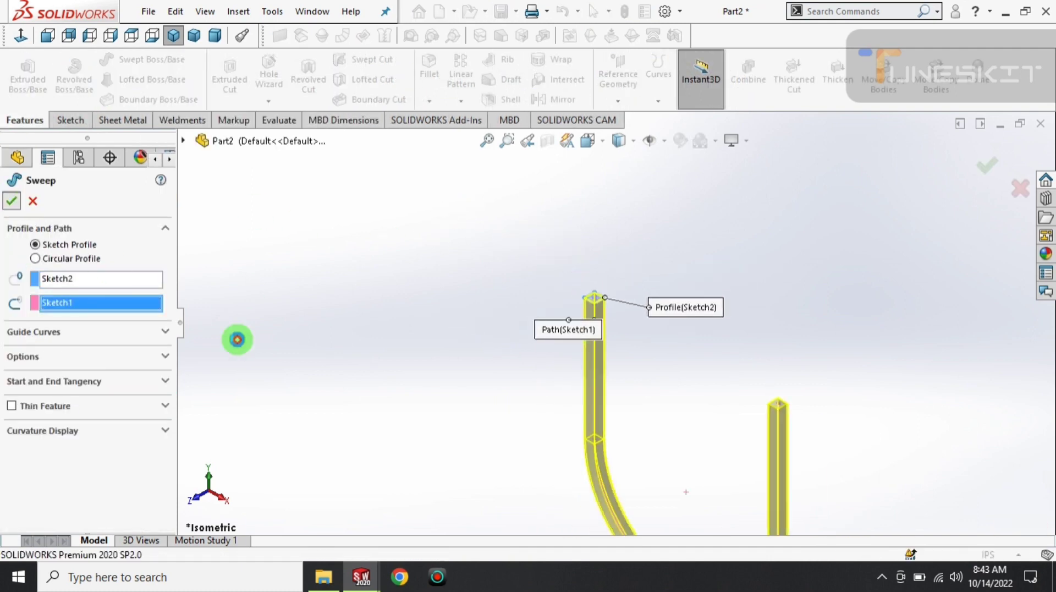
{"action": "key", "text": "Return"}
- Orbit the tube and start a new sketch on a flat face of its leg
{"action": "scroll", "coordinate": [750, 401], "scroll_direction": "down", "scroll_amount": 2}
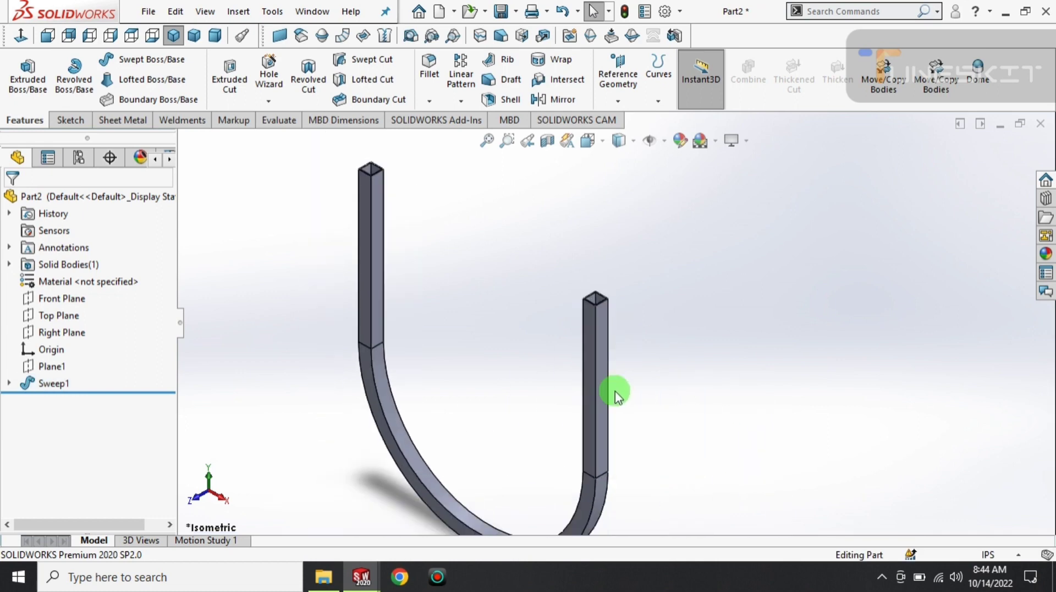
{"action": "scroll", "coordinate": [606, 347], "scroll_direction": "up", "scroll_amount": 2}
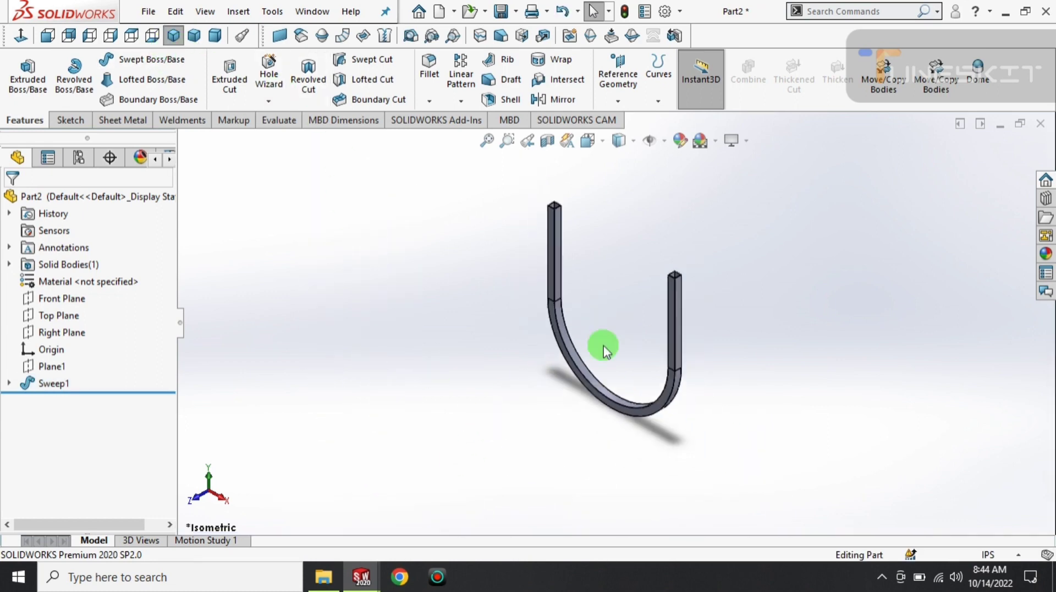
{"action": "scroll", "coordinate": [660, 363], "scroll_direction": "down", "scroll_amount": 2}
{"action": "mouse_move", "coordinate": [660, 363]}
{"action": "middle_mouse_down"}
{"action": "mouse_move", "coordinate": [629, 337]}
{"action": "mouse_move", "coordinate": [367, 284]}
{"action": "middle_mouse_up"}
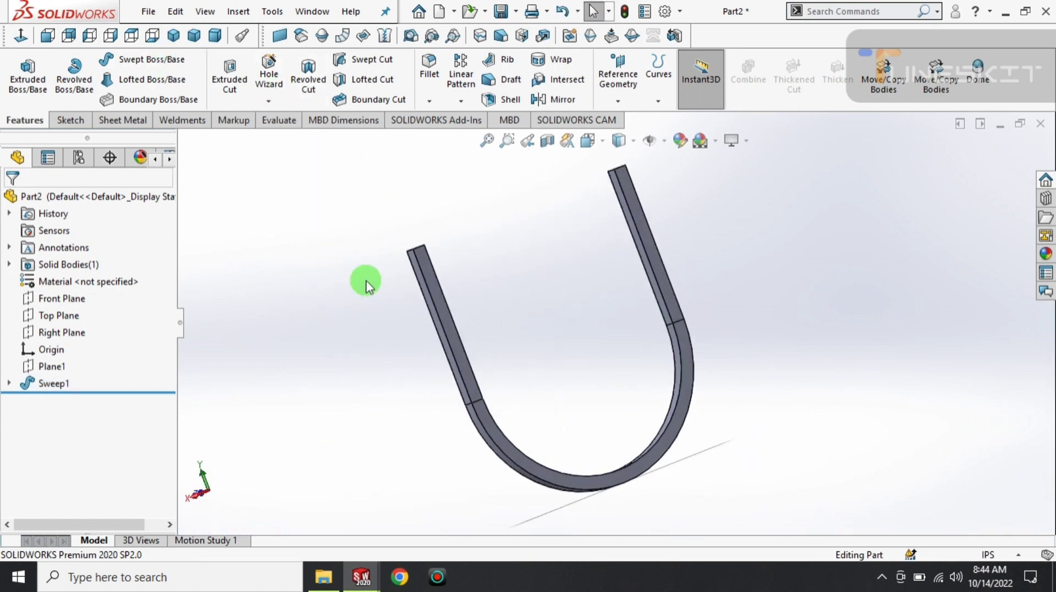
{"action": "left_click", "coordinate": [432, 283]}
{"action": "left_click", "coordinate": [500, 236]}
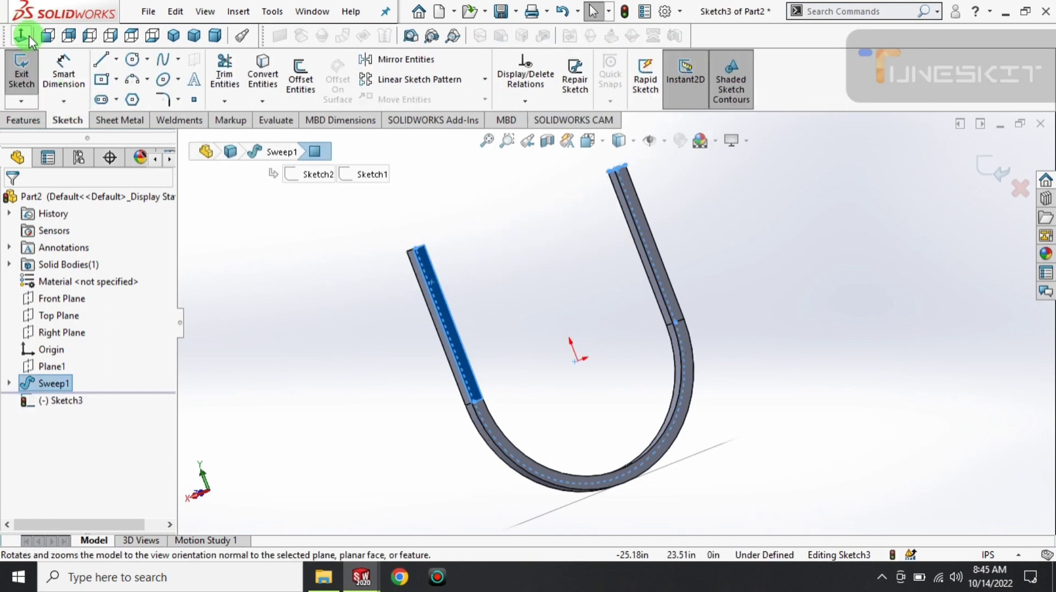
- View the leg face head-on and draw lines along its top and right edges
{"action": "left_click", "coordinate": [28, 37]}
{"action": "scroll", "coordinate": [471, 360], "scroll_direction": "down", "scroll_amount": 4}
{"action": "scroll", "coordinate": [479, 306], "scroll_direction": "down", "scroll_amount": 3}
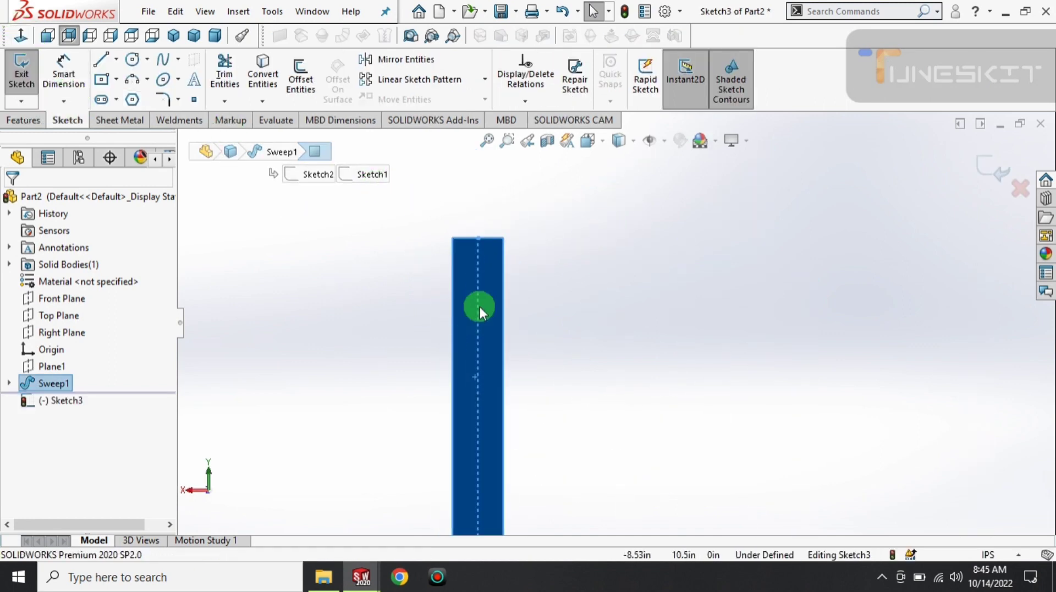
{"action": "scroll", "coordinate": [507, 255], "scroll_direction": "down", "scroll_amount": 3}
{"action": "scroll", "coordinate": [498, 272], "scroll_direction": "down", "scroll_amount": 2}
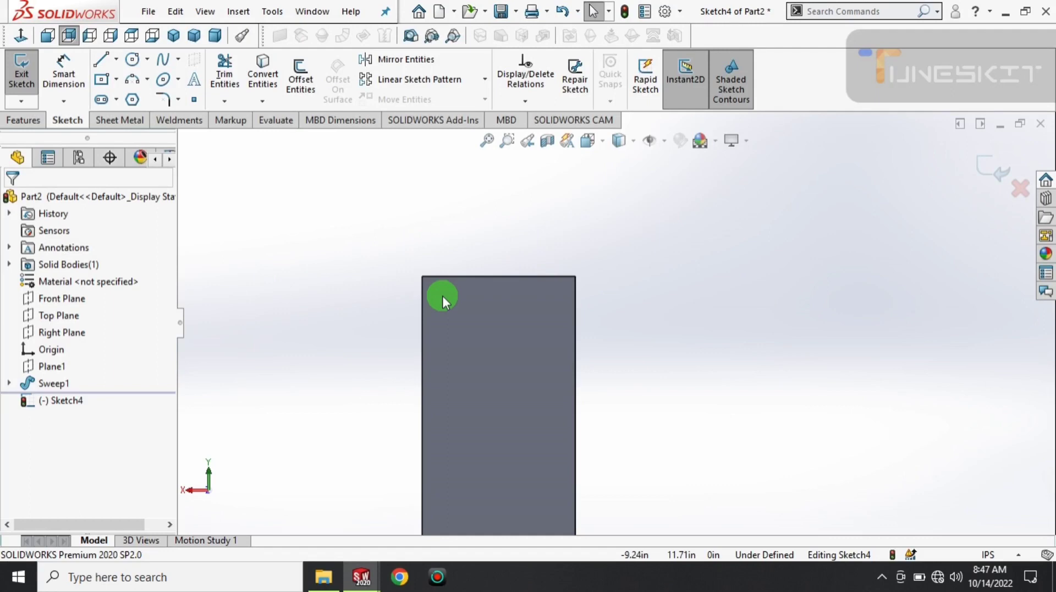
{"action": "key", "text": "l"}
{"action": "left_click", "coordinate": [575, 276]}
{"action": "left_click", "coordinate": [576, 405]}
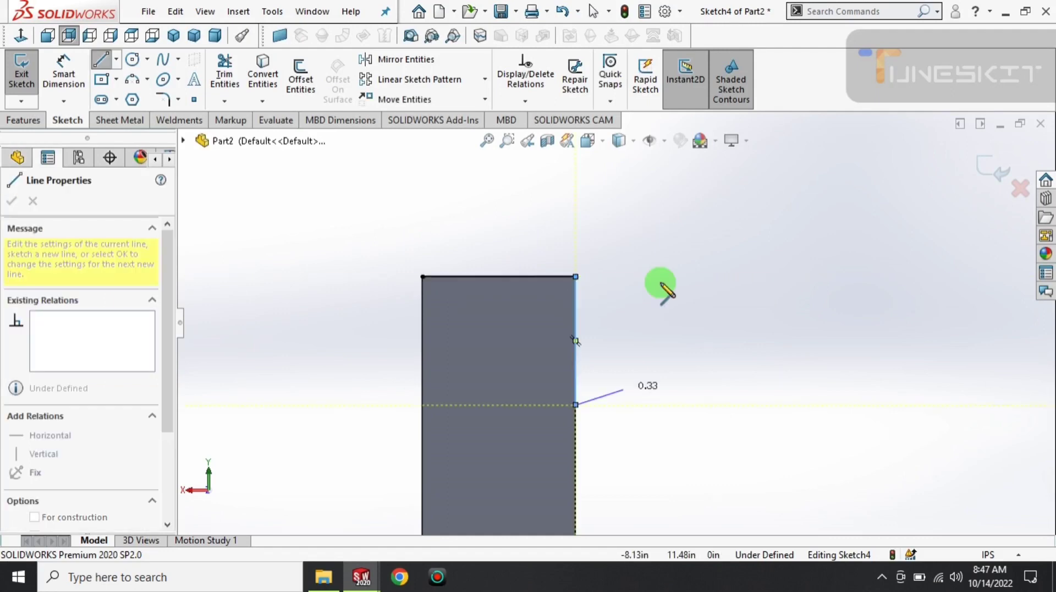
- Dimension the right-edge line to 1.00
{"action": "key", "text": "d"}
{"action": "left_click", "coordinate": [576, 338]}
{"action": "left_click", "coordinate": [622, 337]}
{"action": "type", "text": "1"}
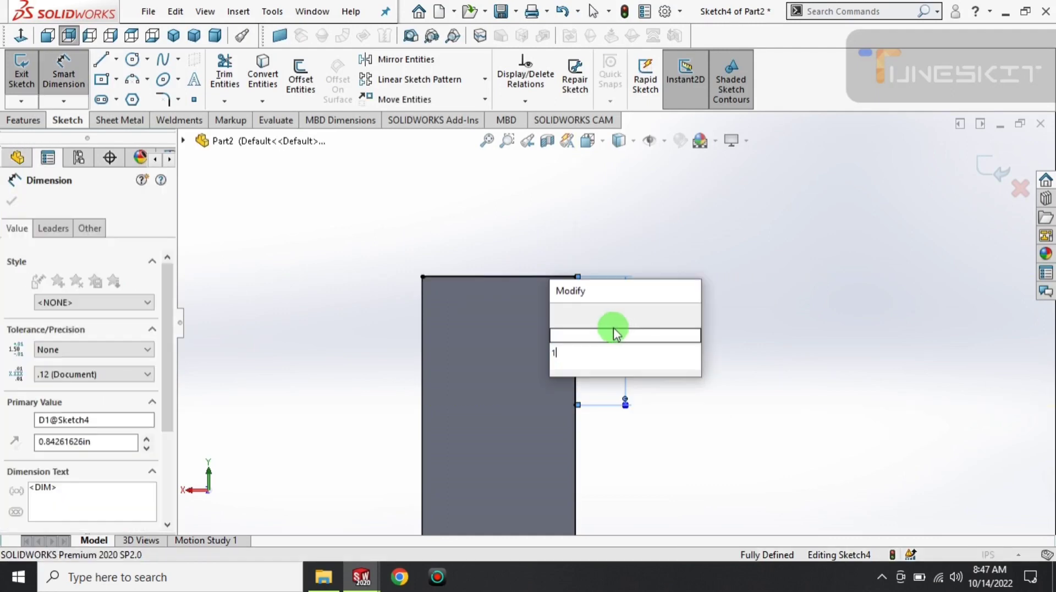
{"action": "key", "text": "Return"}
{"action": "left_click", "coordinate": [400, 282]}
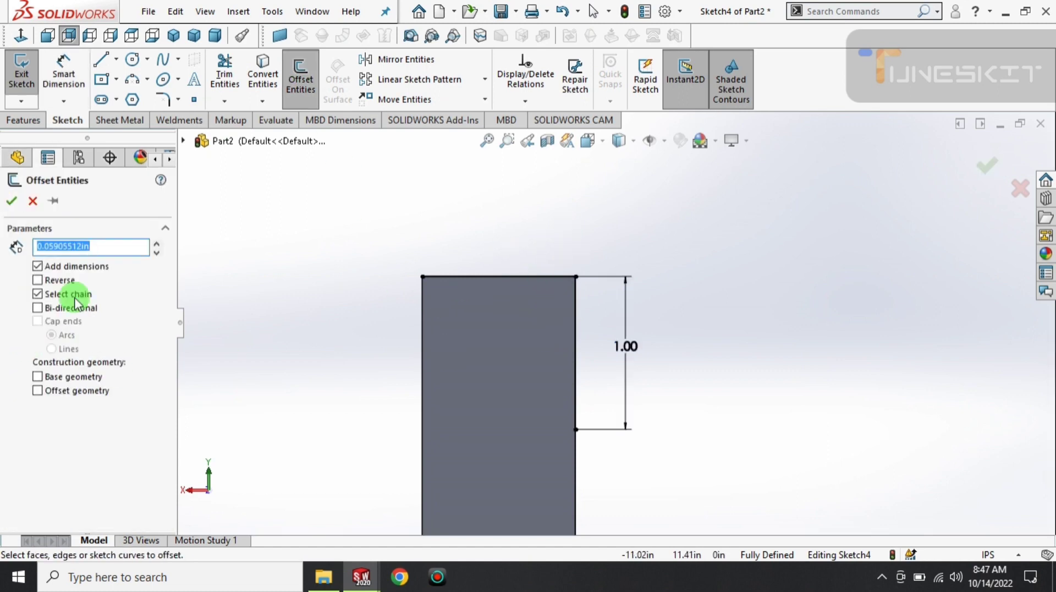
- Offset the edge lines 0.06 inward and close the L outline with a line
{"action": "left_click", "coordinate": [511, 276]}
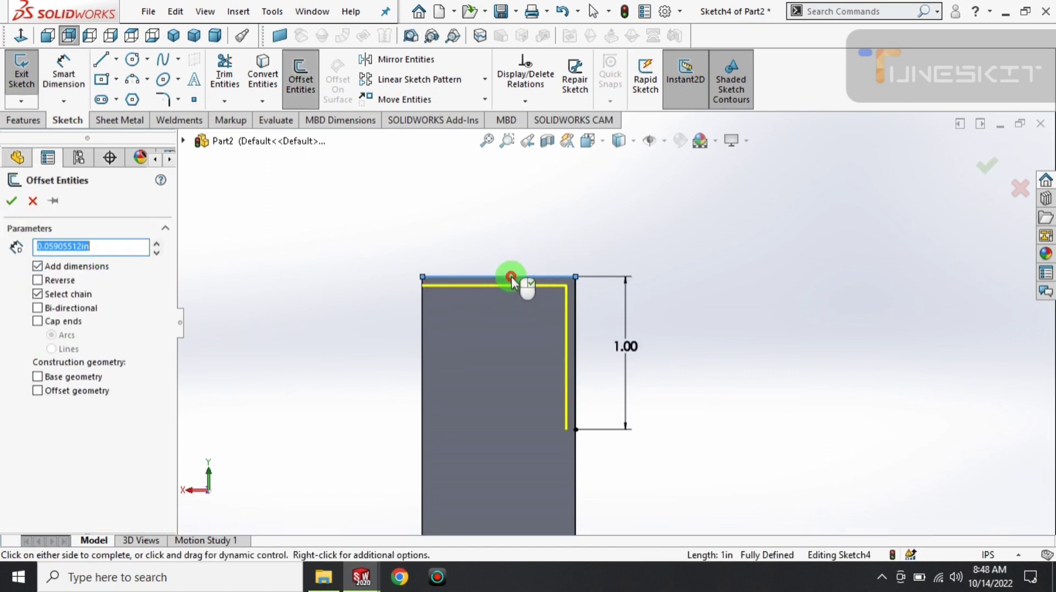
{"action": "left_click", "coordinate": [443, 301]}
{"action": "scroll", "coordinate": [423, 286], "scroll_direction": "down", "scroll_amount": 4}
{"action": "key", "text": "l"}
{"action": "left_click", "coordinate": [472, 282]}
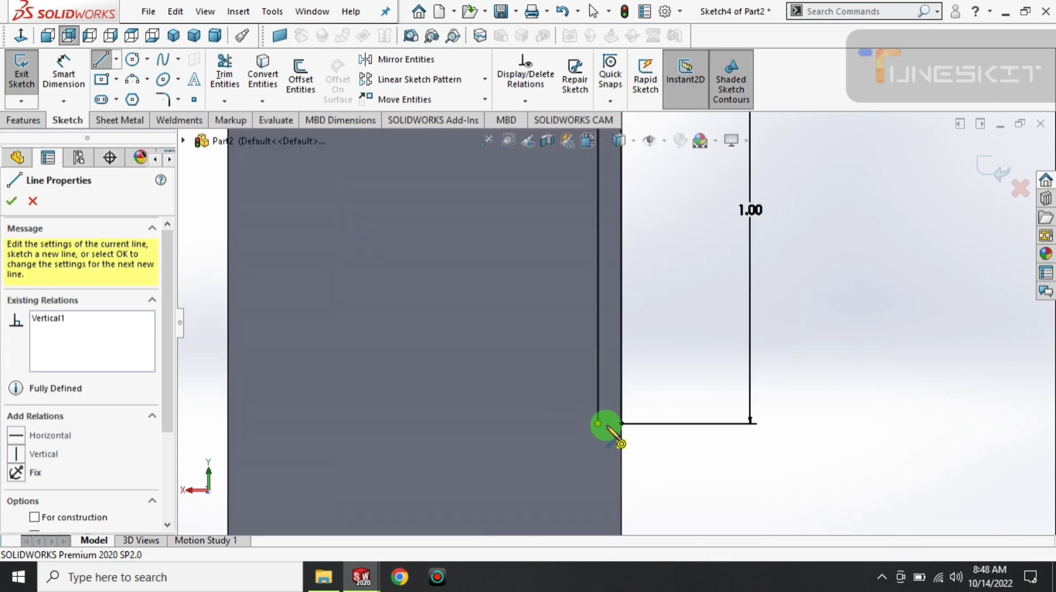
{"action": "scroll", "coordinate": [689, 437], "scroll_direction": "up", "scroll_amount": 3}
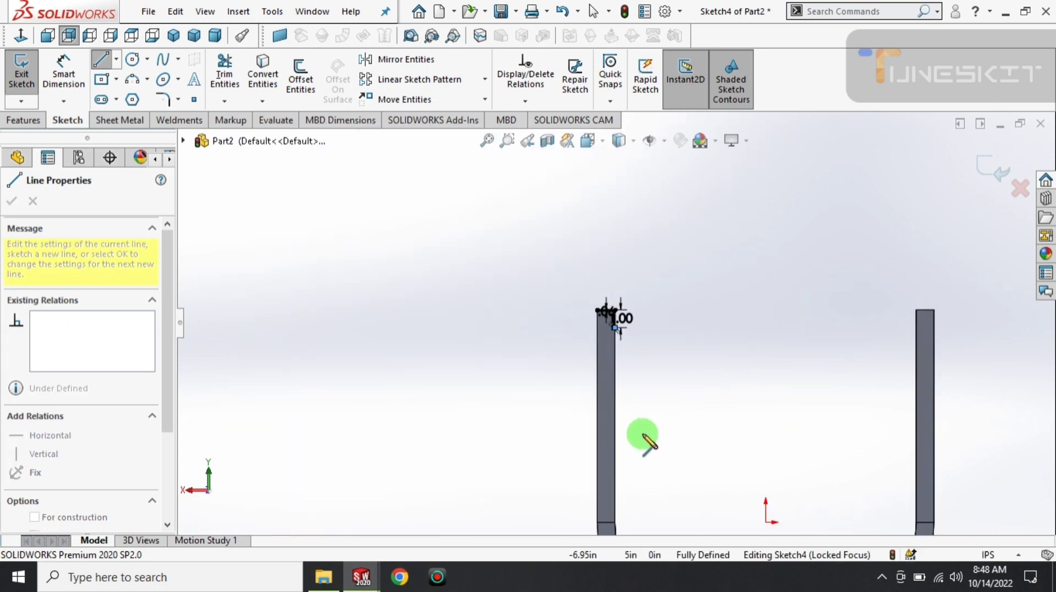
{"action": "scroll", "coordinate": [632, 448], "scroll_direction": "up", "scroll_amount": 3}
{"action": "scroll", "coordinate": [627, 267], "scroll_direction": "down", "scroll_amount": 5}
{"action": "key", "text": "Escape"}
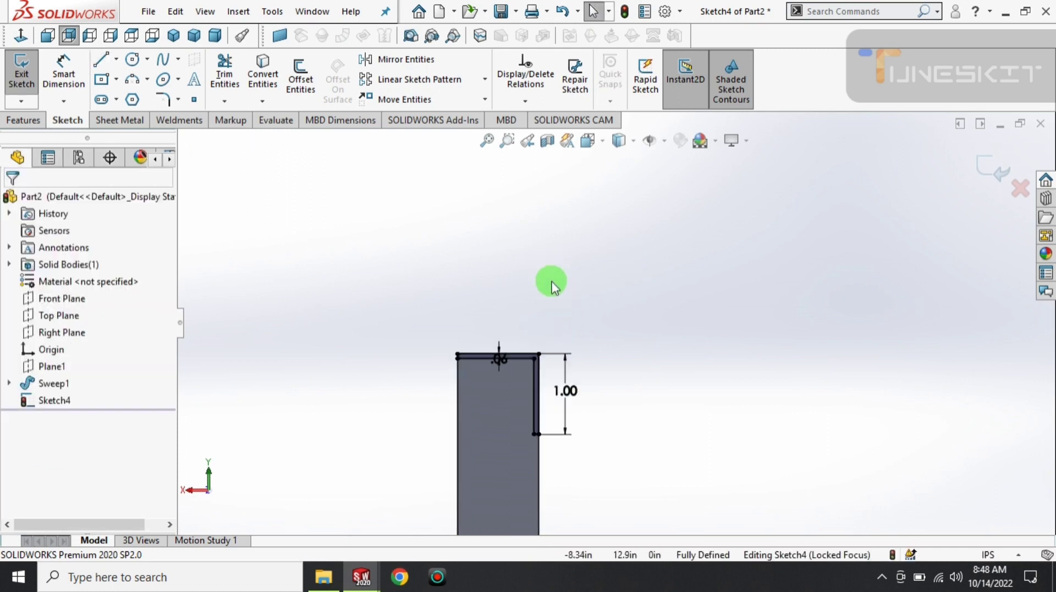
{"action": "left_click", "coordinate": [484, 99]}
- Copy the L-shaped outline down to where the leg meets the curve
{"action": "left_click", "coordinate": [407, 134]}
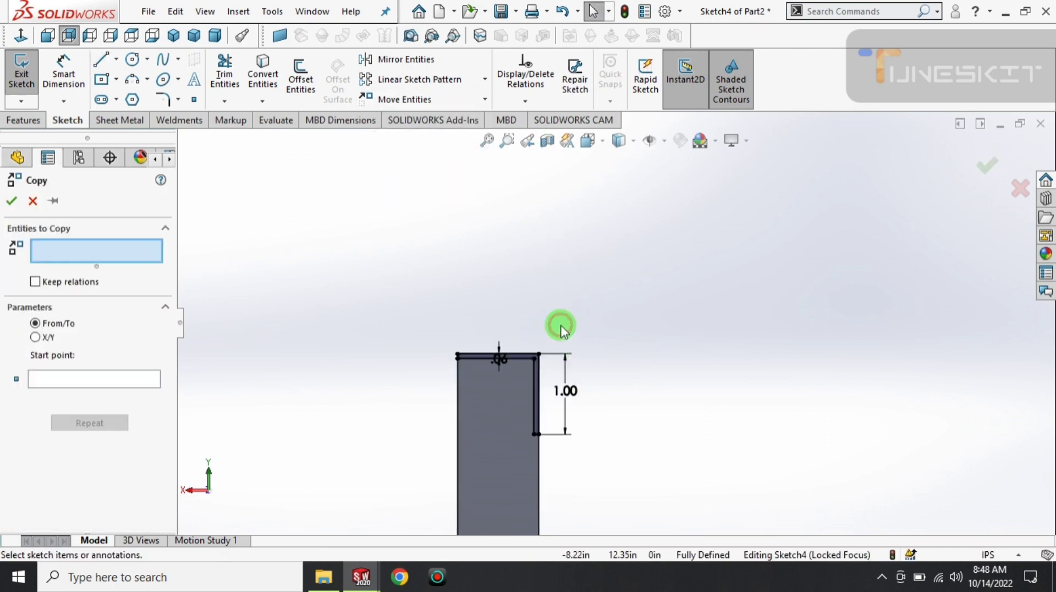
{"action": "left_click_drag", "start_coordinate": [445, 454], "coordinate": [446, 452]}
{"action": "scroll", "coordinate": [569, 441], "scroll_direction": "down", "scroll_amount": 3}
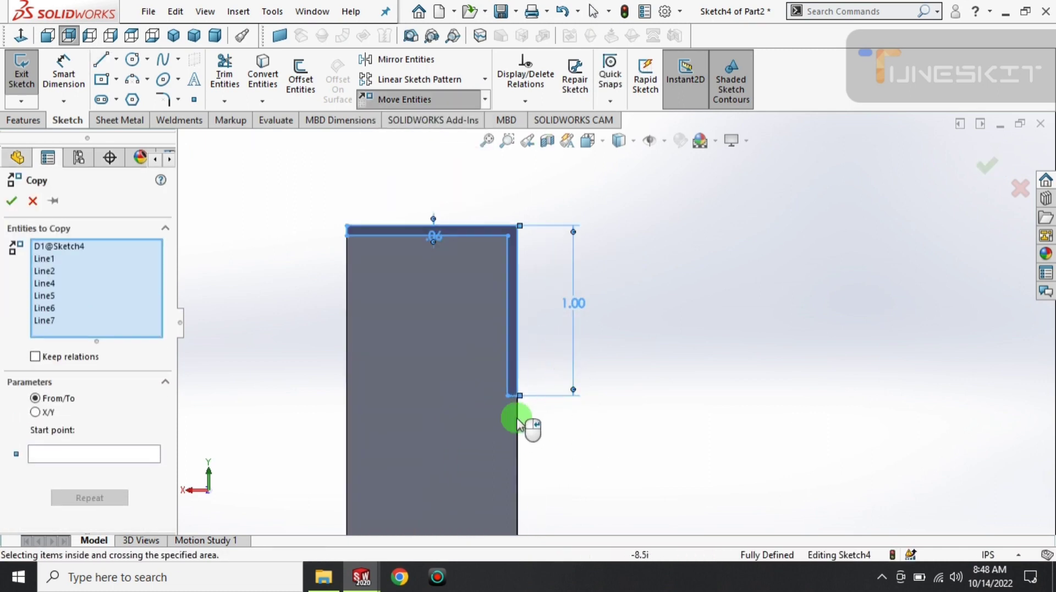
{"action": "left_click", "coordinate": [60, 452]}
{"action": "scroll", "coordinate": [523, 394], "scroll_direction": "down", "scroll_amount": 3}
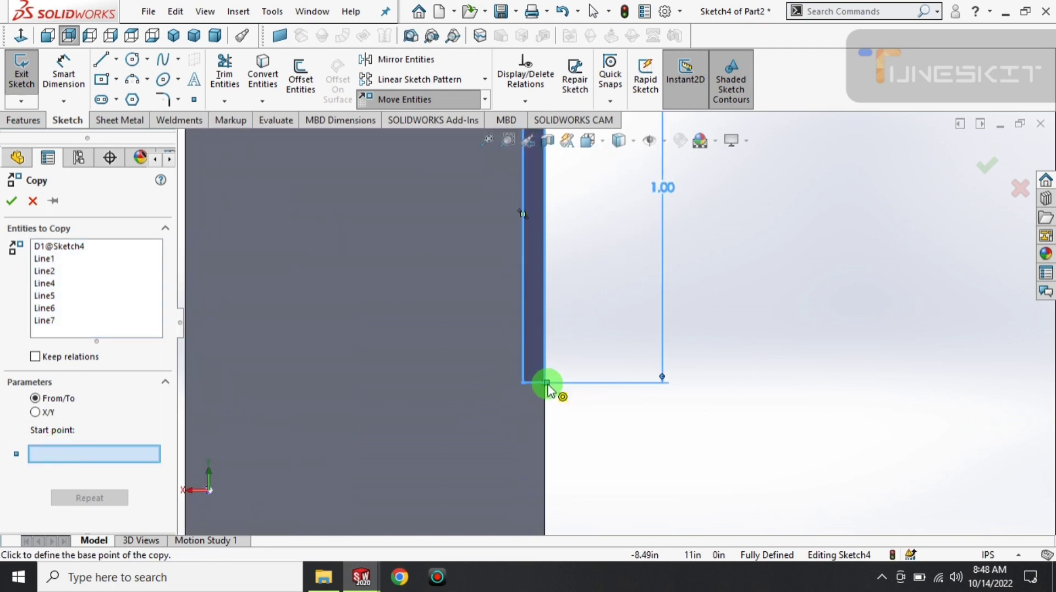
{"action": "left_click", "coordinate": [546, 384]}
{"action": "scroll", "coordinate": [552, 418], "scroll_direction": "up", "scroll_amount": 3}
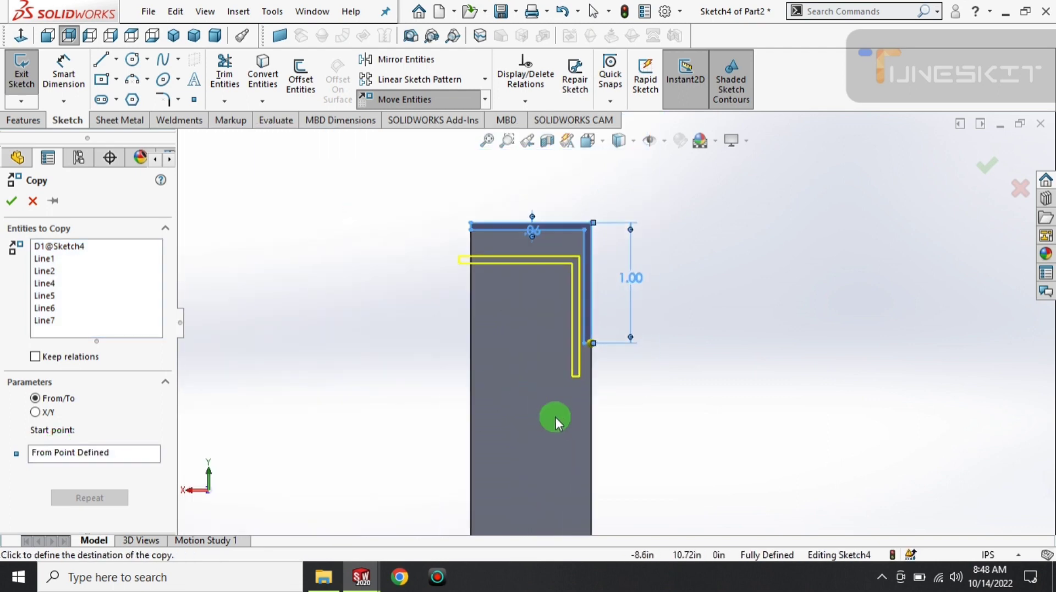
{"action": "scroll", "coordinate": [556, 417], "scroll_direction": "up", "scroll_amount": 2}
{"action": "scroll", "coordinate": [594, 506], "scroll_direction": "up", "scroll_amount": 1}
{"action": "scroll", "coordinate": [601, 473], "scroll_direction": "up", "scroll_amount": 2}
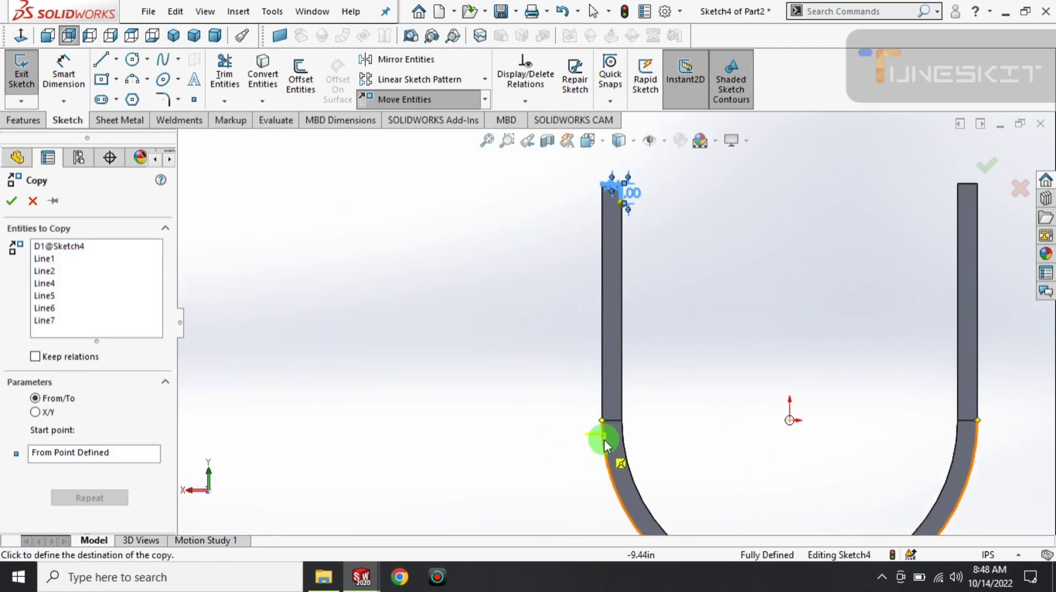
{"action": "scroll", "coordinate": [604, 423], "scroll_direction": "down", "scroll_amount": 2}
{"action": "scroll", "coordinate": [608, 407], "scroll_direction": "down", "scroll_amount": 2}
{"action": "scroll", "coordinate": [609, 407], "scroll_direction": "down", "scroll_amount": 3}
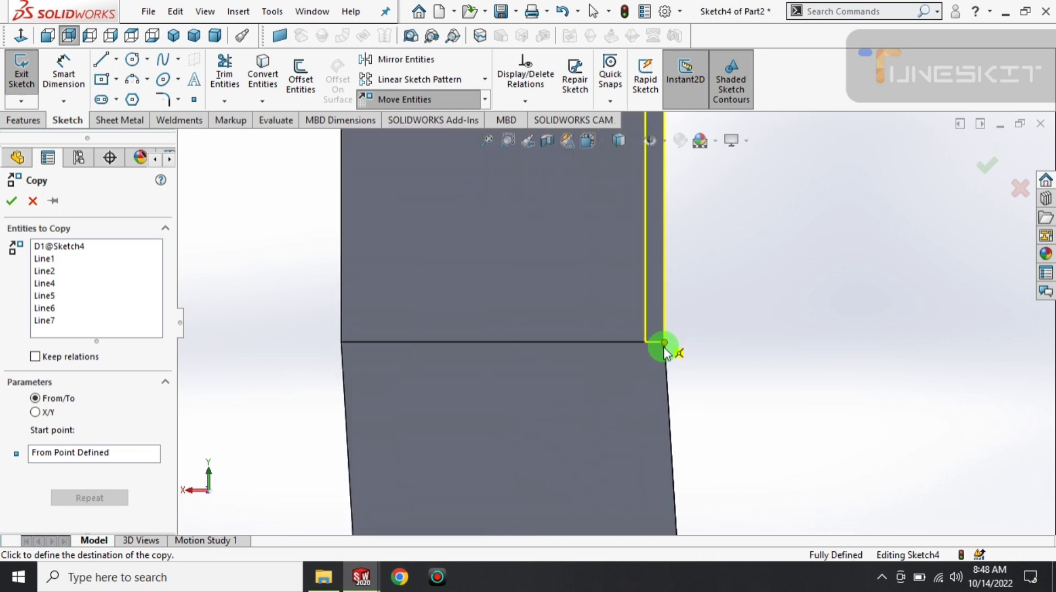
{"action": "left_click", "coordinate": [664, 347]}
{"action": "scroll", "coordinate": [632, 322], "scroll_direction": "up", "scroll_amount": 3}
{"action": "scroll", "coordinate": [613, 328], "scroll_direction": "down", "scroll_amount": 3}
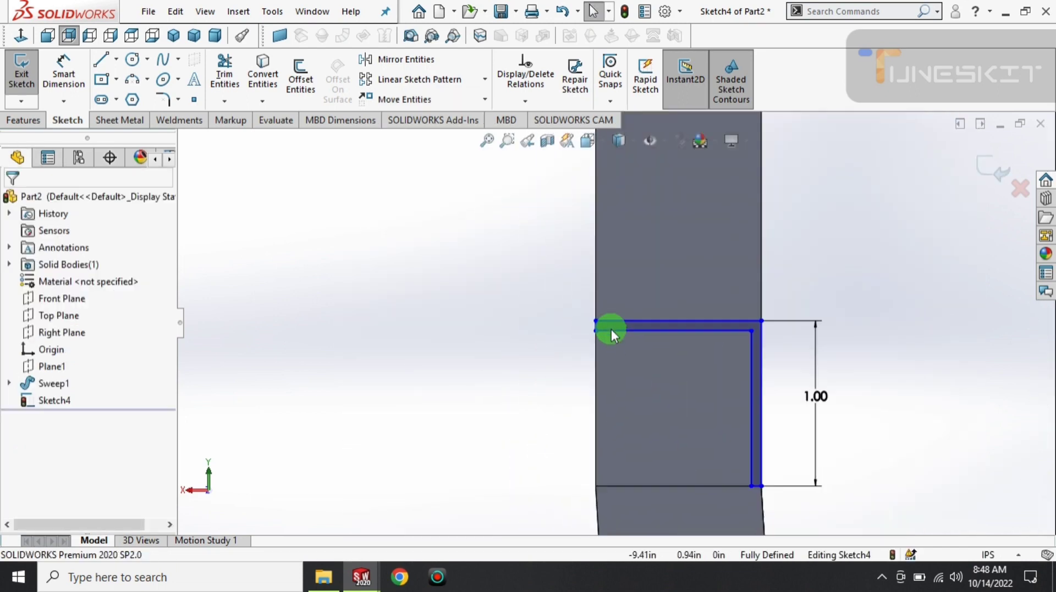
{"action": "scroll", "coordinate": [616, 326], "scroll_direction": "up", "scroll_amount": 2}
{"action": "scroll", "coordinate": [660, 291], "scroll_direction": "up", "scroll_amount": 3}
{"action": "scroll", "coordinate": [672, 264], "scroll_direction": "down", "scroll_amount": 1}
- Mirror the left leg's sketch lines about the Right Plane onto the right leg
{"action": "left_click", "coordinate": [406, 59]}
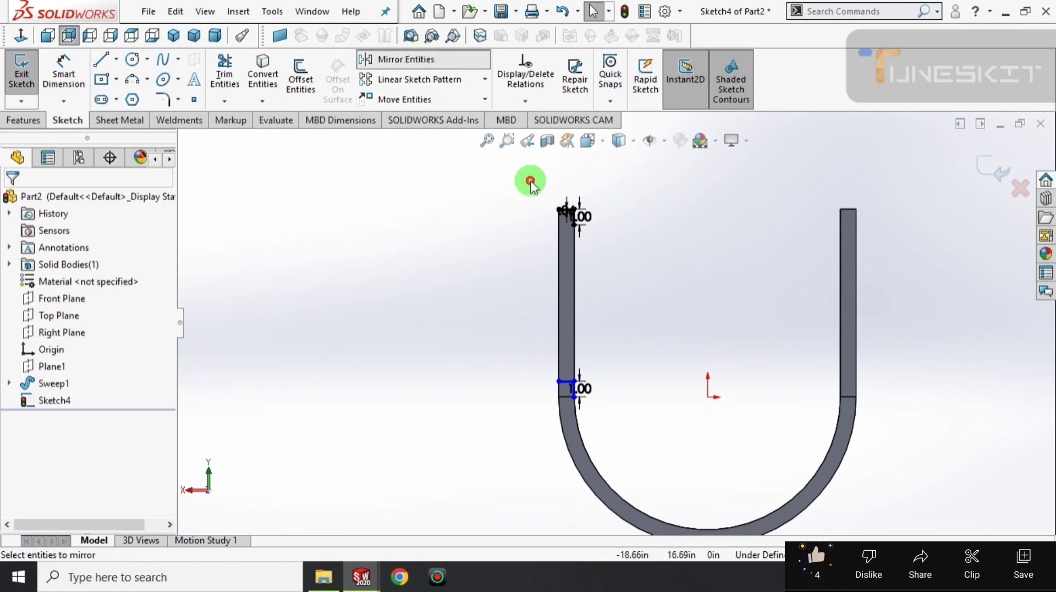
{"action": "left_click_drag", "start_coordinate": [611, 170], "coordinate": [543, 448]}
{"action": "left_click", "coordinate": [79, 525]}
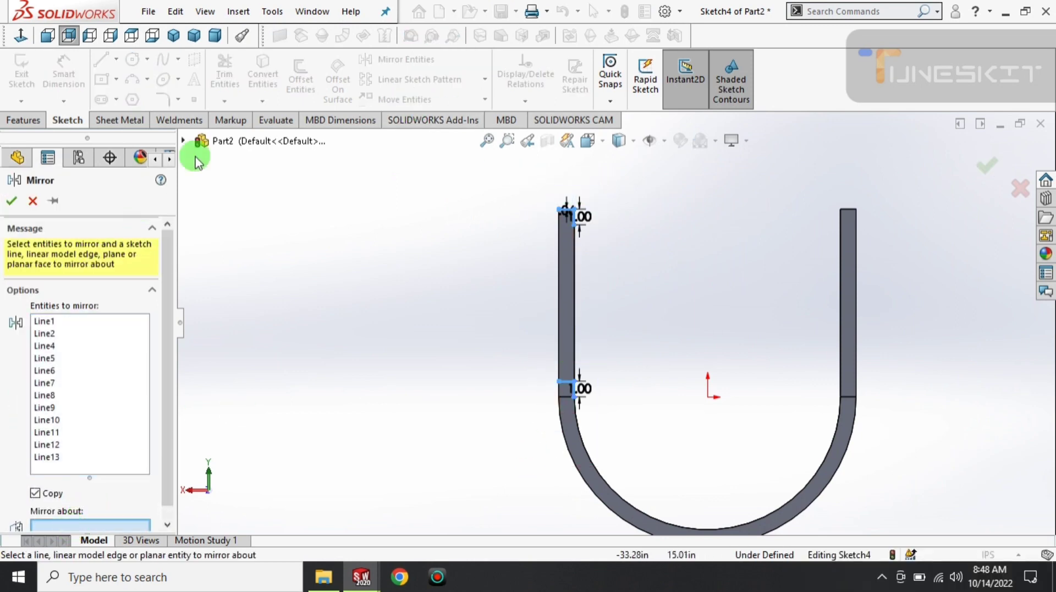
{"action": "key", "text": "c"}
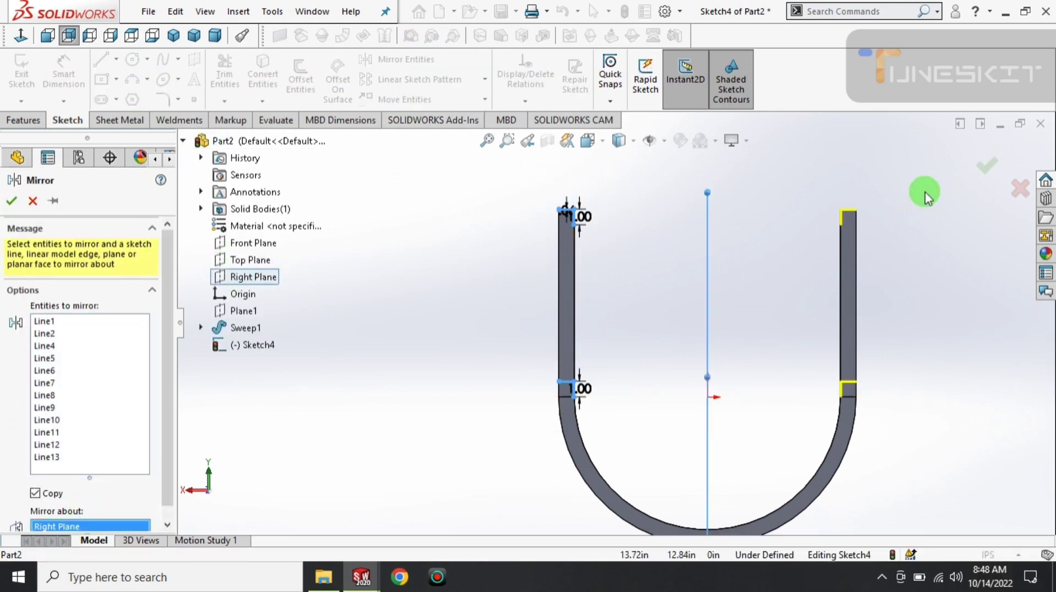
{"action": "key", "text": "Return"}
{"action": "scroll", "coordinate": [843, 278], "scroll_direction": "down", "scroll_amount": 5}
{"action": "scroll", "coordinate": [694, 251], "scroll_direction": "down", "scroll_amount": 3}
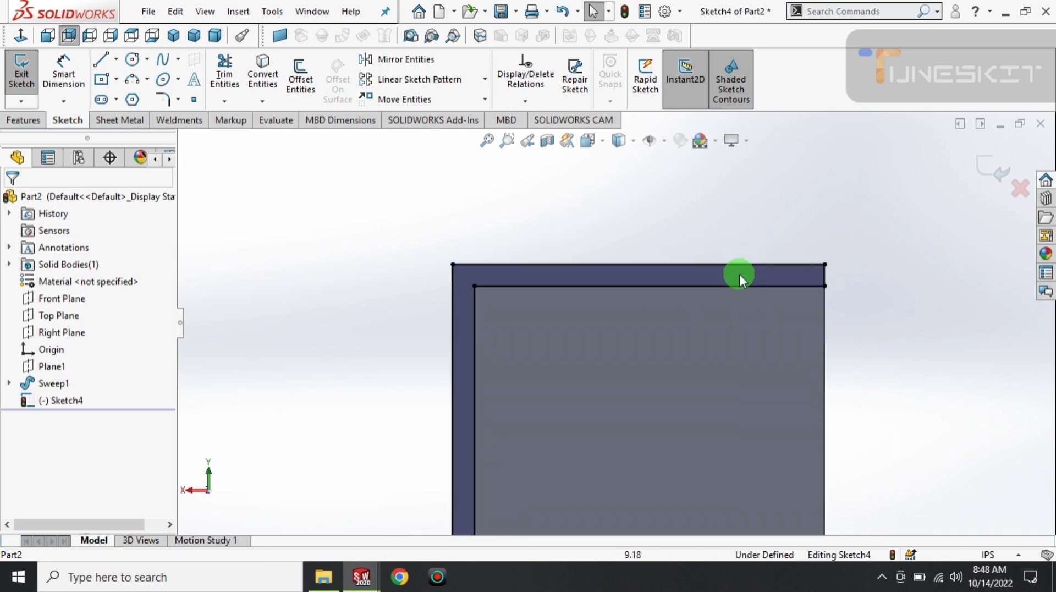
{"action": "scroll", "coordinate": [737, 297], "scroll_direction": "up", "scroll_amount": 2}
{"action": "scroll", "coordinate": [621, 409], "scroll_direction": "up", "scroll_amount": 3}
{"action": "scroll", "coordinate": [621, 408], "scroll_direction": "up", "scroll_amount": 3}
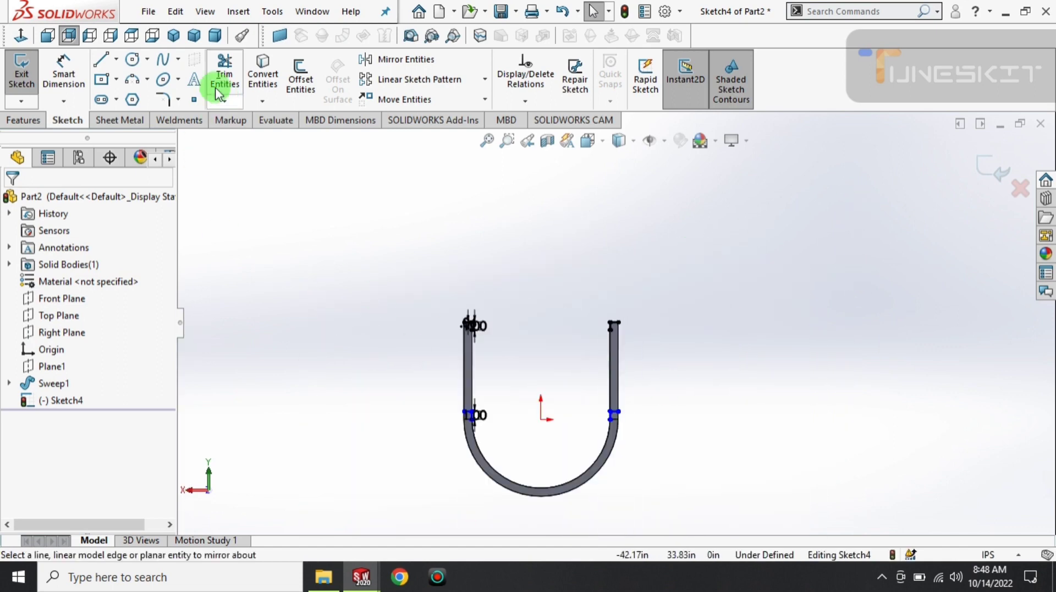
{"action": "scroll", "coordinate": [467, 396], "scroll_direction": "down", "scroll_amount": 1}
{"action": "scroll", "coordinate": [467, 396], "scroll_direction": "down", "scroll_amount": 1}
- Extrude the square profiles 58 in lengthwise into rails as Boss-Extrude1
{"action": "left_click", "coordinate": [25, 122]}
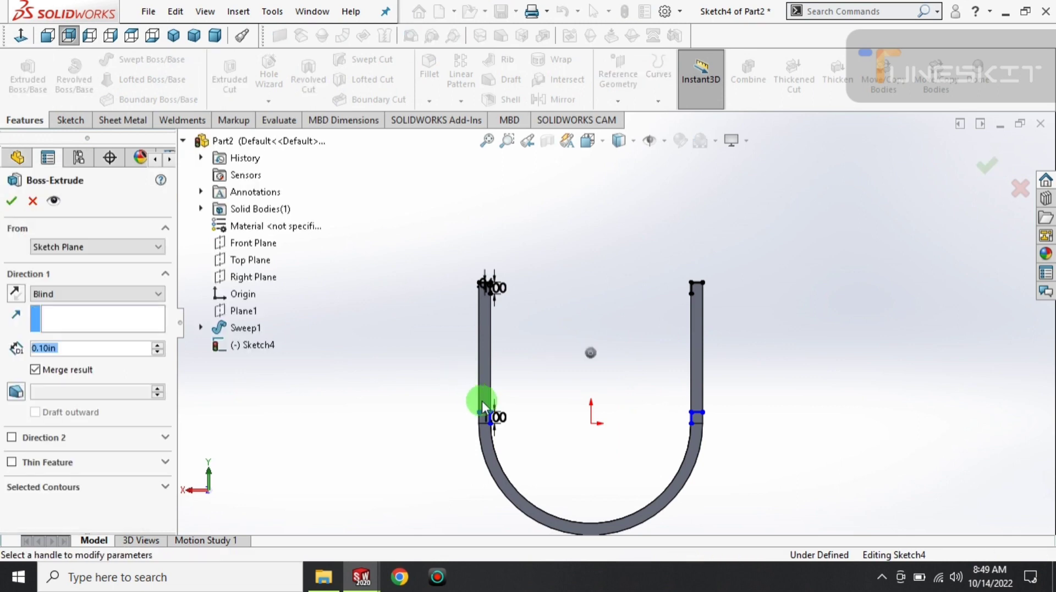
{"action": "left_click", "coordinate": [618, 358]}
{"action": "left_click", "coordinate": [548, 423]}
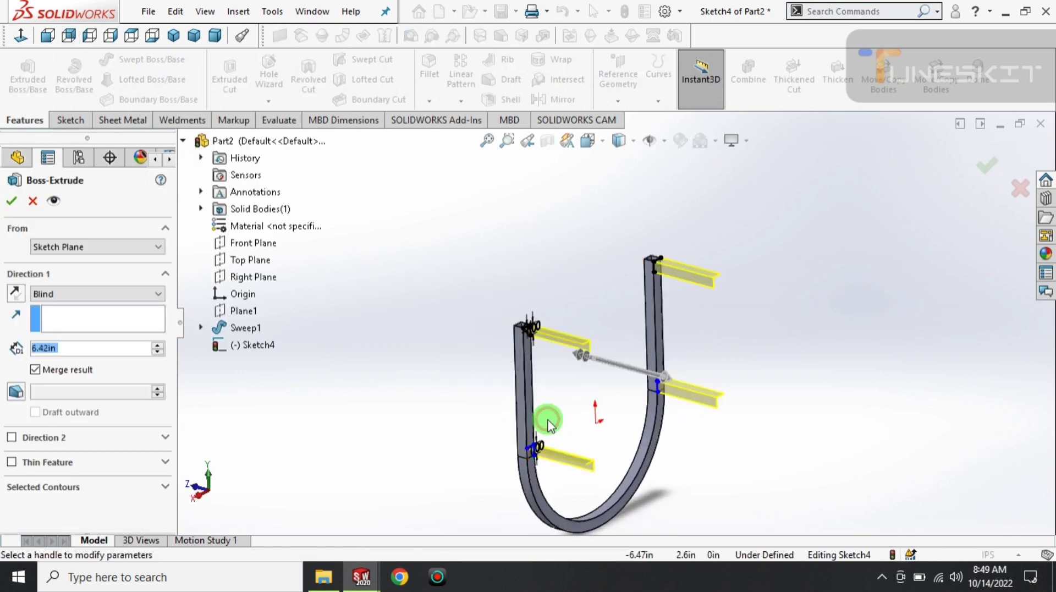
{"action": "key", "text": "Escape"}
{"action": "left_click", "coordinate": [22, 37]}
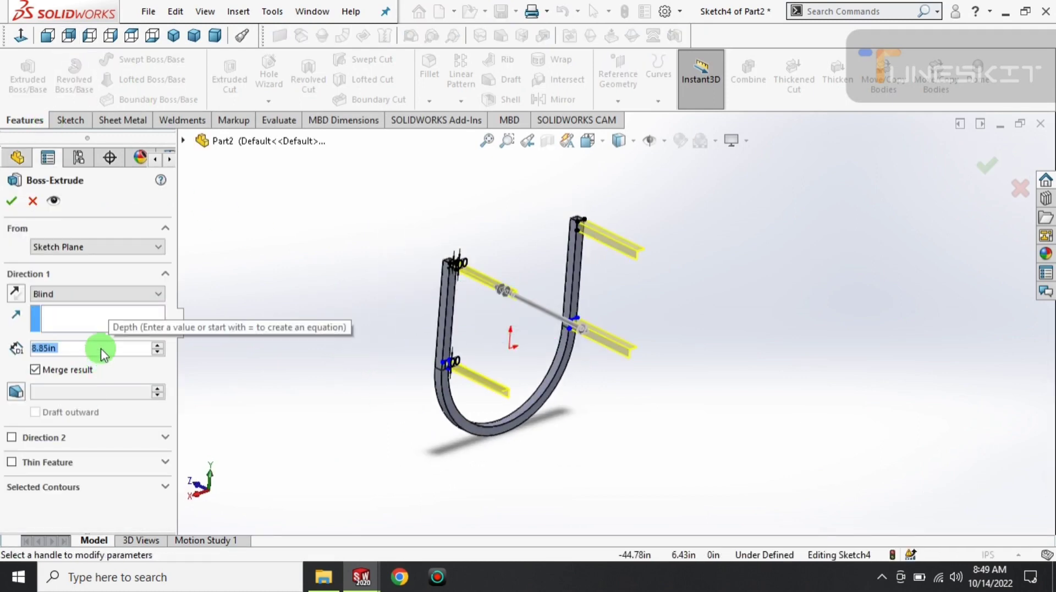
{"action": "type", "text": "58"}
{"action": "key", "text": "Return"}
{"action": "scroll", "coordinate": [577, 377], "scroll_direction": "up", "scroll_amount": 3}
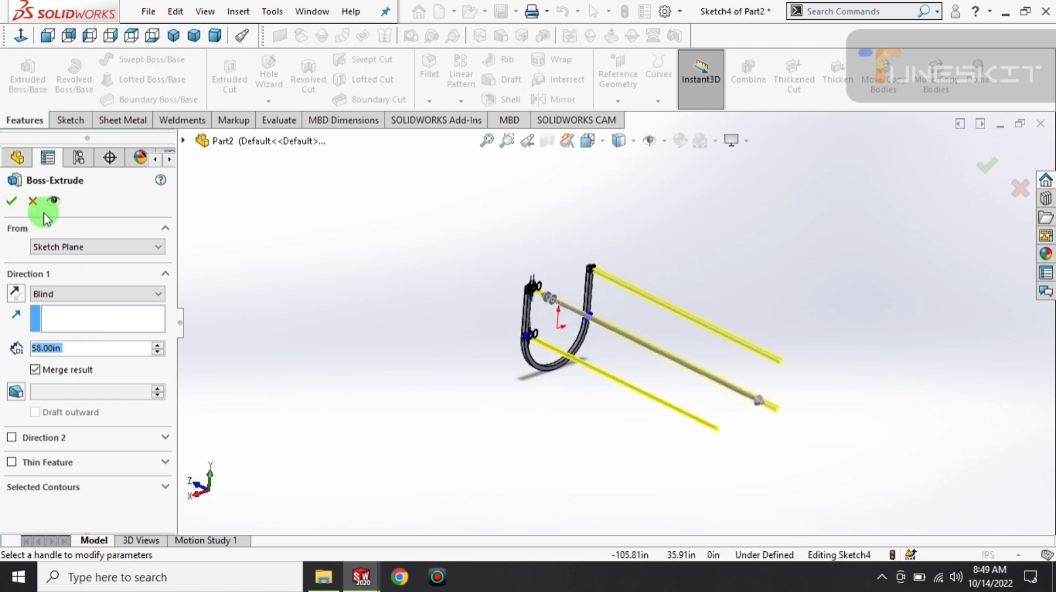
{"action": "key", "text": "Return"}
{"action": "mouse_move", "coordinate": [508, 405]}
{"action": "middle_mouse_down"}
{"action": "mouse_move", "coordinate": [527, 370]}
{"action": "mouse_move", "coordinate": [458, 370]}
{"action": "middle_mouse_up"}
{"action": "middle_click_drag", "start_coordinate": [652, 364], "coordinate": [731, 314]}
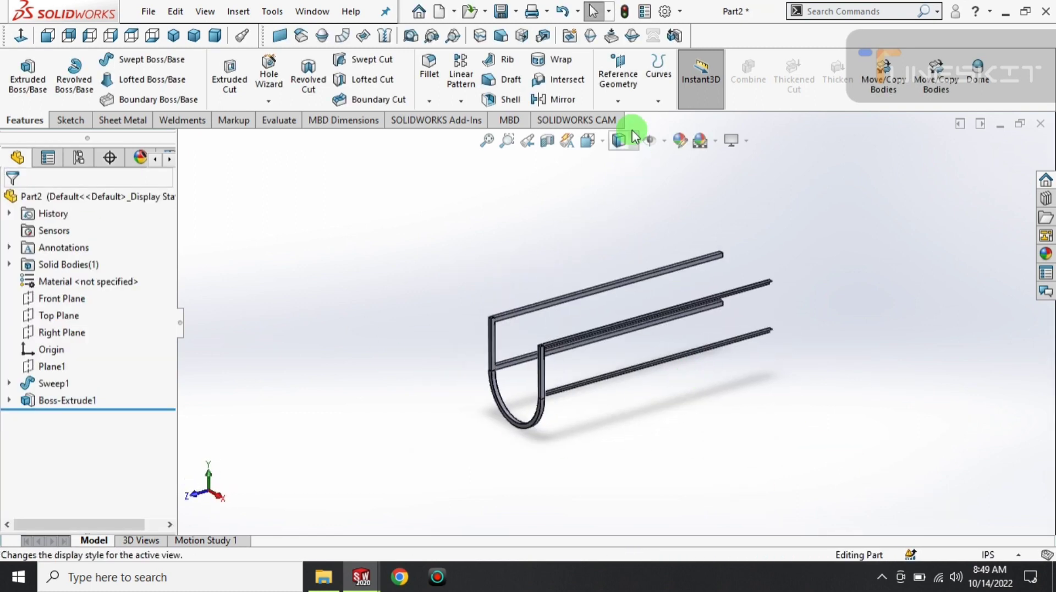
- Start a reference plane, cancel it, and return to a standard view orientation
{"action": "left_click", "coordinate": [617, 101]}
{"action": "scroll", "coordinate": [508, 393], "scroll_direction": "down", "scroll_amount": 3}
{"action": "scroll", "coordinate": [517, 253], "scroll_direction": "down", "scroll_amount": 3}
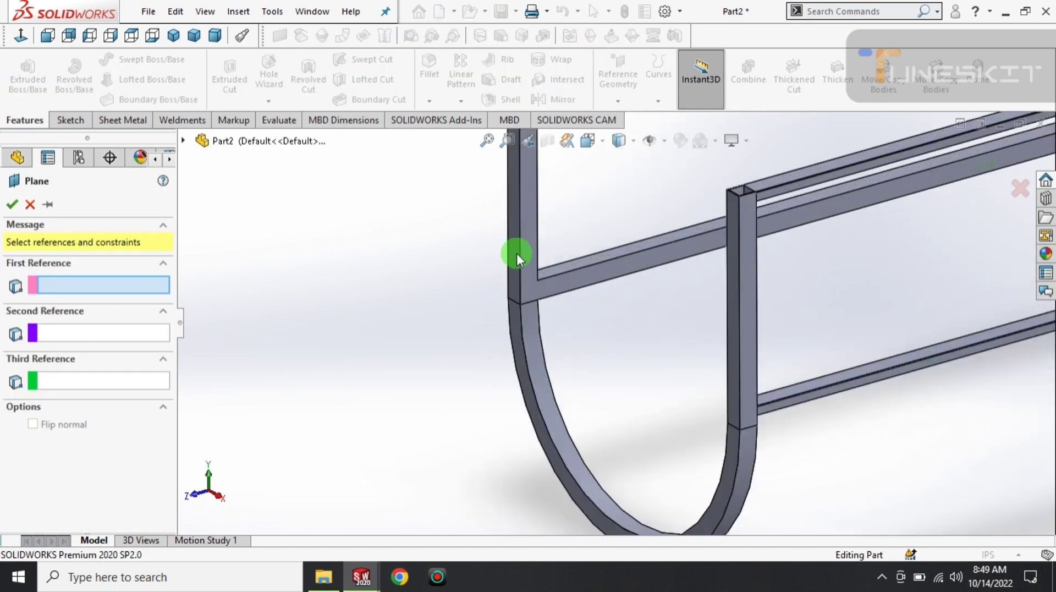
{"action": "key", "text": "Escape"}
{"action": "key", "text": "ctrl+7"}
{"action": "mouse_move", "coordinate": [810, 271]}
{"action": "middle_mouse_down"}
{"action": "mouse_move", "coordinate": [798, 235]}
{"action": "mouse_move", "coordinate": [726, 235]}
{"action": "mouse_move", "coordinate": [672, 299]}
{"action": "mouse_move", "coordinate": [700, 283]}
{"action": "middle_mouse_up"}
{"action": "scroll", "coordinate": [708, 274], "scroll_direction": "down", "scroll_amount": 5}
- Start Sketch5 on the rail end face and view it normal to the screen
{"action": "scroll", "coordinate": [708, 272], "scroll_direction": "down", "scroll_amount": 5}
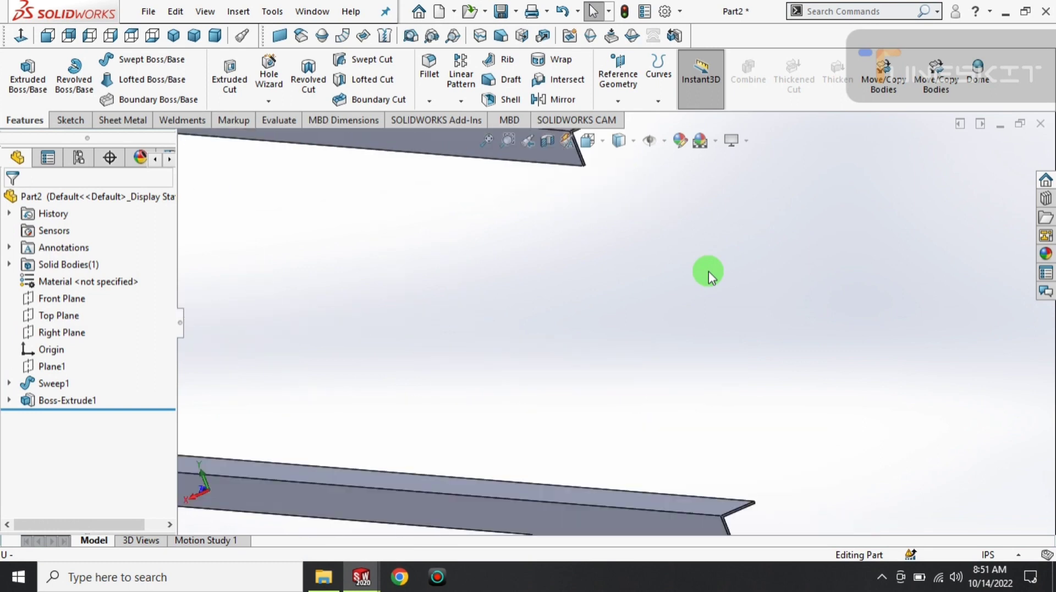
{"action": "scroll", "coordinate": [708, 396], "scroll_direction": "up", "scroll_amount": 2}
{"action": "scroll", "coordinate": [709, 396], "scroll_direction": "up", "scroll_amount": 2}
{"action": "scroll", "coordinate": [637, 329], "scroll_direction": "up", "scroll_amount": 2}
{"action": "scroll", "coordinate": [618, 309], "scroll_direction": "down", "scroll_amount": 5}
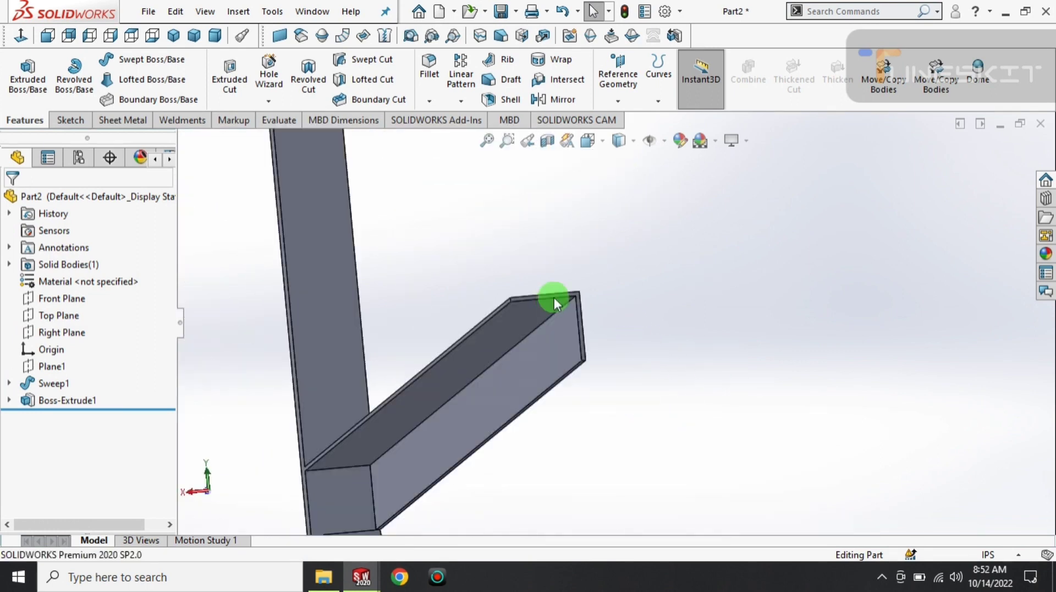
{"action": "scroll", "coordinate": [554, 297], "scroll_direction": "down", "scroll_amount": 3}
{"action": "left_click", "coordinate": [615, 304]}
{"action": "left_click", "coordinate": [684, 255]}
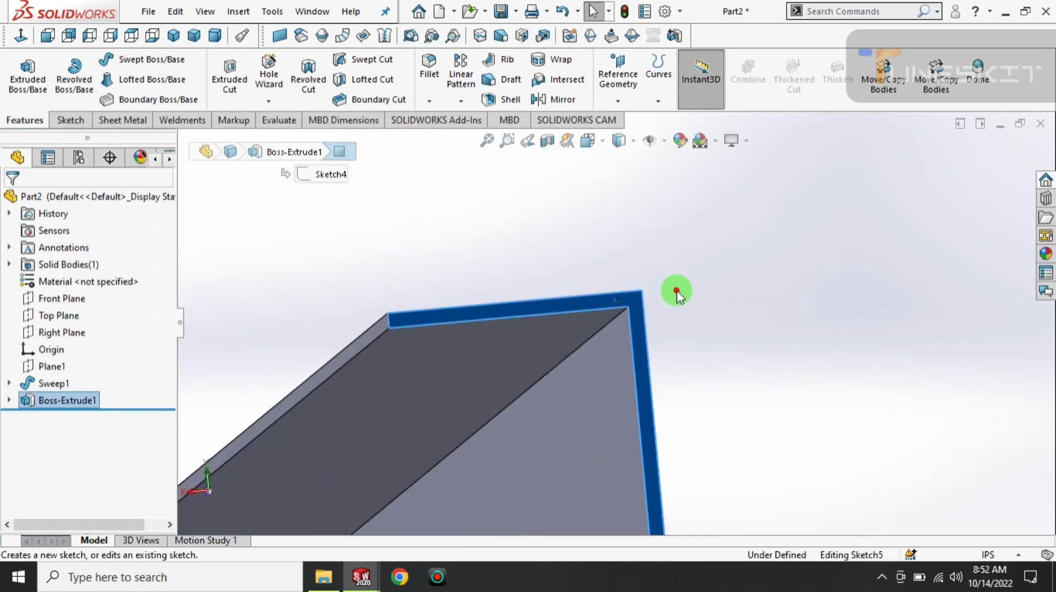
{"action": "left_click", "coordinate": [65, 92]}
{"action": "left_click", "coordinate": [22, 35]}
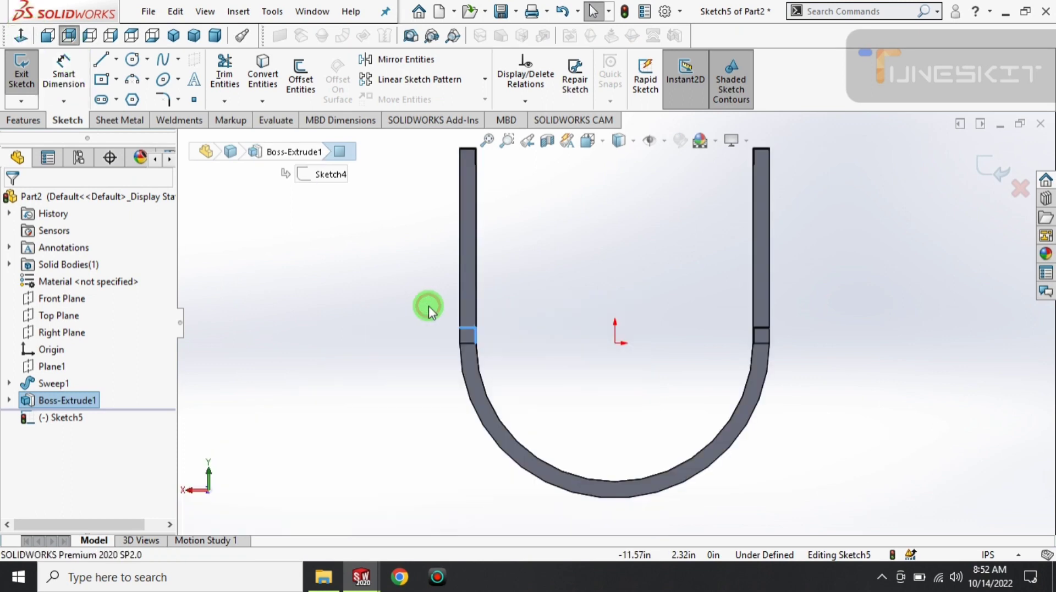
{"action": "left_click", "coordinate": [572, 240]}
{"action": "scroll", "coordinate": [496, 237], "scroll_direction": "down", "scroll_amount": 3}
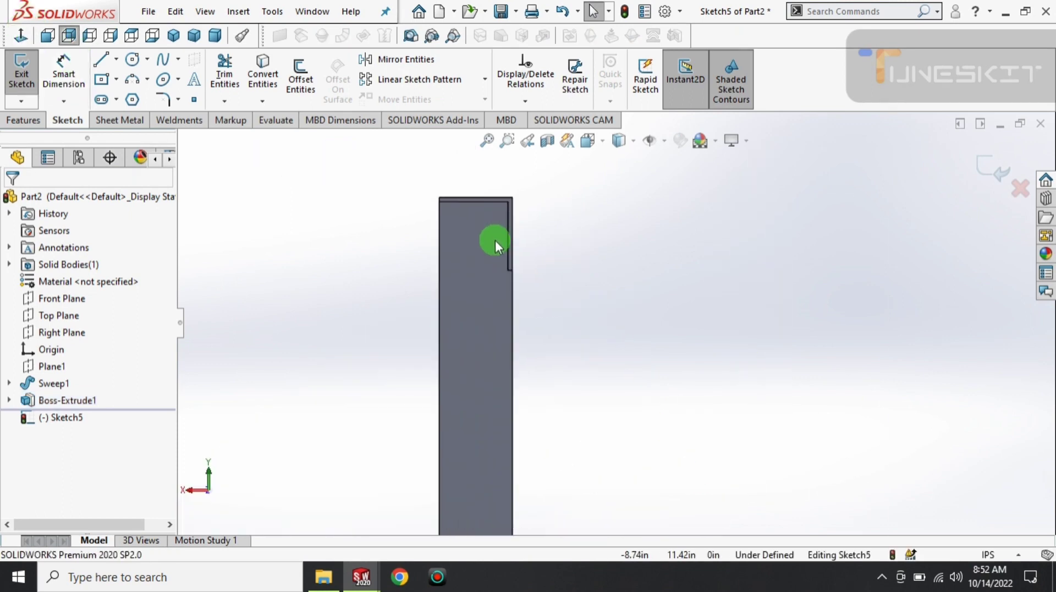
- Draw two vertical lines down the left and right legs of the U-path
{"action": "key", "text": "l"}
{"action": "left_click", "coordinate": [528, 277]}
{"action": "scroll", "coordinate": [535, 283], "scroll_direction": "up", "scroll_amount": 2}
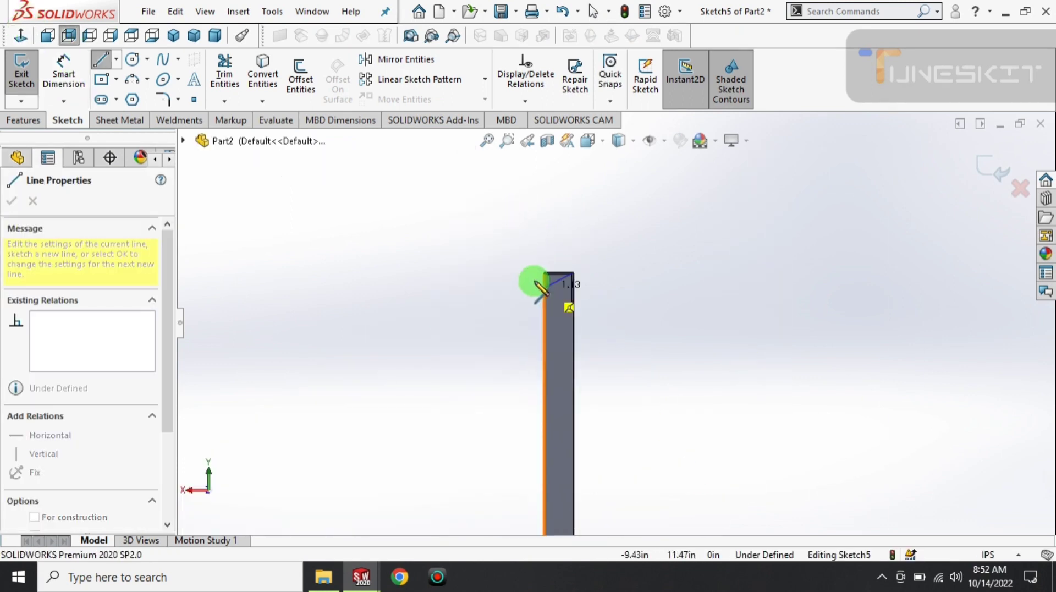
{"action": "scroll", "coordinate": [595, 361], "scroll_direction": "up", "scroll_amount": 3}
{"action": "scroll", "coordinate": [613, 366], "scroll_direction": "up", "scroll_amount": 2}
{"action": "scroll", "coordinate": [615, 374], "scroll_direction": "down", "scroll_amount": 6}
{"action": "scroll", "coordinate": [612, 370], "scroll_direction": "down", "scroll_amount": 3}
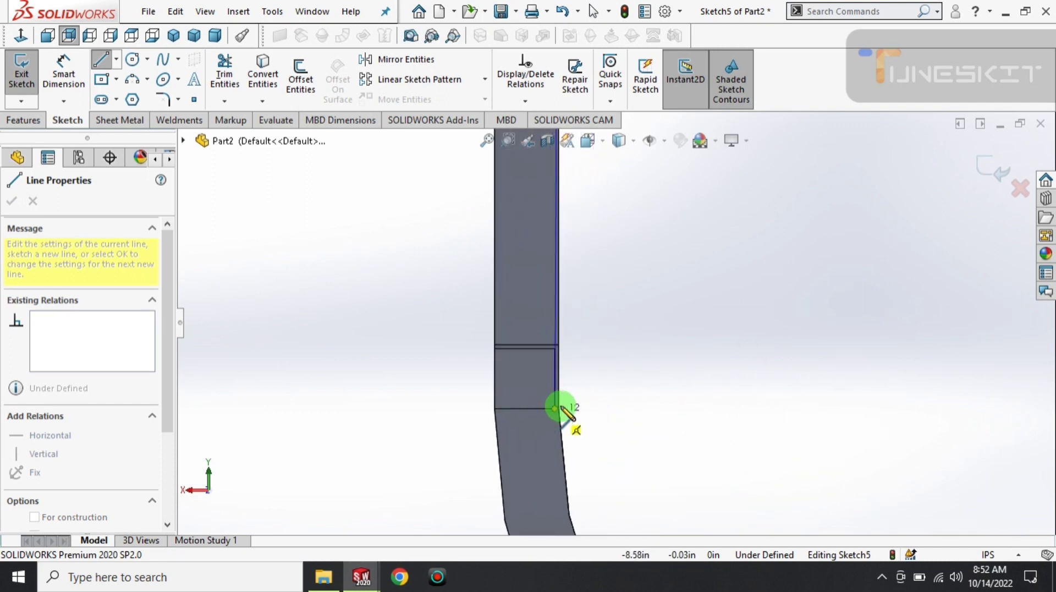
{"action": "left_click", "coordinate": [559, 408]}
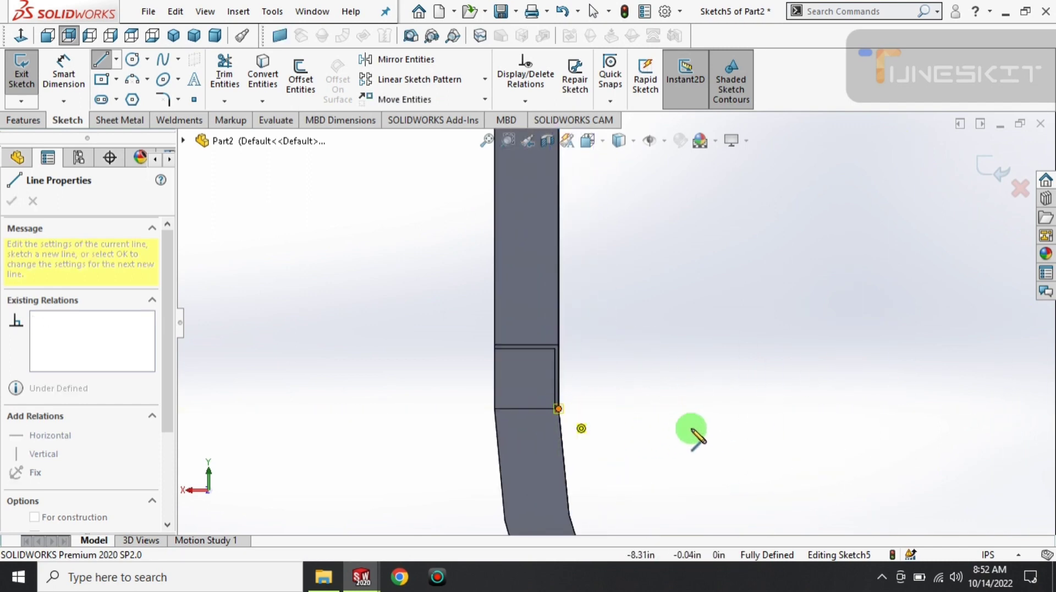
{"action": "key", "text": "Escape"}
{"action": "scroll", "coordinate": [744, 345], "scroll_direction": "up", "scroll_amount": 5}
{"action": "key", "text": "l"}
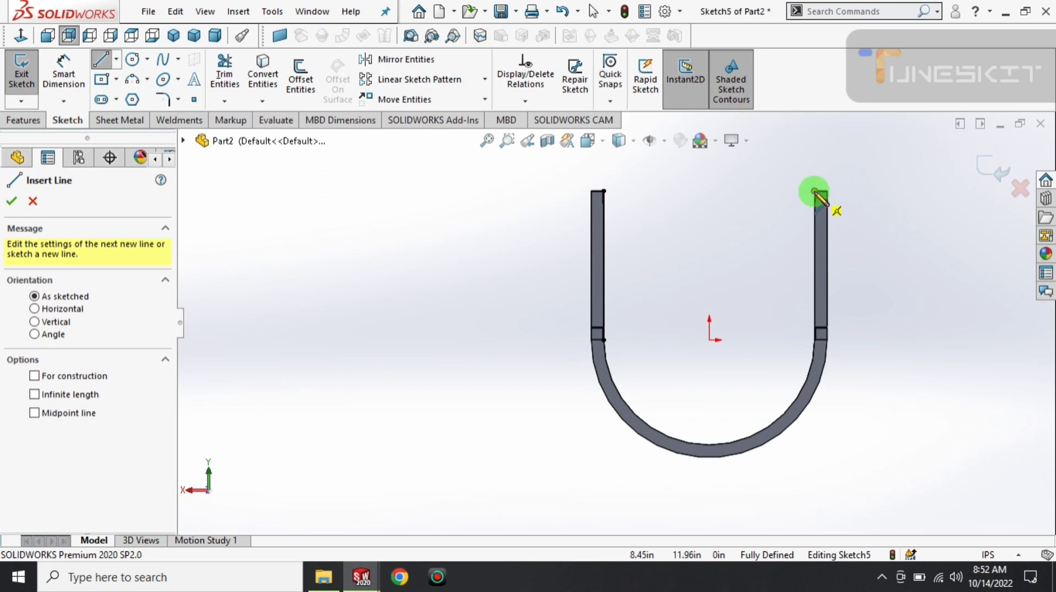
{"action": "left_click", "coordinate": [814, 192]}
{"action": "left_click", "coordinate": [814, 340]}
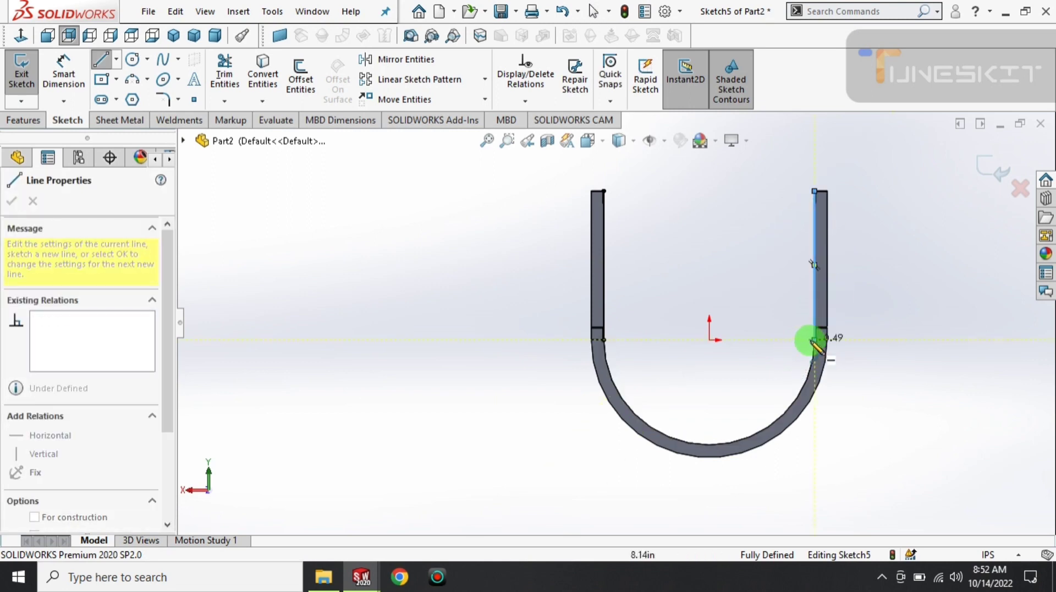
- Join the two line ends with an 8.50-radius tangent arc and exit the sketch
{"action": "left_click", "coordinate": [604, 340]}
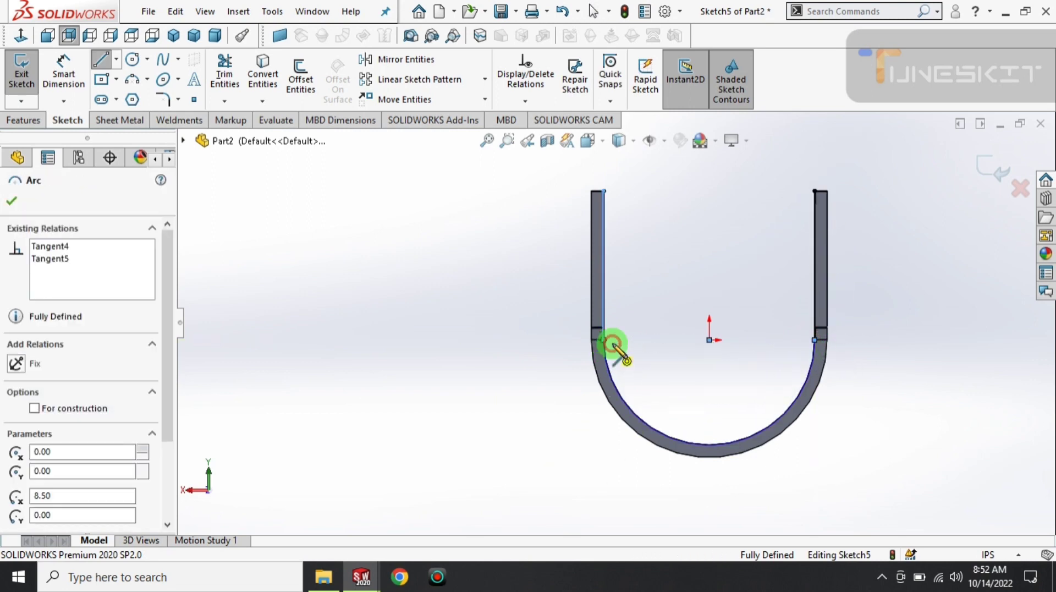
{"action": "key", "text": "Escape"}
{"action": "middle_click_drag", "start_coordinate": [613, 346], "coordinate": [509, 354], "text": "ctrl"}
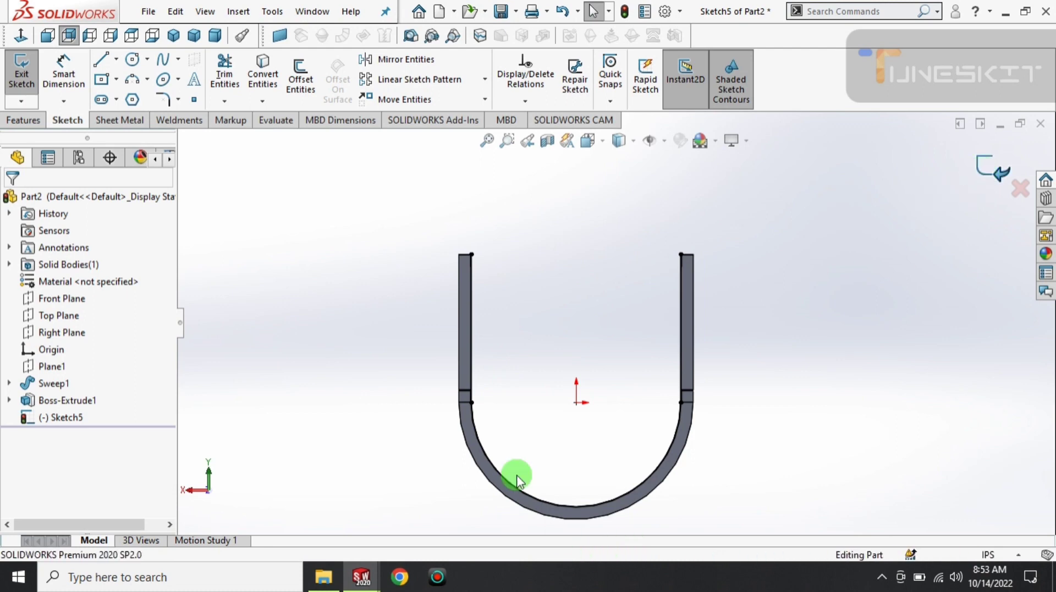
{"action": "key", "text": "ctrl+b"}
{"action": "middle_click_drag", "start_coordinate": [517, 478], "coordinate": [715, 431]}
- Create Plane3 referencing the U-path line and the rail-end corner
{"action": "scroll", "coordinate": [660, 398], "scroll_direction": "down", "scroll_amount": 3}
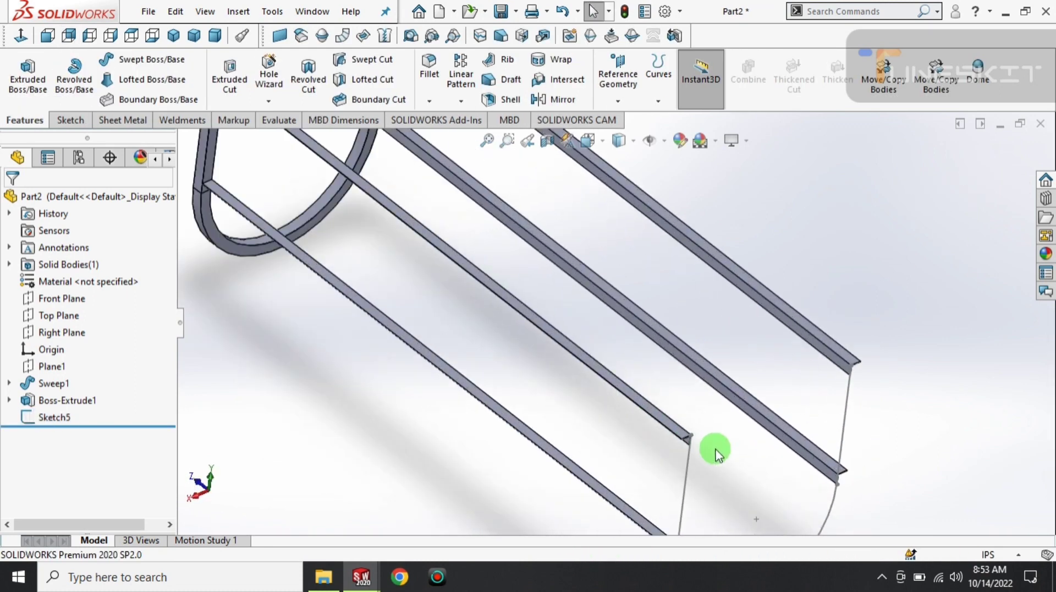
{"action": "scroll", "coordinate": [715, 448], "scroll_direction": "down", "scroll_amount": 3}
{"action": "left_click", "coordinate": [617, 77]}
{"action": "left_click", "coordinate": [630, 114]}
{"action": "left_click", "coordinate": [674, 495]}
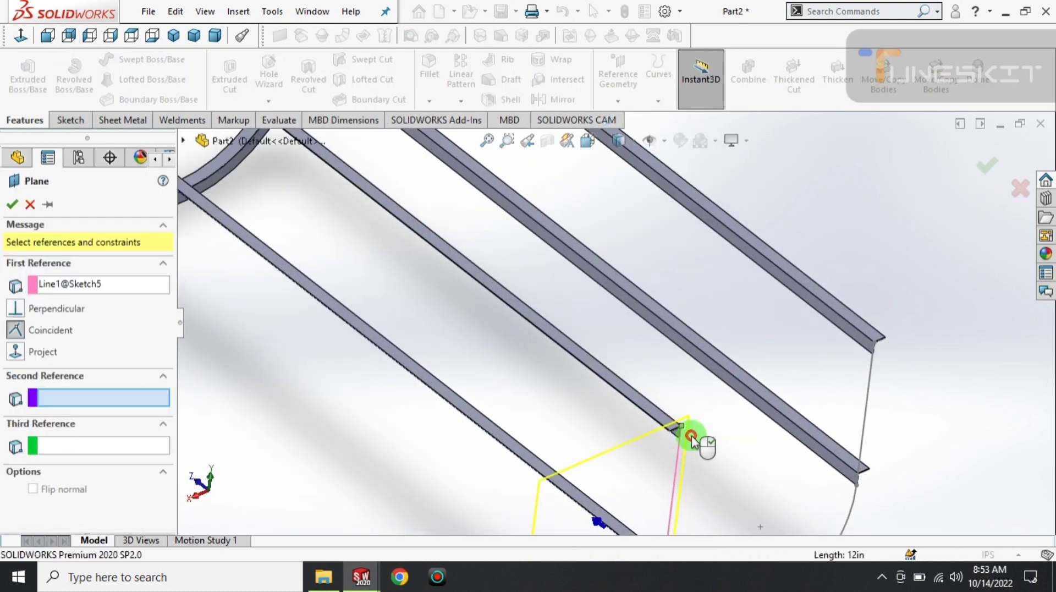
{"action": "left_click", "coordinate": [680, 427]}
{"action": "left_click", "coordinate": [987, 165]}
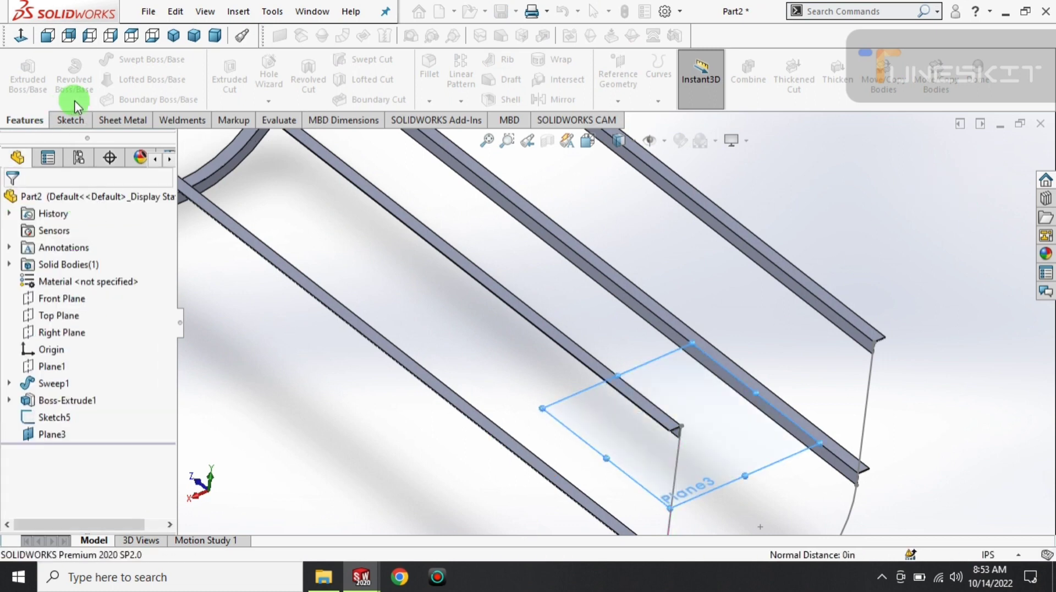
- Start a sketch on Plane3 and draw a small corner rectangle at the rail end
{"action": "left_click", "coordinate": [70, 120]}
{"action": "left_click", "coordinate": [120, 82]}
{"action": "left_click", "coordinate": [129, 98]}
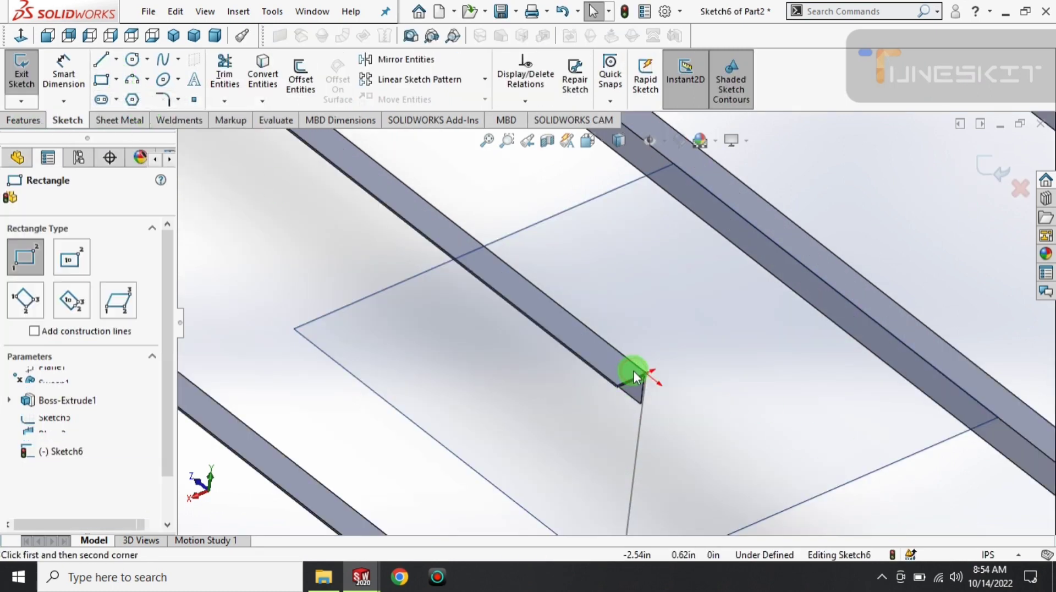
{"action": "left_click_drag", "start_coordinate": [646, 373], "coordinate": [642, 414]}
{"action": "key", "text": "Escape"}
- Dimension the rectangle to a 1.00 × 1.00 in square
{"action": "key", "text": "d"}
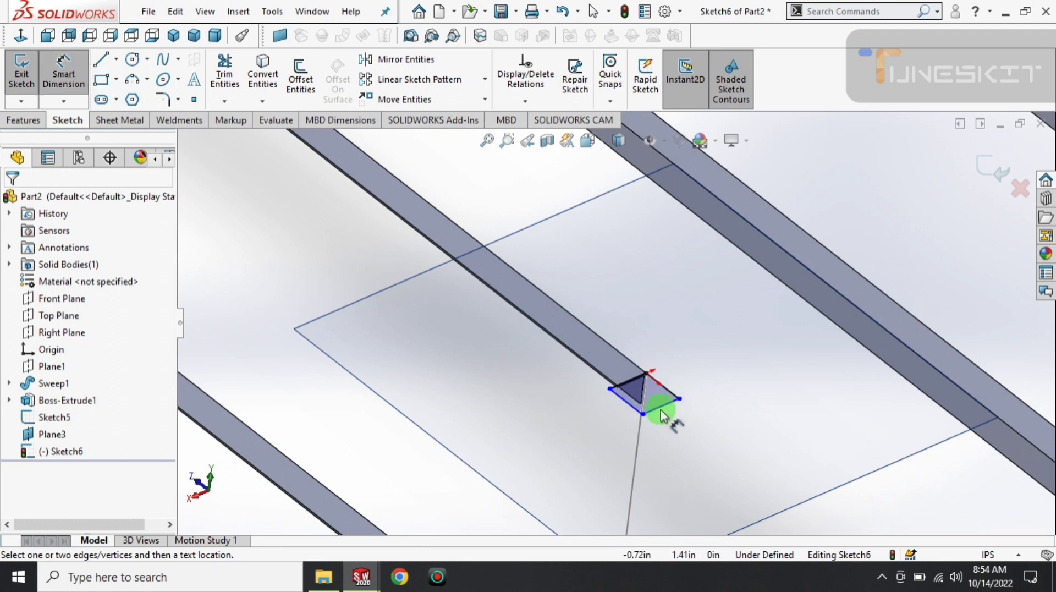
{"action": "left_click", "coordinate": [667, 407]}
{"action": "left_click", "coordinate": [672, 432]}
{"action": "type", "text": "1.26644276in"}
{"action": "key", "text": "Return"}
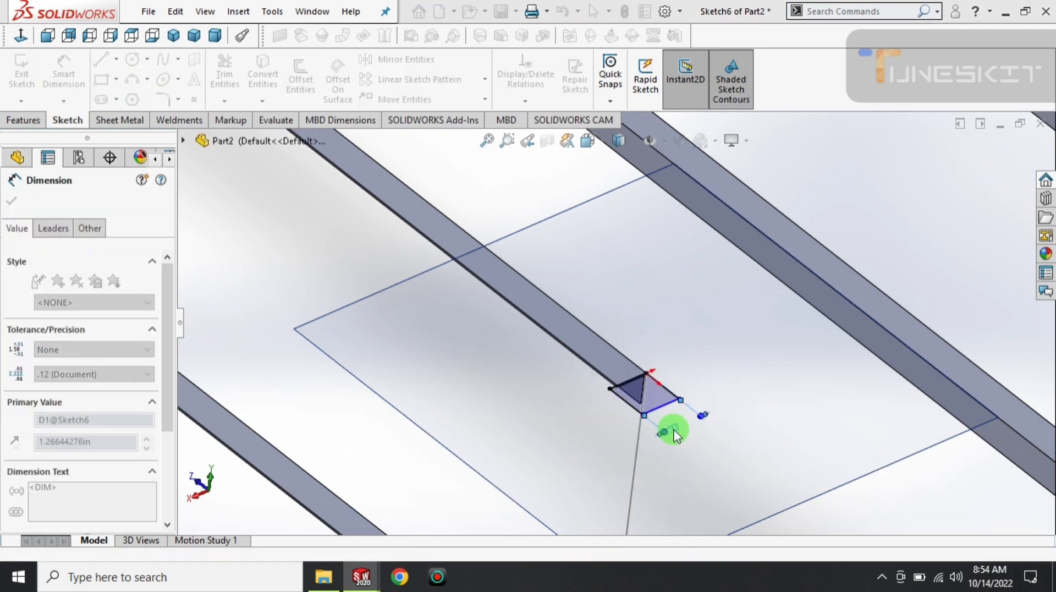
{"action": "left_click", "coordinate": [632, 405]}
{"action": "left_click", "coordinate": [635, 401]}
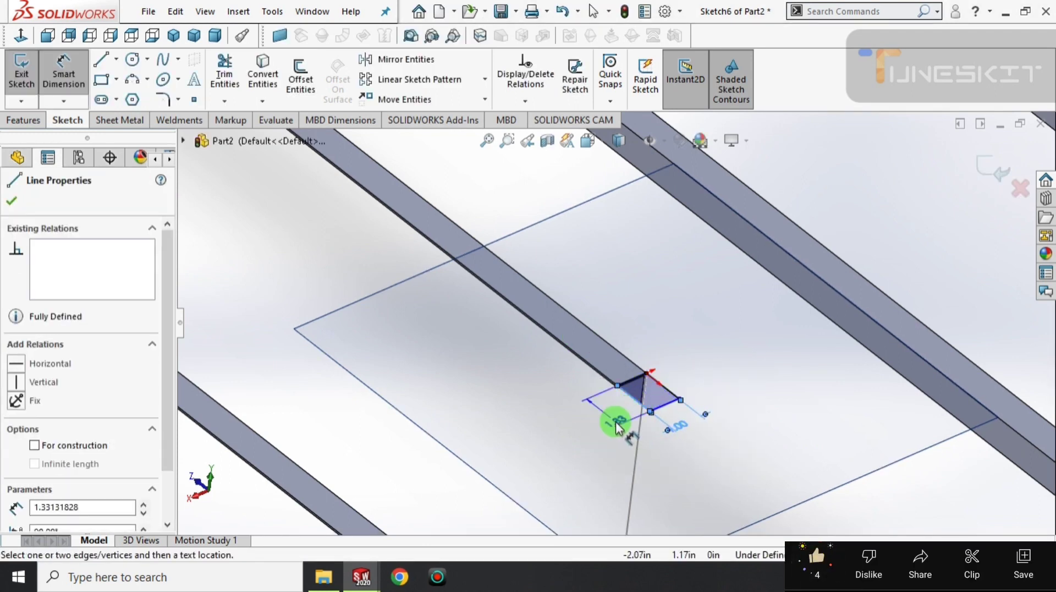
{"action": "left_click", "coordinate": [614, 416]}
{"action": "type", "text": "1"}
{"action": "key", "text": "Return"}
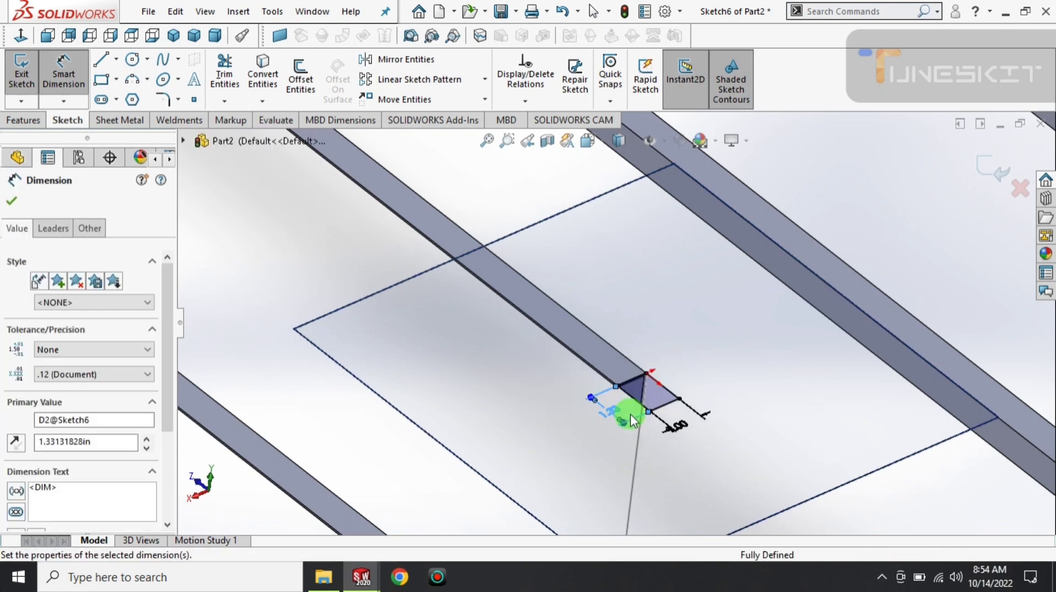
- Offset the square outline inward to form the tube wall
{"action": "left_click", "coordinate": [322, 90]}
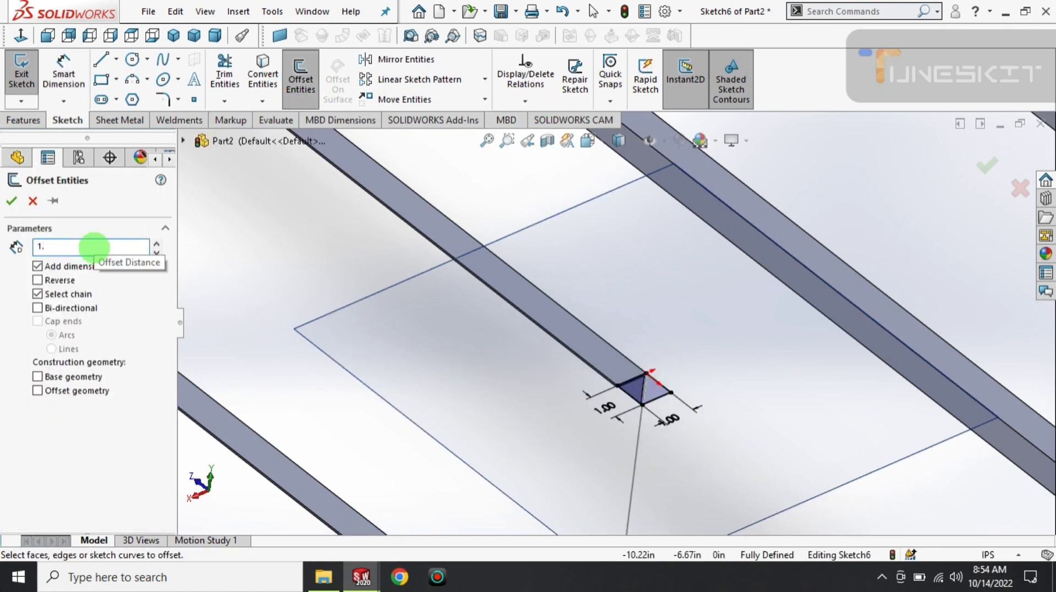
{"action": "key", "text": "Return"}
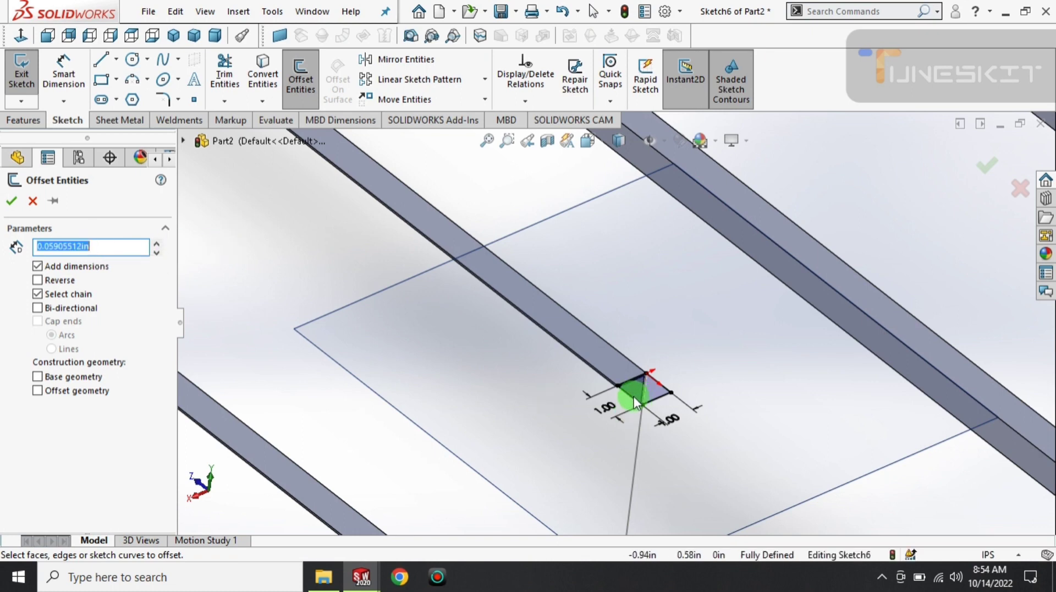
{"action": "left_click", "coordinate": [636, 402]}
{"action": "scroll", "coordinate": [627, 385], "scroll_direction": "down", "scroll_amount": 5}
{"action": "left_click", "coordinate": [593, 295]}
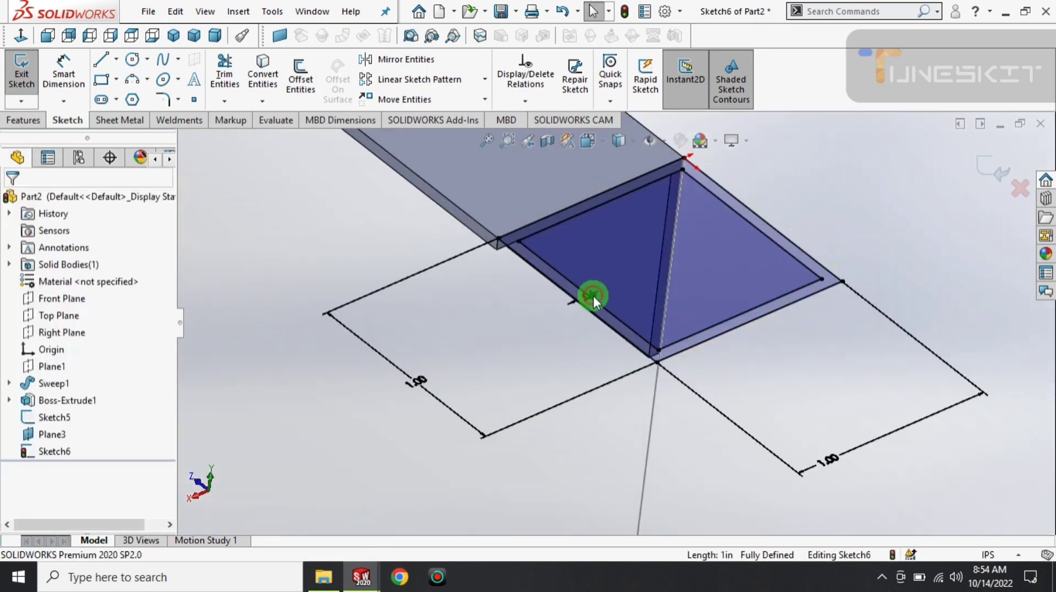
- Exit the profile sketch and sweep Sketch6 along Sketch5 as Sweep2
{"action": "key", "text": "ctrl+b"}
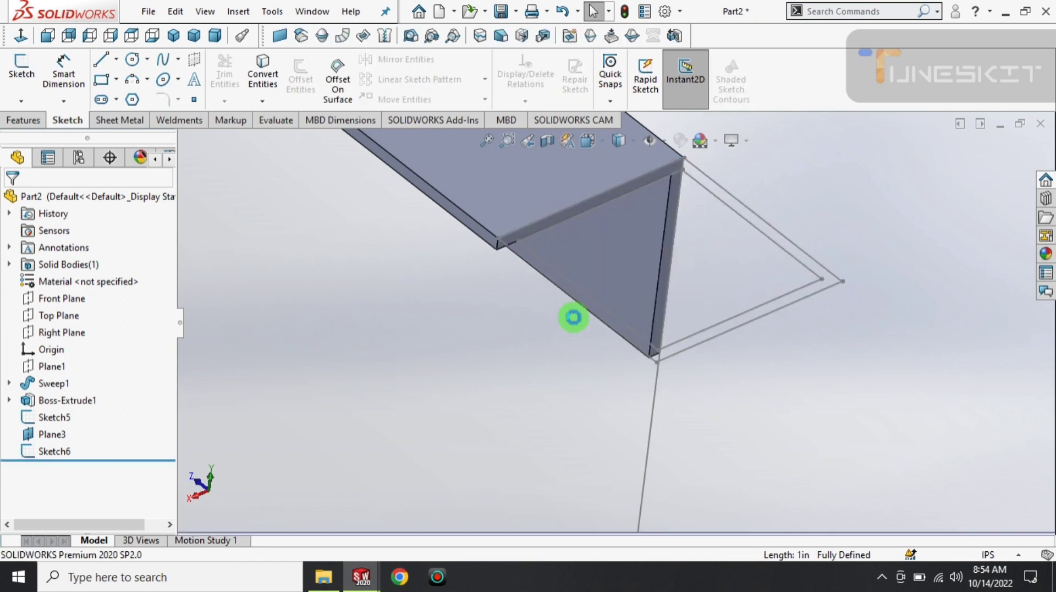
{"action": "left_click", "coordinate": [5, 116]}
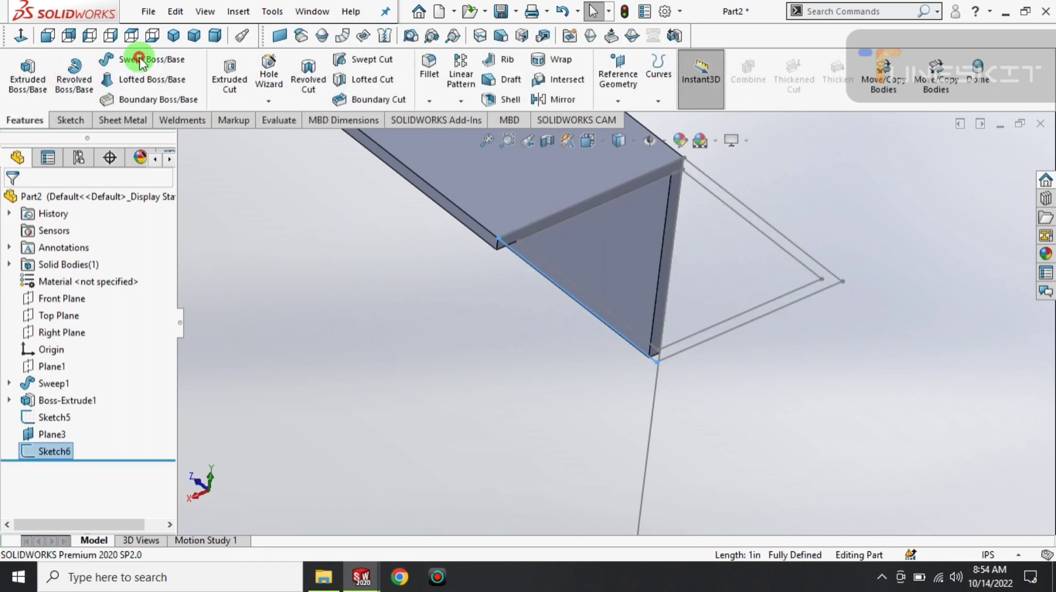
{"action": "left_click", "coordinate": [654, 403]}
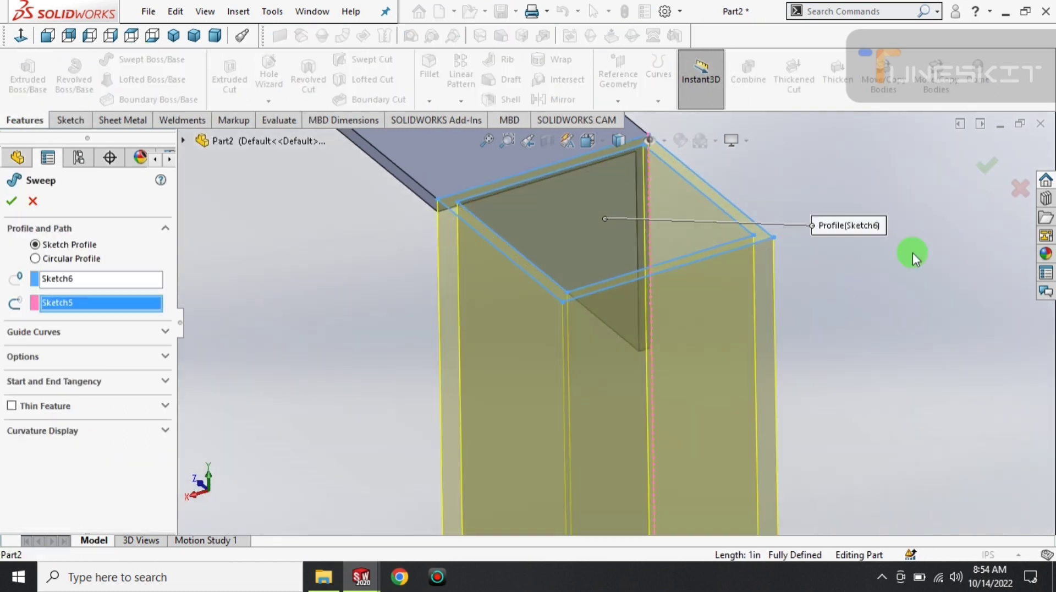
{"action": "left_click", "coordinate": [983, 169]}
{"action": "scroll", "coordinate": [852, 327], "scroll_direction": "up", "scroll_amount": 3}
{"action": "scroll", "coordinate": [847, 330], "scroll_direction": "up", "scroll_amount": 3}
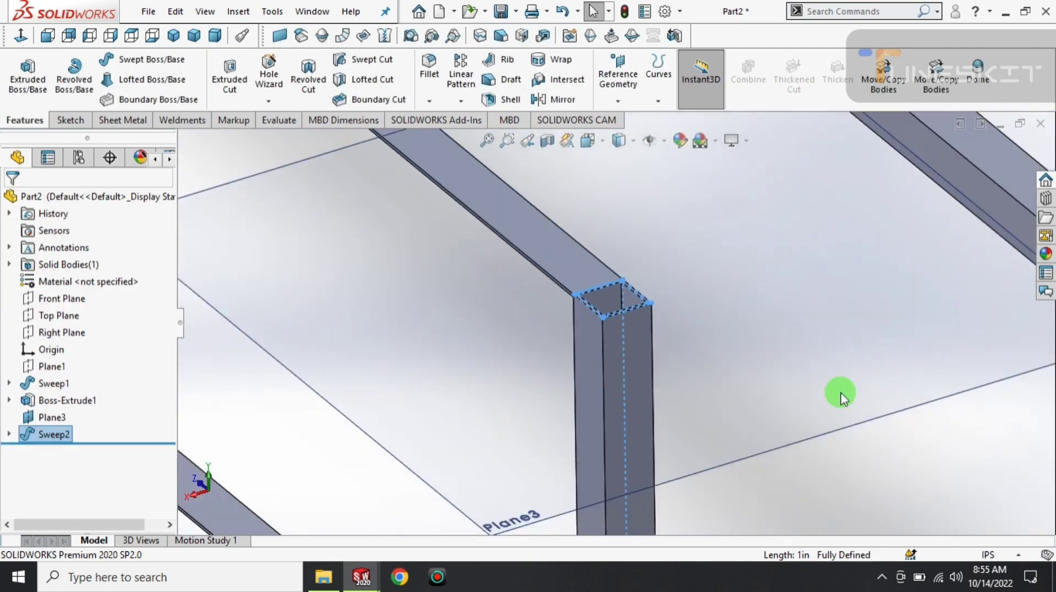
- Clear the Plane3 selection and switch the frame to isometric view
{"action": "left_click", "coordinate": [822, 391]}
{"action": "left_click", "coordinate": [948, 440]}
{"action": "mouse_move", "coordinate": [948, 440]}
{"action": "middle_mouse_down"}
{"action": "mouse_move", "coordinate": [810, 398]}
{"action": "mouse_move", "coordinate": [193, 101]}
{"action": "middle_mouse_up"}
{"action": "left_click", "coordinate": [21, 37]}
{"action": "left_click", "coordinate": [251, 67]}
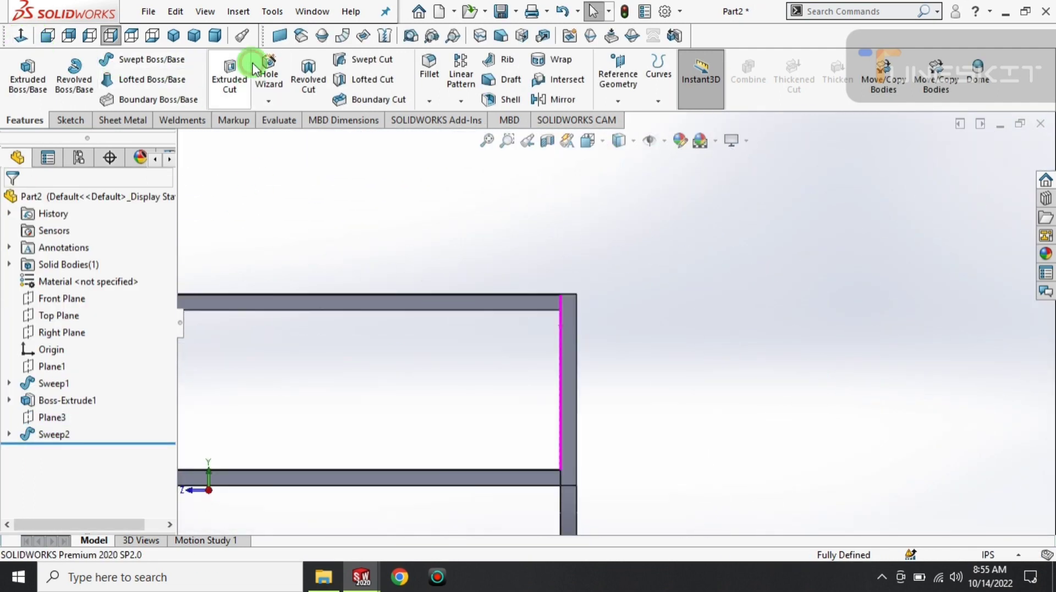
{"action": "left_click", "coordinate": [174, 35]}
{"action": "scroll", "coordinate": [444, 356], "scroll_direction": "down", "scroll_amount": 3}
- Start Sketch7 on the U-tube's front face, viewed normal to it
{"action": "left_click", "coordinate": [472, 295]}
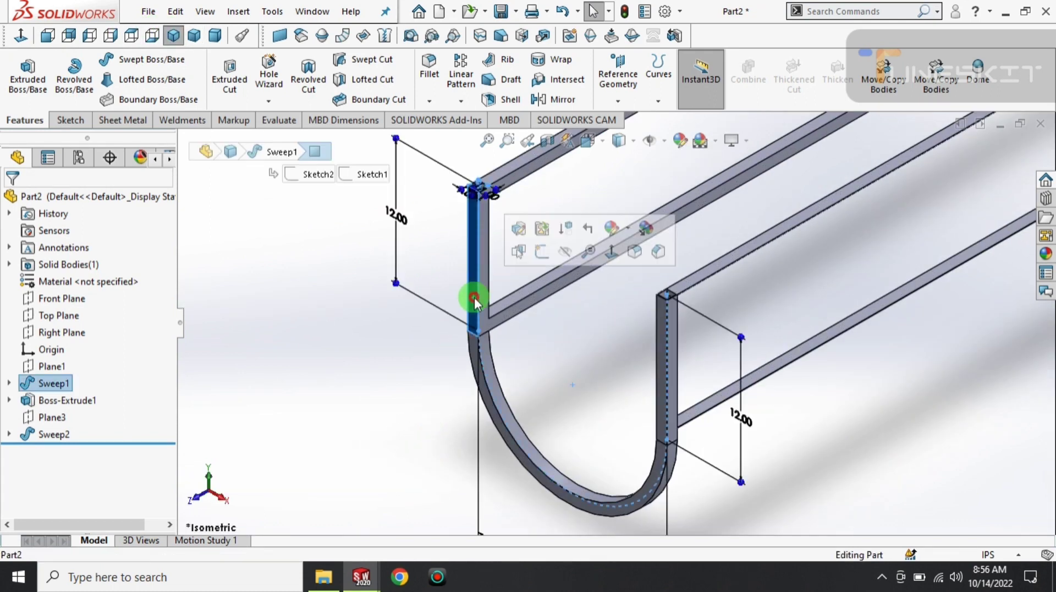
{"action": "left_click", "coordinate": [567, 248]}
{"action": "left_click", "coordinate": [20, 35]}
{"action": "scroll", "coordinate": [560, 275], "scroll_direction": "down", "scroll_amount": 5}
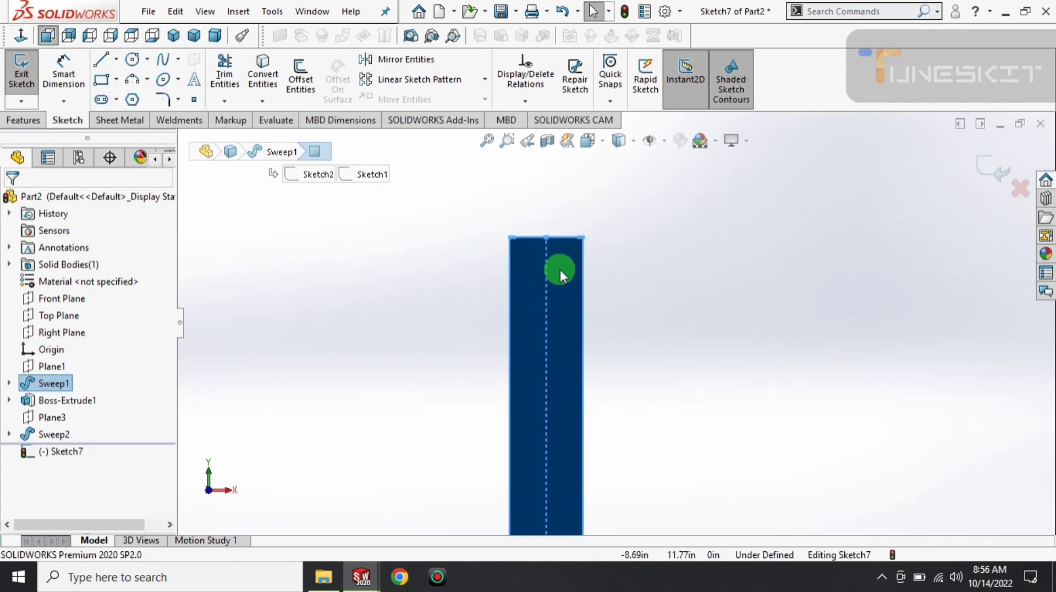
{"action": "left_click", "coordinate": [134, 60]}
{"action": "scroll", "coordinate": [551, 330], "scroll_direction": "up", "scroll_amount": 3}
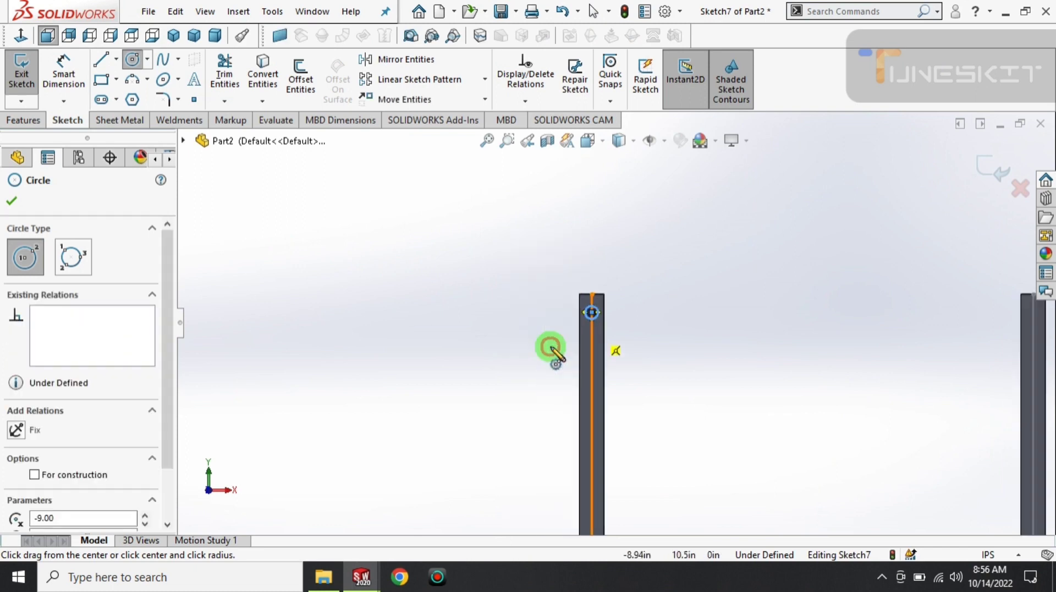
{"action": "scroll", "coordinate": [610, 473], "scroll_direction": "up", "scroll_amount": 2}
{"action": "scroll", "coordinate": [903, 337], "scroll_direction": "up", "scroll_amount": 3}
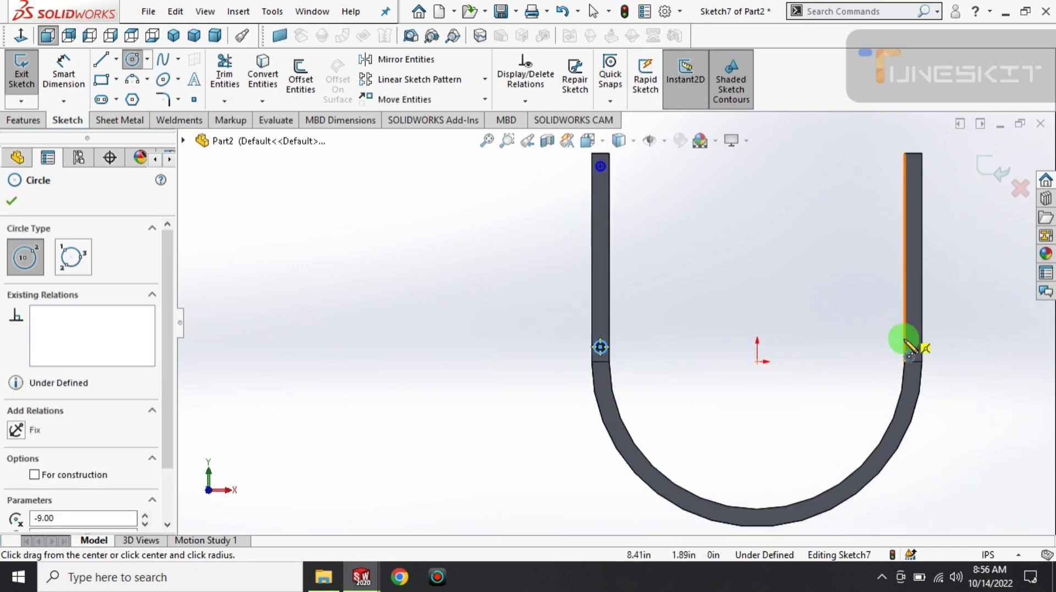
{"action": "scroll", "coordinate": [602, 431], "scroll_direction": "down", "scroll_amount": 3}
{"action": "scroll", "coordinate": [542, 440], "scroll_direction": "down", "scroll_amount": 3}
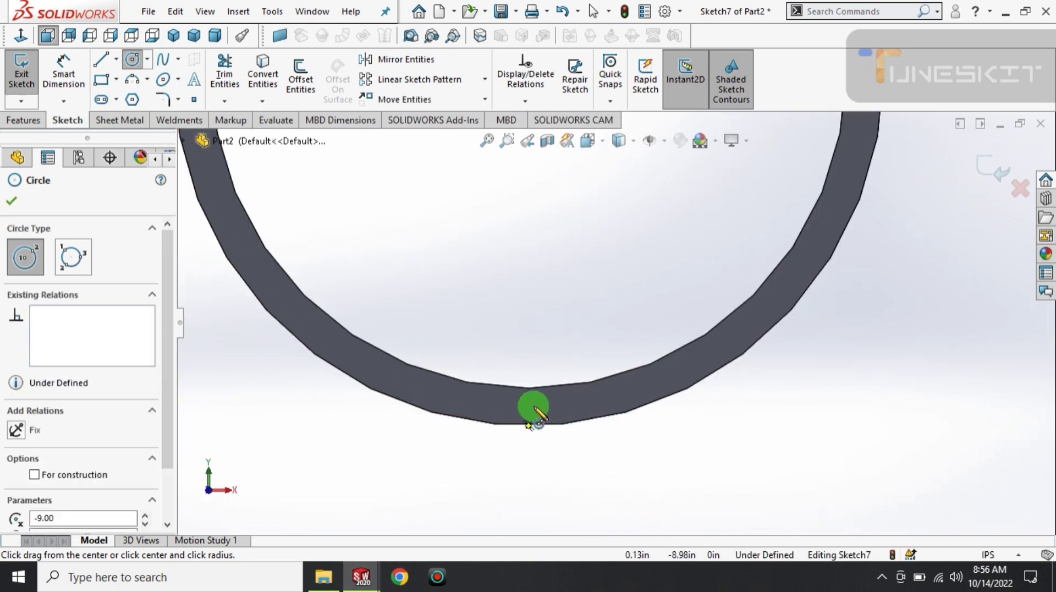
- Draw small circles at the bottom of the bend and on the left arm
{"action": "left_click_drag", "start_coordinate": [528, 406], "coordinate": [536, 412]}
{"action": "right_click_drag", "start_coordinate": [554, 471], "coordinate": [536, 410]}
{"action": "left_click", "coordinate": [535, 410]}
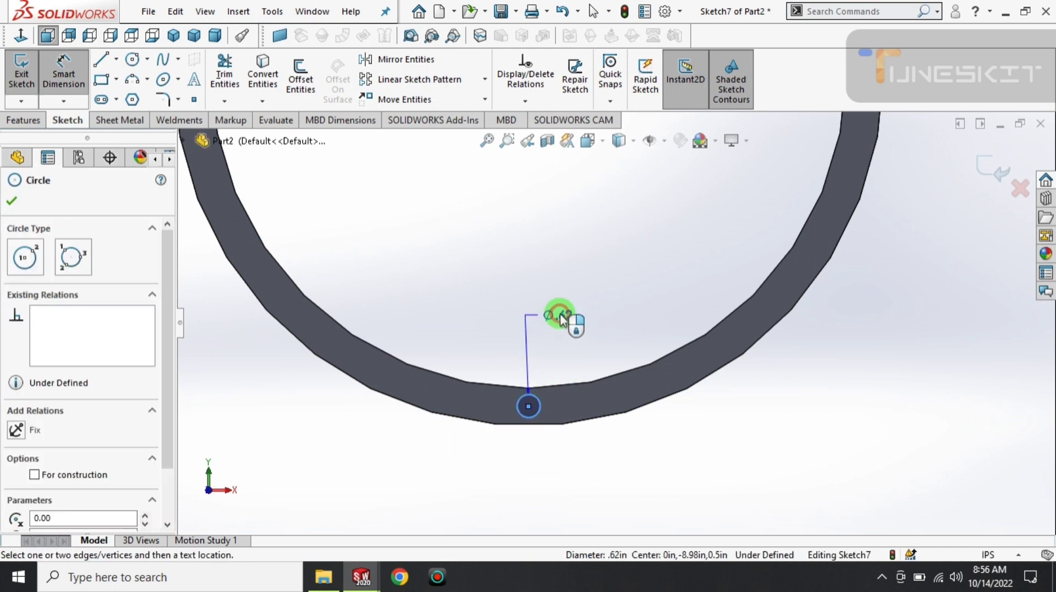
{"action": "left_click", "coordinate": [595, 313]}
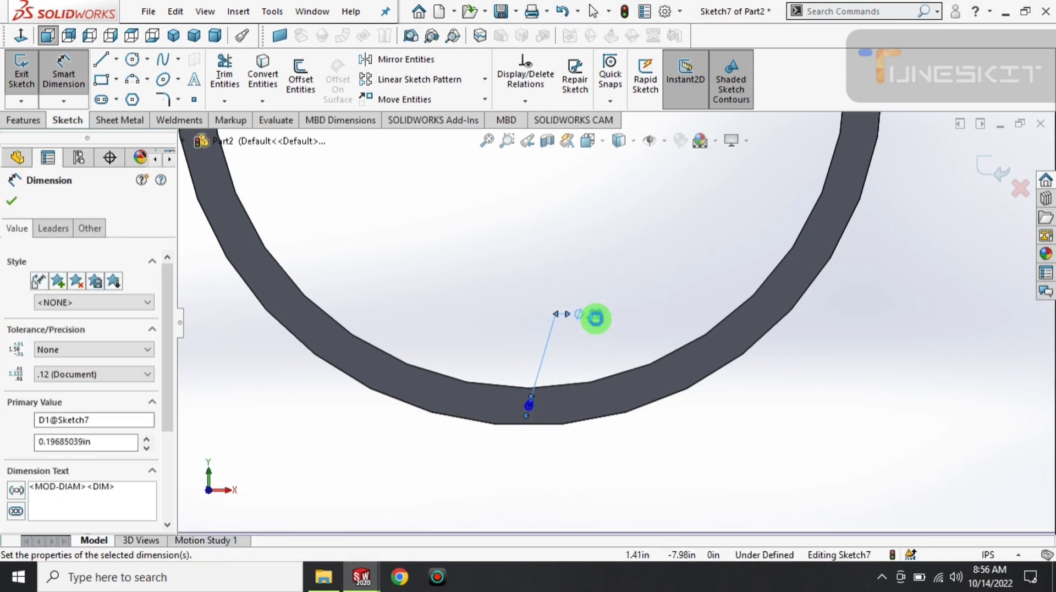
{"action": "scroll", "coordinate": [604, 324], "scroll_direction": "up", "scroll_amount": 5}
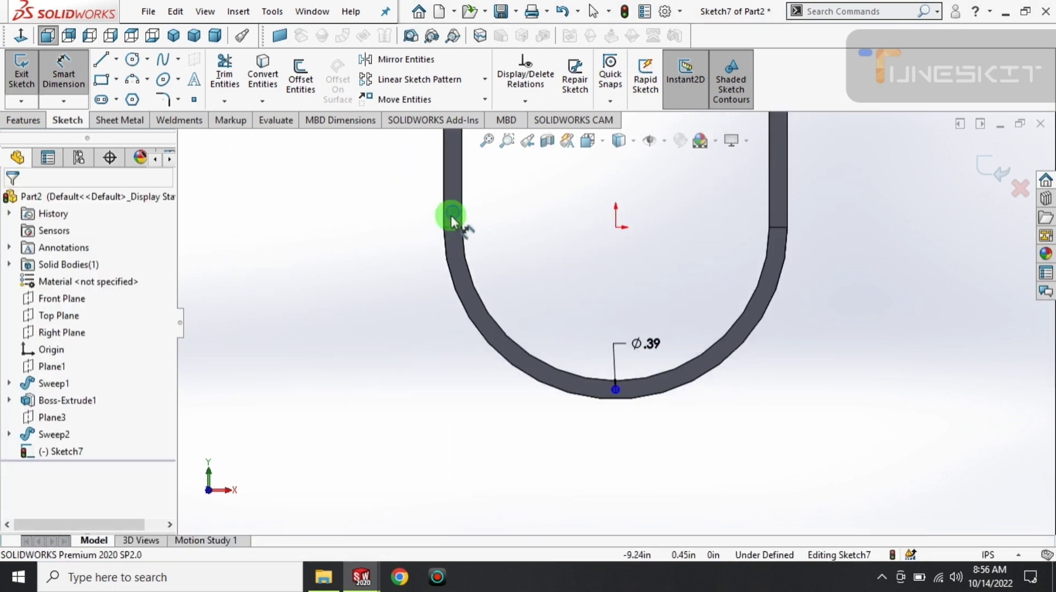
{"action": "scroll", "coordinate": [520, 242], "scroll_direction": "down", "scroll_amount": 5}
{"action": "left_click_drag", "start_coordinate": [517, 257], "coordinate": [589, 229]}
{"action": "left_click", "coordinate": [586, 233]}
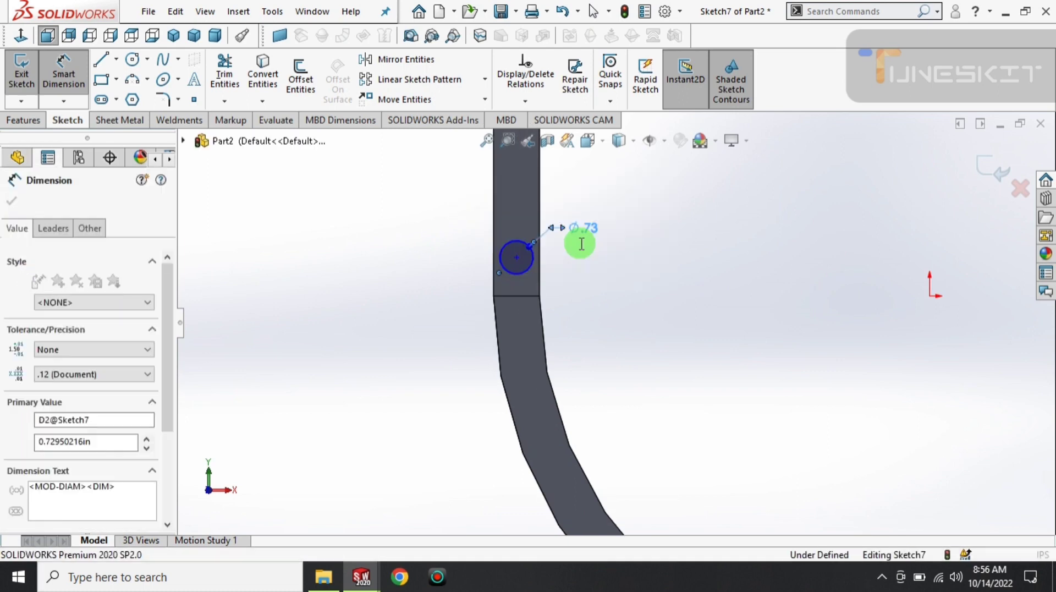
{"action": "scroll", "coordinate": [556, 233], "scroll_direction": "up", "scroll_amount": 5}
{"action": "scroll", "coordinate": [600, 183], "scroll_direction": "down", "scroll_amount": 5}
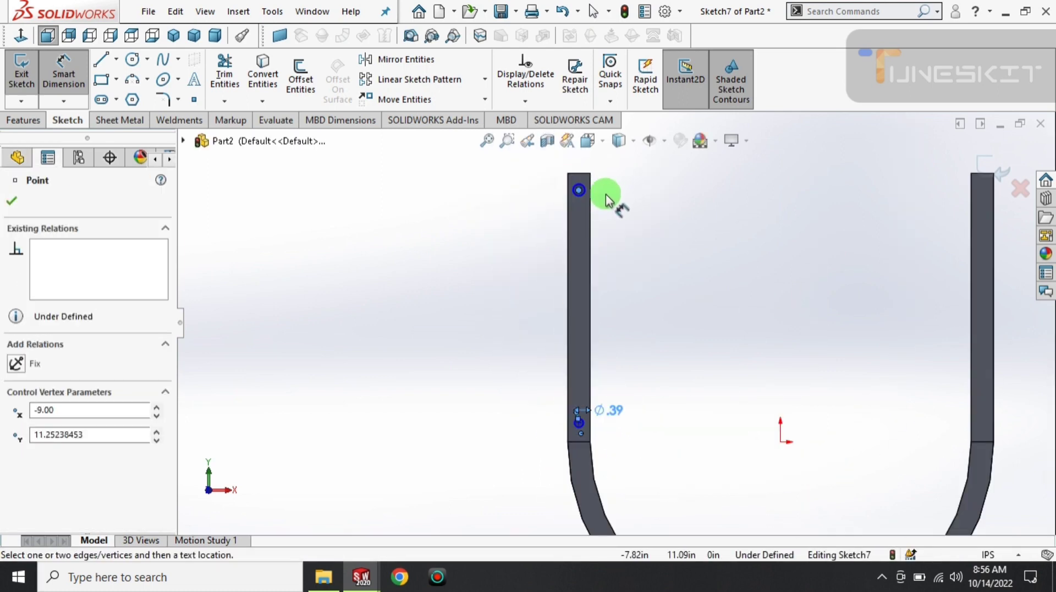
- Give the arm circle a 10 mm diameter and place it .50 from the tube's top edge
{"action": "left_click", "coordinate": [580, 190]}
{"action": "left_click", "coordinate": [650, 165]}
{"action": "type", "text": "10mm"}
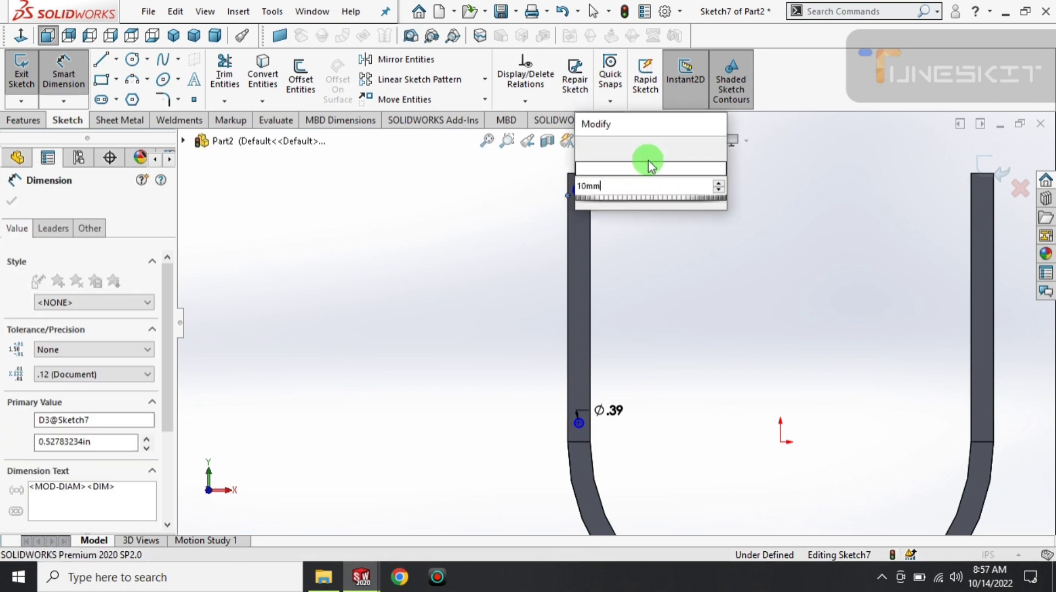
{"action": "key", "text": "Return"}
{"action": "scroll", "coordinate": [572, 329], "scroll_direction": "down", "scroll_amount": 5}
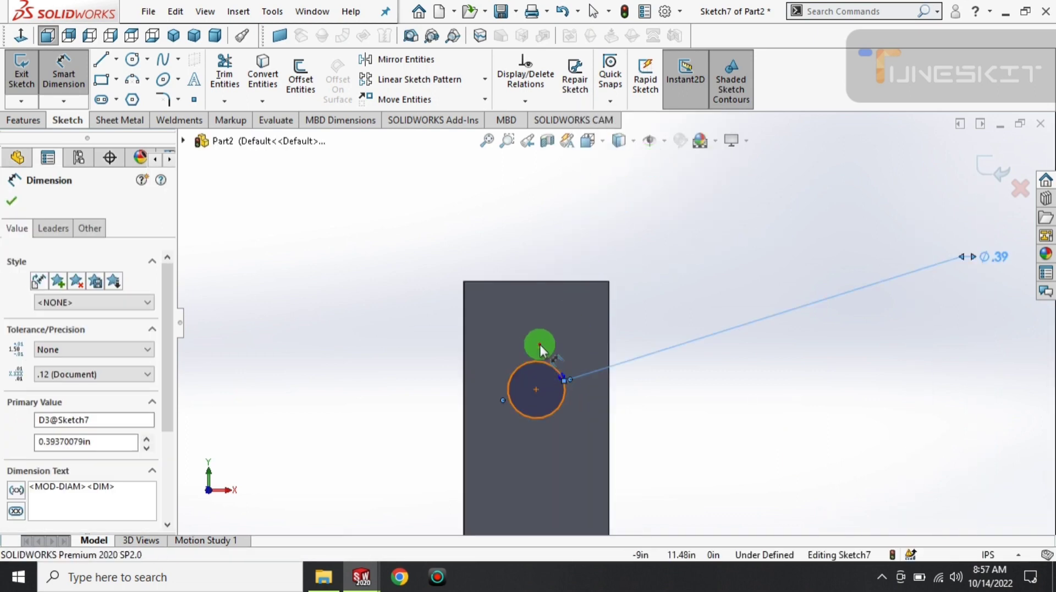
{"action": "left_click", "coordinate": [538, 361]}
{"action": "left_click", "coordinate": [542, 282]}
{"action": "left_click", "coordinate": [646, 325]}
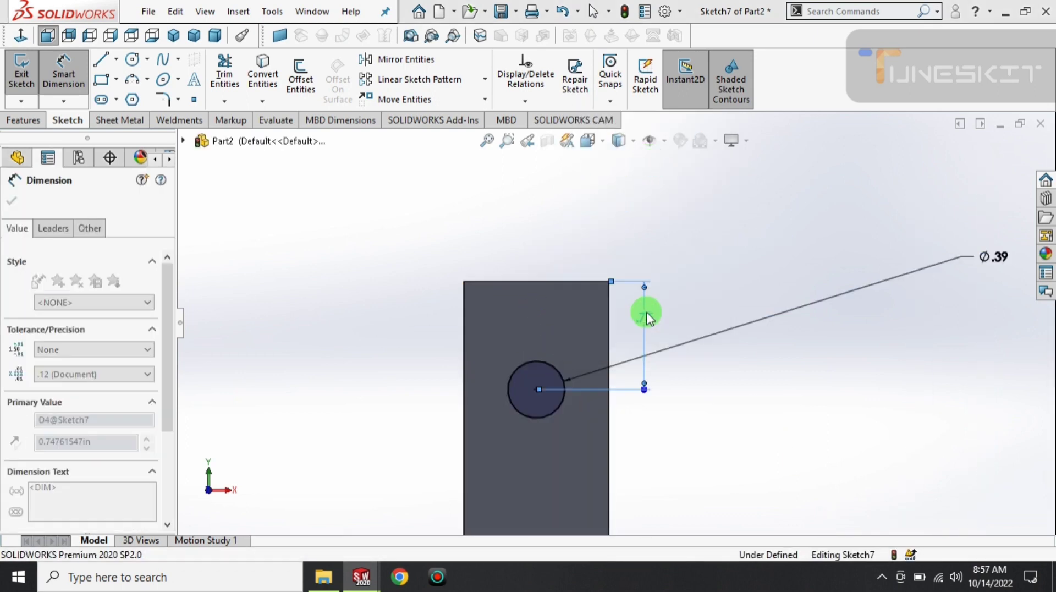
{"action": "type", "text": ".5"}
{"action": "key", "text": "Return"}
{"action": "left_click", "coordinate": [508, 357]}
{"action": "key", "text": "Escape"}
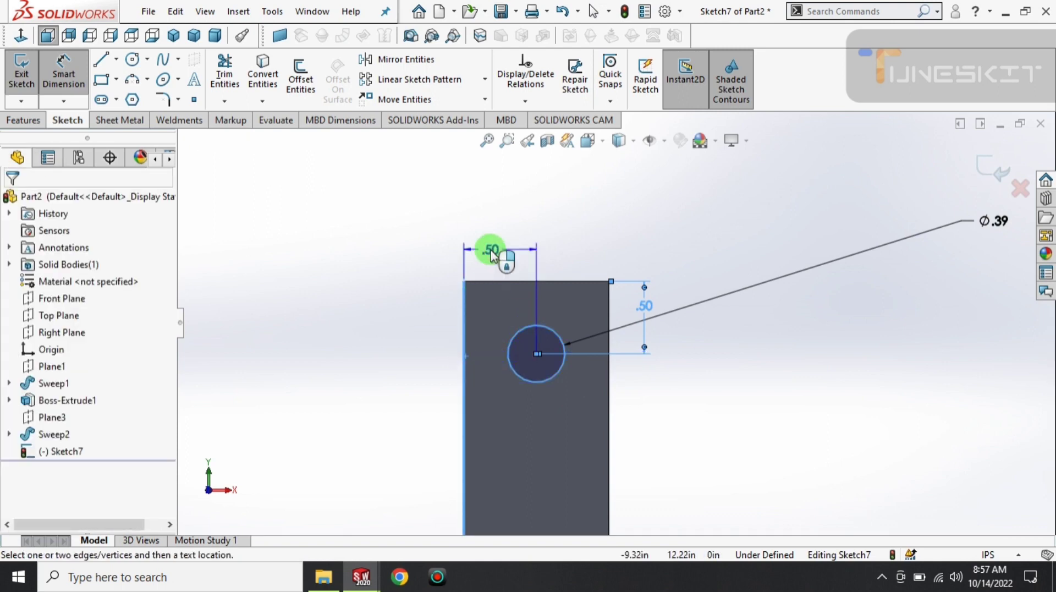
- Dimension the circle centre .84 vertically from the corner where arm meets bend
{"action": "scroll", "coordinate": [556, 388], "scroll_direction": "up", "scroll_amount": 3}
{"action": "scroll", "coordinate": [585, 436], "scroll_direction": "up", "scroll_amount": 3}
{"action": "scroll", "coordinate": [659, 354], "scroll_direction": "down", "scroll_amount": 3}
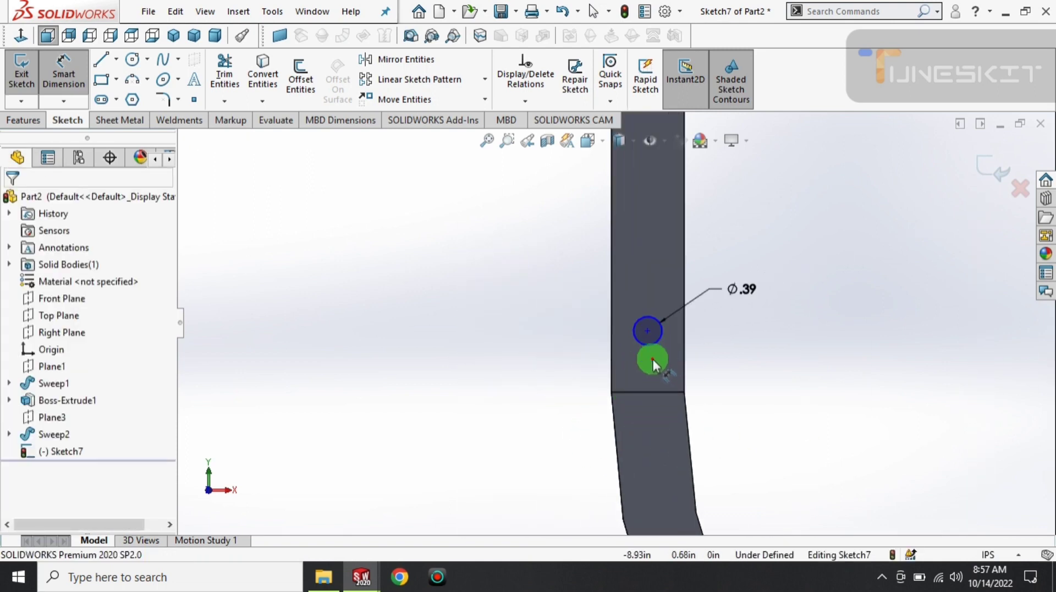
{"action": "left_click", "coordinate": [653, 359]}
{"action": "left_click", "coordinate": [687, 392]}
{"action": "left_click", "coordinate": [708, 365]}
{"action": "left_click", "coordinate": [710, 379]}
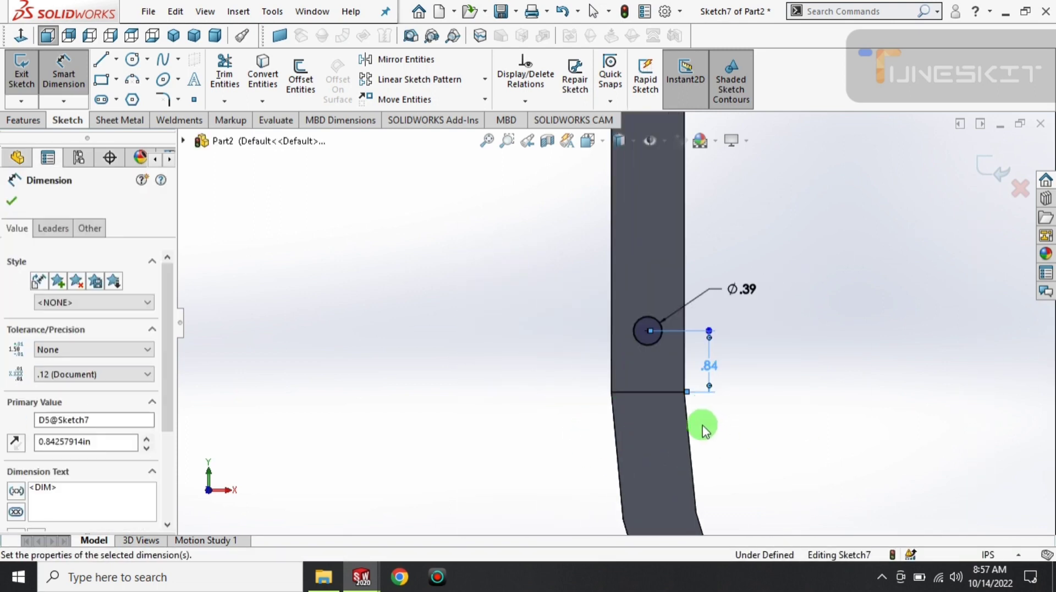
- Try dimensioning the bottom circle to the bend's lower edge, cancelling the over-defining dimension
{"action": "scroll", "coordinate": [720, 437], "scroll_direction": "up", "scroll_amount": 3}
{"action": "scroll", "coordinate": [756, 457], "scroll_direction": "down", "scroll_amount": 3}
{"action": "scroll", "coordinate": [710, 468], "scroll_direction": "down", "scroll_amount": 2}
{"action": "left_click", "coordinate": [695, 468]}
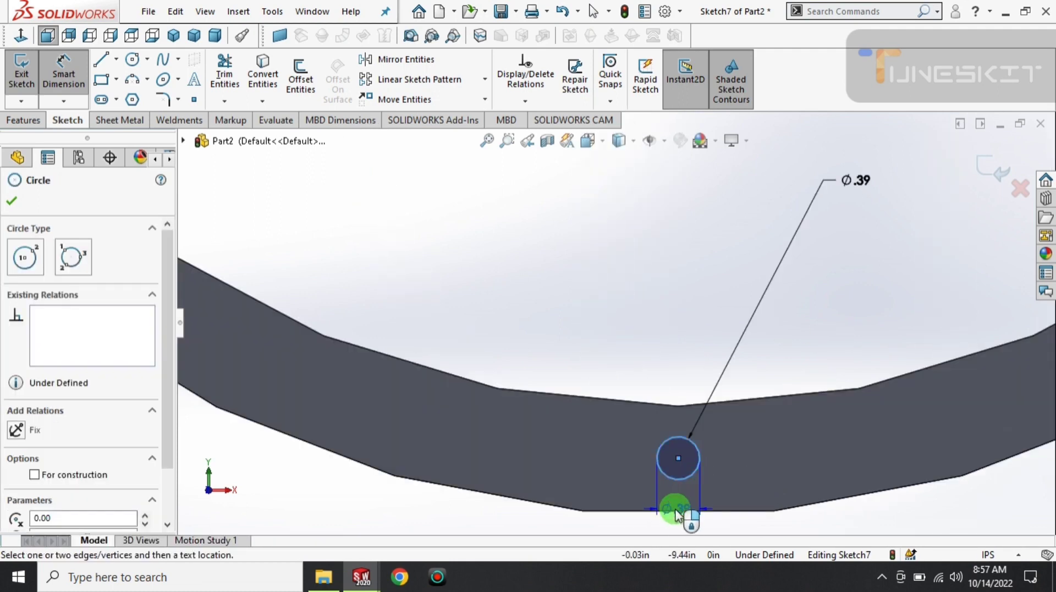
{"action": "left_click", "coordinate": [676, 514]}
{"action": "key", "text": "Escape"}
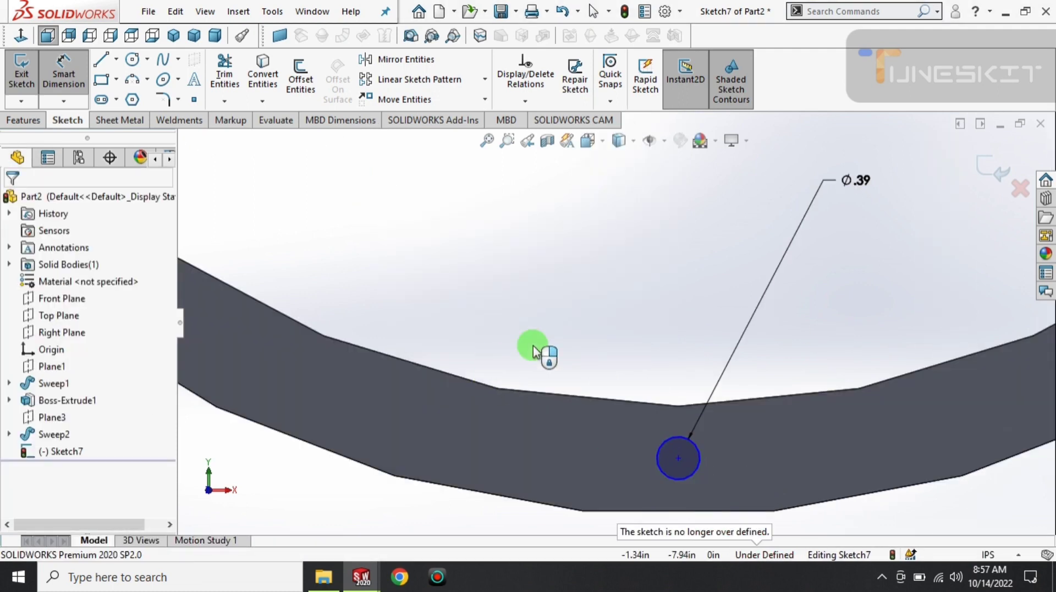
{"action": "left_click", "coordinate": [676, 474]}
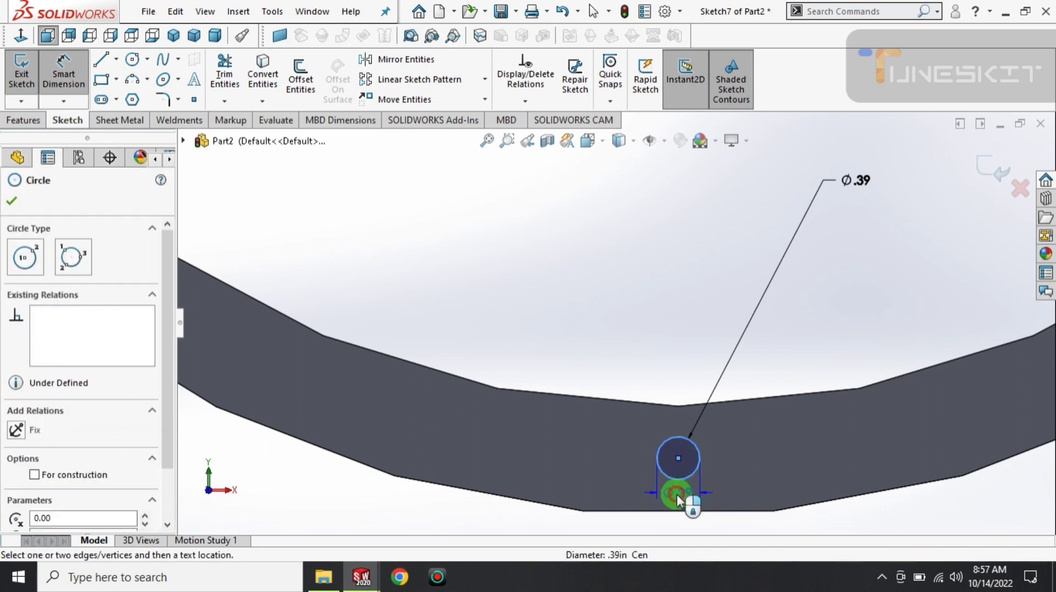
{"action": "left_click", "coordinate": [680, 513]}
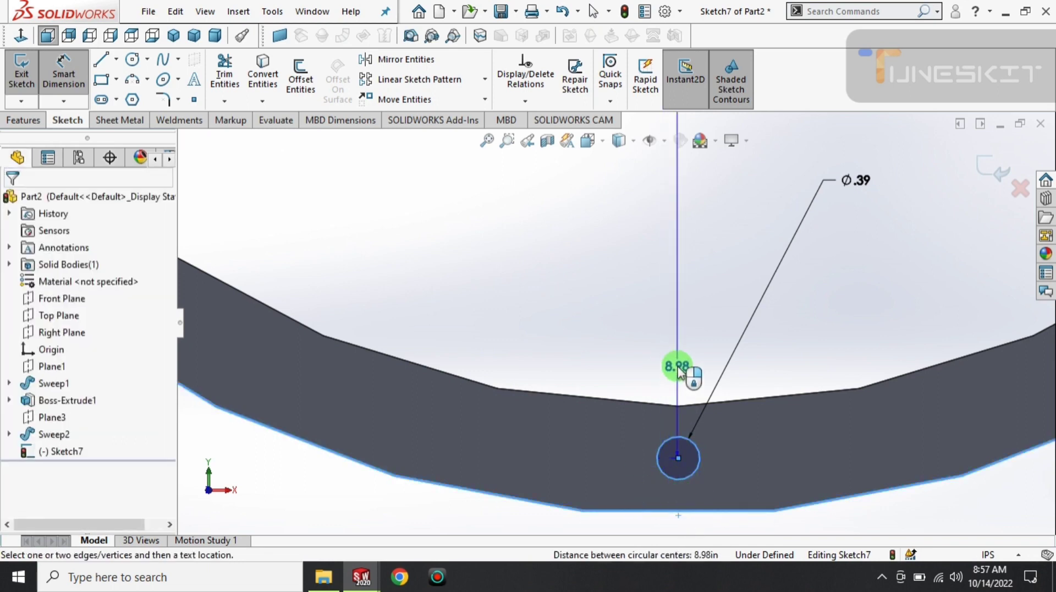
{"action": "key", "text": "Escape"}
- Draw a construction centerline across the bend and fix the hole circle's centre at its midpoint
{"action": "left_click", "coordinate": [116, 58]}
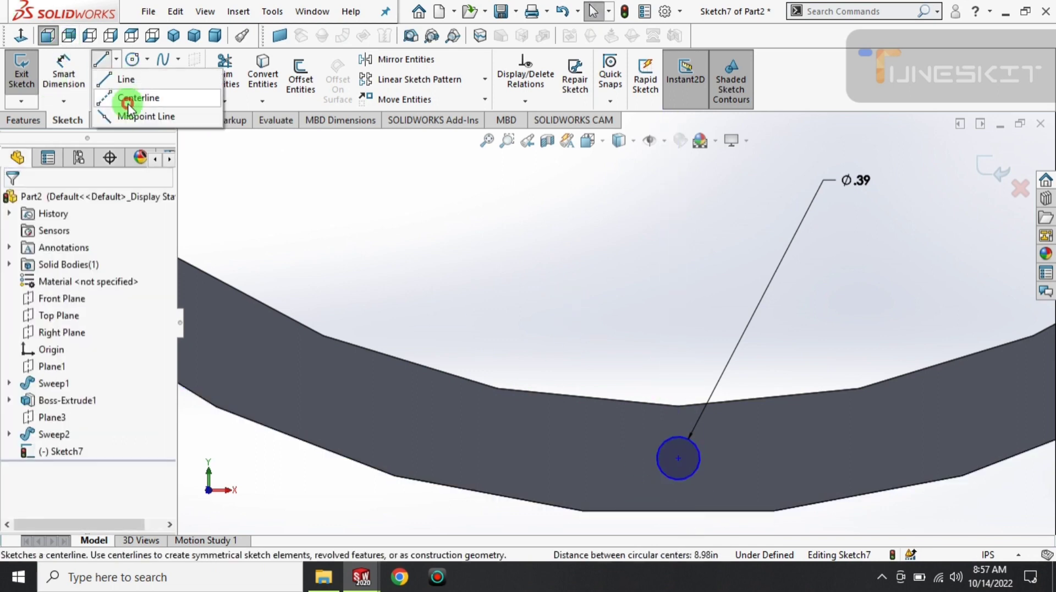
{"action": "left_click", "coordinate": [129, 99]}
{"action": "left_click", "coordinate": [678, 408]}
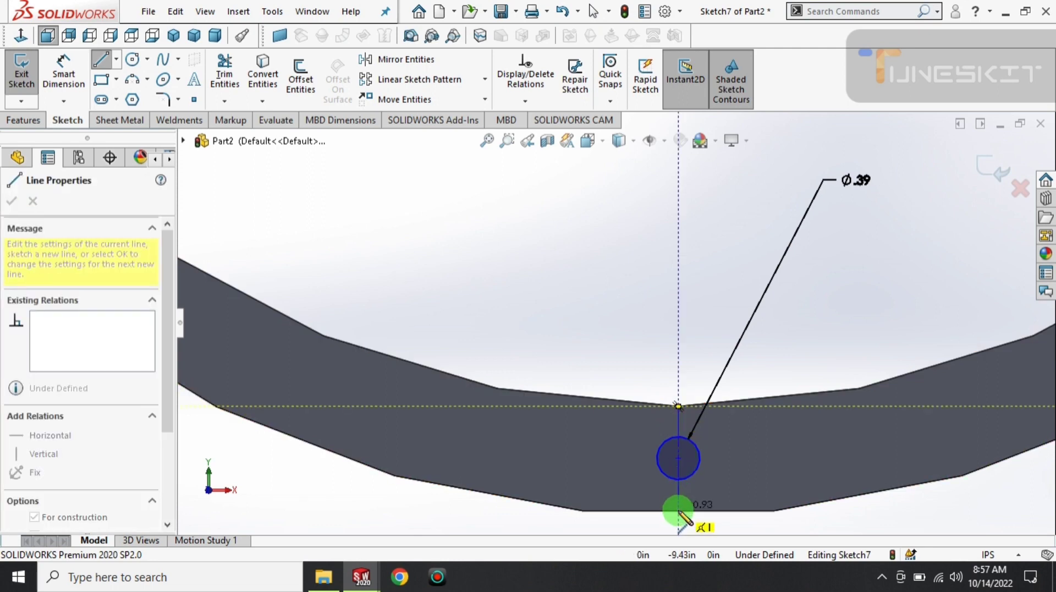
{"action": "scroll", "coordinate": [676, 507], "scroll_direction": "down", "scroll_amount": 2}
{"action": "left_click", "coordinate": [662, 469]}
{"action": "key", "text": "Escape"}
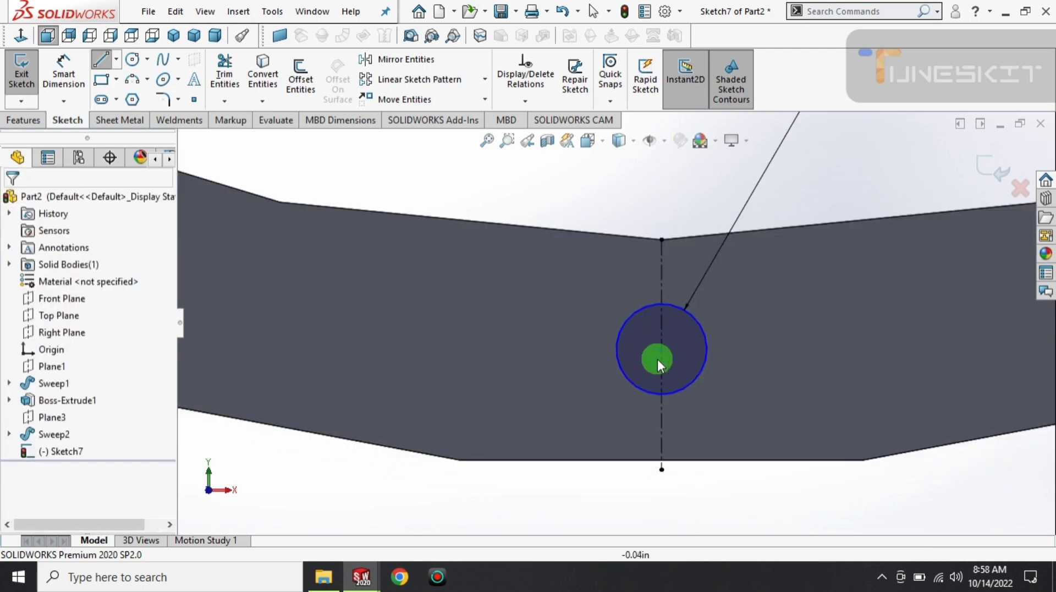
{"action": "left_click", "coordinate": [693, 383]}
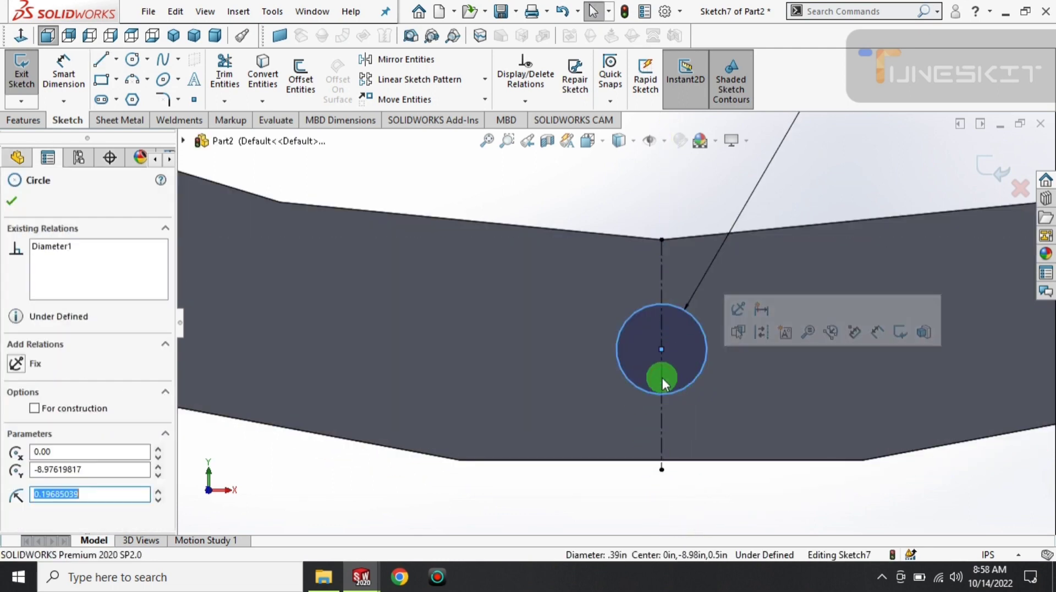
{"action": "left_click", "coordinate": [660, 420], "text": "ctrl"}
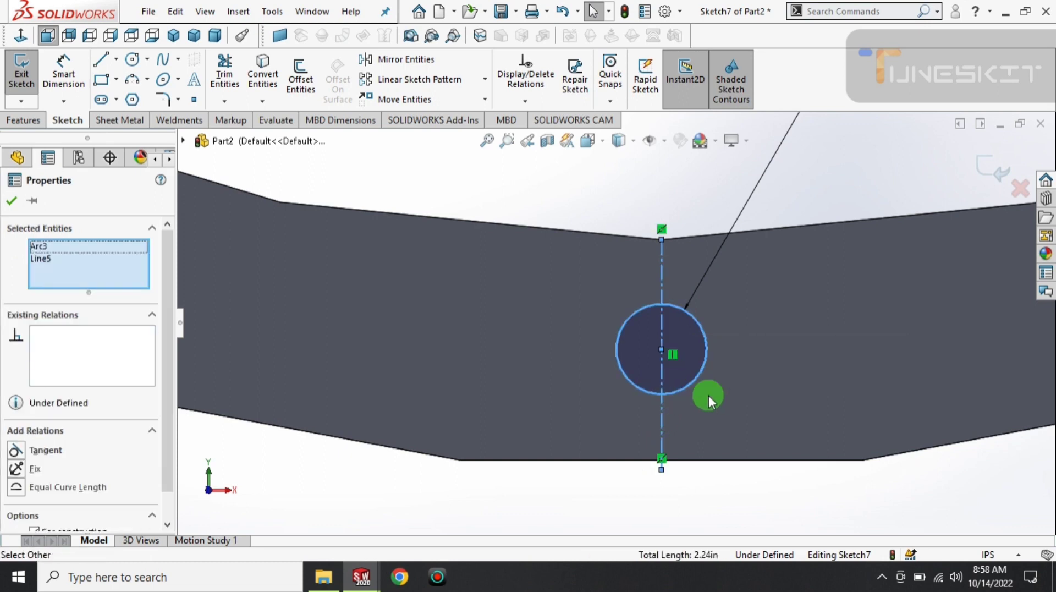
{"action": "key", "text": "Escape"}
{"action": "left_click_drag", "start_coordinate": [662, 355], "coordinate": [661, 357]}
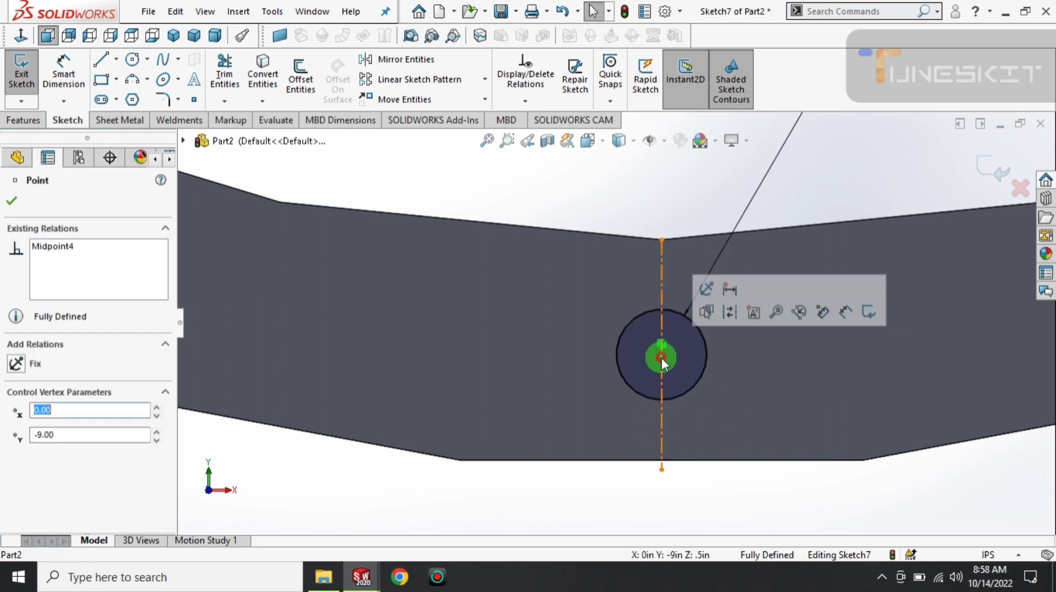
- Mirror the two ⌀.39 hole circles across the Right Plane onto the frame's other leg
{"action": "mouse_move", "coordinate": [661, 357]}
{"action": "middle_mouse_down"}
{"action": "mouse_move", "coordinate": [625, 413]}
{"action": "mouse_move", "coordinate": [649, 345]}
{"action": "middle_mouse_up"}
{"action": "key", "text": "ctrl+8"}
{"action": "left_click", "coordinate": [405, 59]}
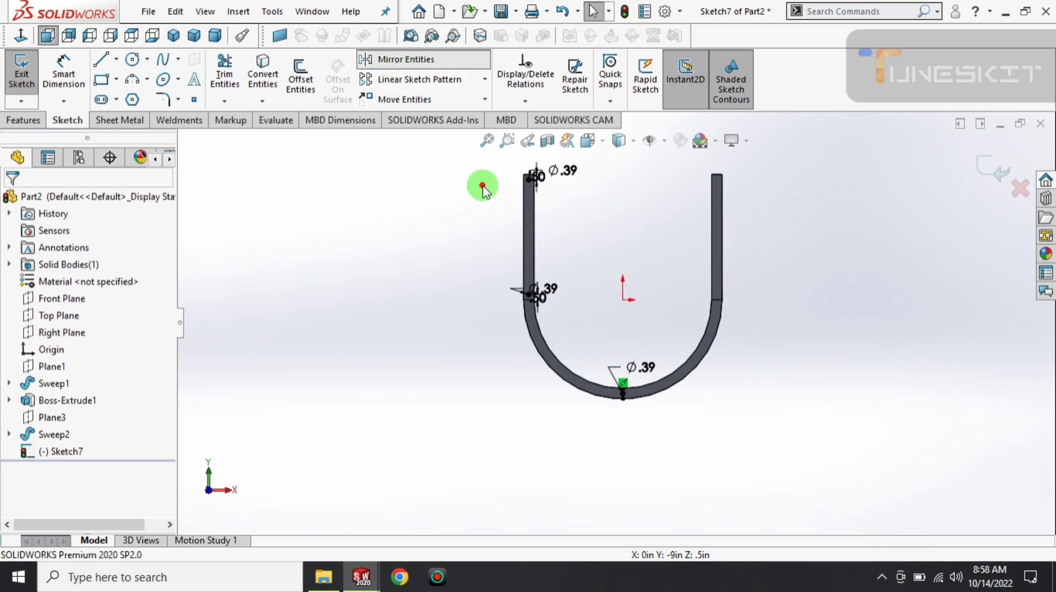
{"action": "left_click_drag", "start_coordinate": [593, 192], "coordinate": [521, 340]}
{"action": "left_click", "coordinate": [69, 405]}
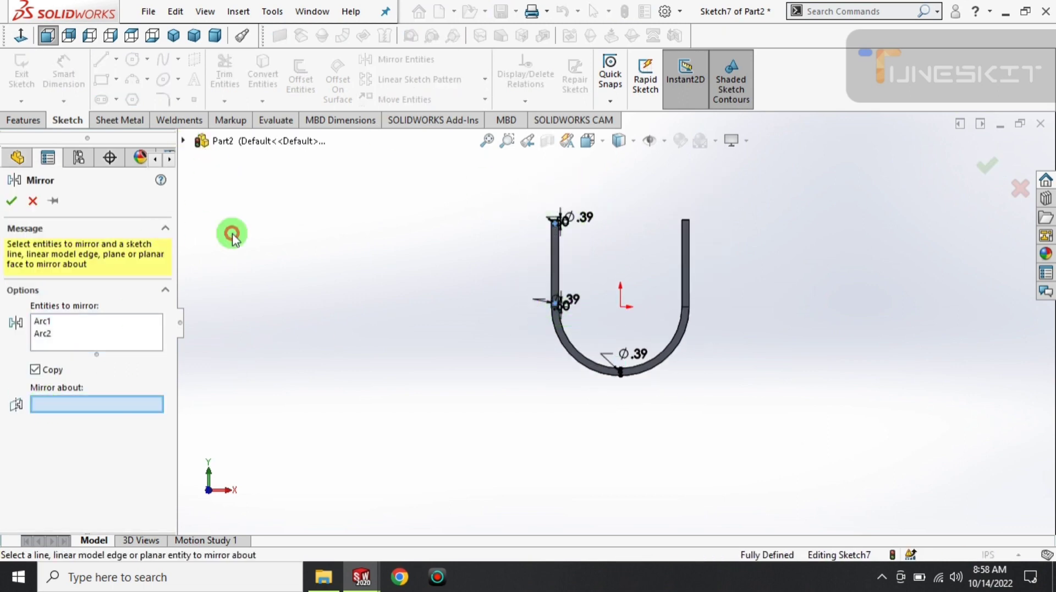
{"action": "left_click", "coordinate": [239, 275]}
{"action": "left_click", "coordinate": [987, 165]}
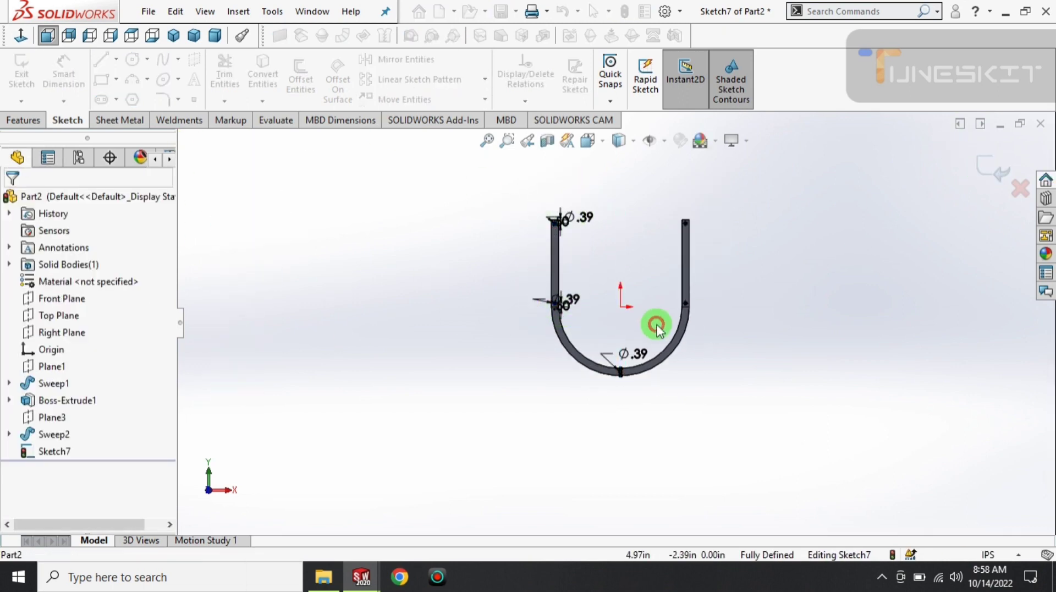
{"action": "left_click", "coordinate": [25, 124]}
- Cut-extrude the hole circles 60.21in deep through the tubes, then inspect from the isometric view
{"action": "left_click", "coordinate": [229, 77]}
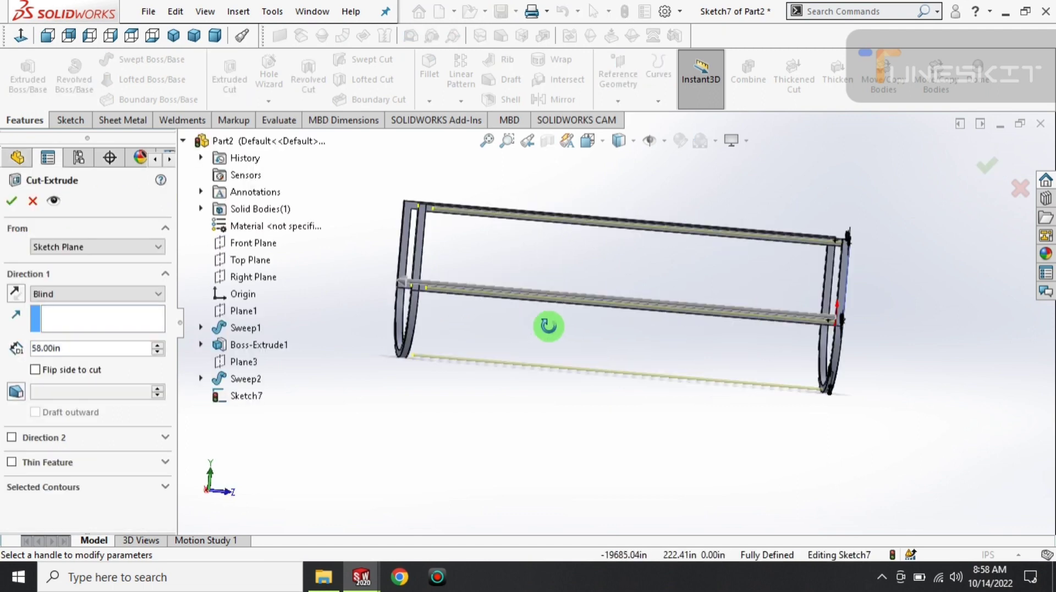
{"action": "middle_click_drag", "start_coordinate": [548, 326], "coordinate": [490, 307]}
{"action": "scroll", "coordinate": [491, 307], "scroll_direction": "down", "scroll_amount": 5}
{"action": "left_click_drag", "start_coordinate": [503, 264], "coordinate": [427, 322]}
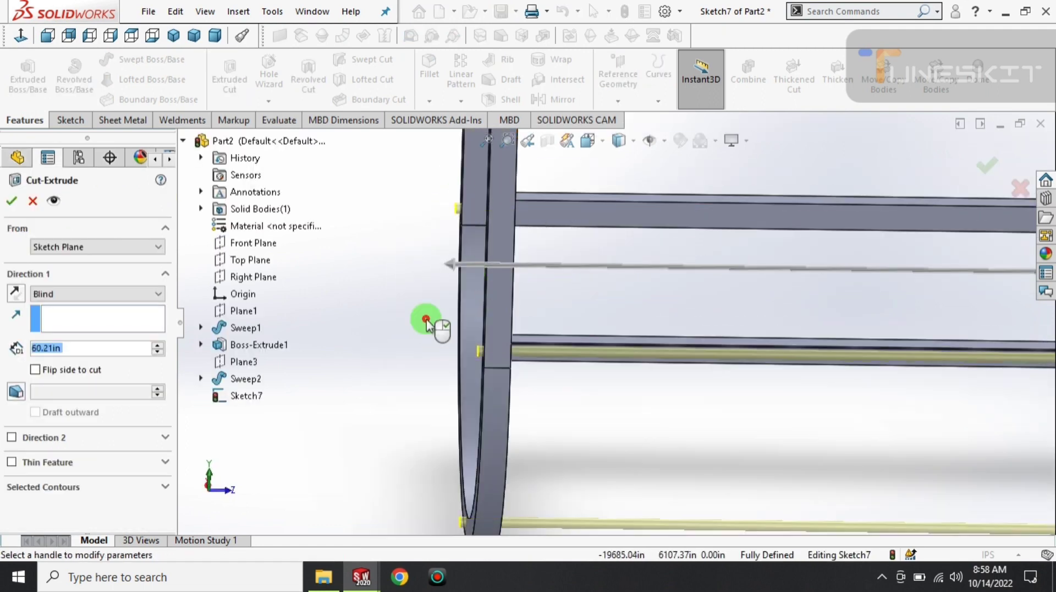
{"action": "left_click", "coordinate": [11, 200]}
{"action": "middle_click_drag", "start_coordinate": [419, 335], "coordinate": [514, 379]}
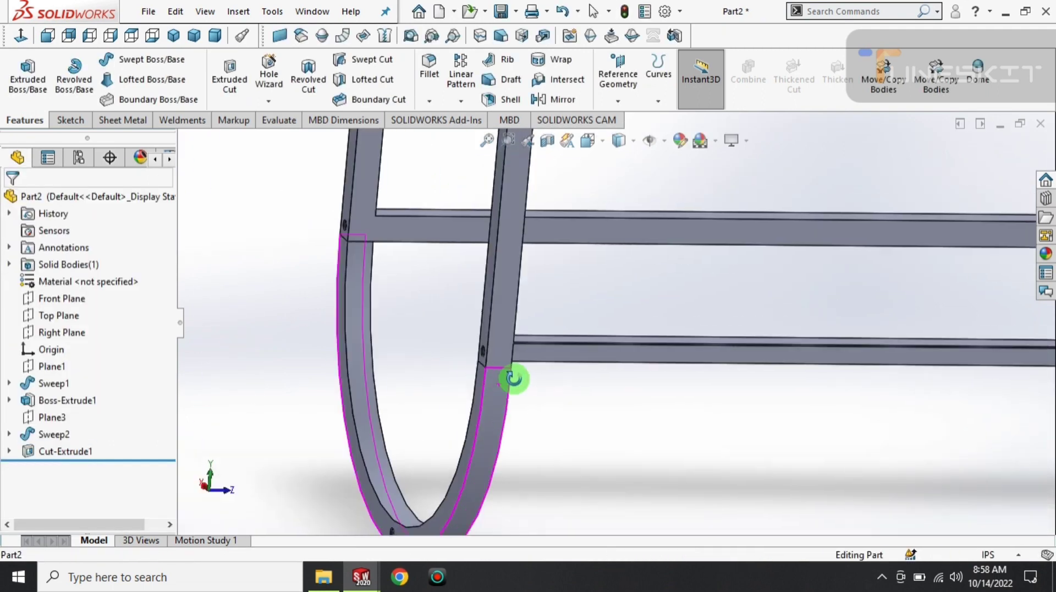
{"action": "left_click", "coordinate": [172, 36]}
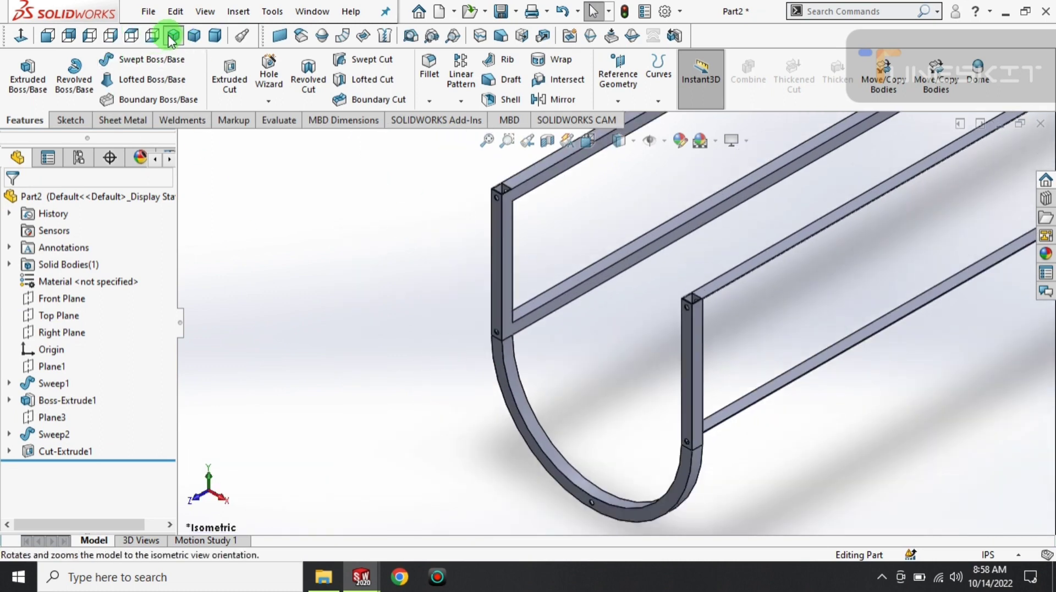
{"action": "mouse_move", "coordinate": [776, 321]}
{"action": "middle_mouse_down"}
{"action": "mouse_move", "coordinate": [719, 358]}
{"action": "mouse_move", "coordinate": [427, 424]}
{"action": "mouse_move", "coordinate": [422, 478]}
{"action": "mouse_move", "coordinate": [396, 360]}
{"action": "middle_mouse_up"}
- Start a sketch on the frame face and draw a vertical construction centerline from the bottom edge midpoint
{"action": "scroll", "coordinate": [396, 360], "scroll_direction": "down", "scroll_amount": 3}
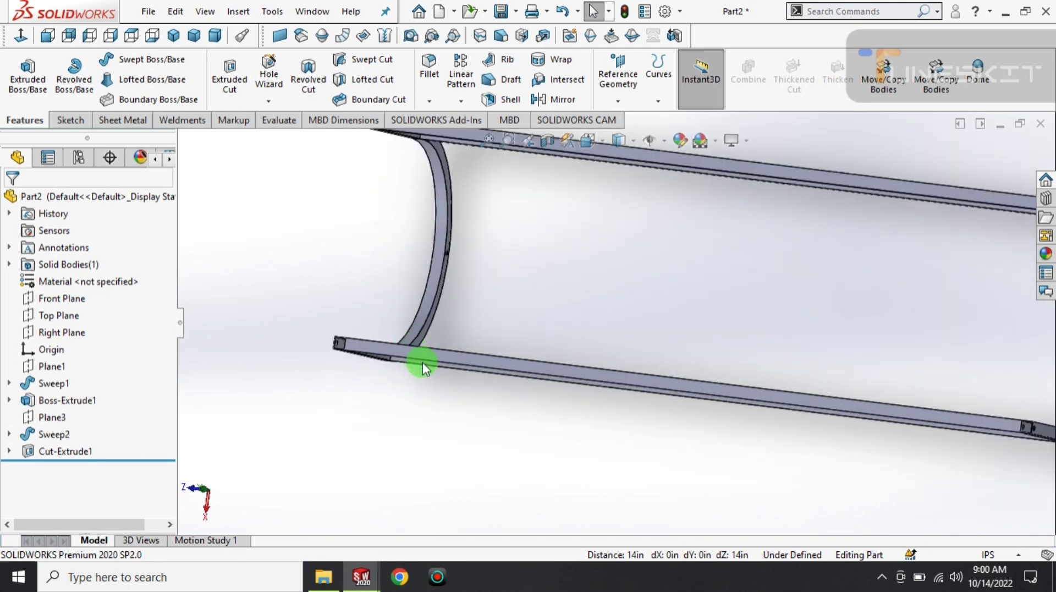
{"action": "left_click", "coordinate": [423, 358]}
{"action": "left_click", "coordinate": [494, 286]}
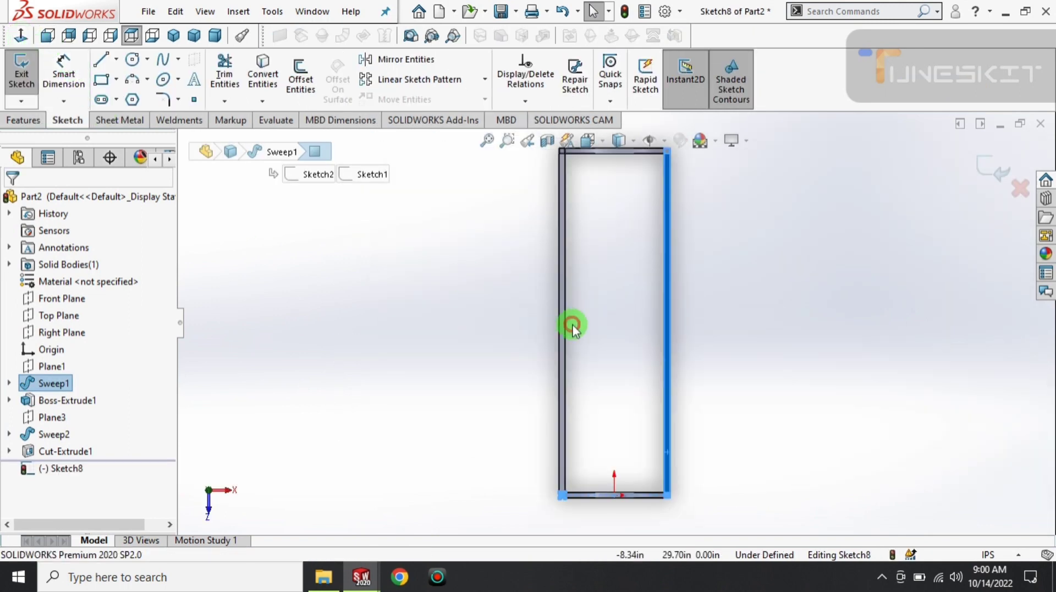
{"action": "left_click", "coordinate": [116, 60]}
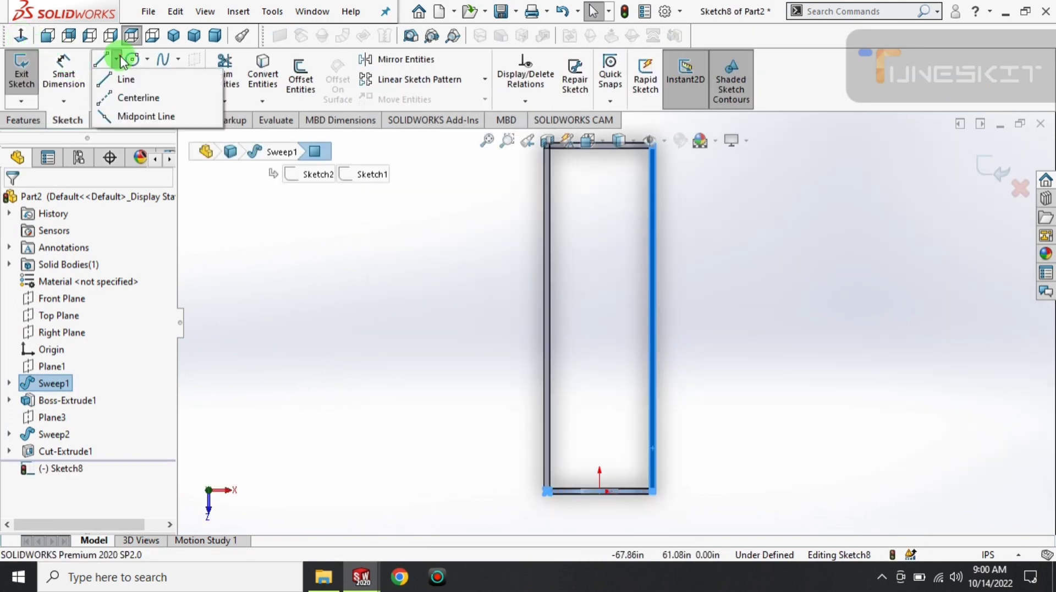
{"action": "left_click", "coordinate": [138, 96]}
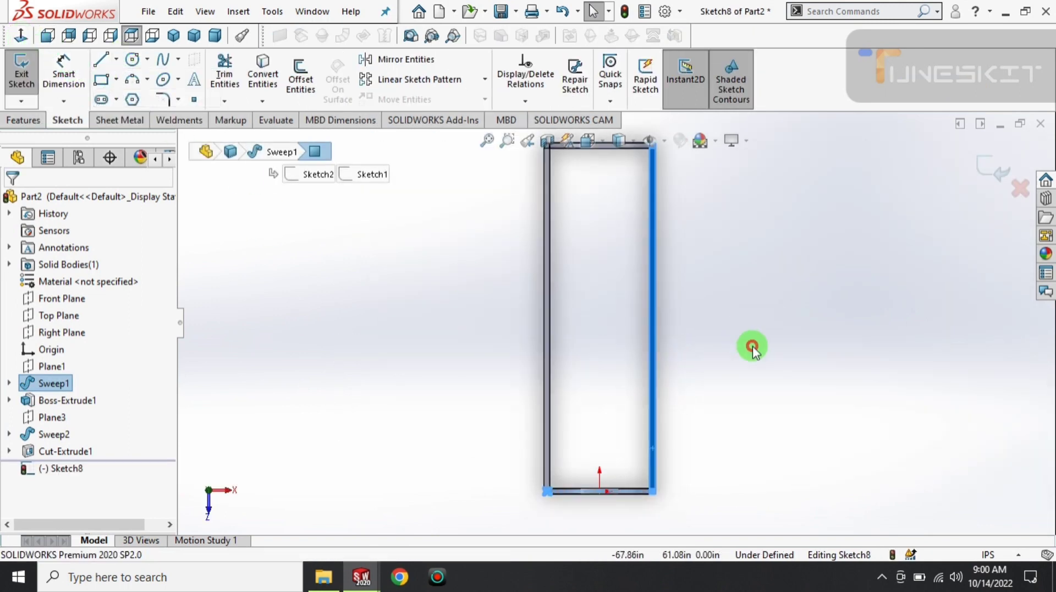
{"action": "left_click", "coordinate": [600, 490]}
{"action": "left_click", "coordinate": [600, 345]}
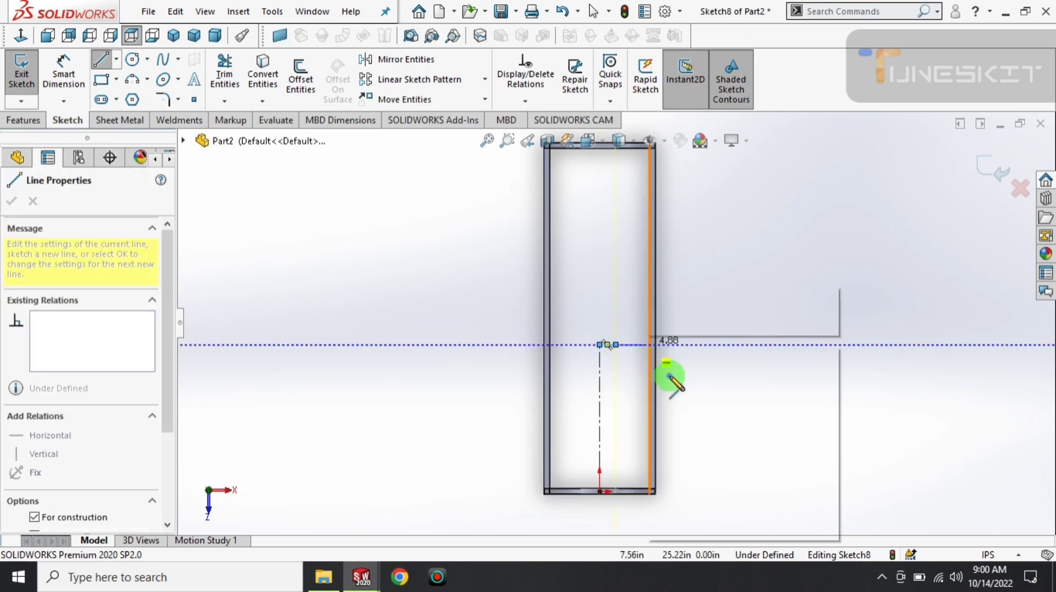
{"action": "key", "text": "Escape"}
- Draw a circle on the right tube and dimension its diameter to ⌀.39 (10 mm)
{"action": "scroll", "coordinate": [660, 324], "scroll_direction": "down", "scroll_amount": 3}
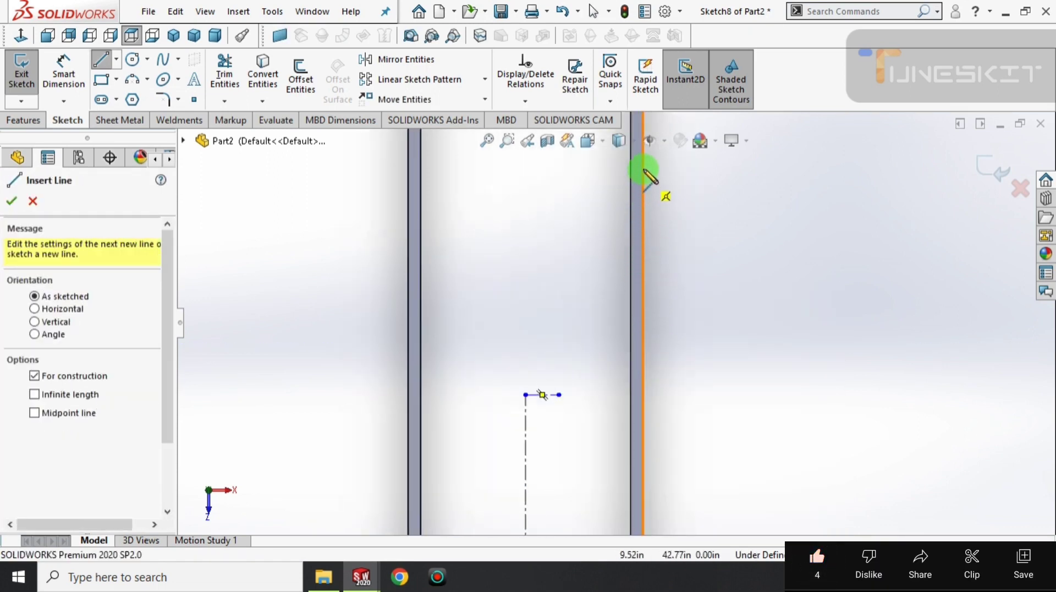
{"action": "left_click", "coordinate": [641, 338]}
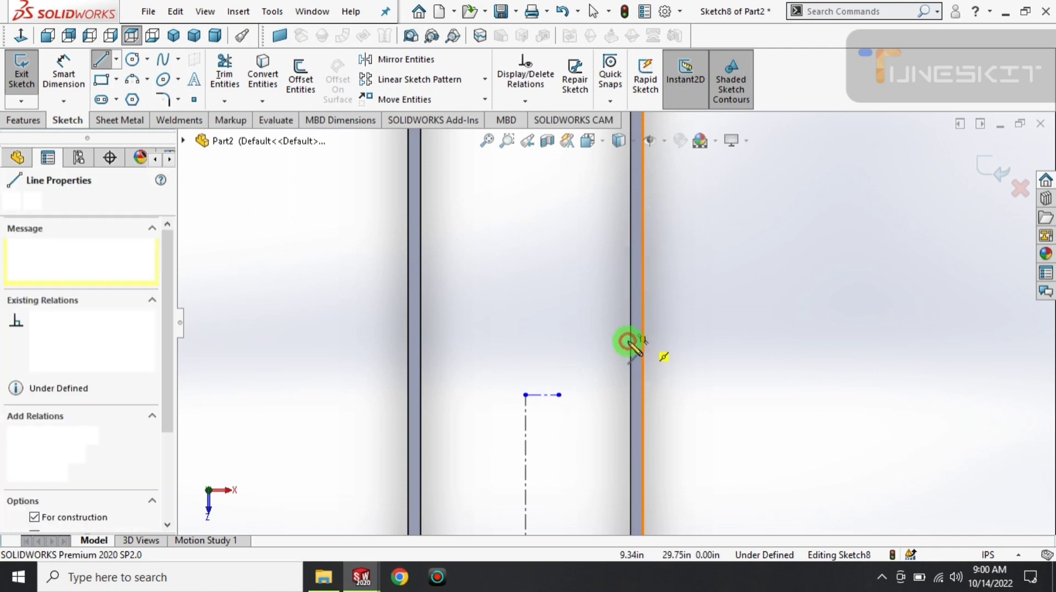
{"action": "scroll", "coordinate": [635, 340], "scroll_direction": "down", "scroll_amount": 2}
{"action": "scroll", "coordinate": [624, 335], "scroll_direction": "down", "scroll_amount": 1}
{"action": "key", "text": "Escape"}
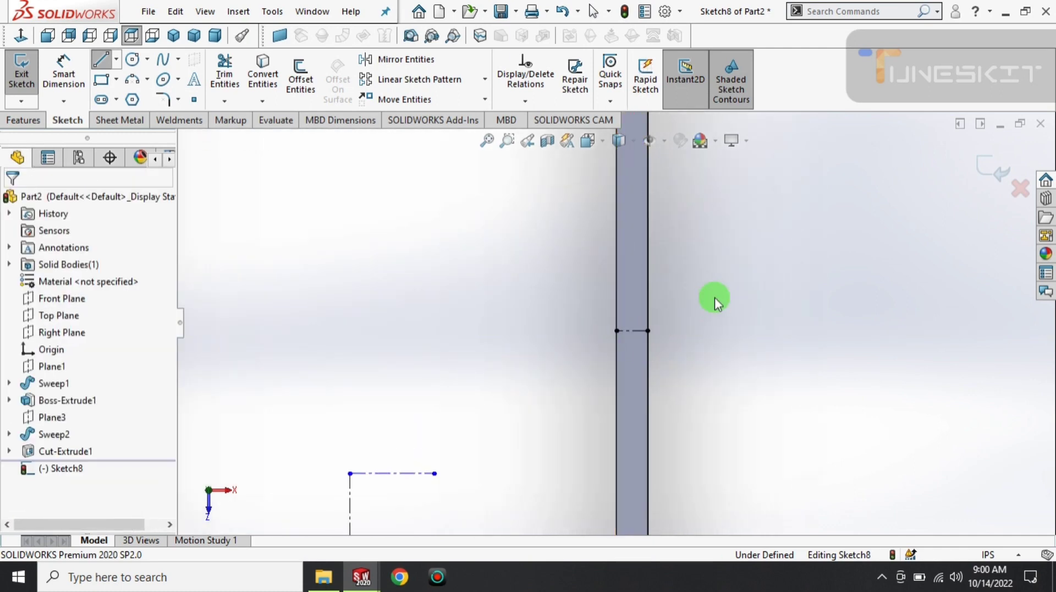
{"action": "key", "text": "c"}
{"action": "scroll", "coordinate": [638, 338], "scroll_direction": "down", "scroll_amount": 2}
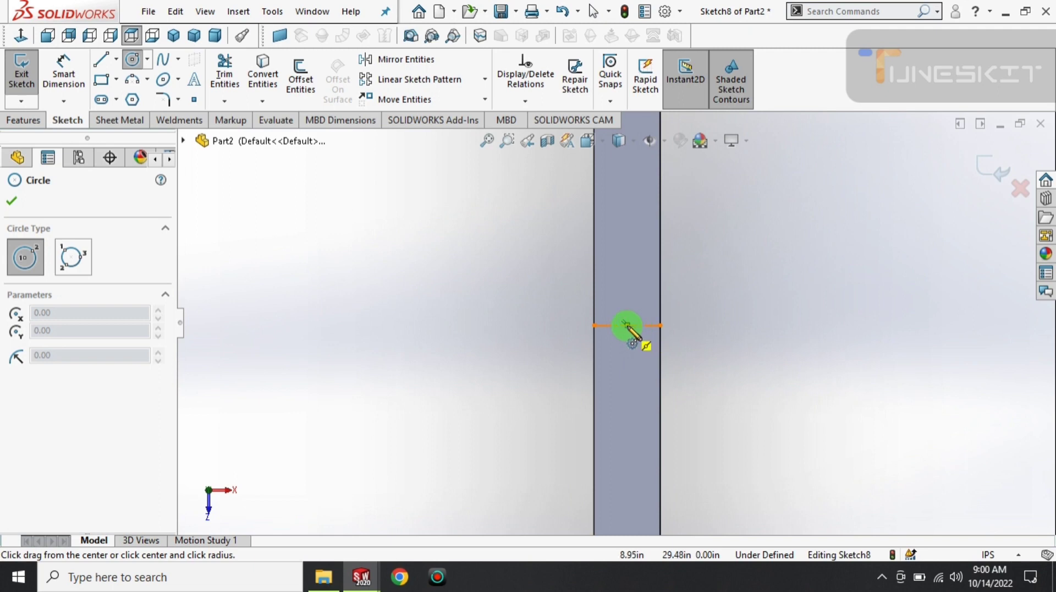
{"action": "left_click", "coordinate": [627, 326]}
{"action": "left_click", "coordinate": [644, 341]}
{"action": "key", "text": "d"}
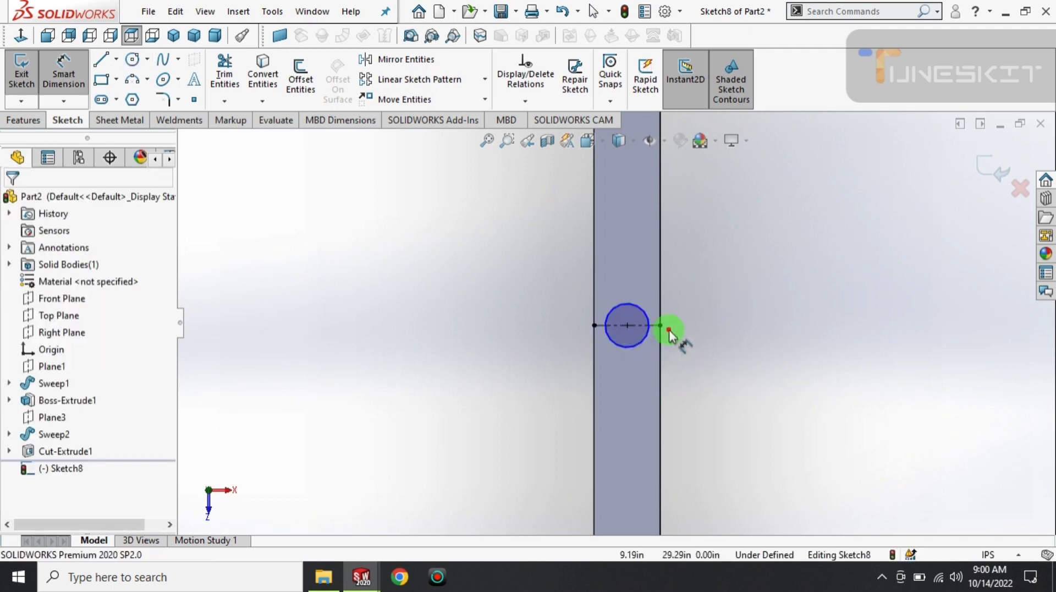
{"action": "left_click", "coordinate": [669, 329]}
{"action": "left_click", "coordinate": [730, 271]}
{"action": "type", "text": "15"}
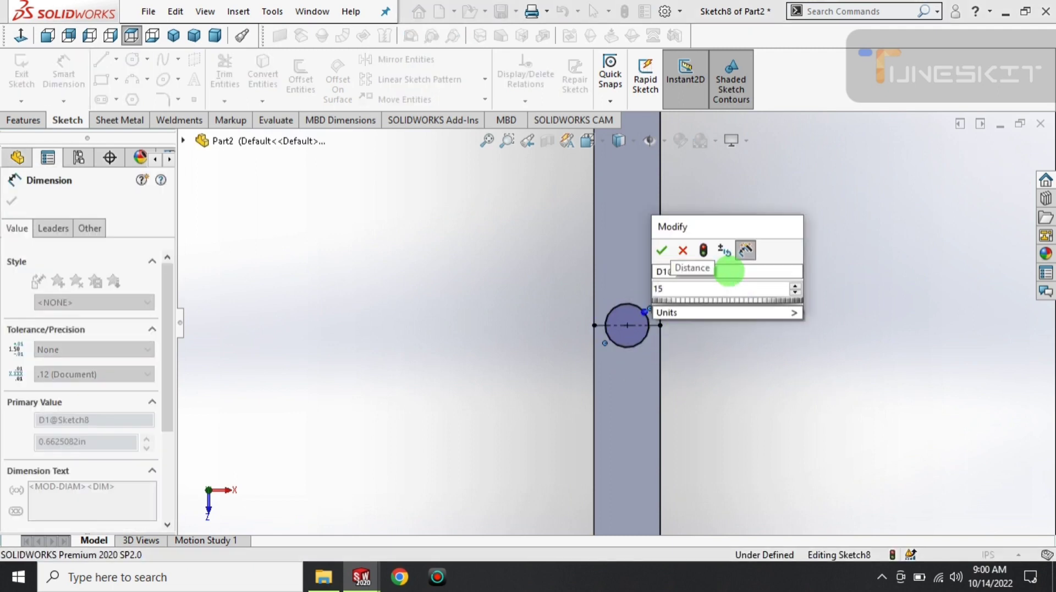
{"action": "type", "text": "mm"}
{"action": "key", "text": "Return"}
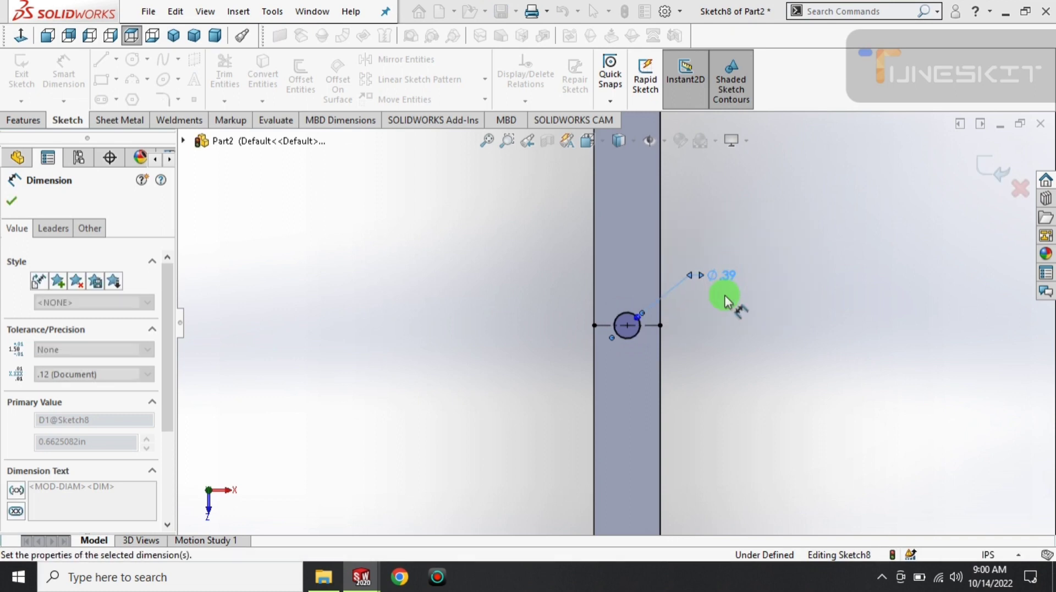
{"action": "scroll", "coordinate": [657, 332], "scroll_direction": "up", "scroll_amount": 3}
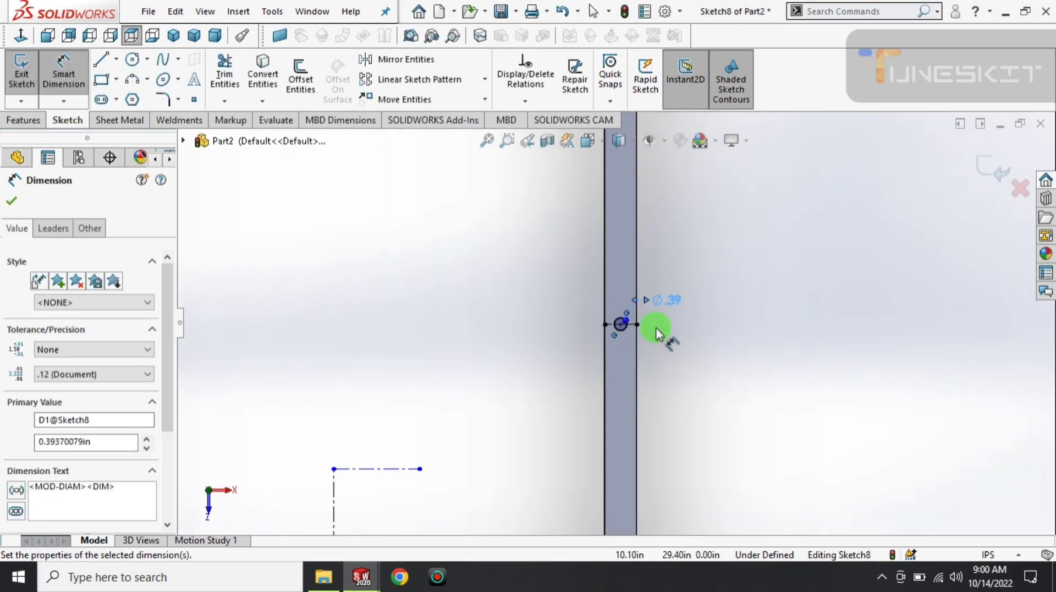
- Pattern the ⌀.39 circle with 1 instance in Direction 1 and 3 instances at 14.00in in Direction 2
{"action": "left_click", "coordinate": [465, 83]}
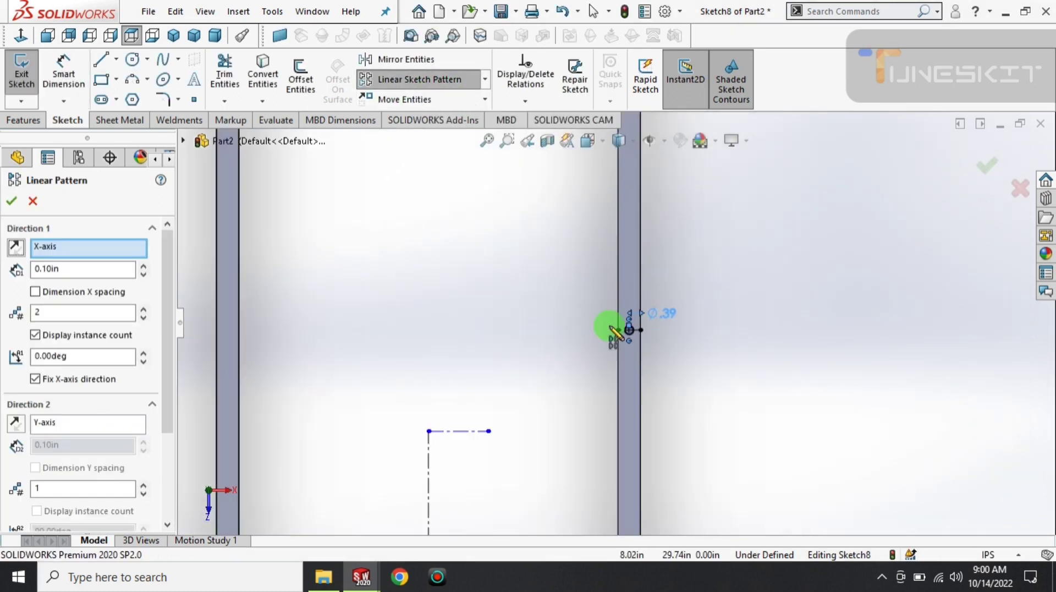
{"action": "scroll", "coordinate": [618, 328], "scroll_direction": "down", "scroll_amount": 5}
{"action": "left_click", "coordinate": [667, 301]}
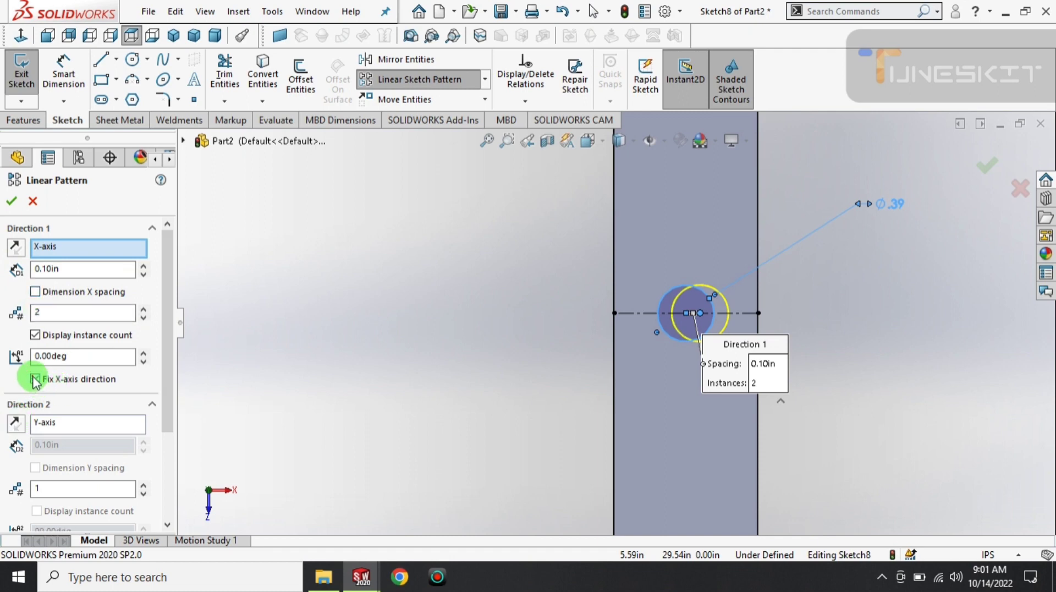
{"action": "scroll", "coordinate": [170, 346], "scroll_direction": "down", "scroll_amount": 1}
{"action": "scroll", "coordinate": [88, 351], "scroll_direction": "down", "scroll_amount": 4}
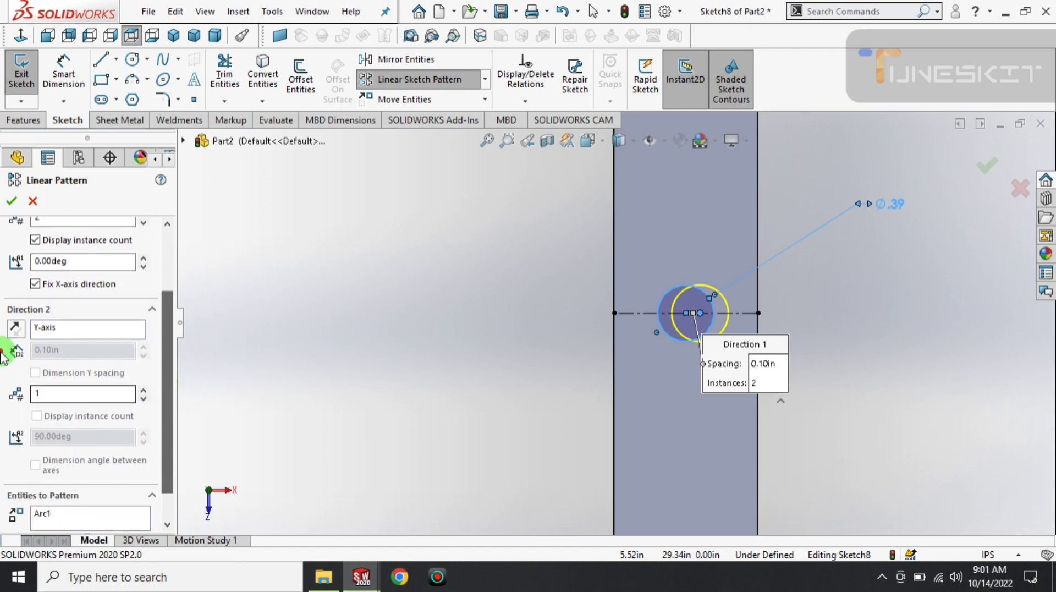
{"action": "left_click", "coordinate": [142, 389]}
{"action": "left_click_drag", "start_coordinate": [166, 363], "coordinate": [132, 301]}
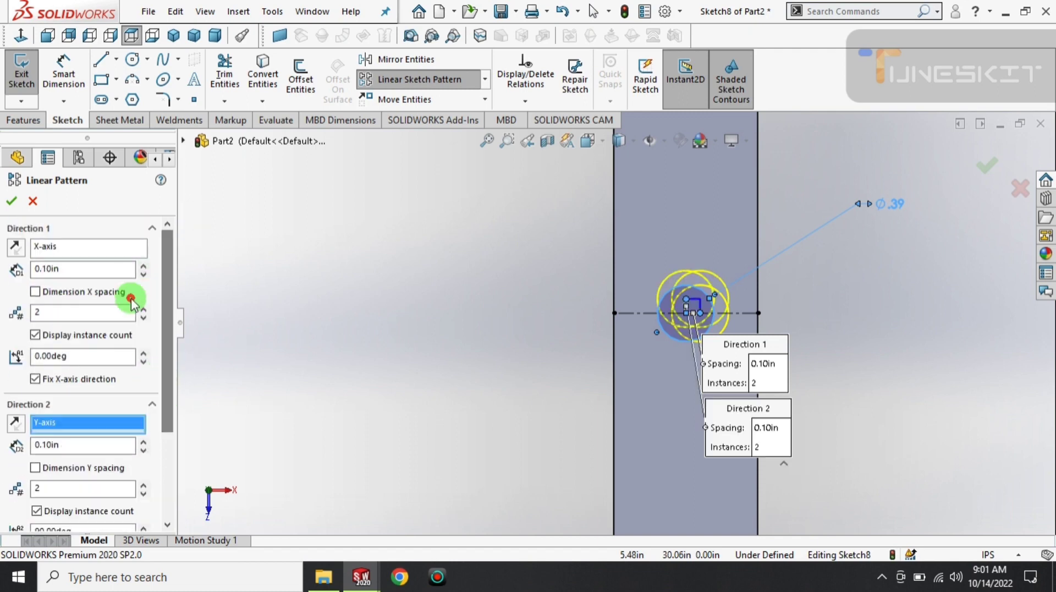
{"action": "left_click", "coordinate": [143, 317]}
{"action": "scroll", "coordinate": [137, 352], "scroll_direction": "down", "scroll_amount": 4}
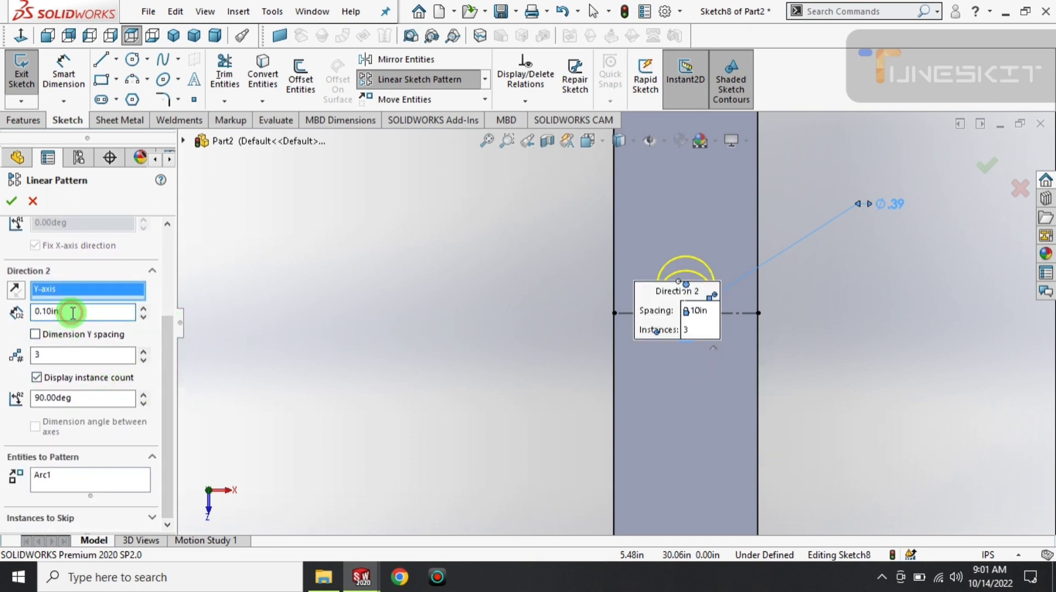
{"action": "type", "text": "14"}
{"action": "key", "text": "Return"}
{"action": "scroll", "coordinate": [448, 259], "scroll_direction": "up", "scroll_amount": 3}
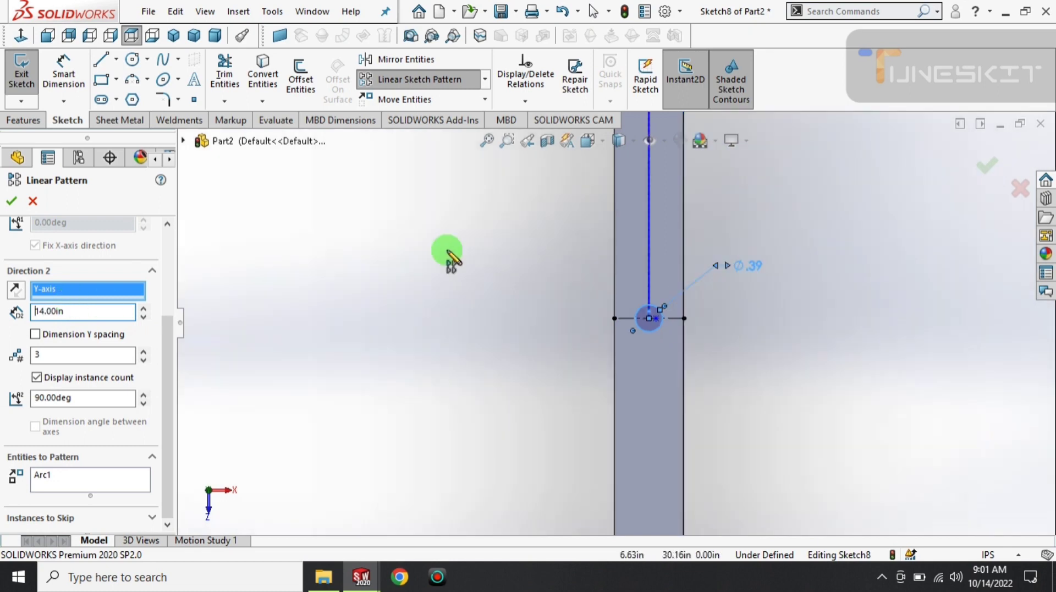
{"action": "scroll", "coordinate": [490, 258], "scroll_direction": "up", "scroll_amount": 2}
{"action": "scroll", "coordinate": [501, 256], "scroll_direction": "up", "scroll_amount": 2}
{"action": "scroll", "coordinate": [550, 237], "scroll_direction": "up", "scroll_amount": 2}
{"action": "scroll", "coordinate": [670, 372], "scroll_direction": "down", "scroll_amount": 2}
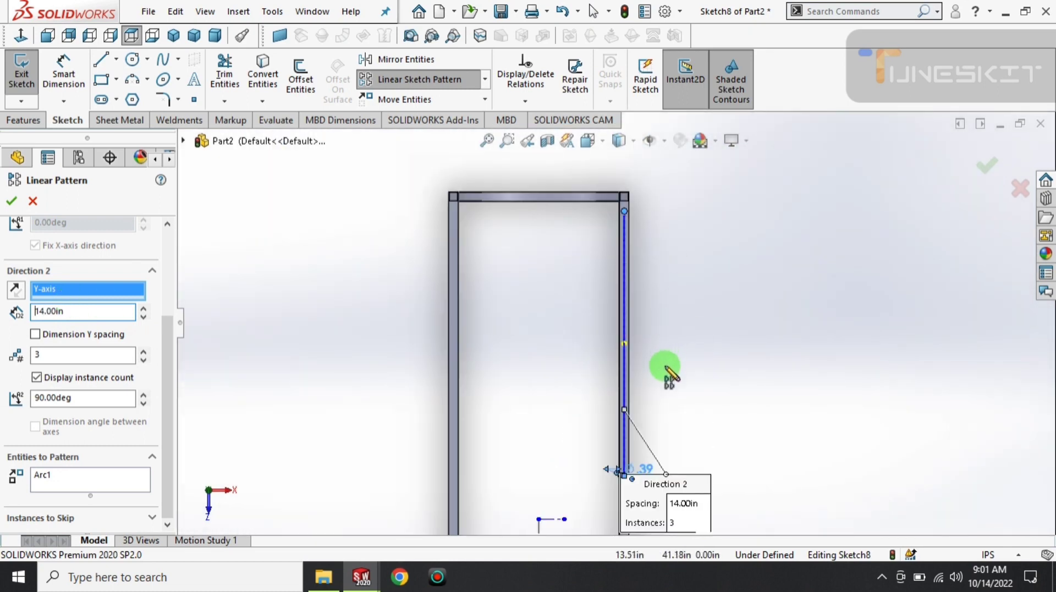
{"action": "scroll", "coordinate": [596, 342], "scroll_direction": "down", "scroll_amount": 3}
{"action": "scroll", "coordinate": [594, 323], "scroll_direction": "up", "scroll_amount": 2}
{"action": "scroll", "coordinate": [627, 229], "scroll_direction": "down", "scroll_amount": 2}
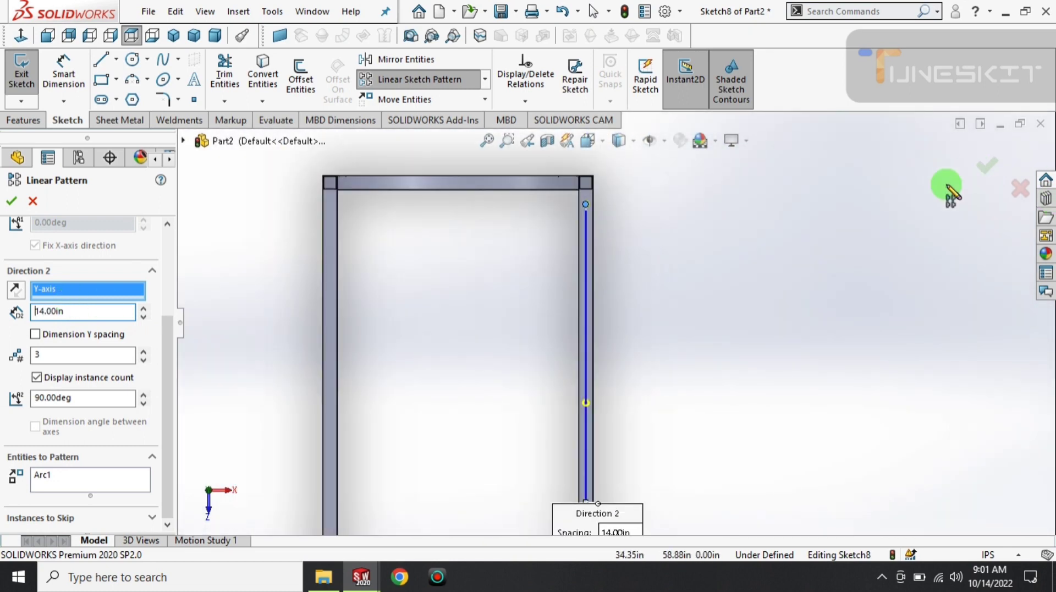
{"action": "left_click", "coordinate": [987, 165]}
{"action": "scroll", "coordinate": [632, 416], "scroll_direction": "down", "scroll_amount": 2}
- Mirror the two selected circles about the chosen sketch line
{"action": "scroll", "coordinate": [614, 407], "scroll_direction": "down", "scroll_amount": 2}
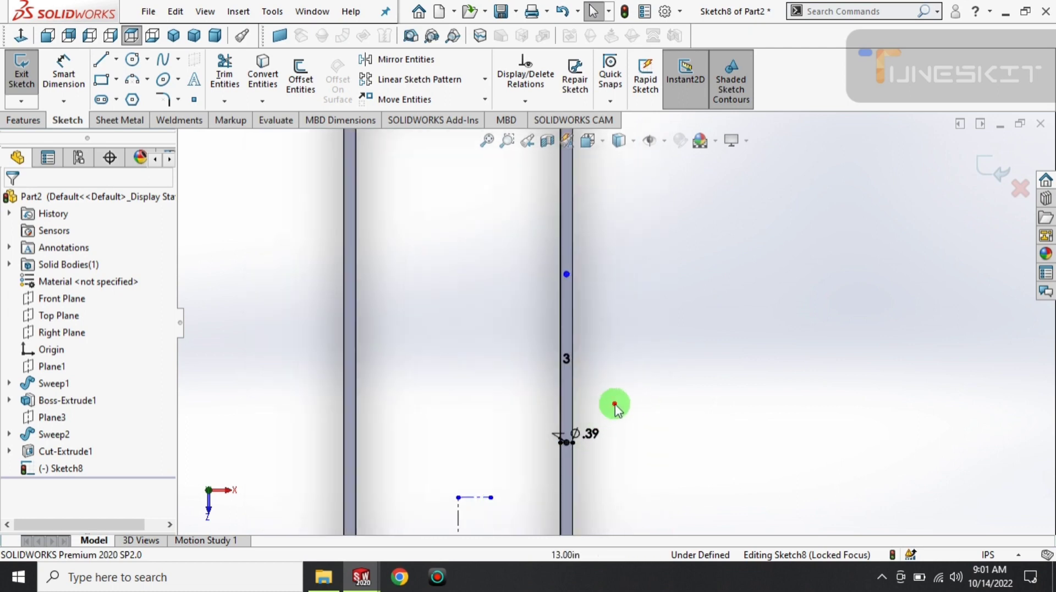
{"action": "left_click", "coordinate": [404, 60]}
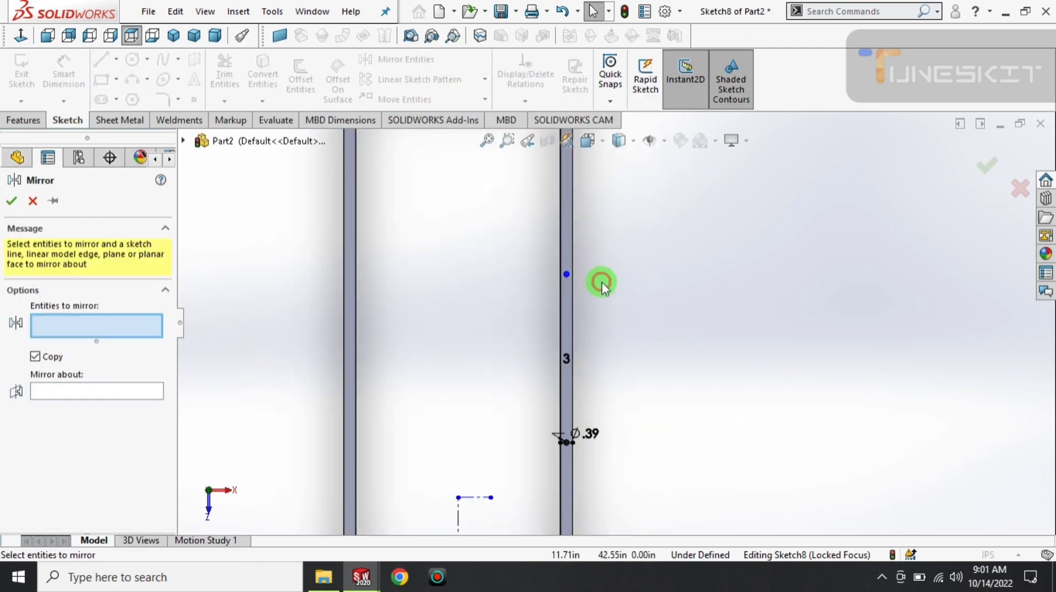
{"action": "scroll", "coordinate": [616, 253], "scroll_direction": "up", "scroll_amount": 2}
{"action": "left_click_drag", "start_coordinate": [548, 344], "coordinate": [548, 344]}
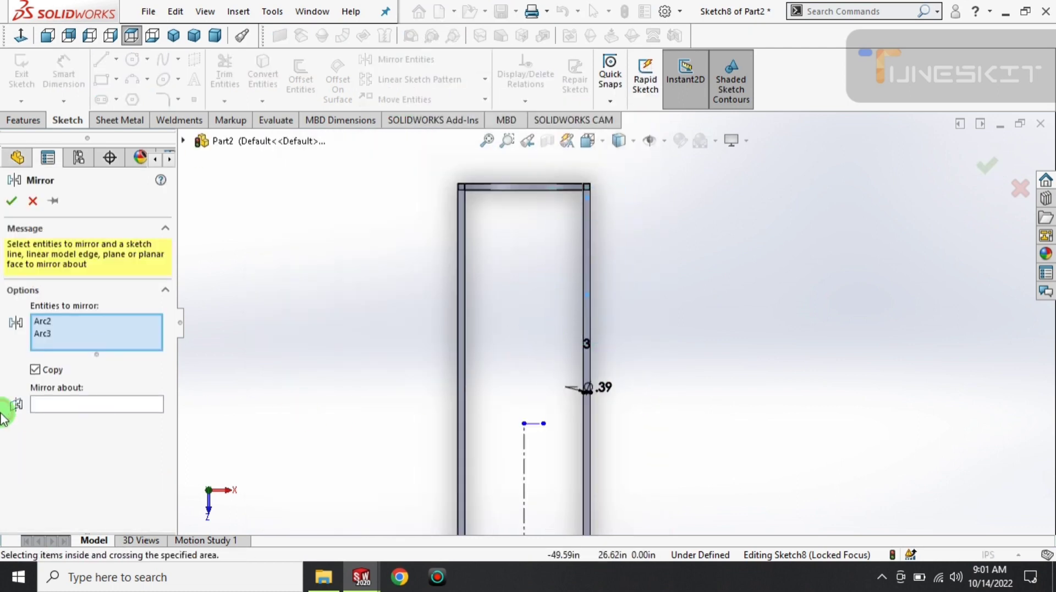
{"action": "left_click", "coordinate": [55, 405]}
{"action": "scroll", "coordinate": [632, 335], "scroll_direction": "down", "scroll_amount": 2}
{"action": "scroll", "coordinate": [605, 308], "scroll_direction": "down", "scroll_amount": 2}
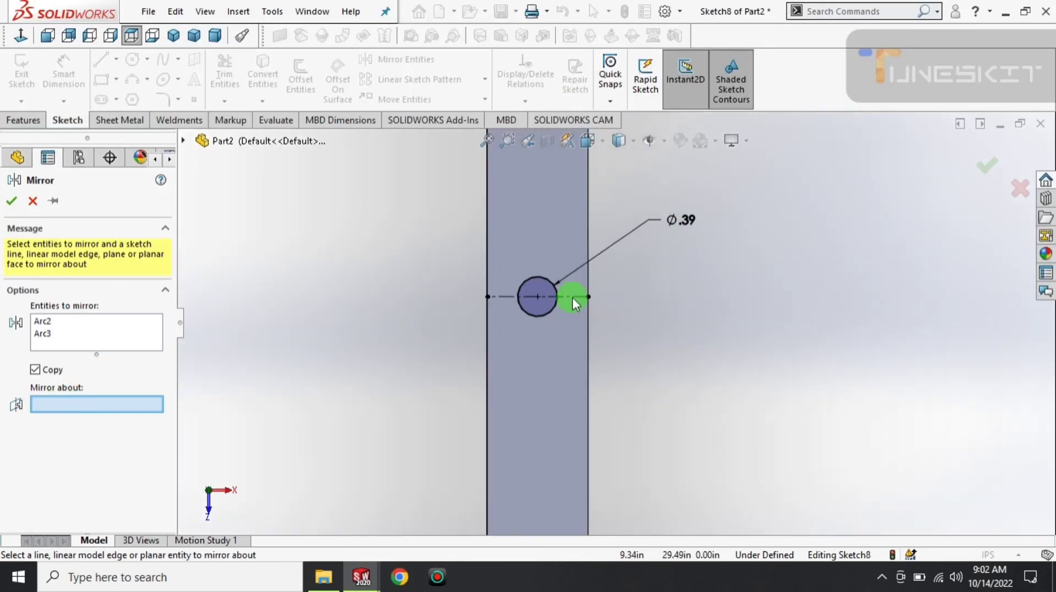
{"action": "left_click", "coordinate": [572, 297]}
{"action": "right_click", "coordinate": [603, 349]}
{"action": "scroll", "coordinate": [611, 374], "scroll_direction": "up", "scroll_amount": 2}
{"action": "scroll", "coordinate": [600, 392], "scroll_direction": "up", "scroll_amount": 1}
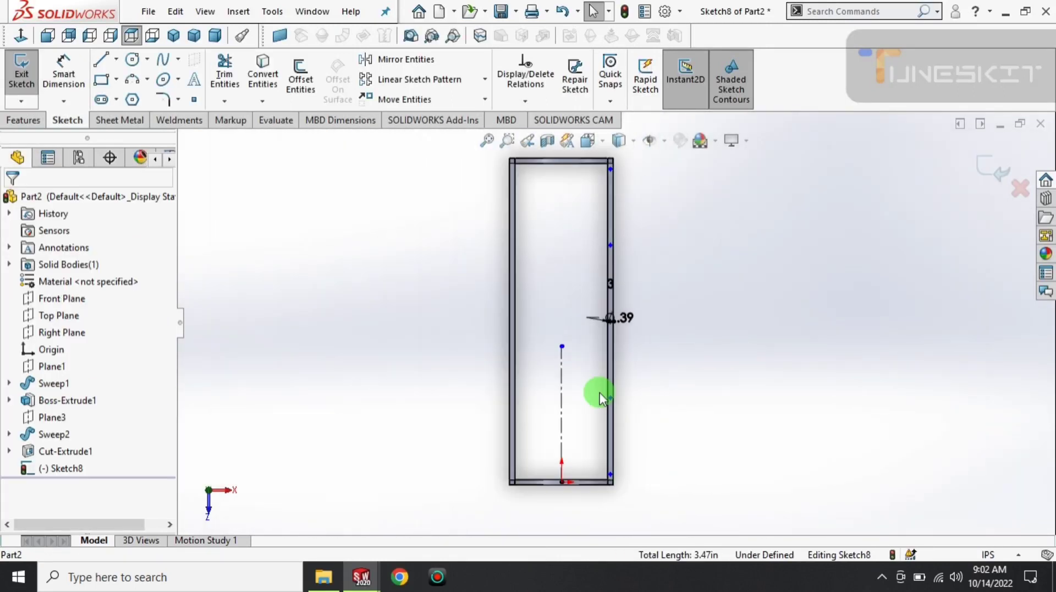
- Mirror the right-side circles, excluding Line3, about the vertical centerline onto the left rail
{"action": "left_click", "coordinate": [404, 60]}
{"action": "scroll", "coordinate": [626, 184], "scroll_direction": "up", "scroll_amount": 1}
{"action": "left_click_drag", "start_coordinate": [608, 452], "coordinate": [605, 456]}
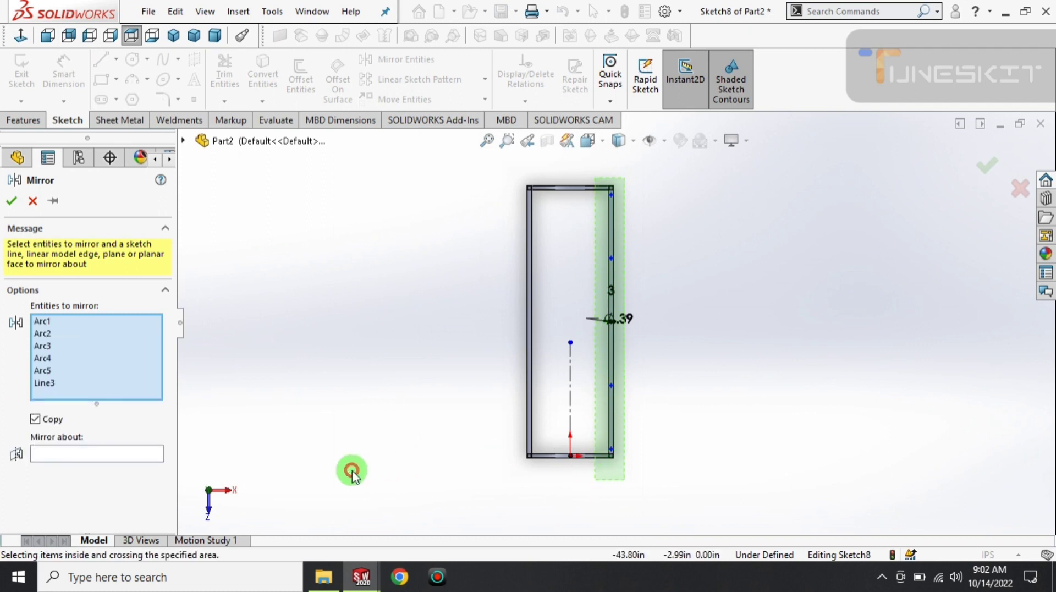
{"action": "right_click", "coordinate": [54, 389]}
{"action": "left_click", "coordinate": [88, 396]}
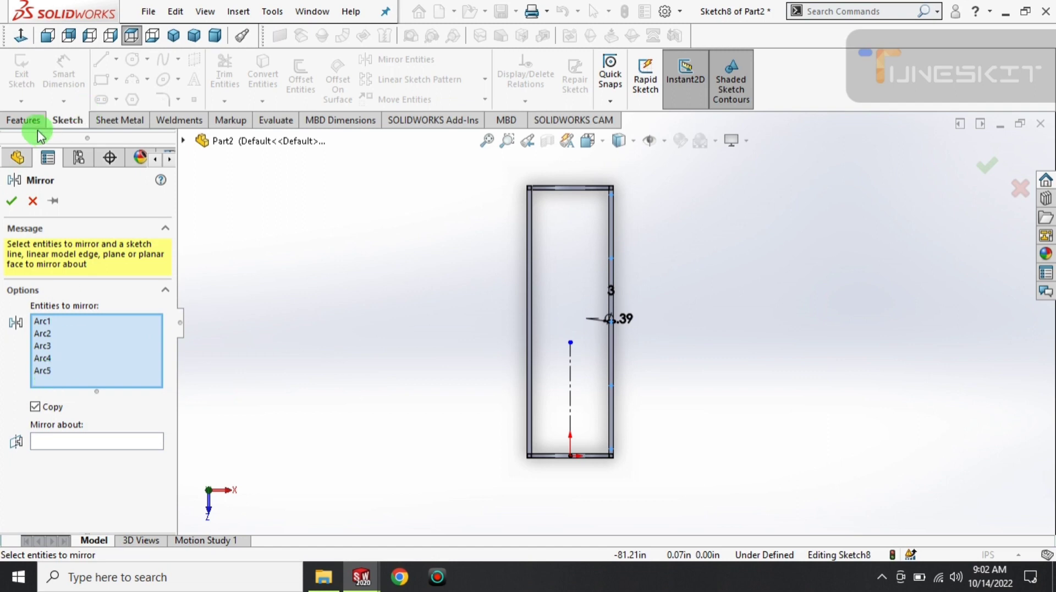
{"action": "left_click", "coordinate": [95, 441]}
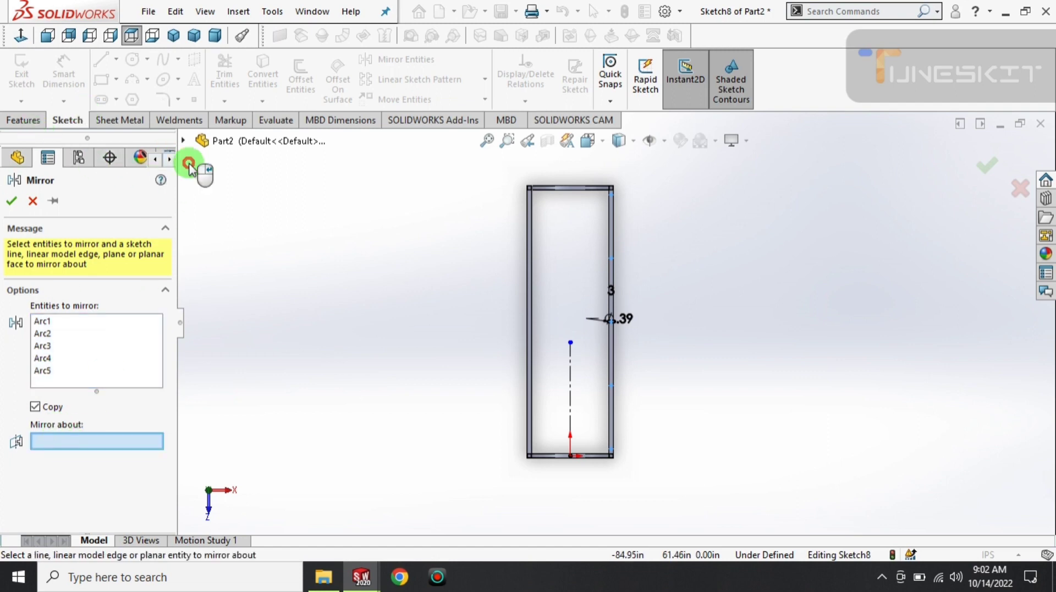
{"action": "left_click", "coordinate": [571, 401]}
{"action": "scroll", "coordinate": [558, 384], "scroll_direction": "down", "scroll_amount": 2}
{"action": "right_click", "coordinate": [544, 368]}
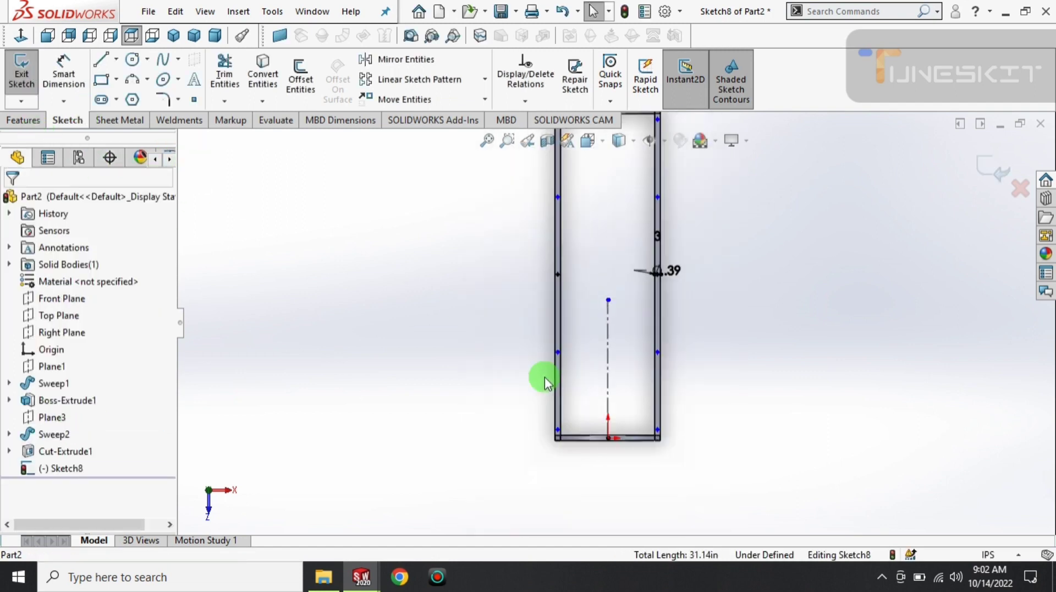
{"action": "scroll", "coordinate": [511, 341], "scroll_direction": "up", "scroll_amount": 2}
- Cut-extrude Sketch8's six ⌀.39 holes 12.05in deep through the rails and return to isometric view
{"action": "left_click", "coordinate": [48, 124]}
{"action": "left_click", "coordinate": [231, 79]}
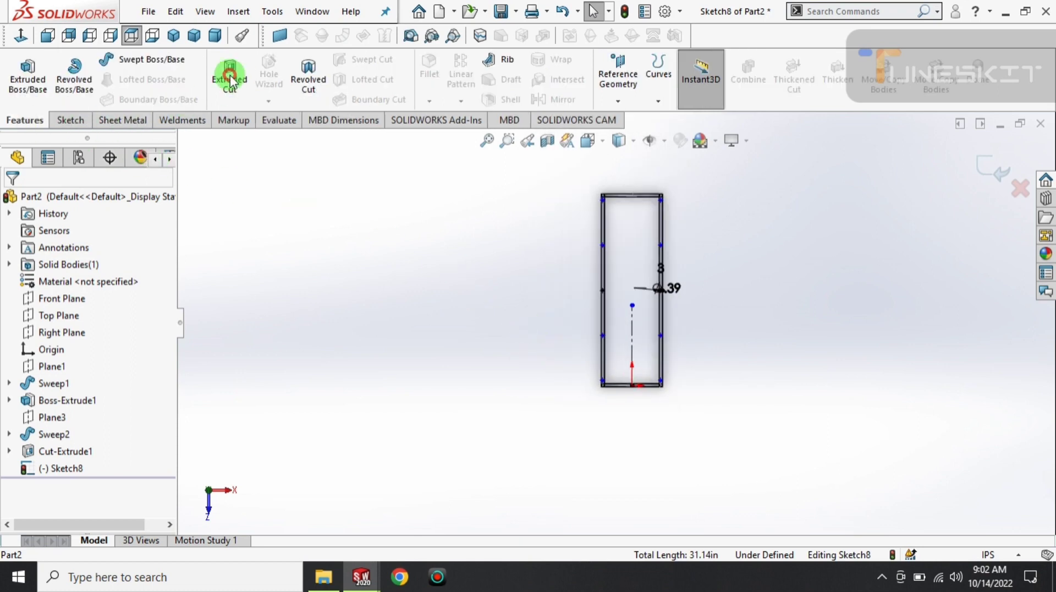
{"action": "mouse_move", "coordinate": [672, 238]}
{"action": "left_mouse_down"}
{"action": "mouse_move", "coordinate": [591, 369]}
{"action": "mouse_move", "coordinate": [625, 294]}
{"action": "left_mouse_up"}
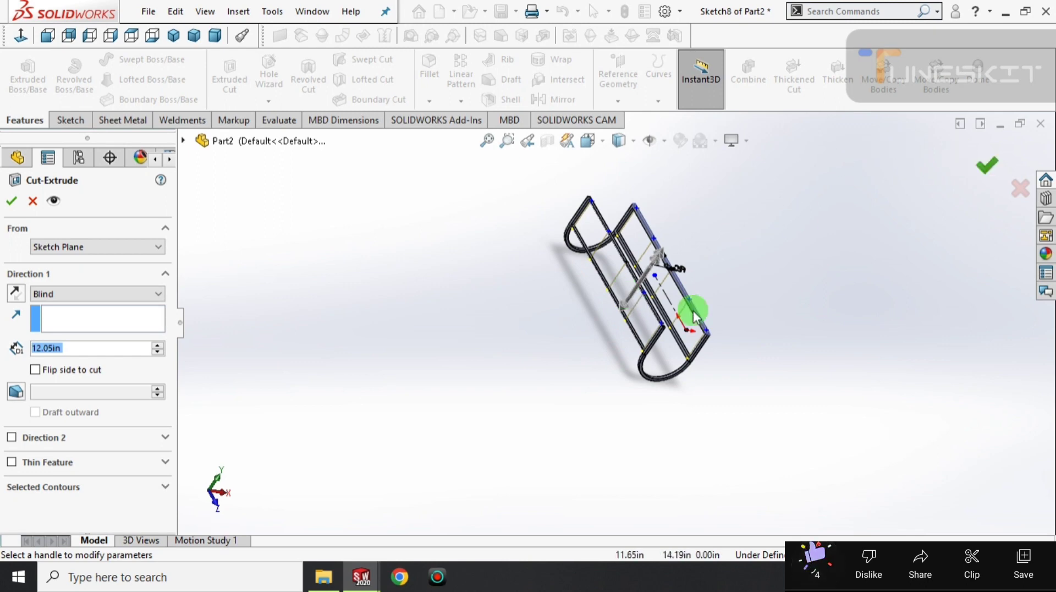
{"action": "scroll", "coordinate": [604, 375], "scroll_direction": "down", "scroll_amount": 5}
{"action": "left_click", "coordinate": [993, 163]}
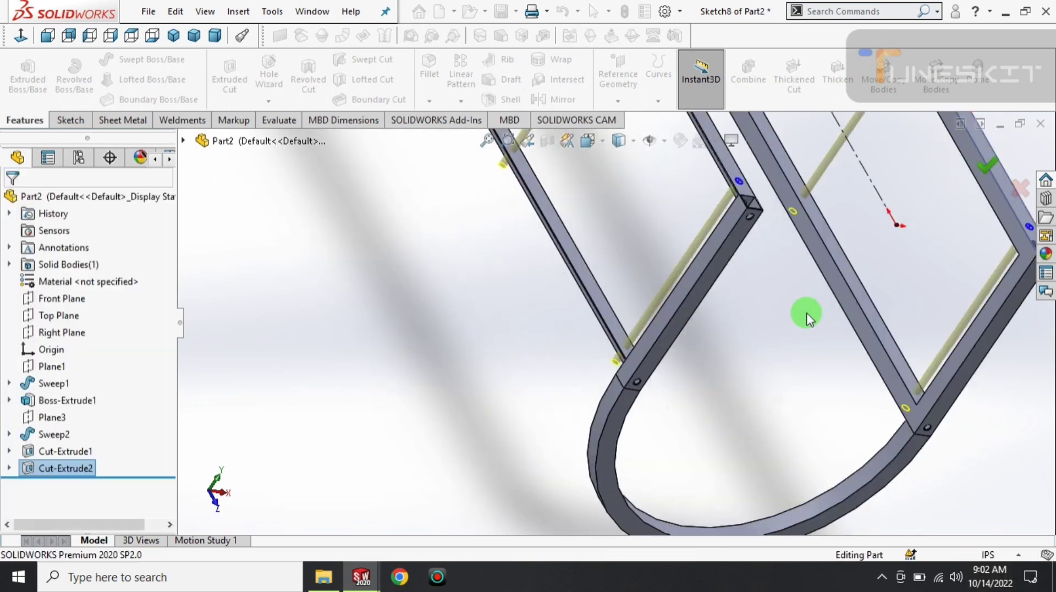
{"action": "middle_click_drag", "start_coordinate": [579, 357], "coordinate": [585, 405]}
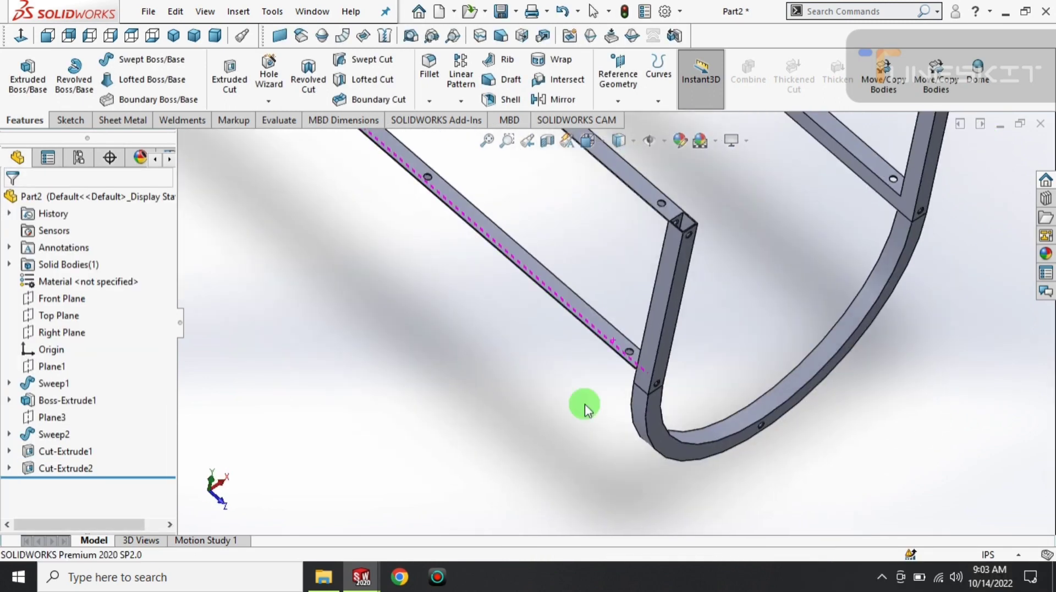
{"action": "left_click", "coordinate": [174, 35]}
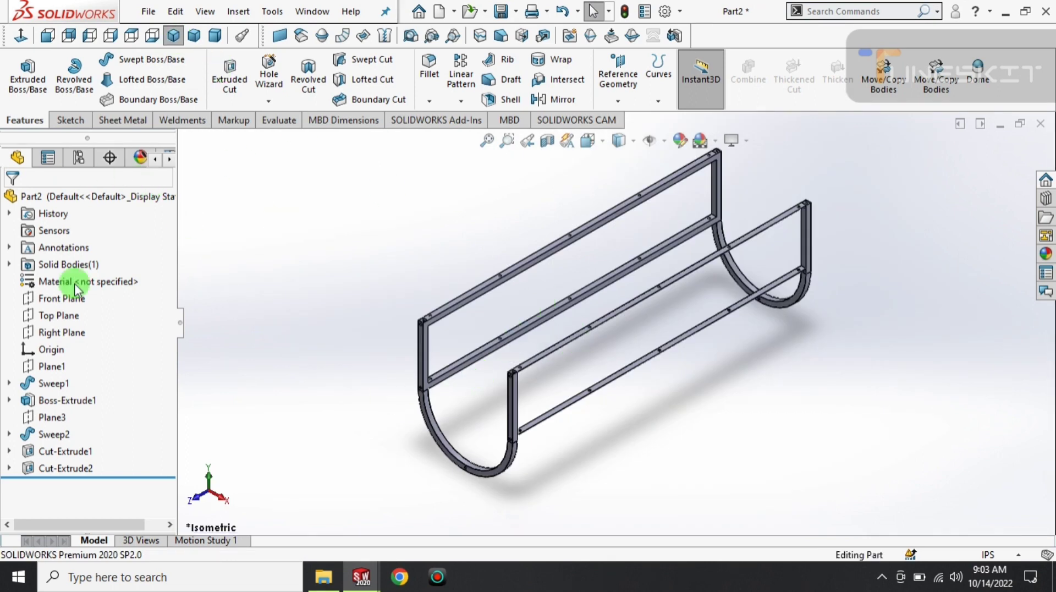
- Create Plane4 offset 24.00in from the Top Plane, flipped to lie below the frame
{"action": "left_click", "coordinate": [58, 315]}
{"action": "left_click", "coordinate": [617, 100]}
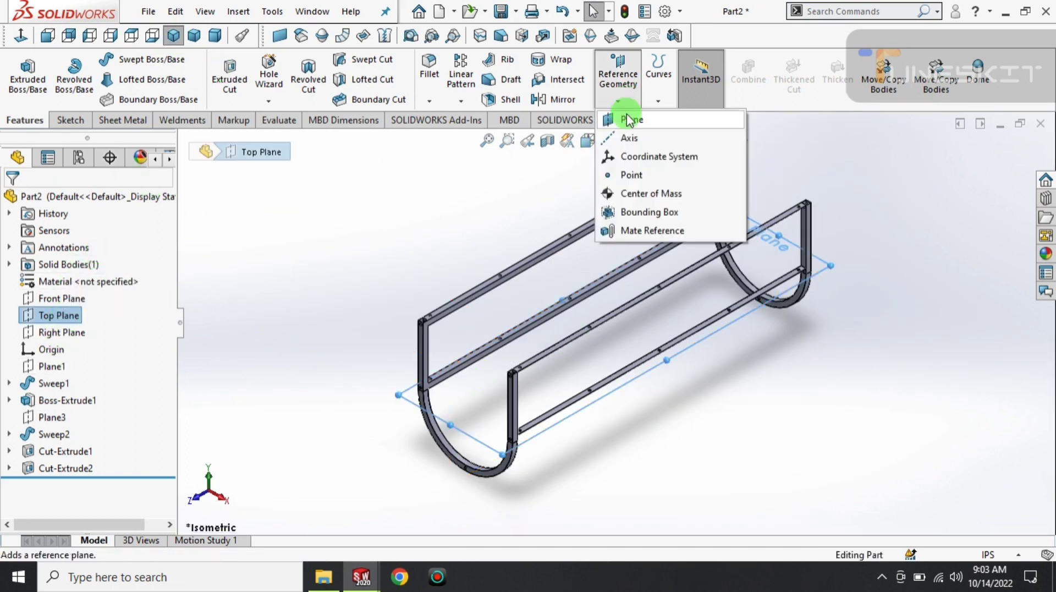
{"action": "left_click", "coordinate": [622, 114]}
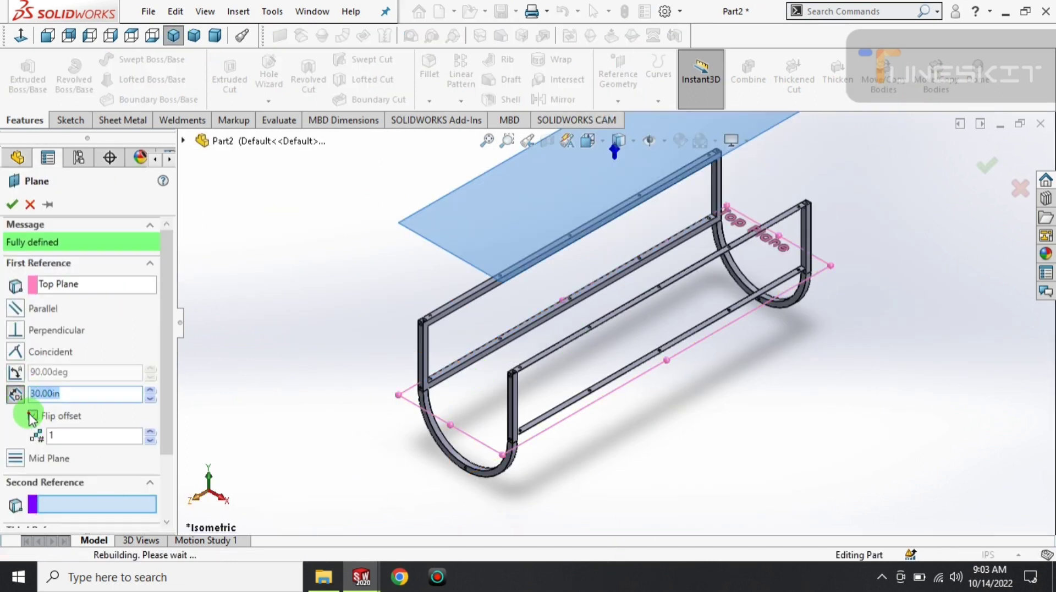
{"action": "type", "text": "24"}
{"action": "key", "text": "Return"}
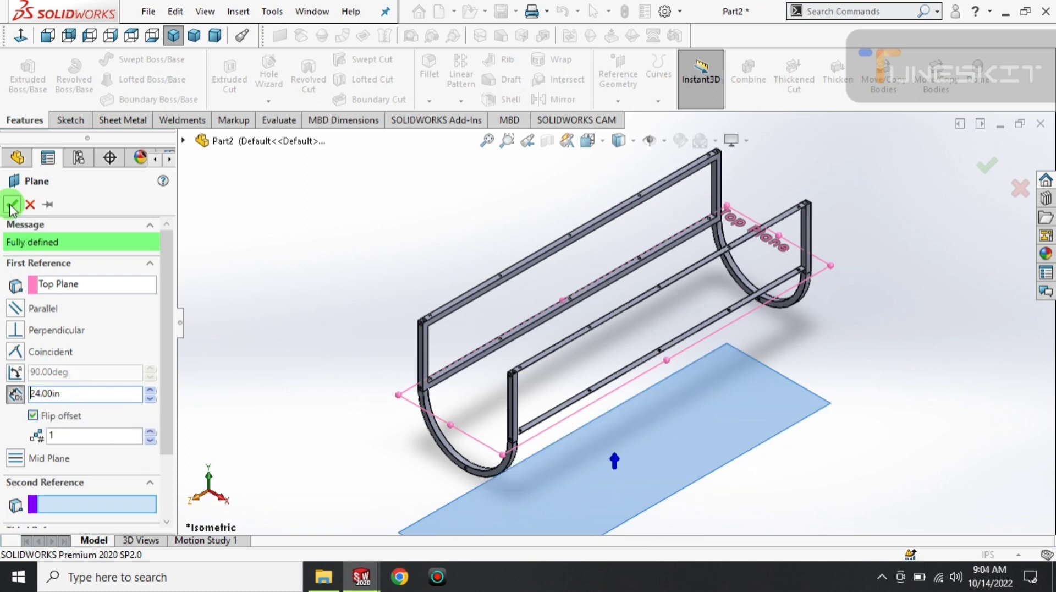
{"action": "left_click", "coordinate": [12, 206]}
{"action": "mouse_move", "coordinate": [533, 452]}
{"action": "middle_mouse_down"}
{"action": "mouse_move", "coordinate": [542, 348]}
{"action": "mouse_move", "coordinate": [2, 138]}
{"action": "middle_mouse_up"}
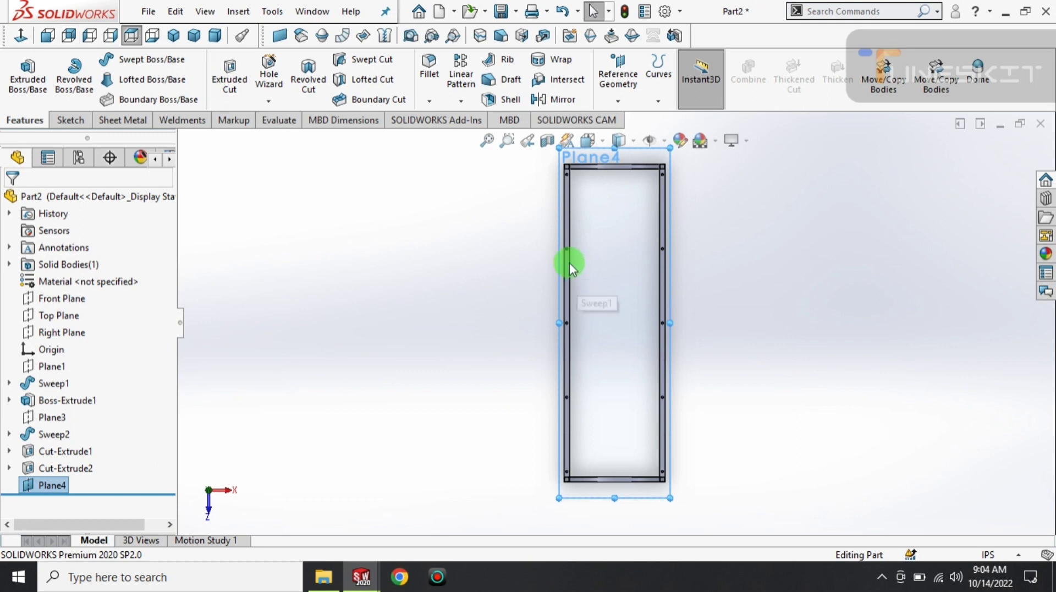
{"action": "scroll", "coordinate": [582, 202], "scroll_direction": "down", "scroll_amount": 2}
- Start a sketch on Plane4 and draw corner-rectangle squares over the top-left and top-right tube ends
{"action": "scroll", "coordinate": [582, 203], "scroll_direction": "down", "scroll_amount": 3}
{"action": "left_click", "coordinate": [82, 90]}
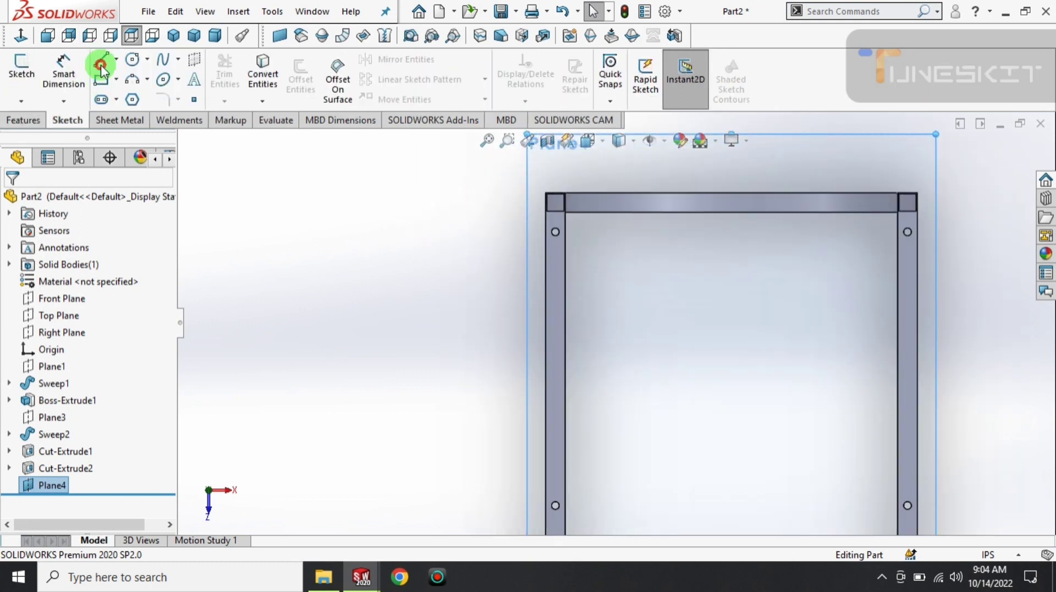
{"action": "left_click", "coordinate": [102, 81]}
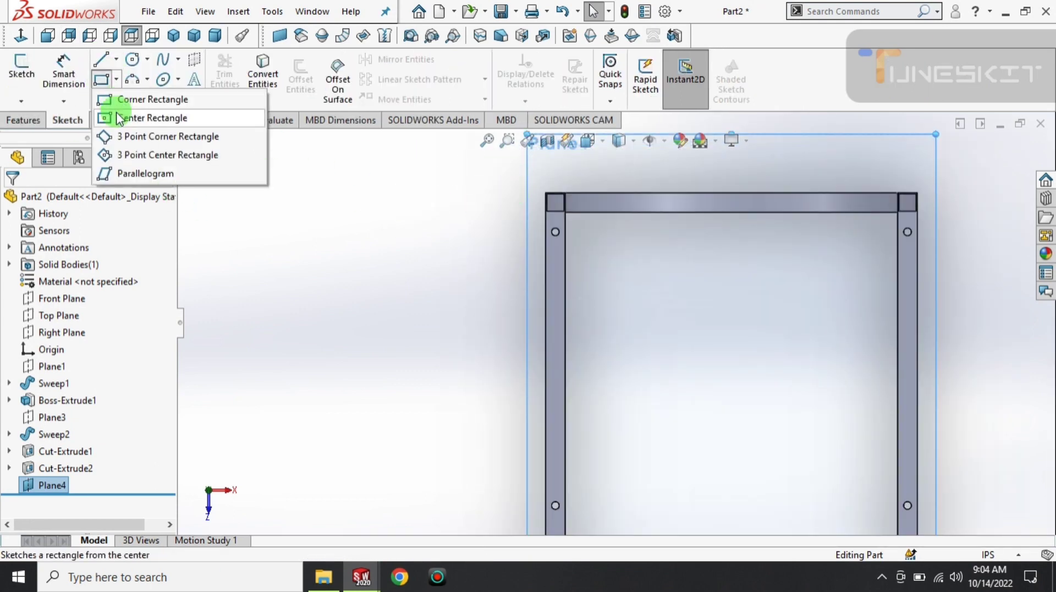
{"action": "left_click", "coordinate": [159, 99]}
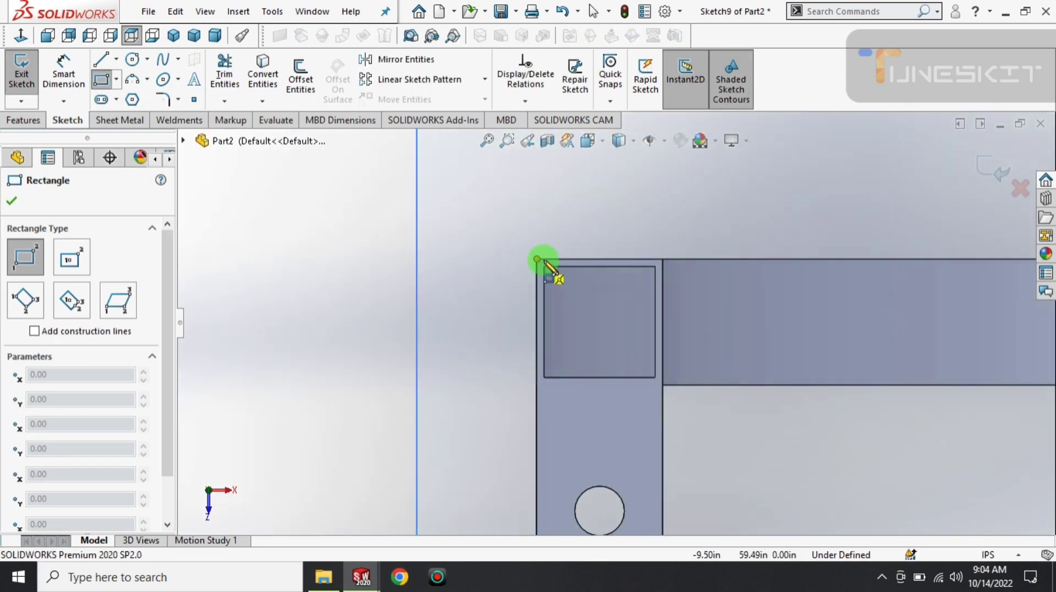
{"action": "left_click", "coordinate": [664, 384]}
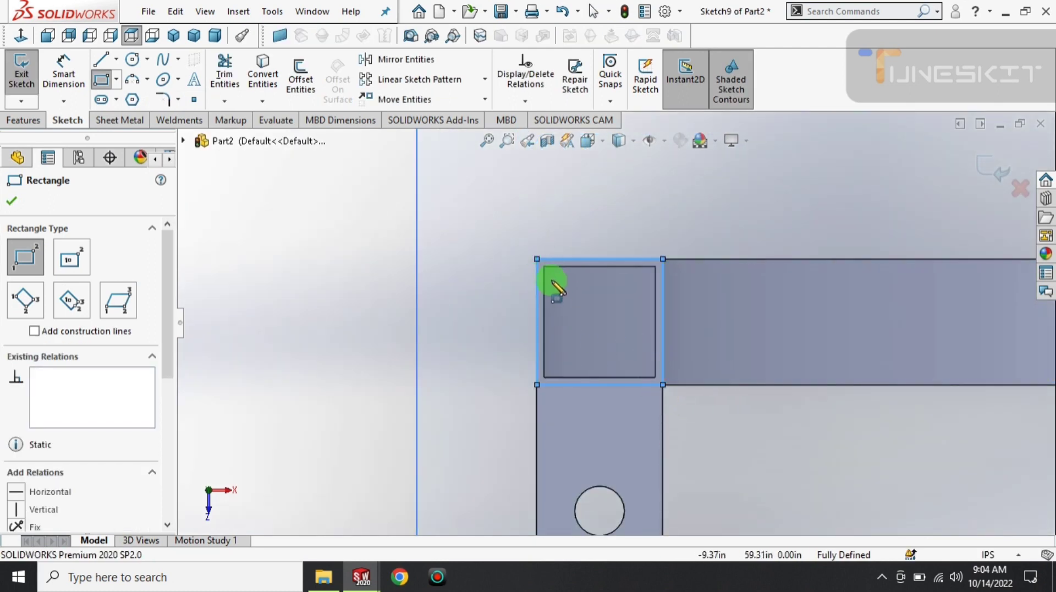
{"action": "scroll", "coordinate": [655, 372], "scroll_direction": "up", "scroll_amount": 3}
{"action": "scroll", "coordinate": [745, 363], "scroll_direction": "up", "scroll_amount": 5}
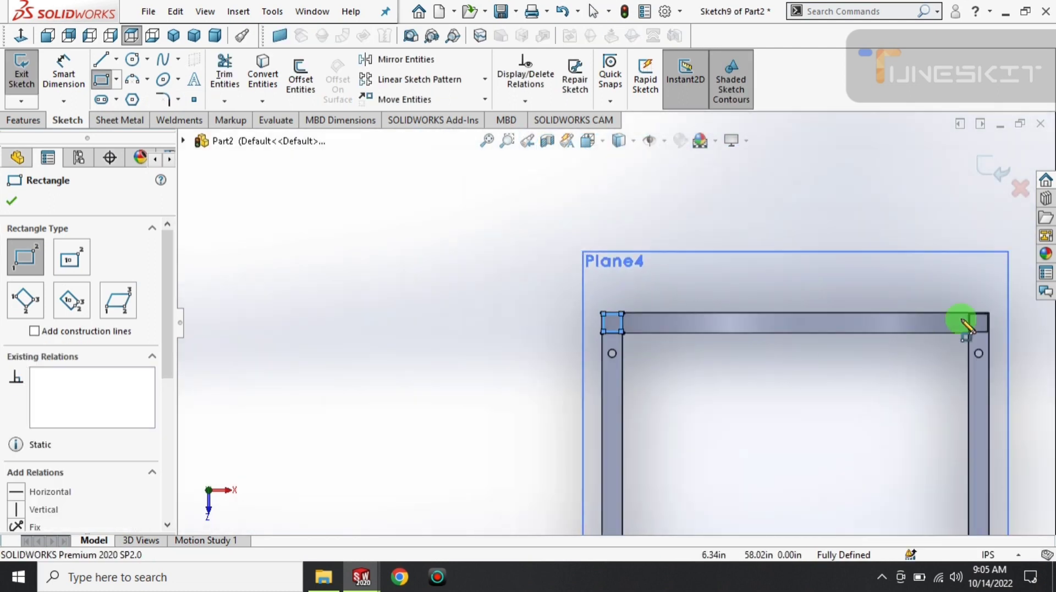
{"action": "scroll", "coordinate": [967, 324], "scroll_direction": "down", "scroll_amount": 4}
{"action": "scroll", "coordinate": [844, 370], "scroll_direction": "down", "scroll_amount": 3}
{"action": "left_click_drag", "start_coordinate": [790, 361], "coordinate": [713, 283]}
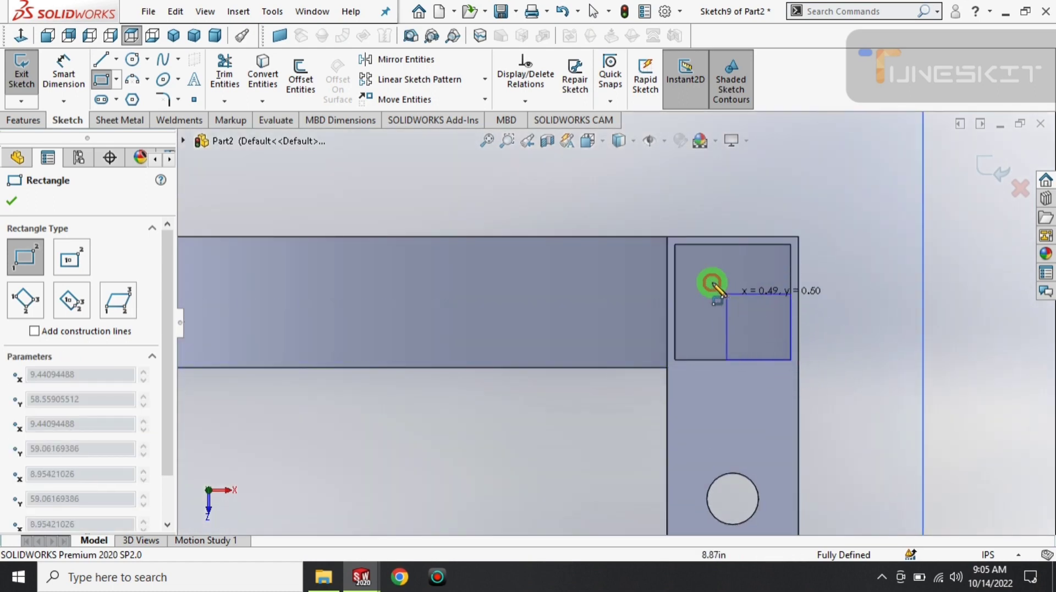
{"action": "left_click", "coordinate": [675, 245]}
{"action": "left_click_drag", "start_coordinate": [667, 237], "coordinate": [775, 357]}
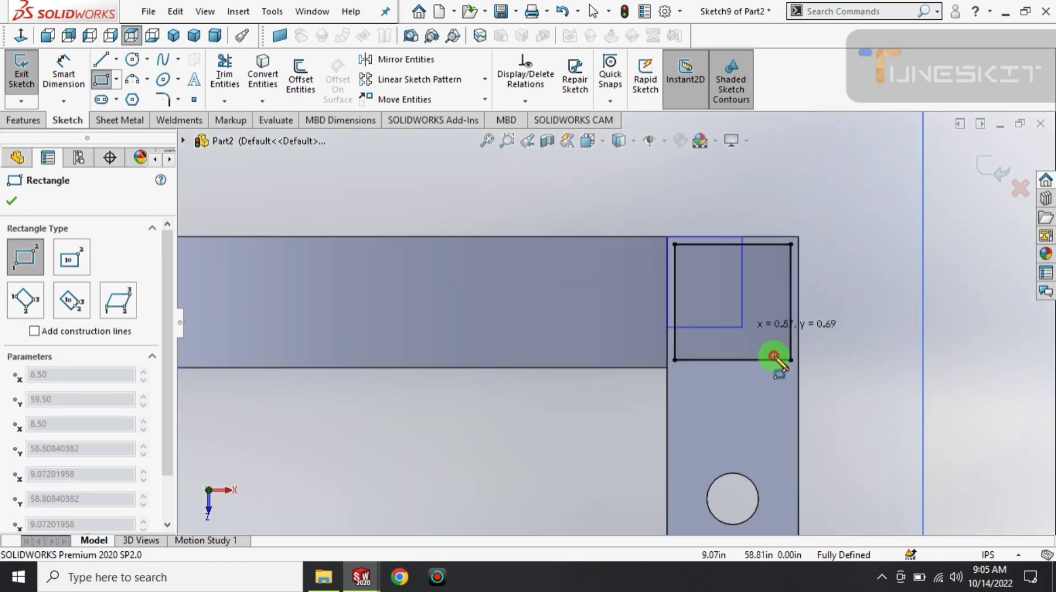
{"action": "key", "text": "Escape"}
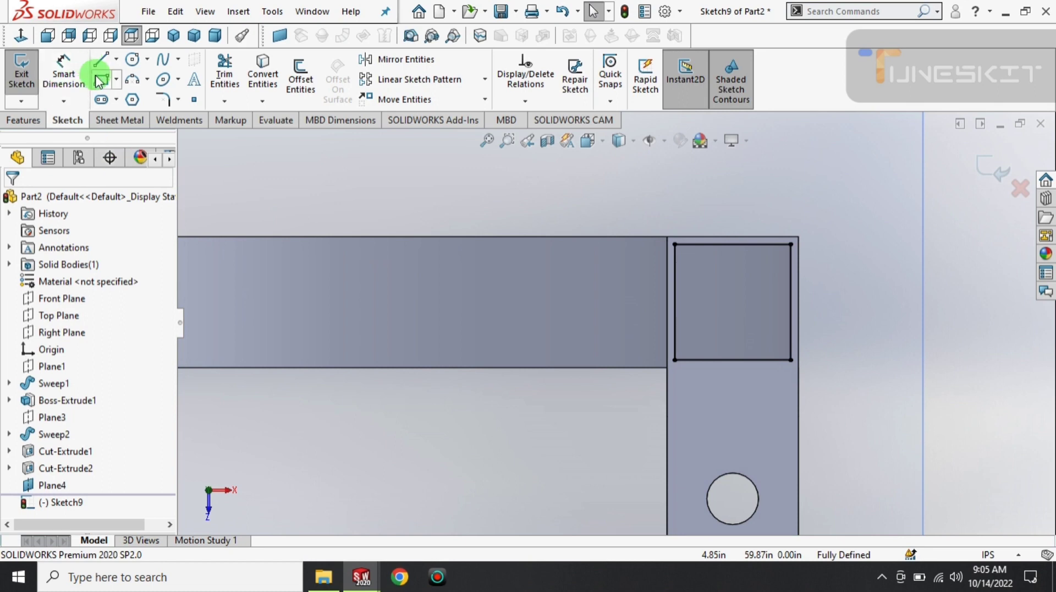
{"action": "left_click", "coordinate": [99, 80]}
{"action": "left_click_drag", "start_coordinate": [798, 238], "coordinate": [668, 368]}
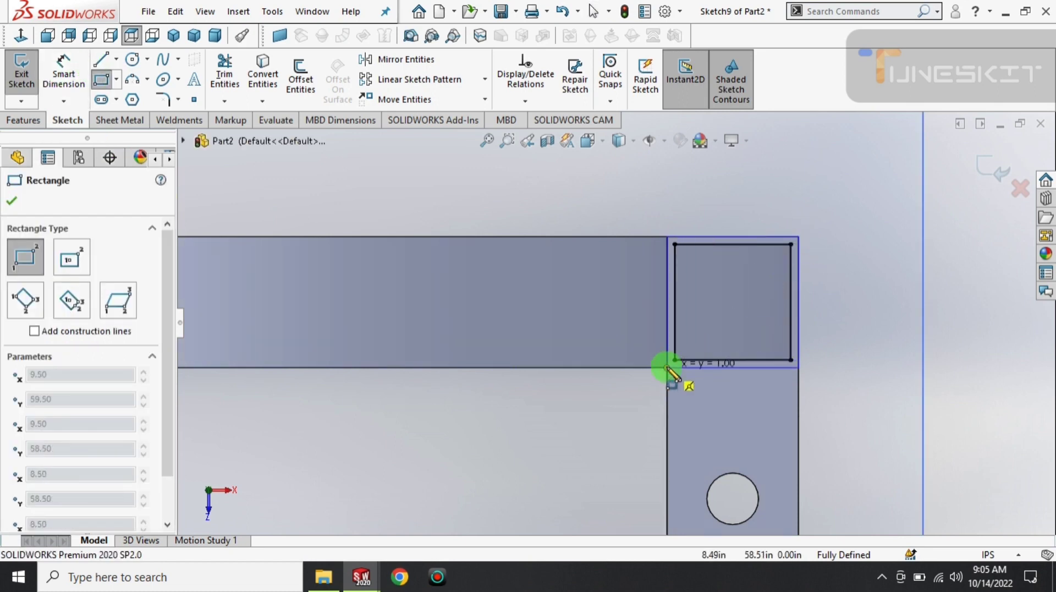
{"action": "scroll", "coordinate": [633, 396], "scroll_direction": "up", "scroll_amount": 3}
{"action": "scroll", "coordinate": [608, 420], "scroll_direction": "down", "scroll_amount": 4}
{"action": "scroll", "coordinate": [613, 424], "scroll_direction": "up", "scroll_amount": 4}
{"action": "scroll", "coordinate": [623, 429], "scroll_direction": "down", "scroll_amount": 3}
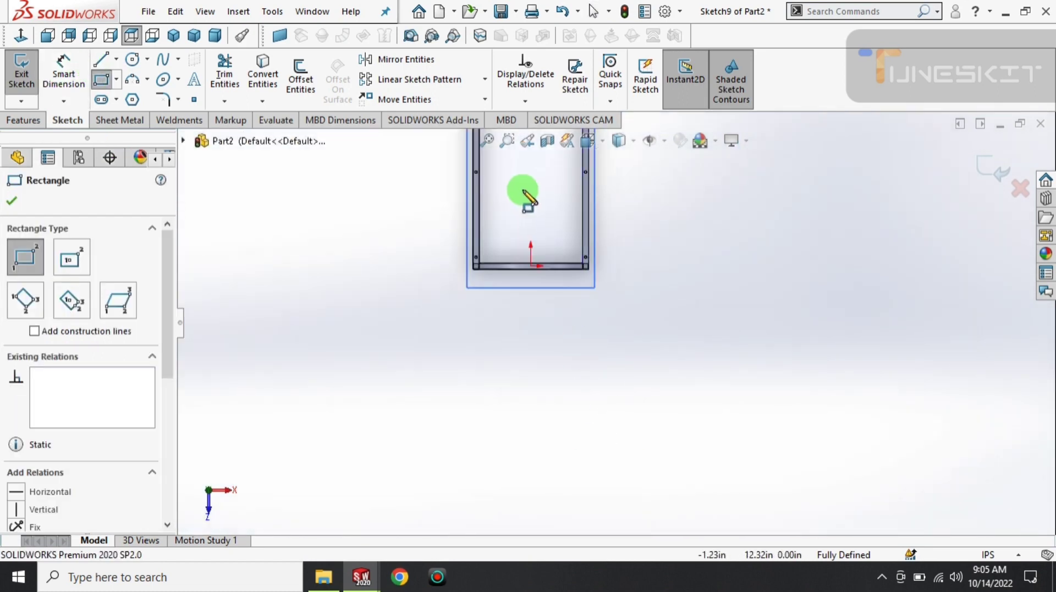
{"action": "scroll", "coordinate": [522, 198], "scroll_direction": "down", "scroll_amount": 3}
{"action": "scroll", "coordinate": [542, 419], "scroll_direction": "down", "scroll_amount": 2}
{"action": "scroll", "coordinate": [305, 409], "scroll_direction": "down", "scroll_amount": 2}
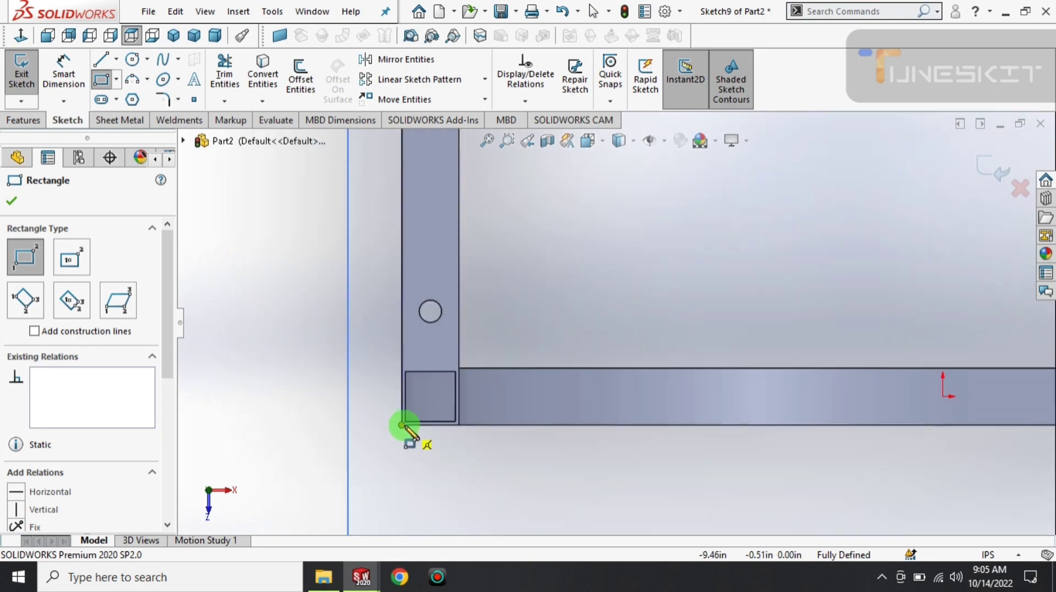
- Draw the square leg profiles over the bottom-left and remaining frame corners
{"action": "left_click_drag", "start_coordinate": [402, 425], "coordinate": [458, 368]}
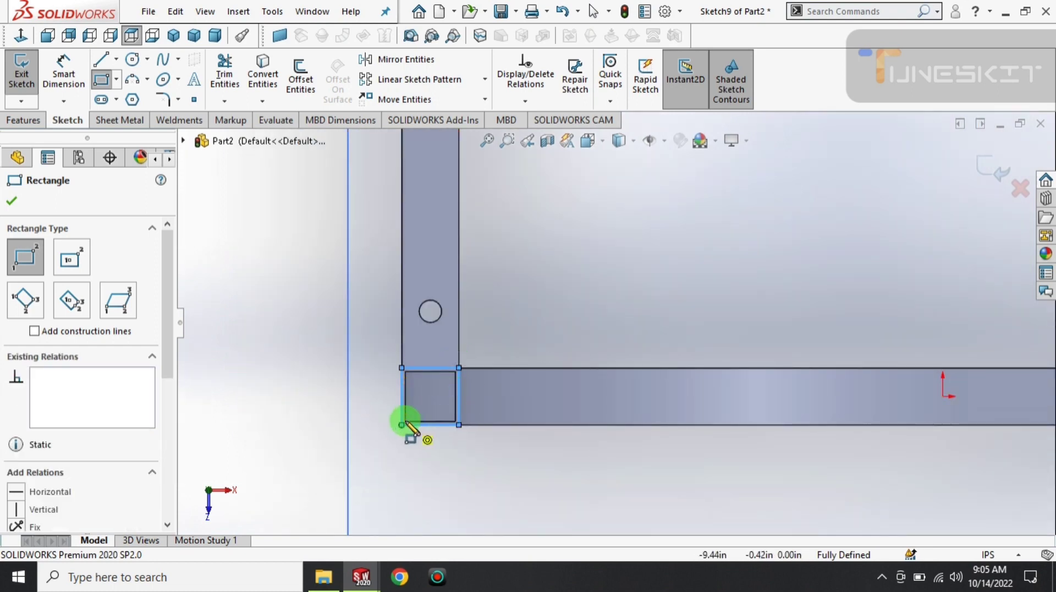
{"action": "scroll", "coordinate": [402, 424], "scroll_direction": "down", "scroll_amount": 3}
{"action": "scroll", "coordinate": [492, 388], "scroll_direction": "down", "scroll_amount": 1}
{"action": "left_click_drag", "start_coordinate": [494, 386], "coordinate": [622, 260]}
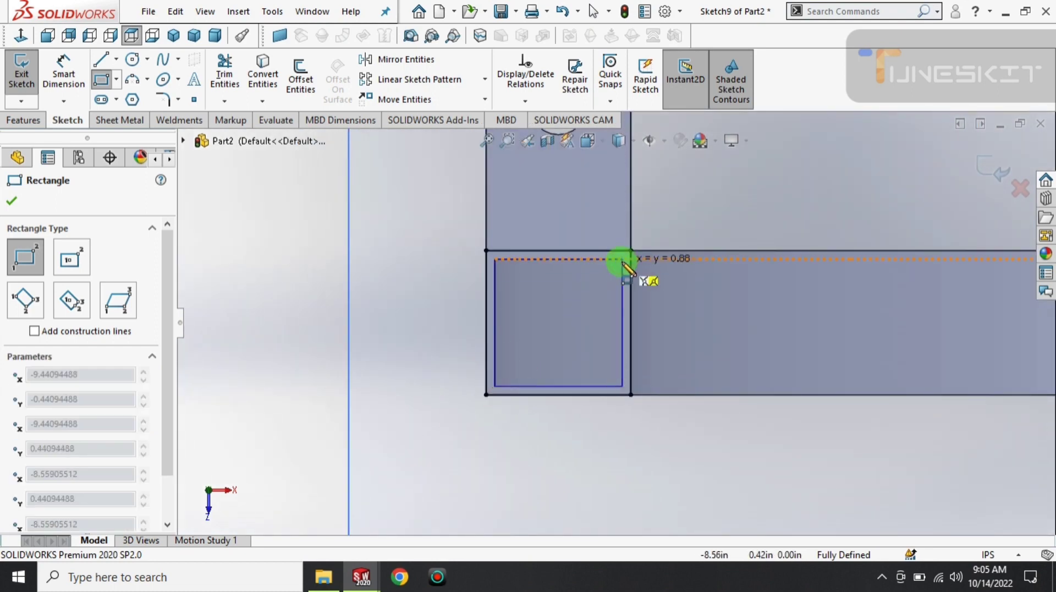
{"action": "scroll", "coordinate": [622, 260], "scroll_direction": "up", "scroll_amount": 2}
{"action": "scroll", "coordinate": [913, 302], "scroll_direction": "up", "scroll_amount": 1}
{"action": "scroll", "coordinate": [918, 353], "scroll_direction": "down", "scroll_amount": 2}
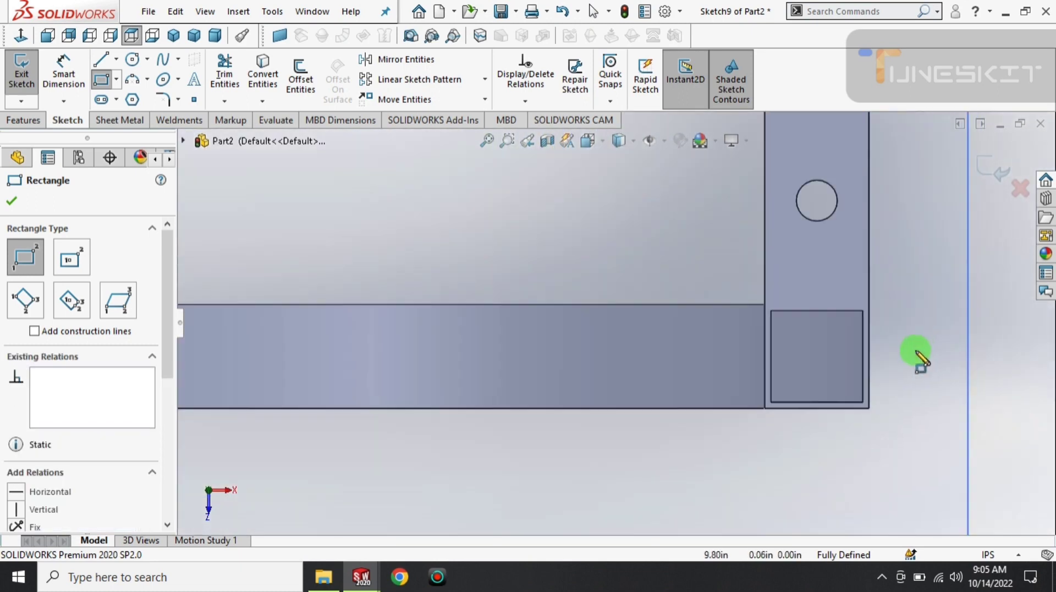
{"action": "scroll", "coordinate": [691, 435], "scroll_direction": "down", "scroll_amount": 1}
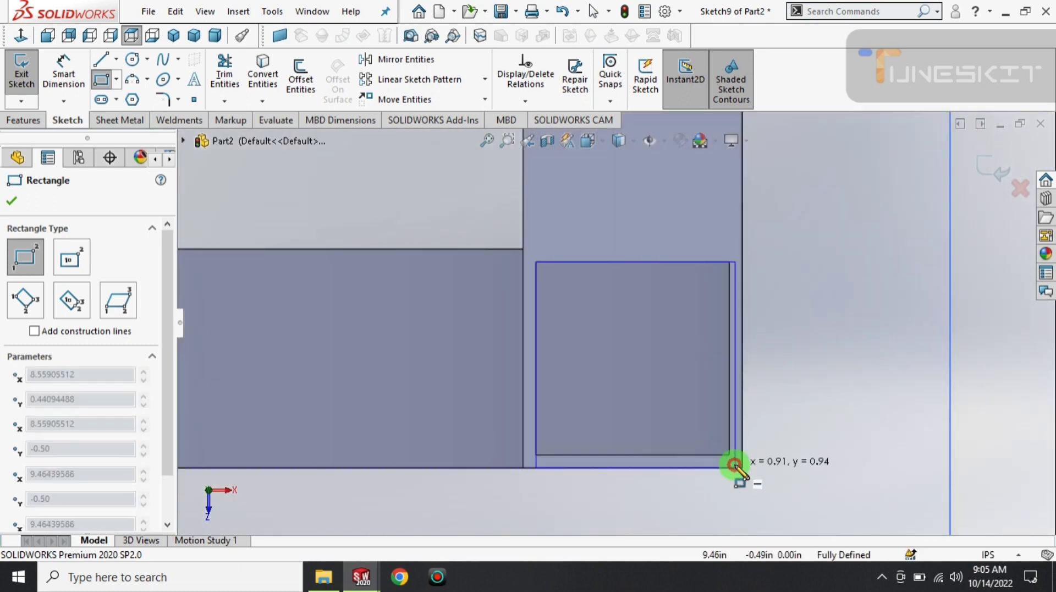
{"action": "mouse_move", "coordinate": [537, 263]}
{"action": "left_mouse_down"}
{"action": "mouse_move", "coordinate": [739, 466]}
{"action": "mouse_move", "coordinate": [522, 250]}
{"action": "left_mouse_up"}
{"action": "scroll", "coordinate": [519, 313], "scroll_direction": "up", "scroll_amount": 2}
{"action": "scroll", "coordinate": [518, 302], "scroll_direction": "up", "scroll_amount": 2}
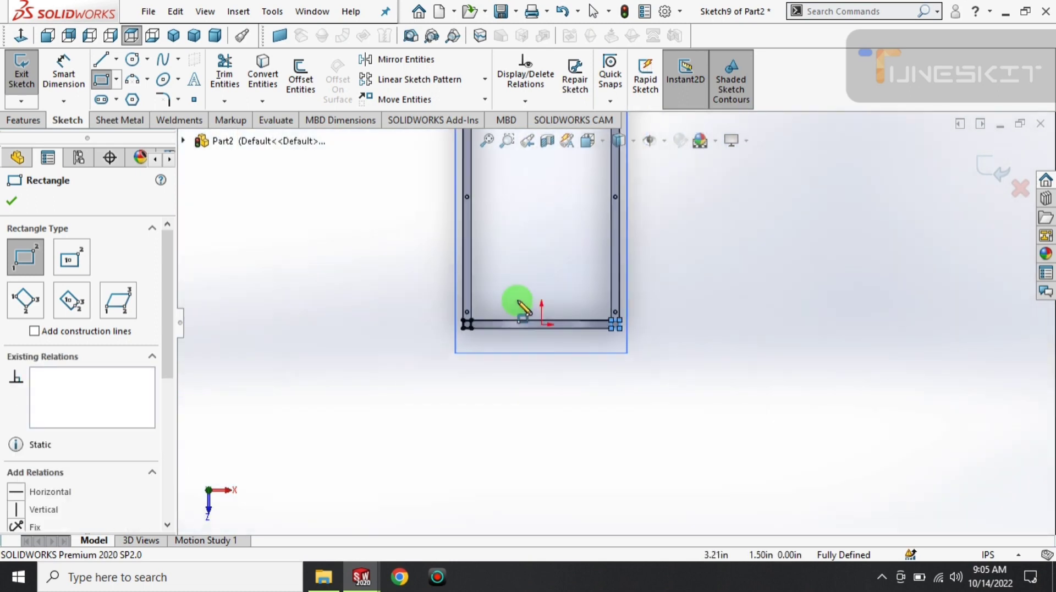
{"action": "scroll", "coordinate": [619, 229], "scroll_direction": "up", "scroll_amount": 1}
- Extrude the four corner squares Up To Surface at the U-frame face to form the legs
{"action": "left_click", "coordinate": [26, 122]}
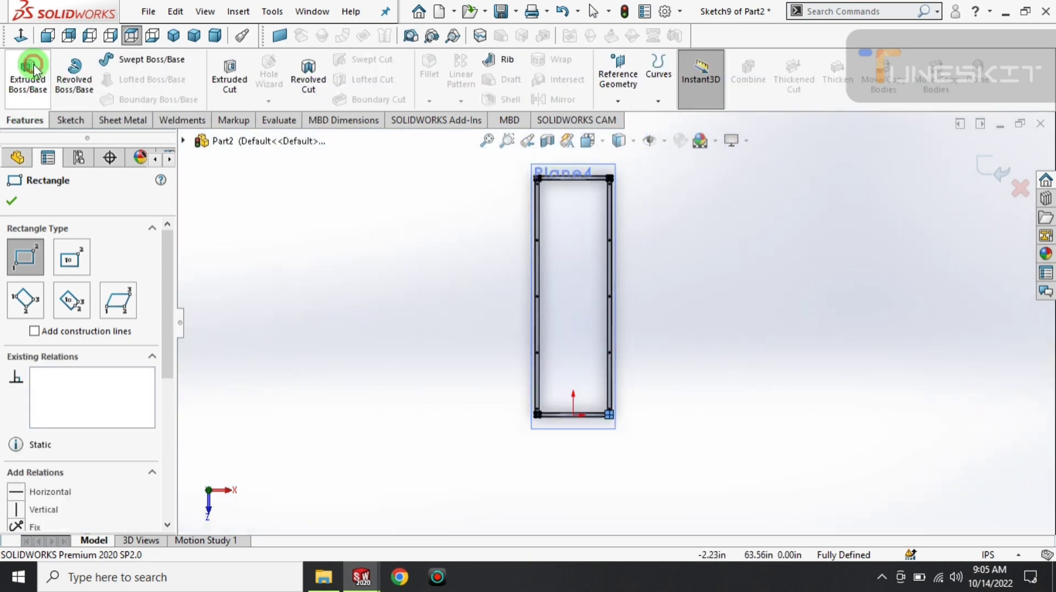
{"action": "left_click", "coordinate": [559, 327]}
{"action": "left_click", "coordinate": [28, 74]}
{"action": "left_click", "coordinate": [172, 44]}
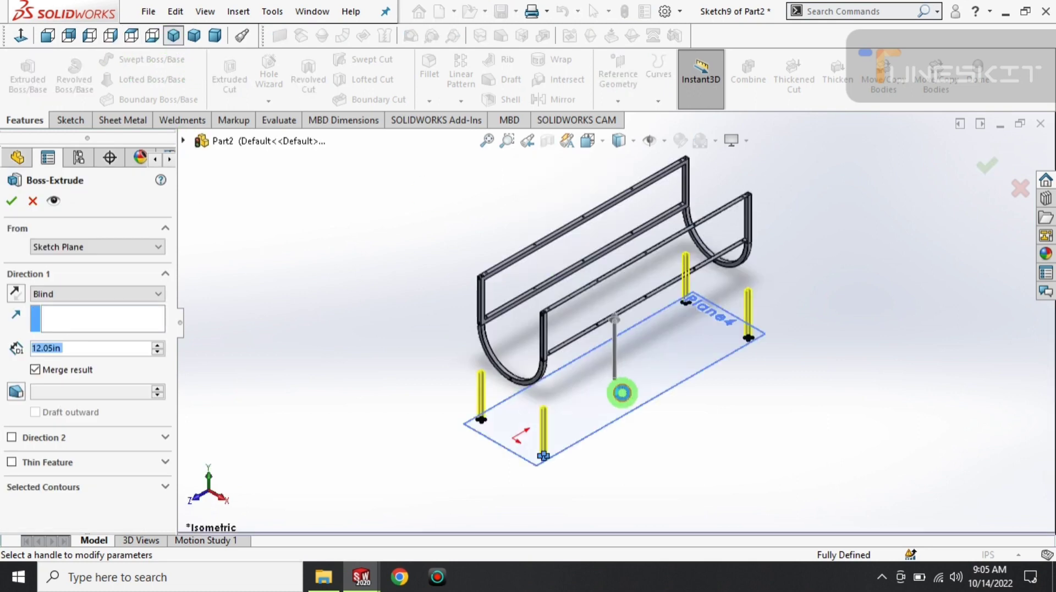
{"action": "left_click", "coordinate": [80, 302]}
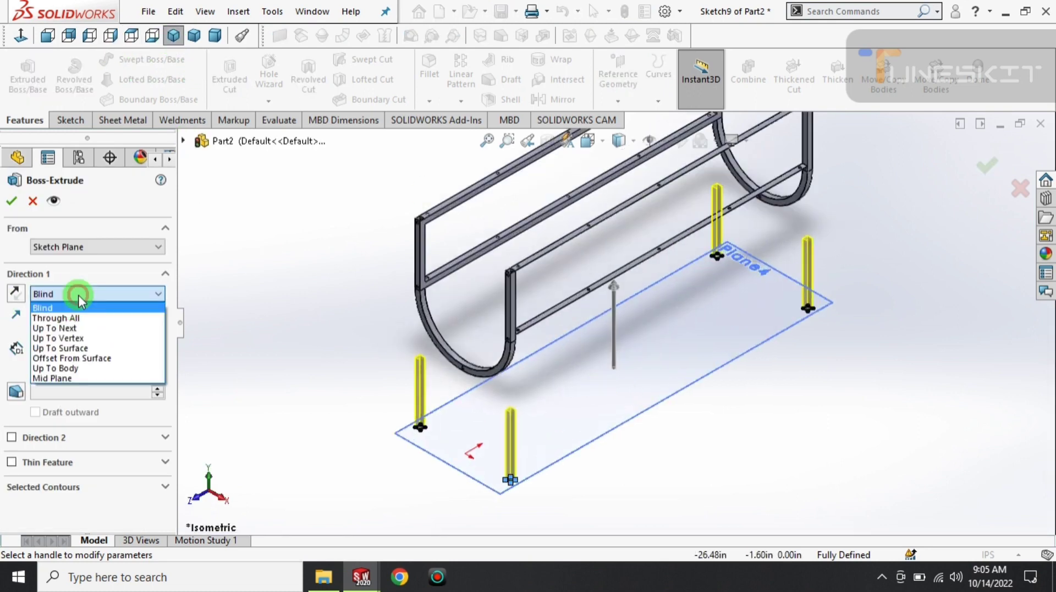
{"action": "left_click", "coordinate": [66, 339]}
{"action": "mouse_move", "coordinate": [510, 324]}
{"action": "middle_mouse_down"}
{"action": "mouse_move", "coordinate": [537, 323]}
{"action": "mouse_move", "coordinate": [484, 359]}
{"action": "middle_mouse_up"}
{"action": "scroll", "coordinate": [559, 358], "scroll_direction": "down", "scroll_amount": 5}
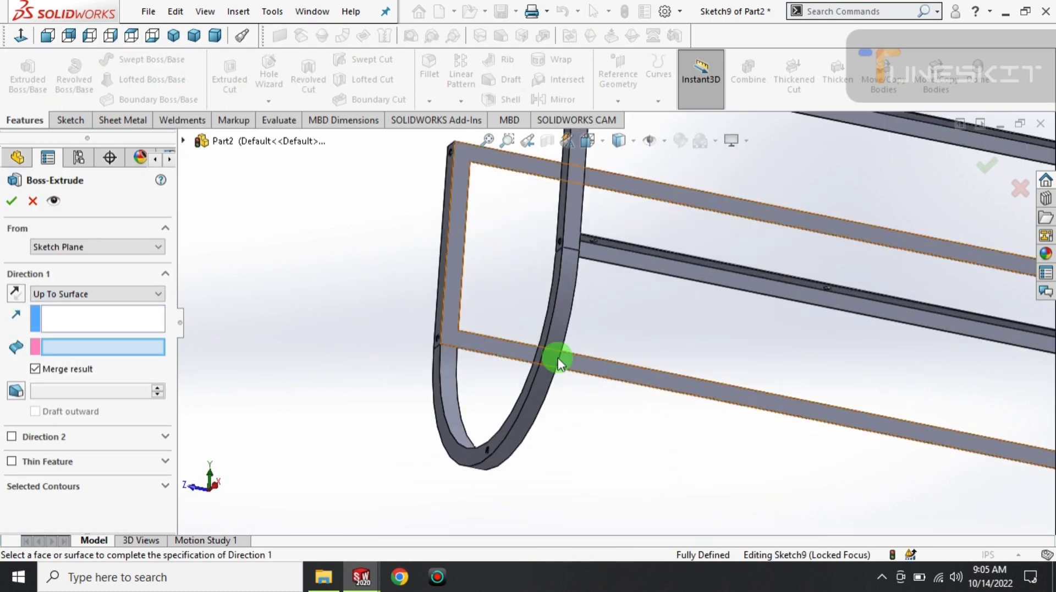
{"action": "left_click", "coordinate": [556, 361]}
{"action": "middle_click_drag", "start_coordinate": [556, 361], "coordinate": [569, 428]}
{"action": "left_click", "coordinate": [11, 200]}
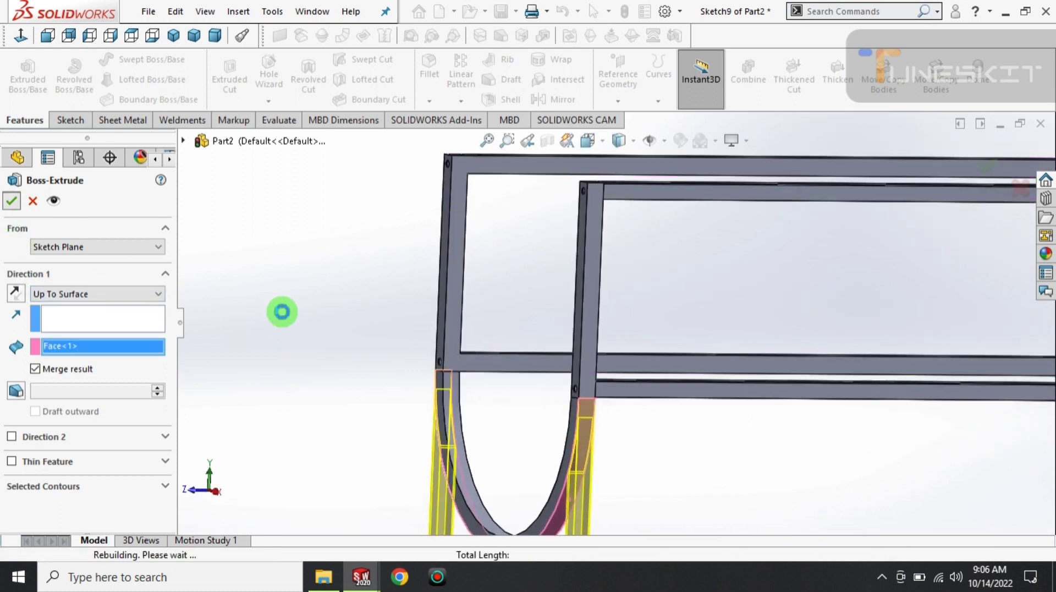
- Hide Plane4 and show the rack in isometric view
{"action": "scroll", "coordinate": [375, 431], "scroll_direction": "up", "scroll_amount": 5}
{"action": "scroll", "coordinate": [556, 443], "scroll_direction": "up", "scroll_amount": 3}
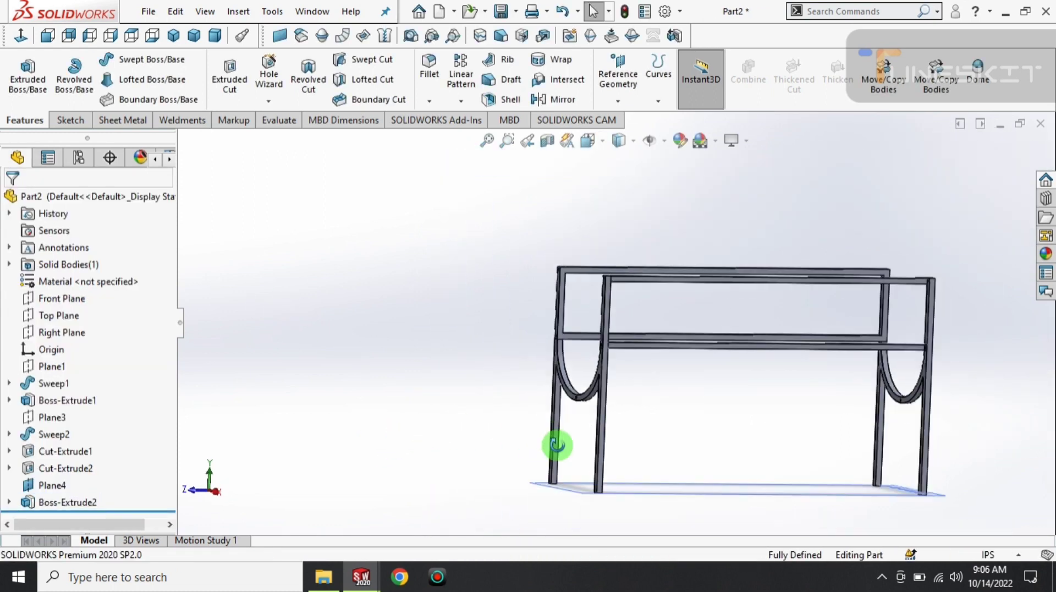
{"action": "middle_click_drag", "start_coordinate": [556, 443], "coordinate": [449, 418]}
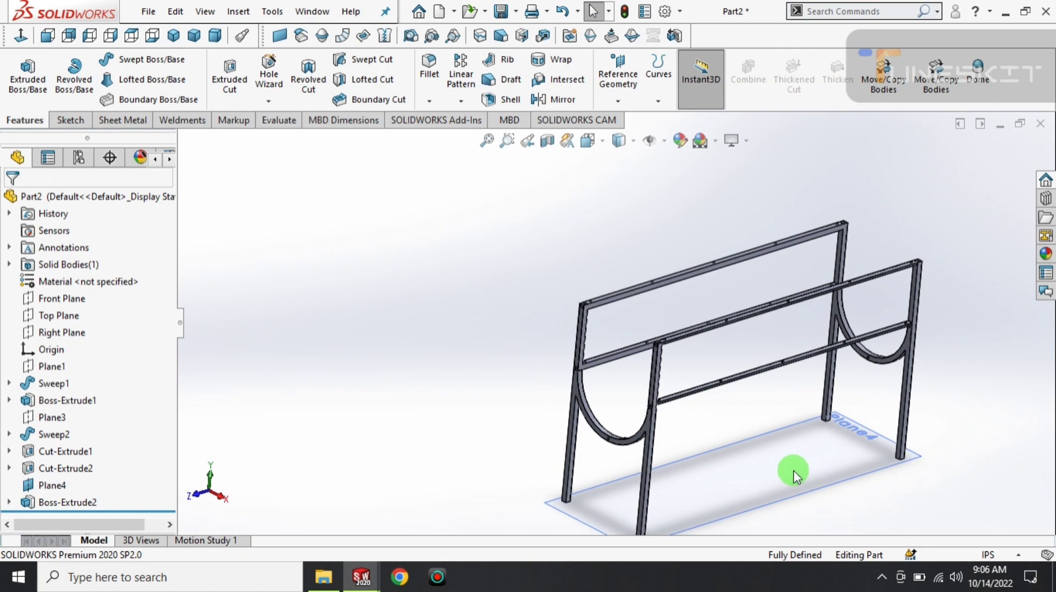
{"action": "left_click", "coordinate": [808, 474]}
{"action": "left_click", "coordinate": [887, 426]}
{"action": "middle_click_drag", "start_coordinate": [361, 352], "coordinate": [471, 349]}
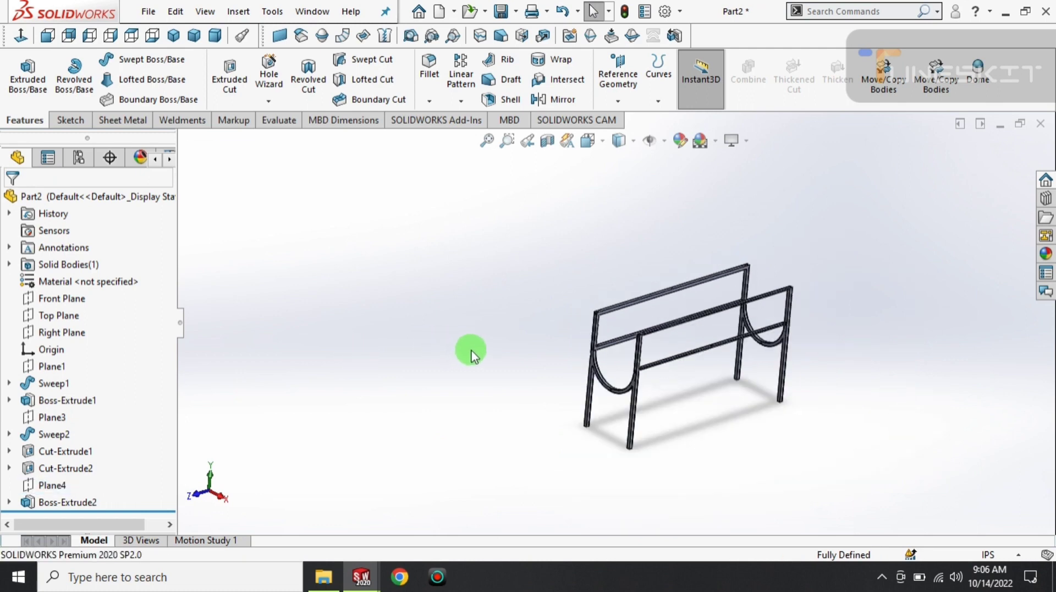
{"action": "left_click", "coordinate": [174, 35]}
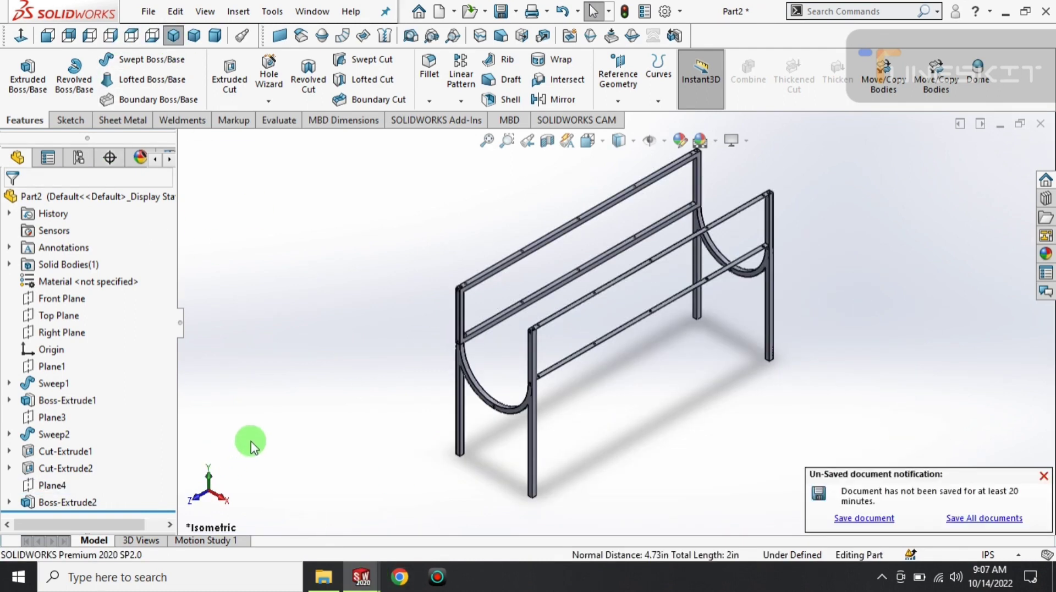
{"action": "left_click", "coordinate": [1043, 474]}
{"action": "middle_click_drag", "start_coordinate": [478, 326], "coordinate": [618, 415]}
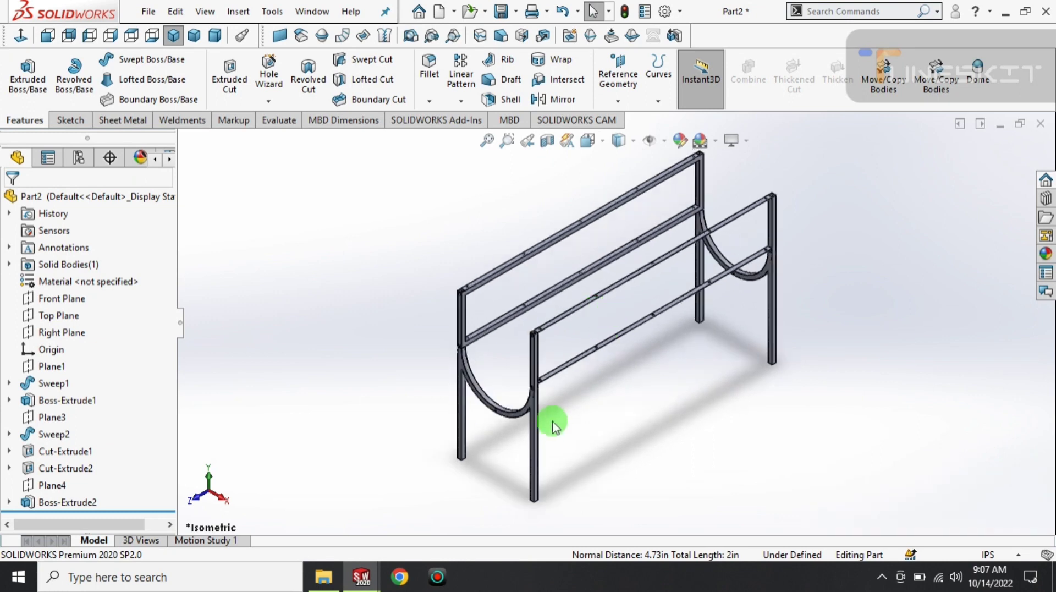
{"action": "left_click", "coordinate": [617, 414]}
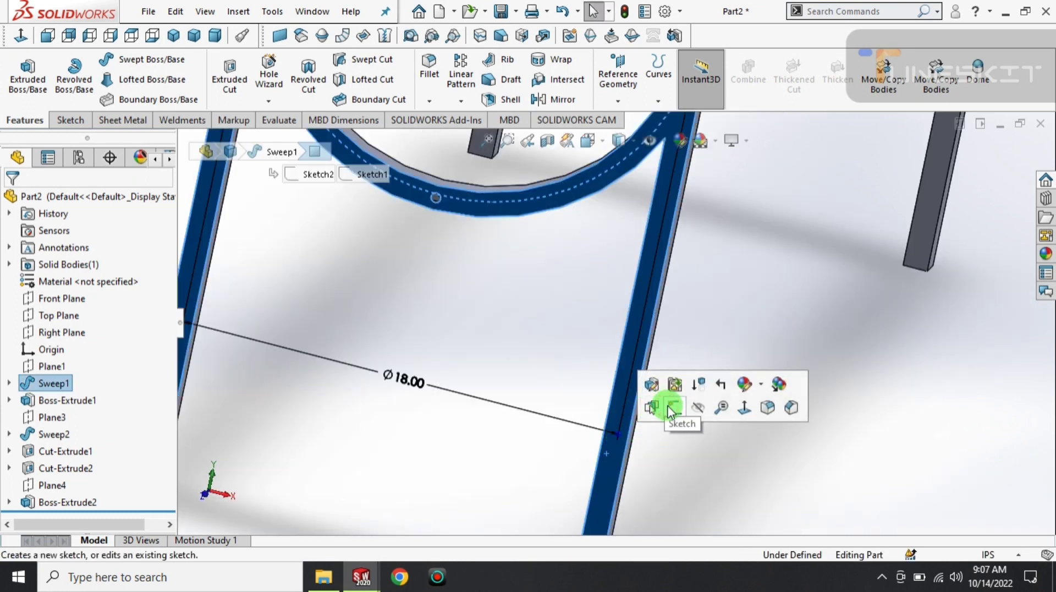
- Start a sketch on the leg face and draw two rectangles across the right leg
{"action": "left_click", "coordinate": [671, 407]}
{"action": "scroll", "coordinate": [715, 440], "scroll_direction": "down", "scroll_amount": 3}
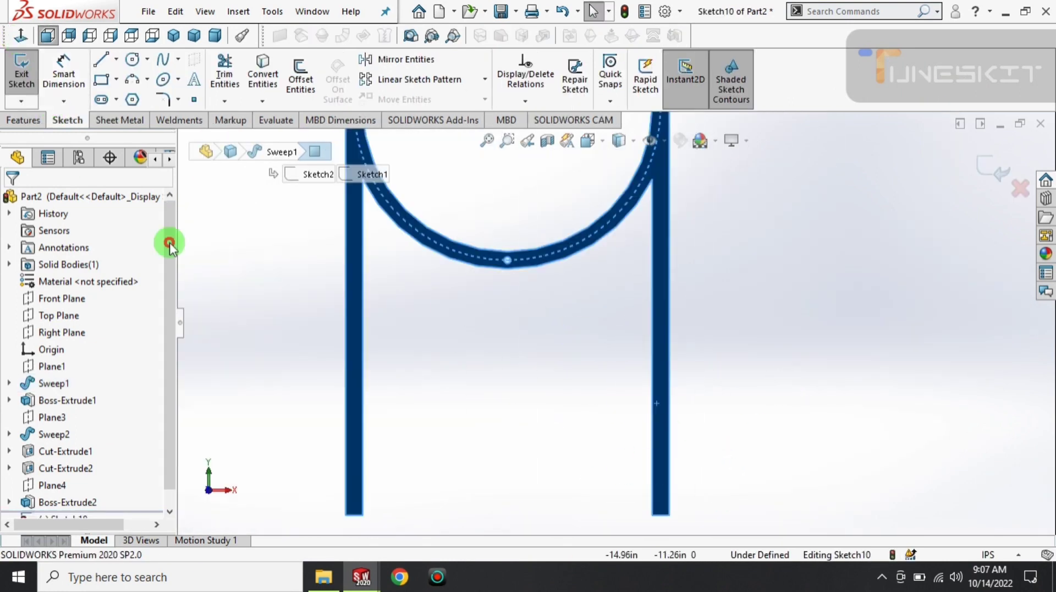
{"action": "key", "text": "Escape"}
{"action": "left_click", "coordinate": [101, 79]}
{"action": "left_click", "coordinate": [652, 457]}
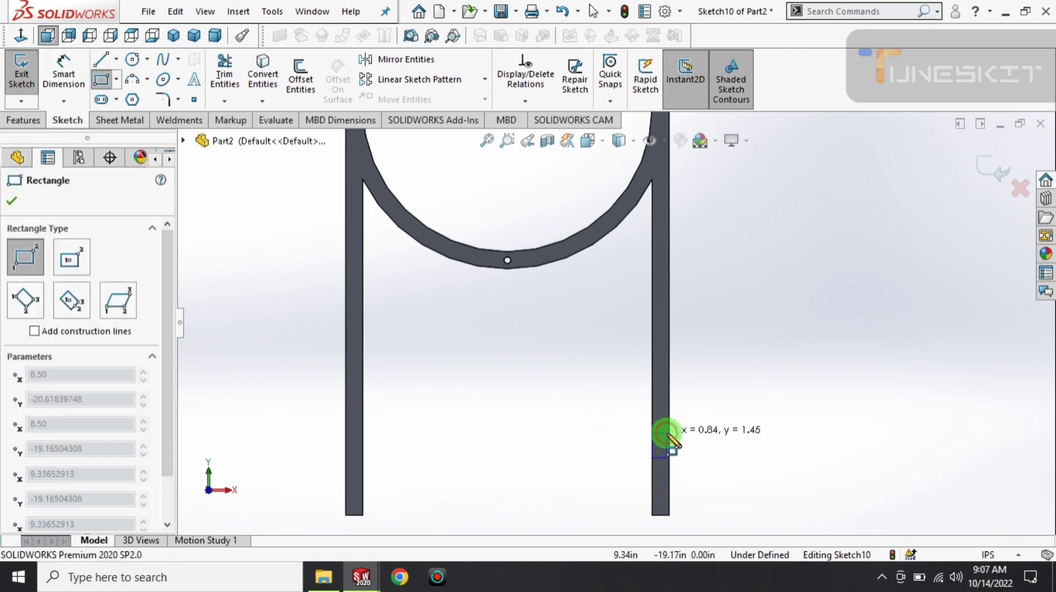
{"action": "left_click", "coordinate": [670, 425]}
{"action": "left_click", "coordinate": [652, 367]}
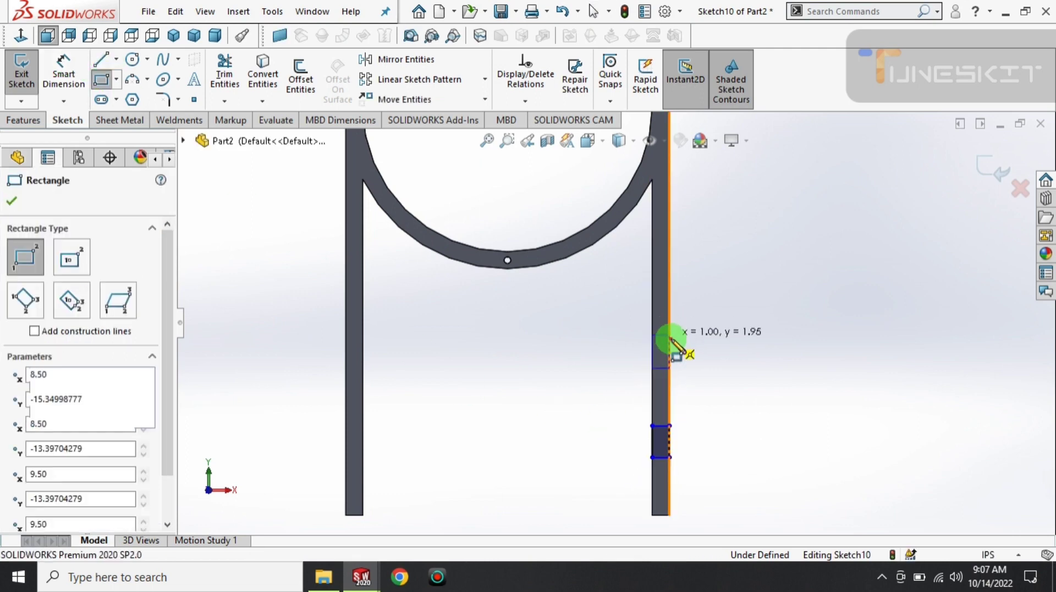
{"action": "left_click", "coordinate": [670, 335]}
- Dimension both rectangles 1.00 high with a 6.00 gap between them
{"action": "key", "text": "d"}
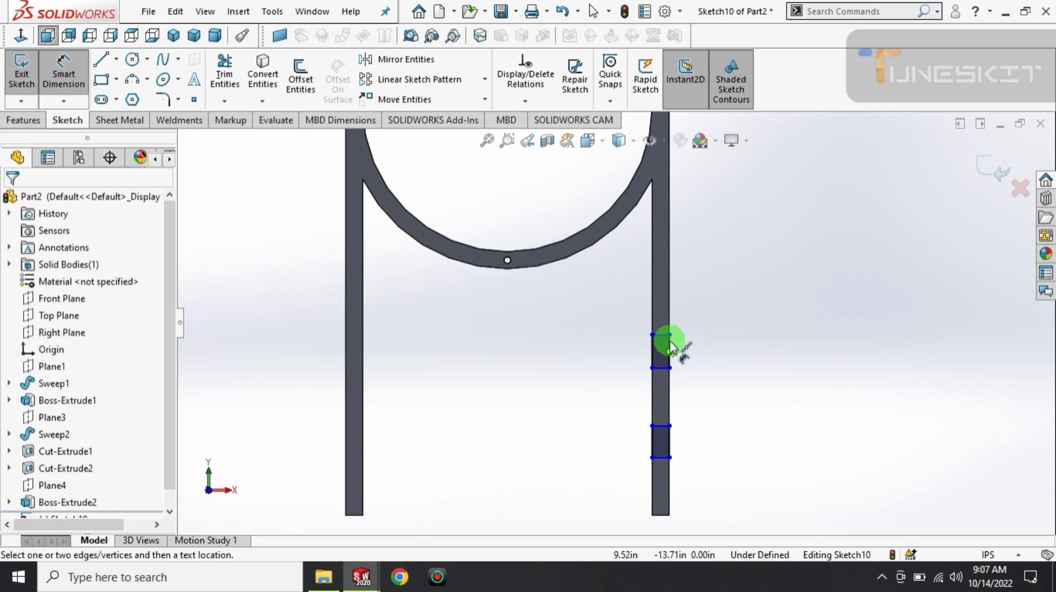
{"action": "left_click", "coordinate": [669, 345]}
{"action": "left_click", "coordinate": [701, 355]}
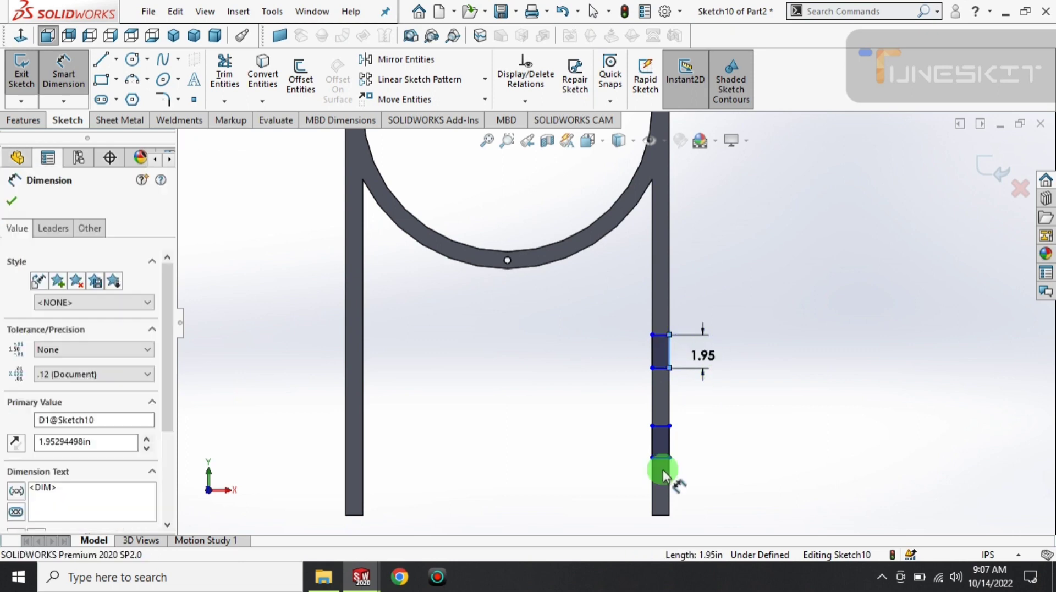
{"action": "left_click", "coordinate": [670, 440]}
{"action": "left_click", "coordinate": [704, 438]}
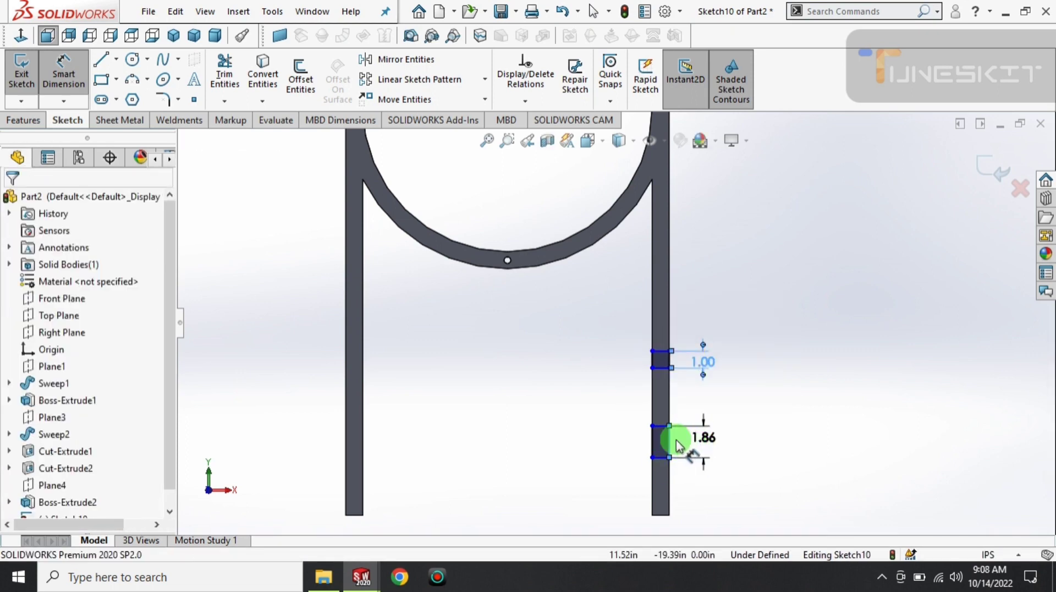
{"action": "type", "text": "1"}
{"action": "left_click", "coordinate": [660, 369]}
{"action": "left_click", "coordinate": [659, 384]}
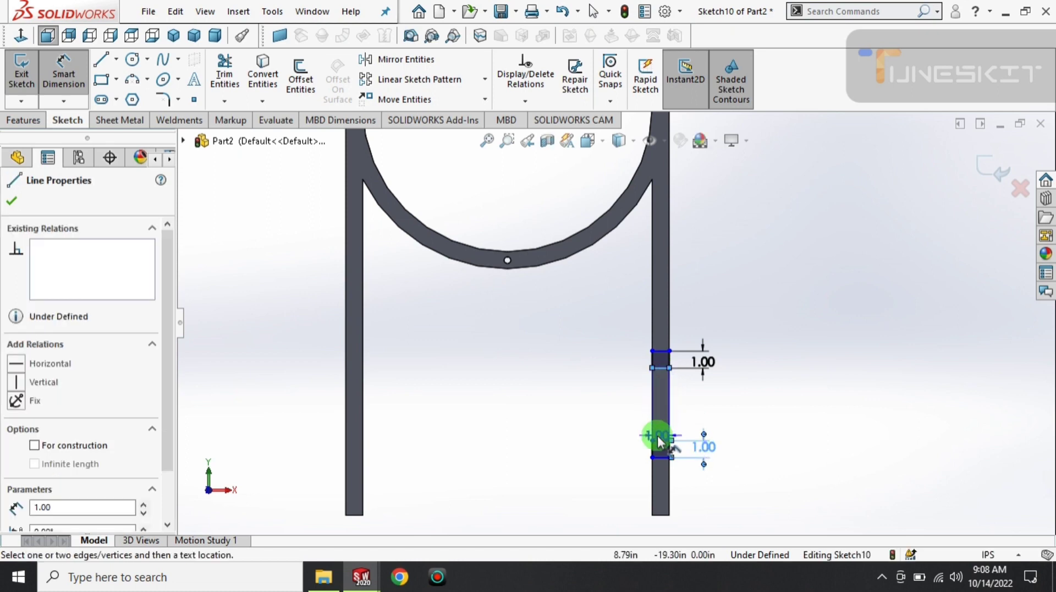
{"action": "left_click", "coordinate": [655, 438]}
{"action": "left_click", "coordinate": [693, 411]}
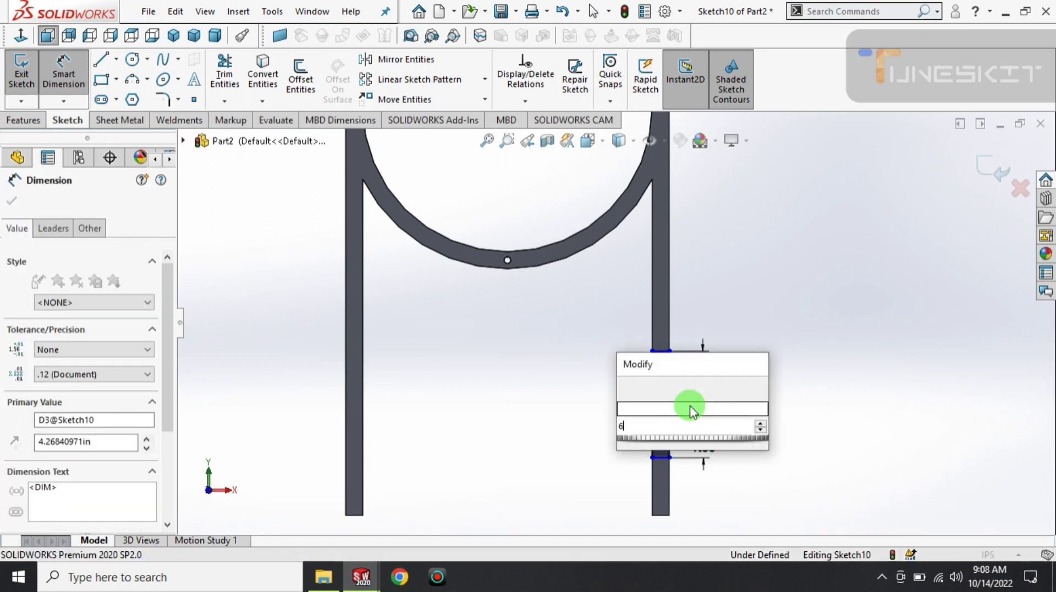
{"action": "type", "text": "6"}
{"action": "key", "text": "Return"}
- Place the lower rectangle 4.63 above the bottom of the leg
{"action": "left_click", "coordinate": [664, 459]}
{"action": "left_click", "coordinate": [662, 516]}
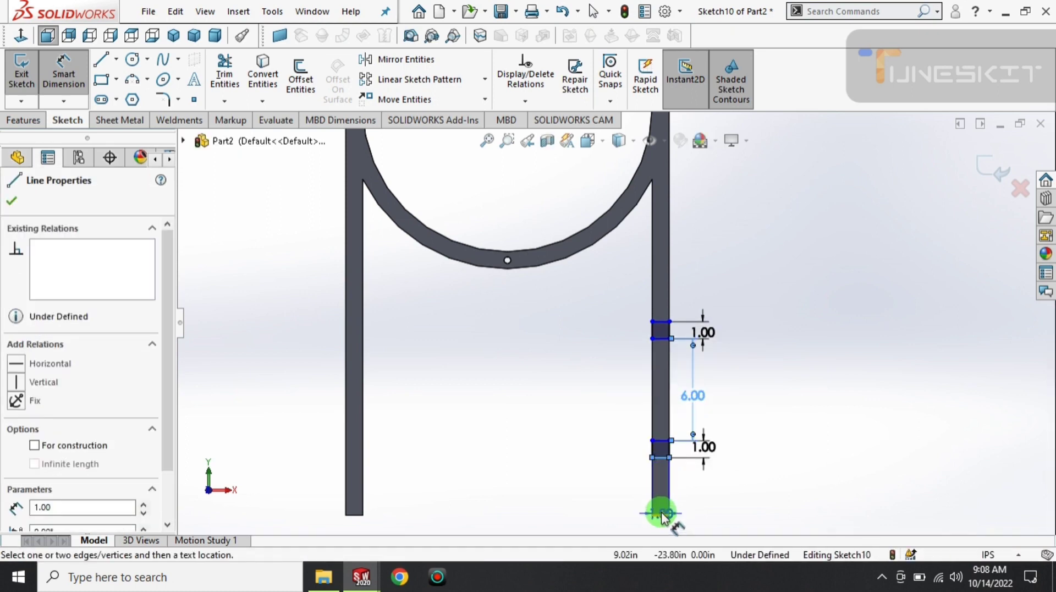
{"action": "left_click", "coordinate": [680, 493]}
{"action": "left_click", "coordinate": [632, 317]}
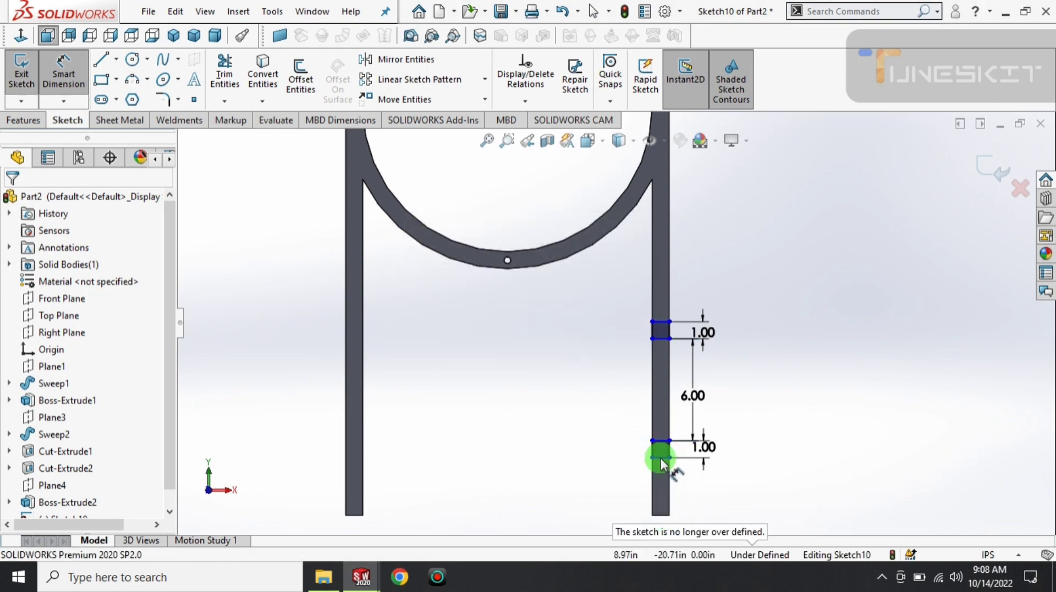
{"action": "left_click", "coordinate": [661, 495]}
{"action": "left_click", "coordinate": [663, 516]}
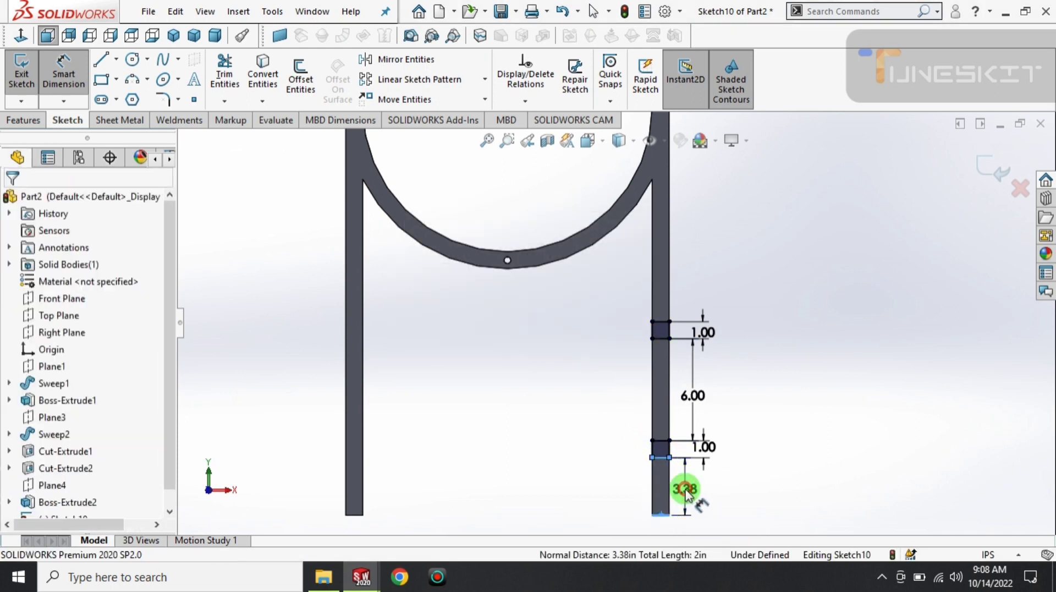
{"action": "left_click", "coordinate": [686, 491]}
{"action": "type", "text": "4.63"}
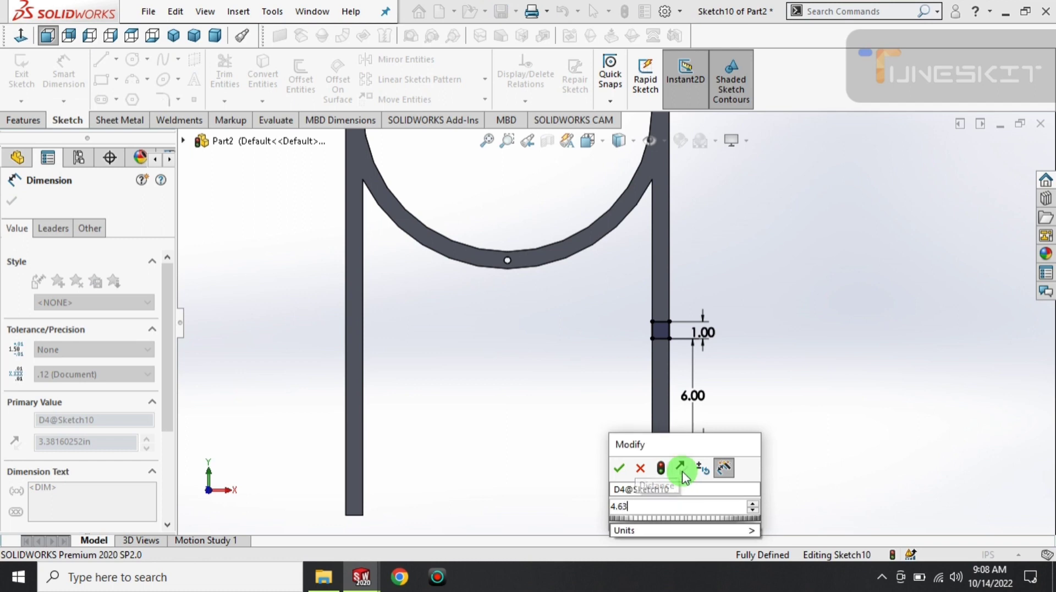
{"action": "key", "text": "Return"}
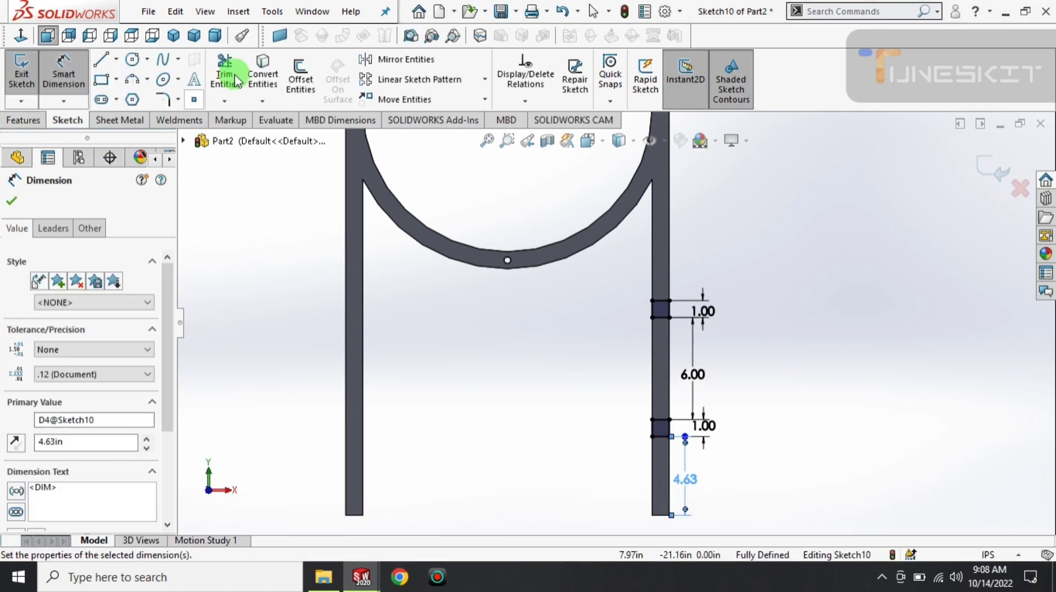
{"action": "left_click", "coordinate": [418, 59]}
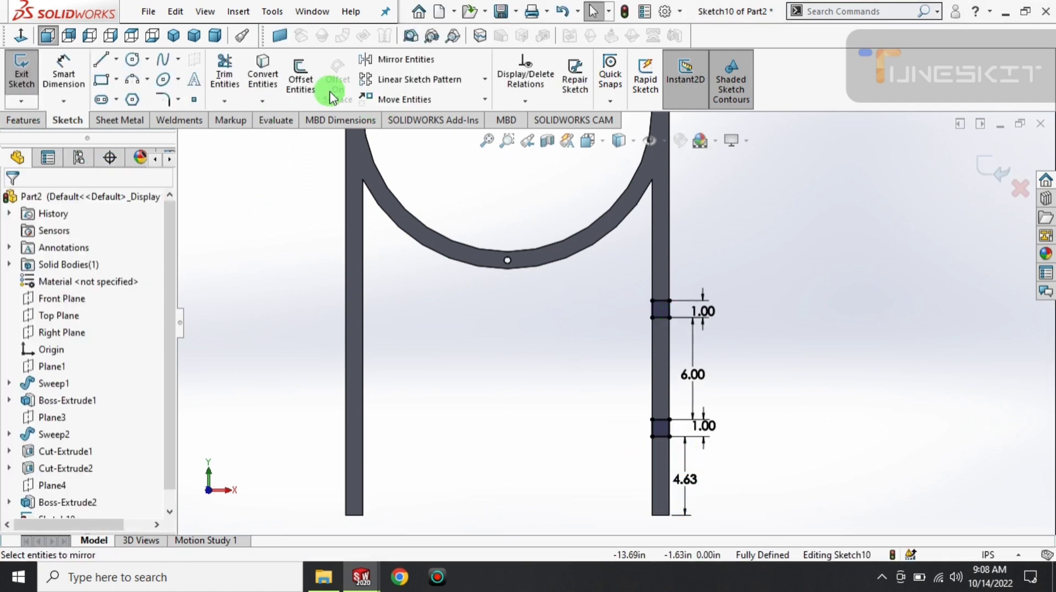
{"action": "left_click", "coordinate": [300, 77]}
- Offset the top and bottom squares inward by 0.059in to make hollow tube walls
{"action": "scroll", "coordinate": [660, 324], "scroll_direction": "down", "scroll_amount": 3}
{"action": "scroll", "coordinate": [660, 325], "scroll_direction": "down", "scroll_amount": 2}
{"action": "left_click", "coordinate": [651, 308]}
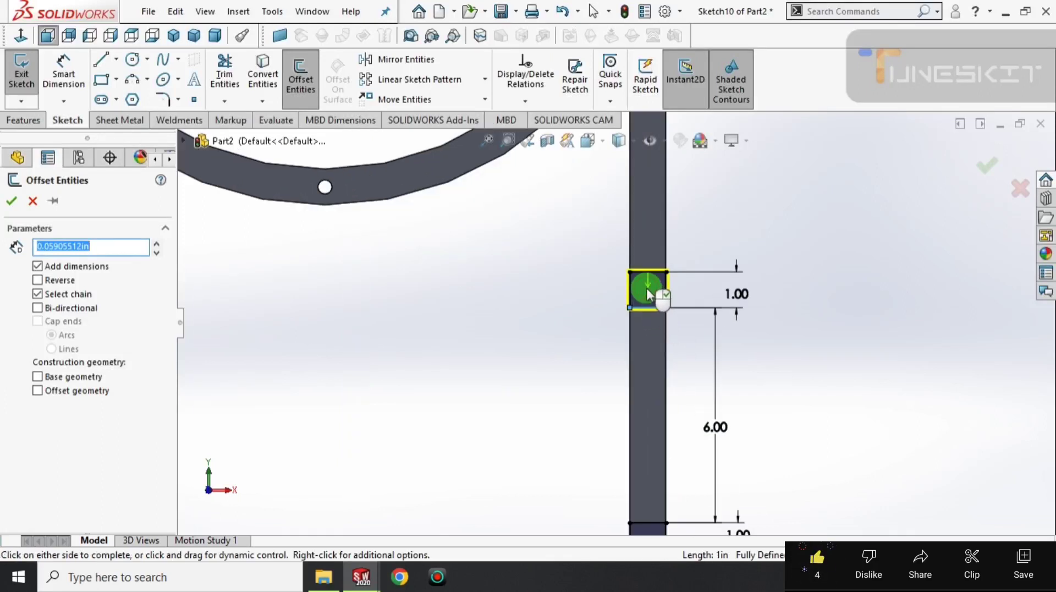
{"action": "left_click", "coordinate": [649, 304]}
{"action": "key", "text": "Return"}
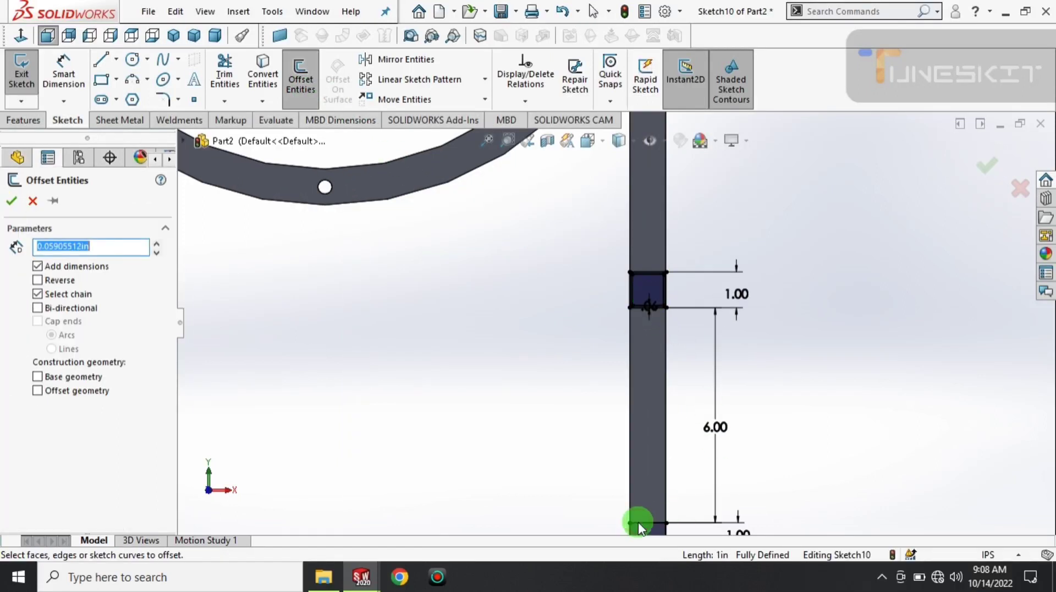
{"action": "left_click", "coordinate": [648, 528]}
{"action": "left_click", "coordinate": [650, 532]}
{"action": "scroll", "coordinate": [646, 529], "scroll_direction": "up", "scroll_amount": 2}
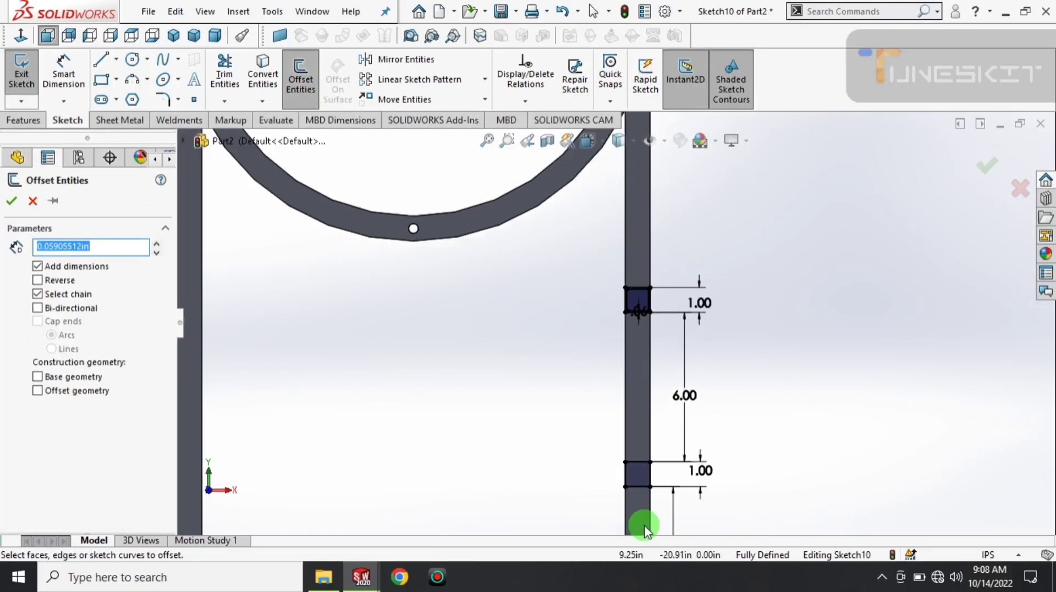
{"action": "scroll", "coordinate": [644, 526], "scroll_direction": "down", "scroll_amount": 2}
{"action": "left_click", "coordinate": [632, 413]}
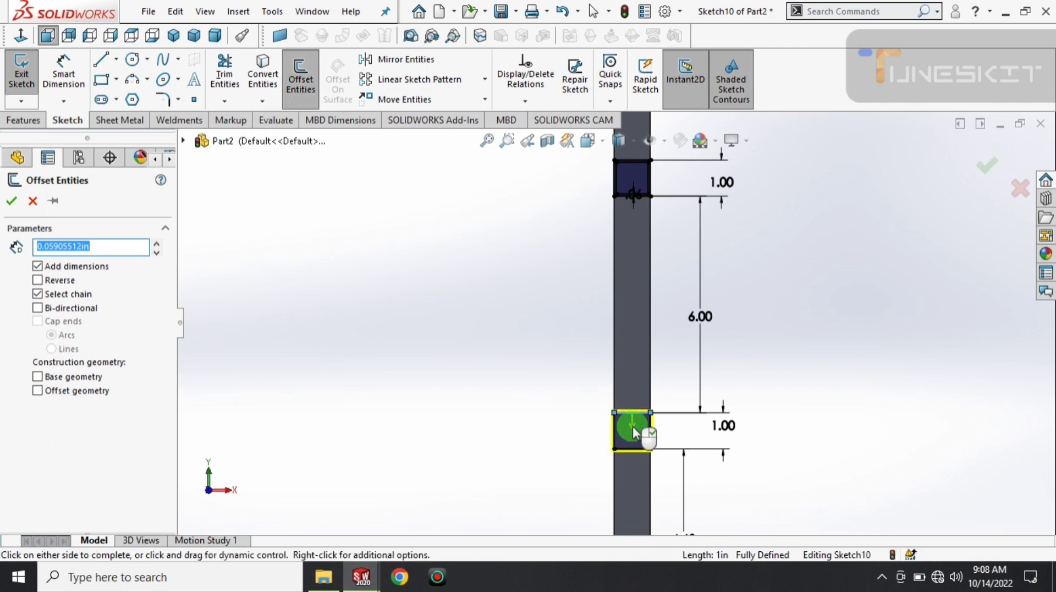
{"action": "left_click", "coordinate": [633, 426]}
{"action": "scroll", "coordinate": [547, 396], "scroll_direction": "up", "scroll_amount": 2}
- Mirror both right-leg tube profiles about the Right Plane onto the left leg
{"action": "left_click", "coordinate": [389, 70]}
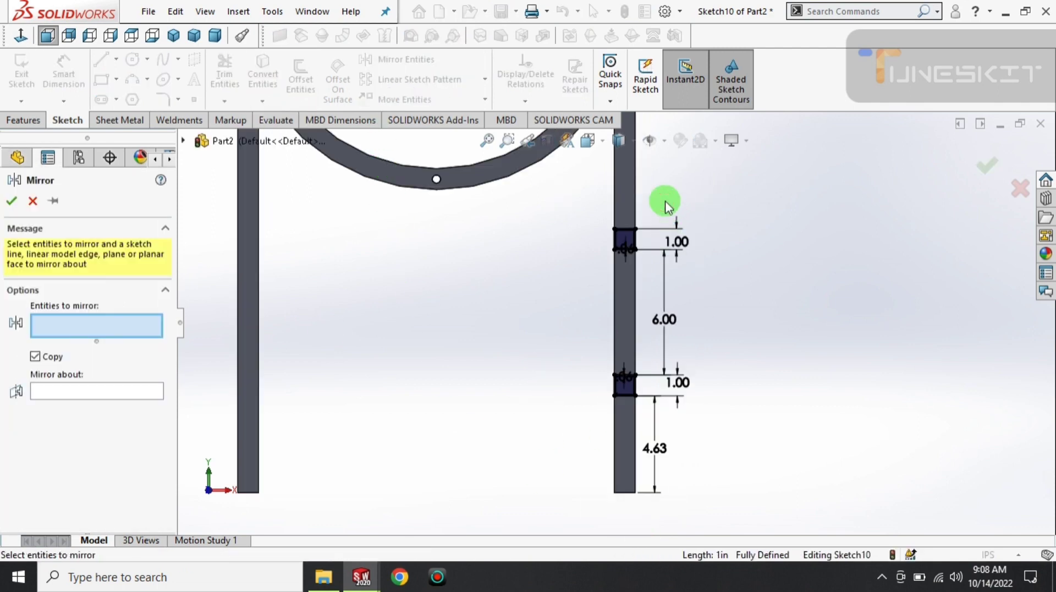
{"action": "left_click_drag", "start_coordinate": [667, 205], "coordinate": [462, 448]}
{"action": "scroll", "coordinate": [170, 324], "scroll_direction": "down", "scroll_amount": 3}
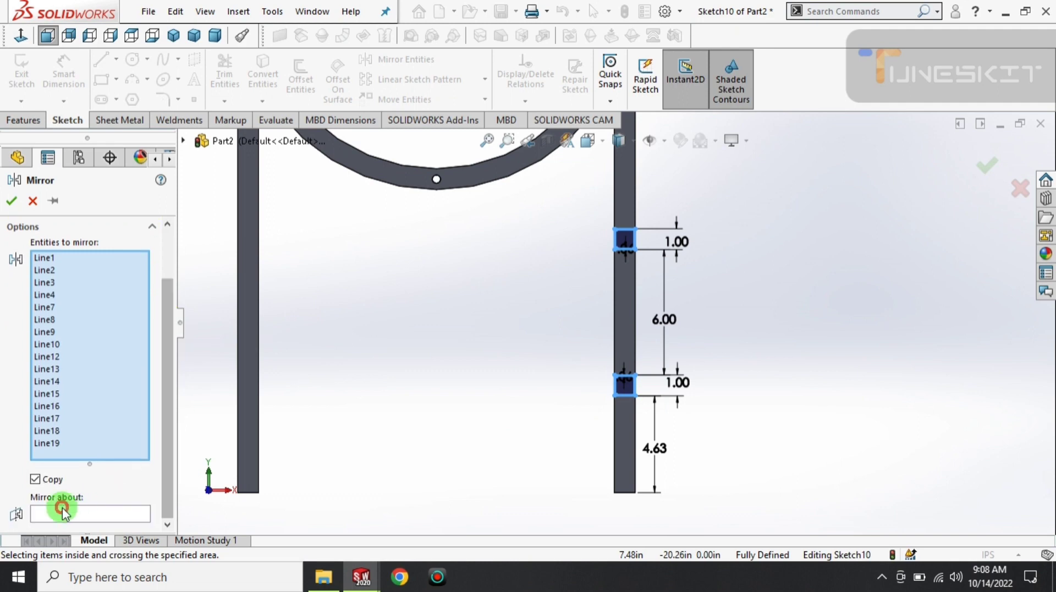
{"action": "left_click", "coordinate": [66, 511]}
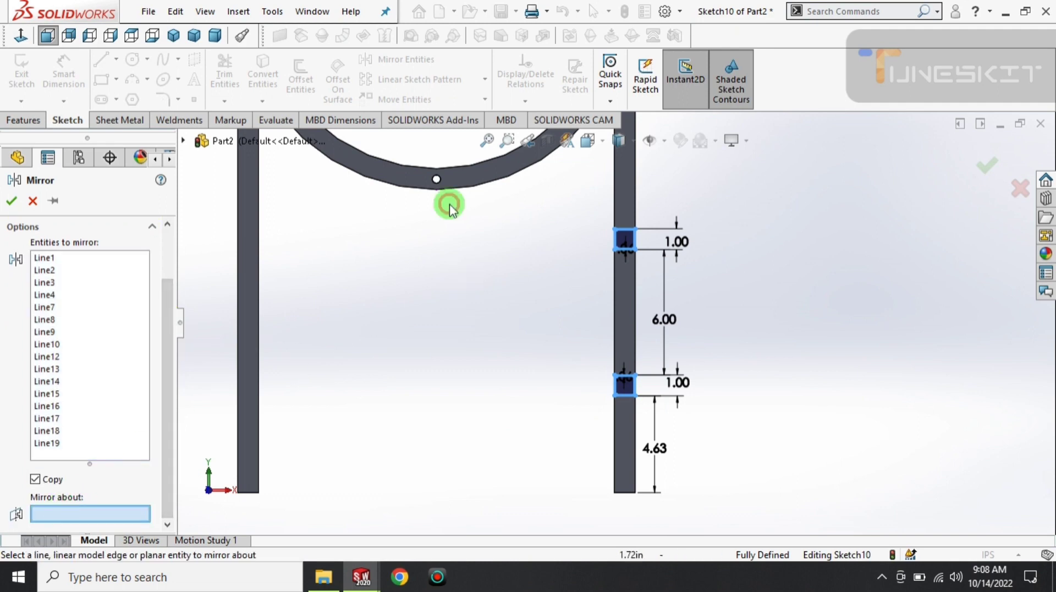
{"action": "left_click", "coordinate": [184, 141]}
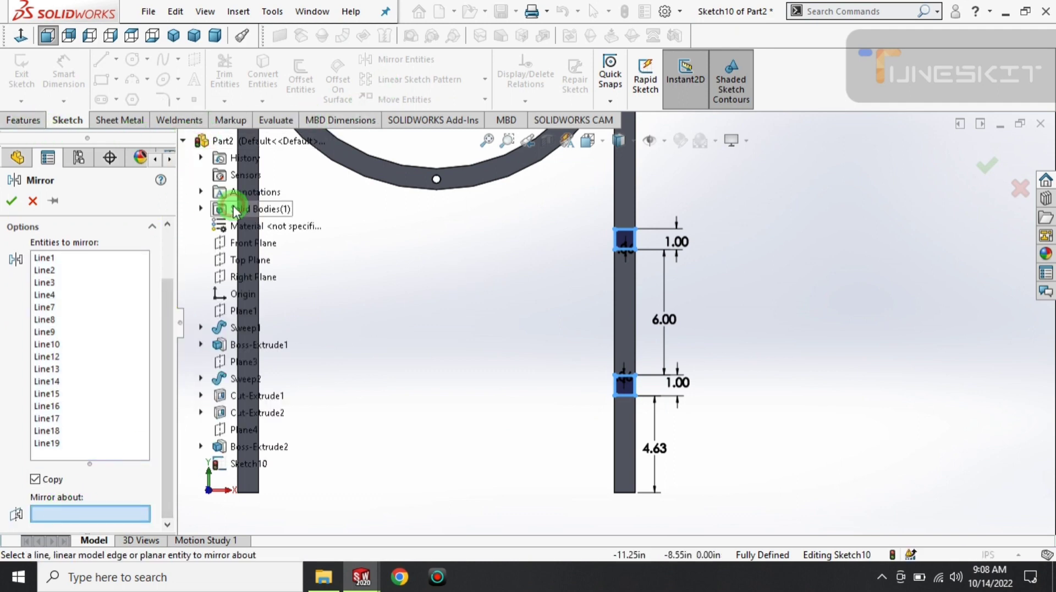
{"action": "left_click", "coordinate": [251, 277]}
{"action": "left_click", "coordinate": [18, 201]}
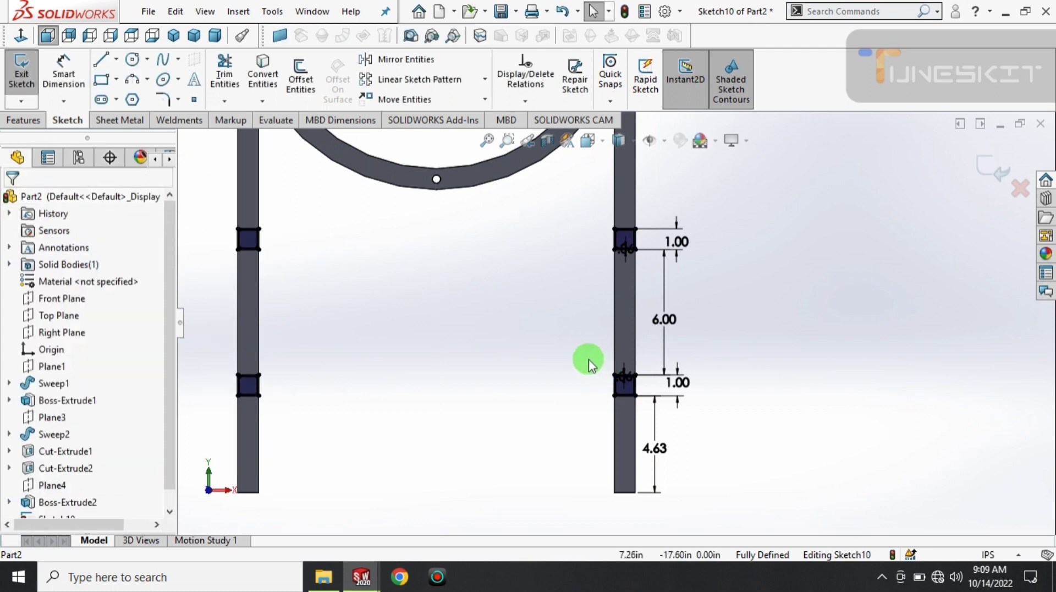
{"action": "scroll", "coordinate": [572, 367], "scroll_direction": "up", "scroll_amount": 2}
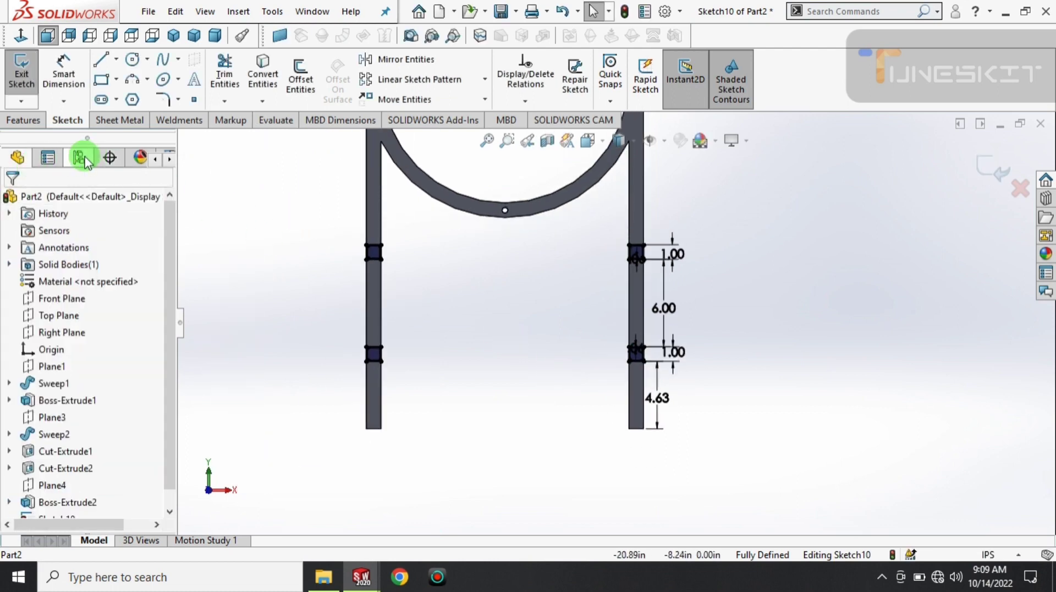
- Extrude Sketch10's tube profiles 58in as rails, starting from a reversed 1.00in offset
{"action": "left_click", "coordinate": [23, 120]}
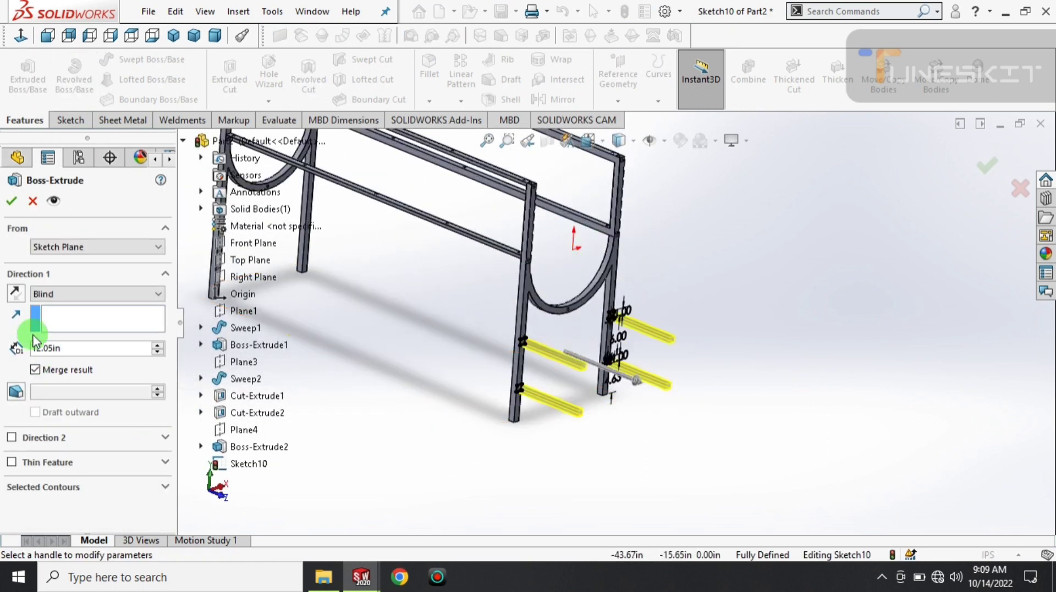
{"action": "left_click", "coordinate": [15, 297]}
{"action": "left_click", "coordinate": [82, 246]}
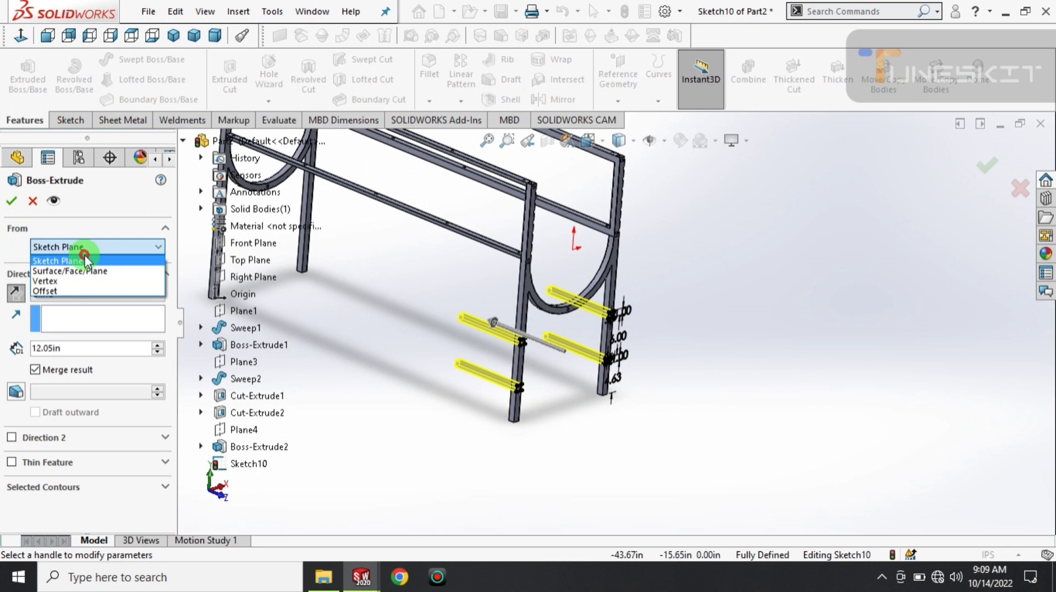
{"action": "left_click", "coordinate": [77, 292]}
{"action": "type", "text": "1.00in"}
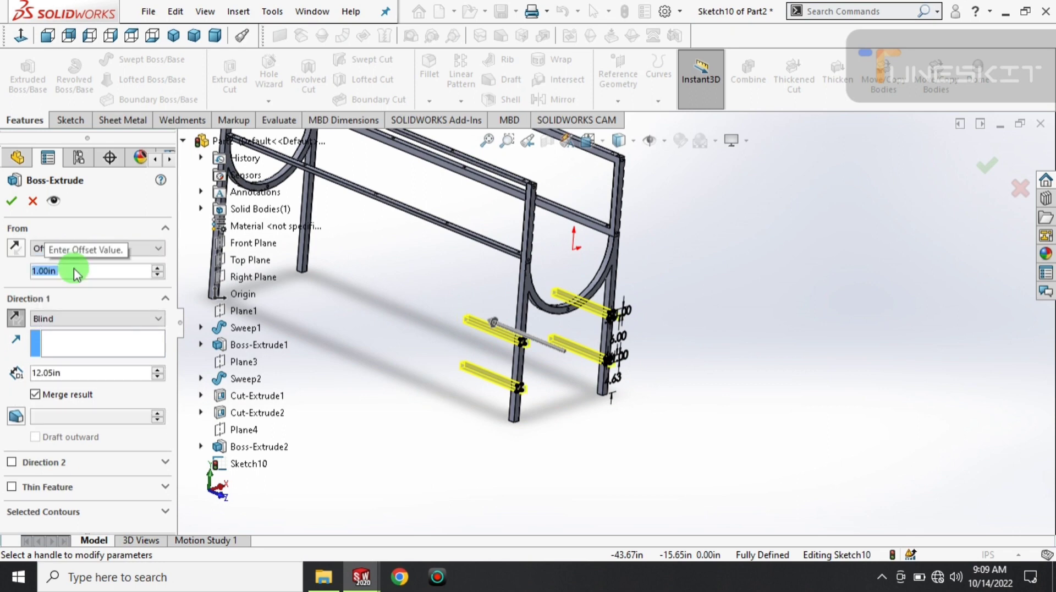
{"action": "scroll", "coordinate": [530, 365], "scroll_direction": "down", "scroll_amount": 5}
{"action": "left_click", "coordinate": [16, 319]}
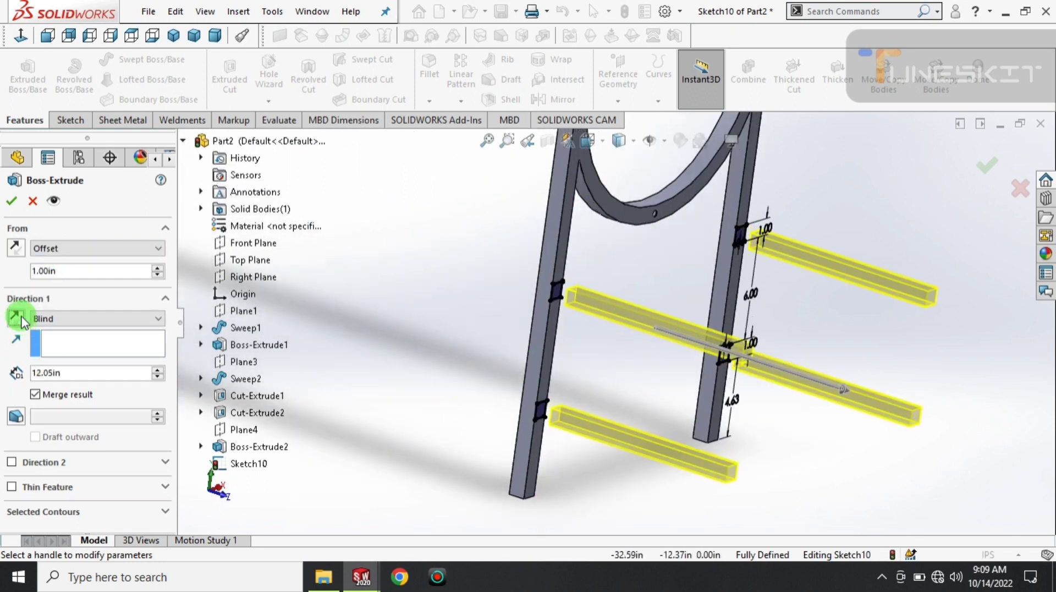
{"action": "left_click", "coordinate": [18, 249]}
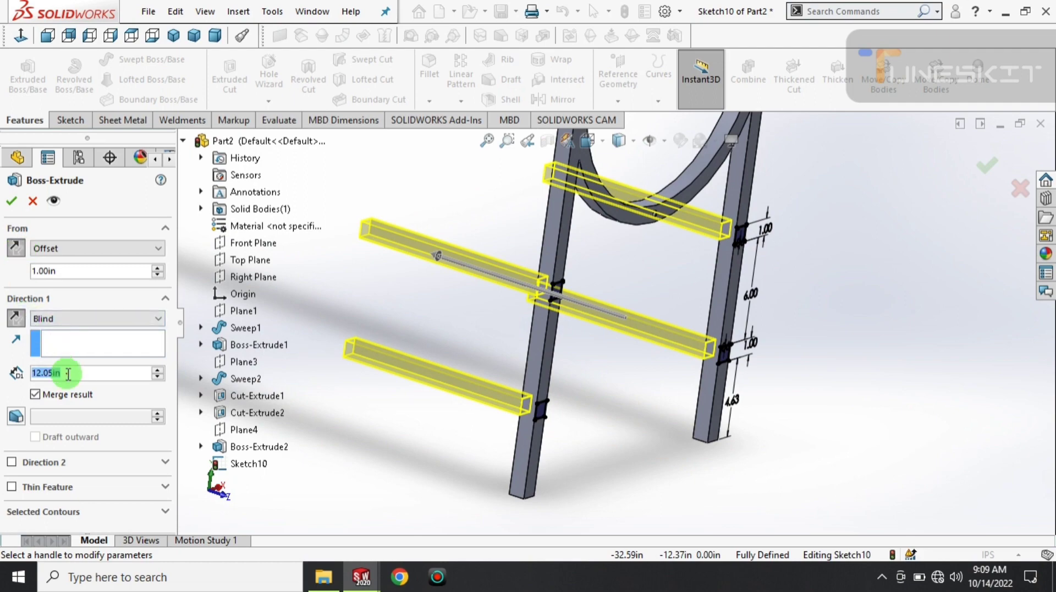
{"action": "type", "text": "58"}
{"action": "key", "text": "Return"}
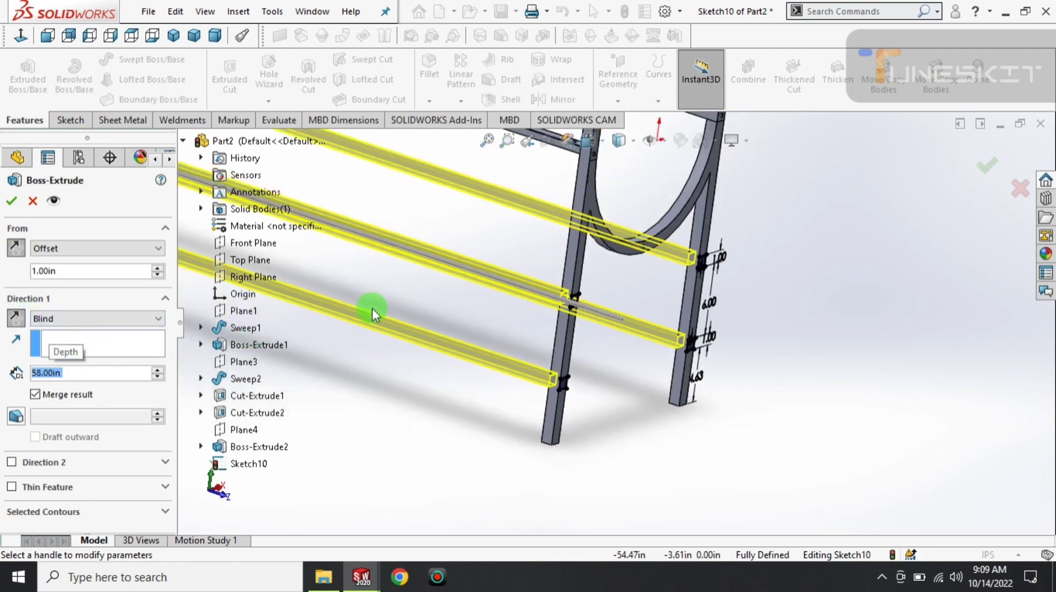
{"action": "scroll", "coordinate": [371, 308], "scroll_direction": "up", "scroll_amount": 5}
{"action": "scroll", "coordinate": [464, 213], "scroll_direction": "down", "scroll_amount": 5}
{"action": "scroll", "coordinate": [465, 214], "scroll_direction": "down", "scroll_amount": 3}
{"action": "scroll", "coordinate": [465, 266], "scroll_direction": "down", "scroll_amount": 2}
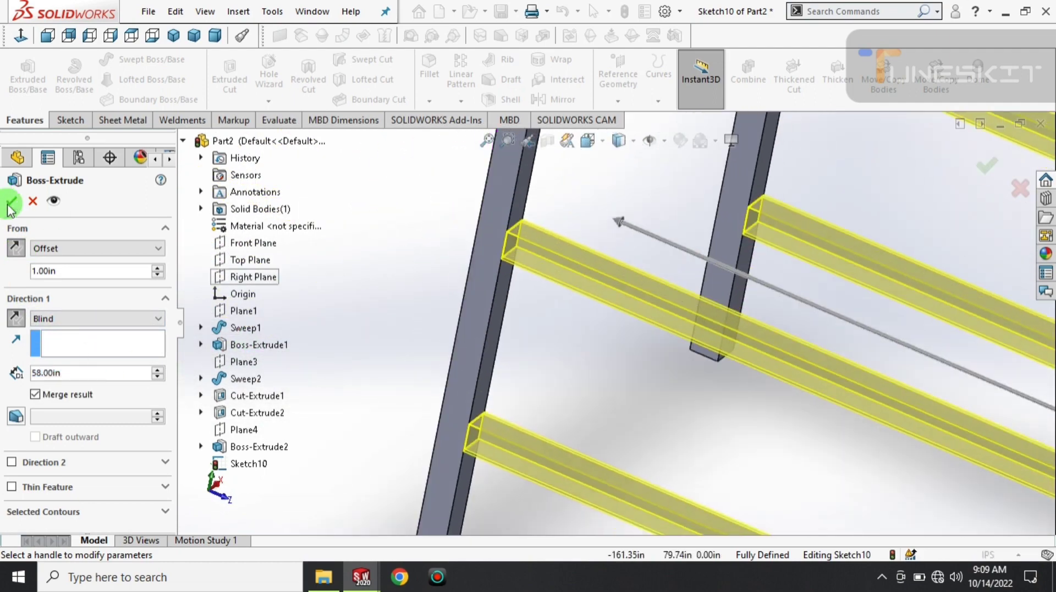
{"action": "key", "text": "Return"}
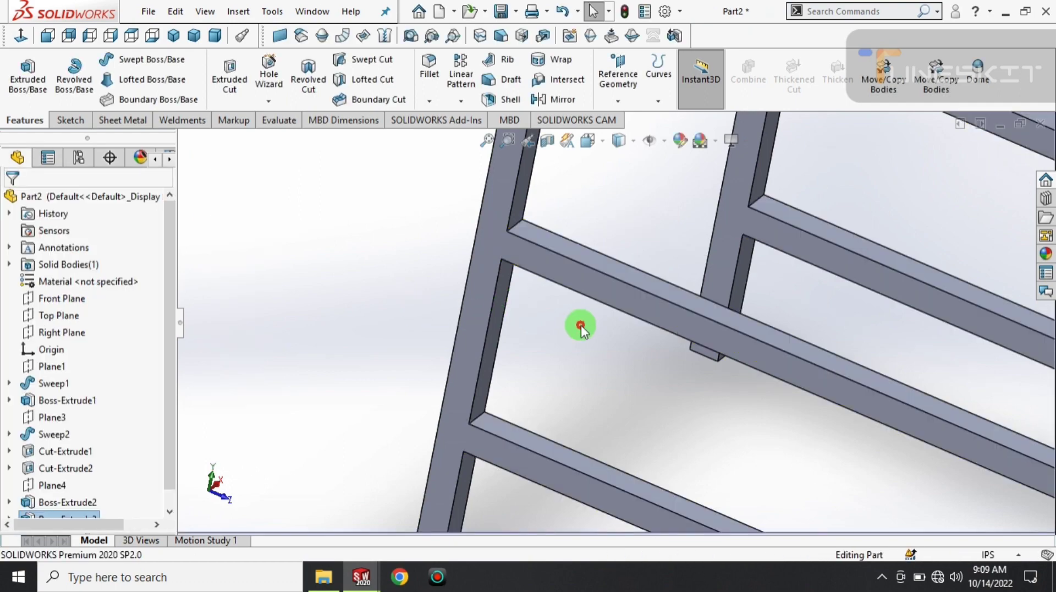
- View the frame from the Right side, checking hidden lines, then return to shaded with edges
{"action": "scroll", "coordinate": [627, 368], "scroll_direction": "up", "scroll_amount": 5}
{"action": "left_click", "coordinate": [171, 52]}
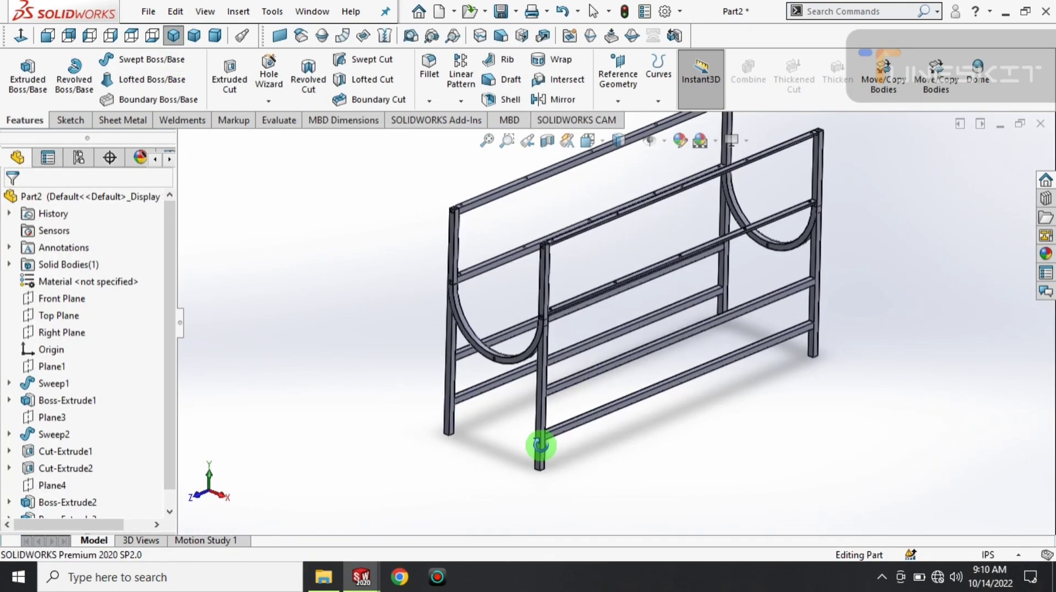
{"action": "middle_click_drag", "start_coordinate": [542, 444], "coordinate": [46, 88]}
{"action": "left_click", "coordinate": [110, 33]}
{"action": "scroll", "coordinate": [349, 363], "scroll_direction": "down", "scroll_amount": 3}
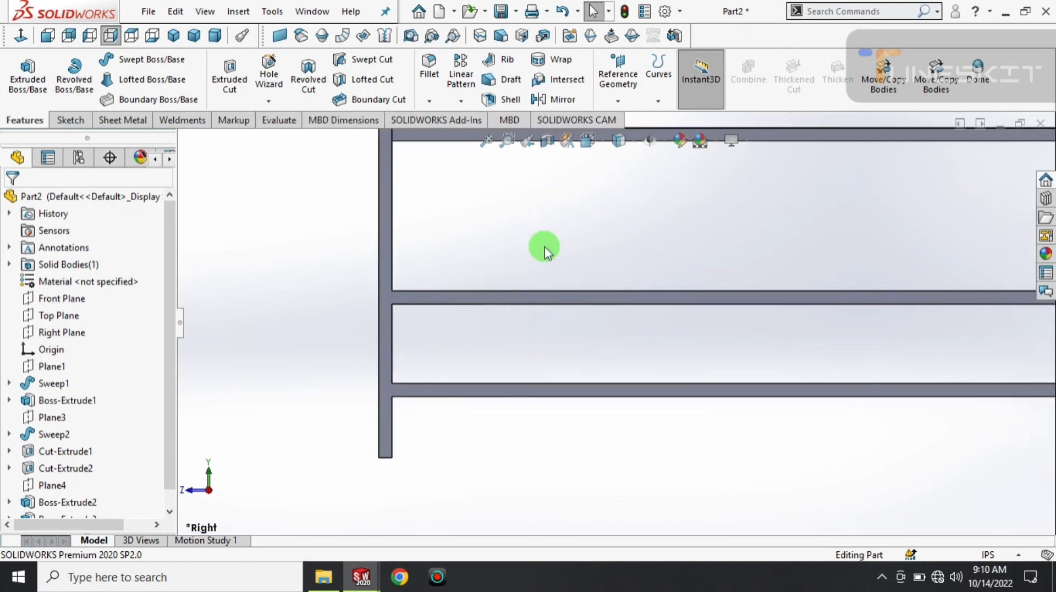
{"action": "scroll", "coordinate": [337, 327], "scroll_direction": "down", "scroll_amount": 3}
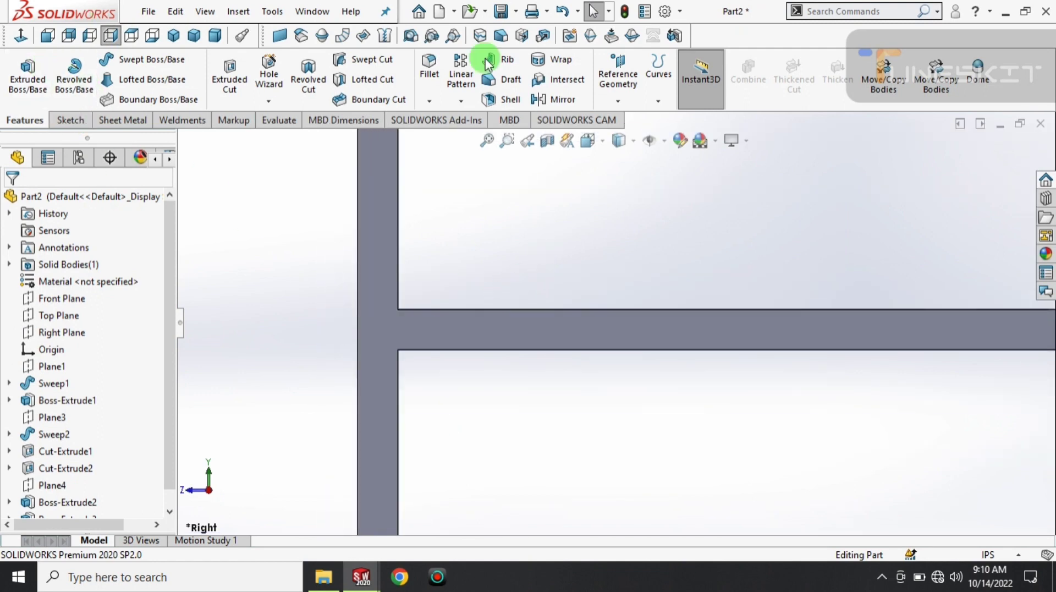
{"action": "left_click", "coordinate": [630, 144]}
{"action": "left_click", "coordinate": [620, 231]}
{"action": "left_click", "coordinate": [619, 140]}
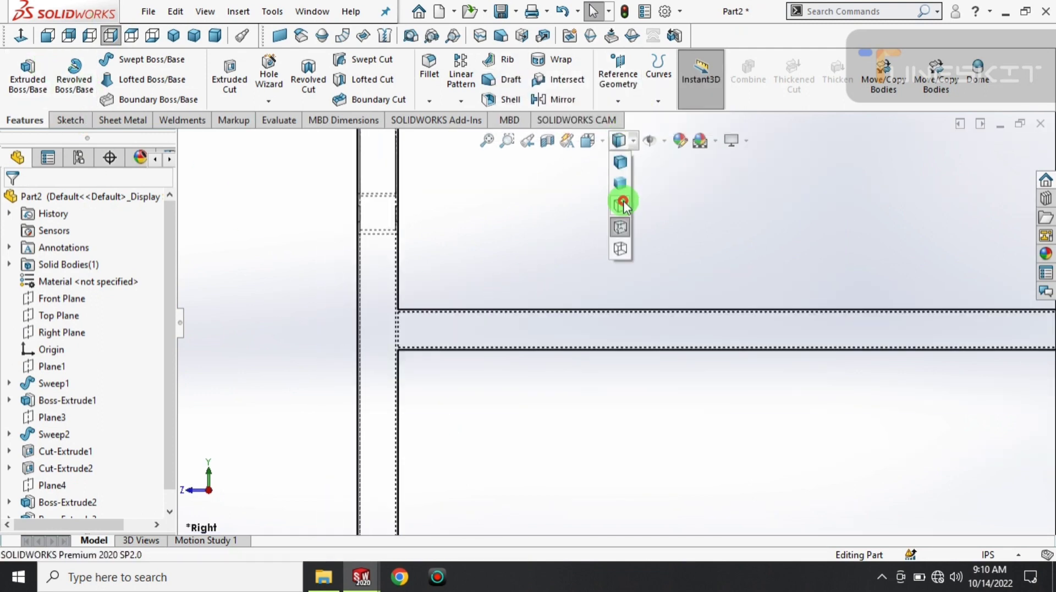
{"action": "left_click", "coordinate": [616, 163]}
- Start a sketch on the frame side and draw squares over the upper and lower rail ends
{"action": "left_click", "coordinate": [378, 212]}
{"action": "left_click", "coordinate": [420, 196]}
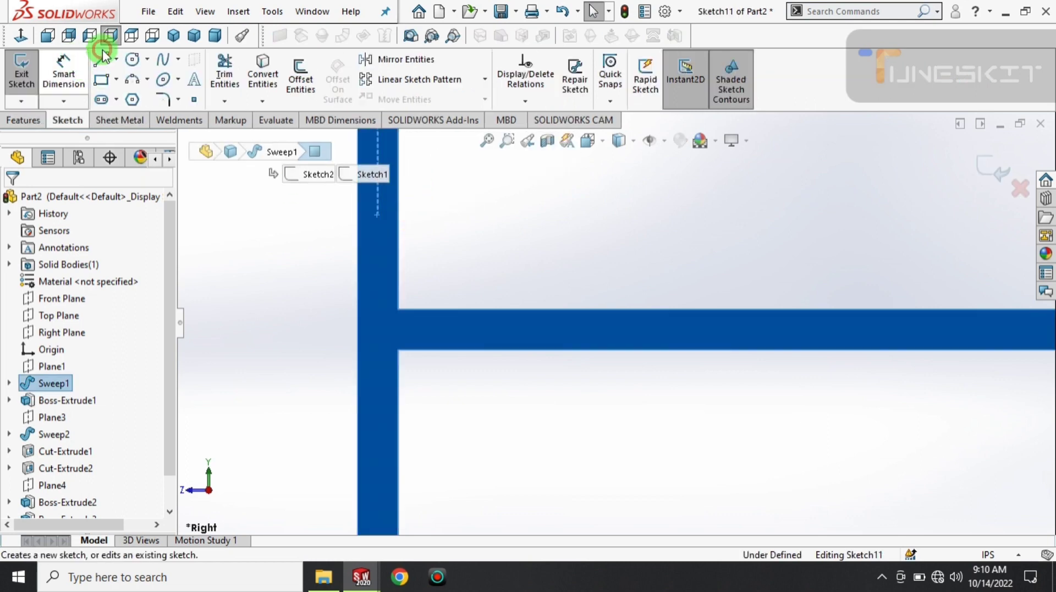
{"action": "left_click", "coordinate": [101, 79]}
{"action": "left_click", "coordinate": [398, 350]}
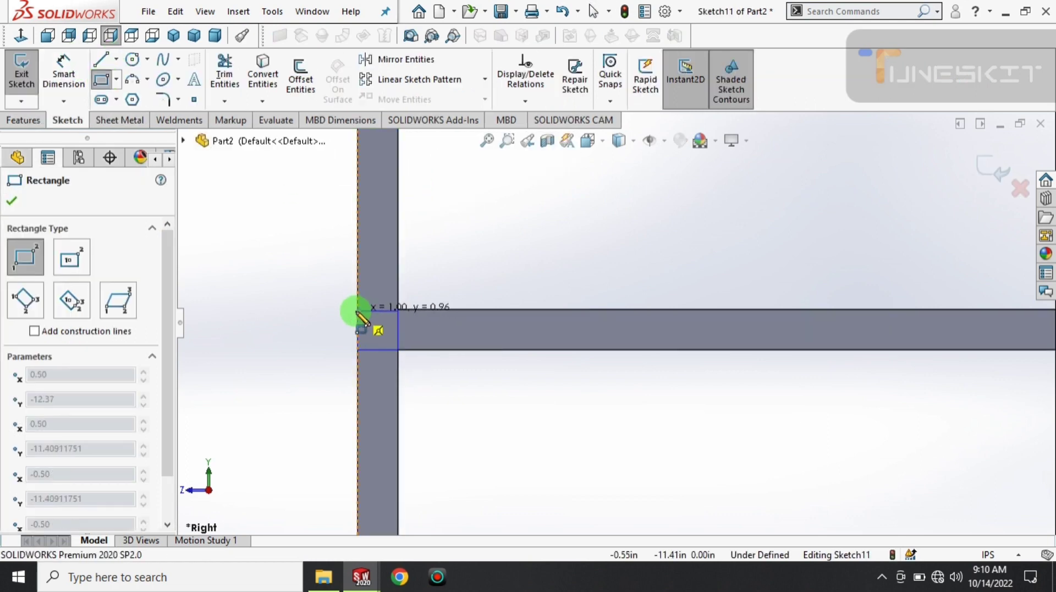
{"action": "left_click", "coordinate": [357, 308]}
{"action": "left_click", "coordinate": [478, 459]}
{"action": "left_click", "coordinate": [507, 505]}
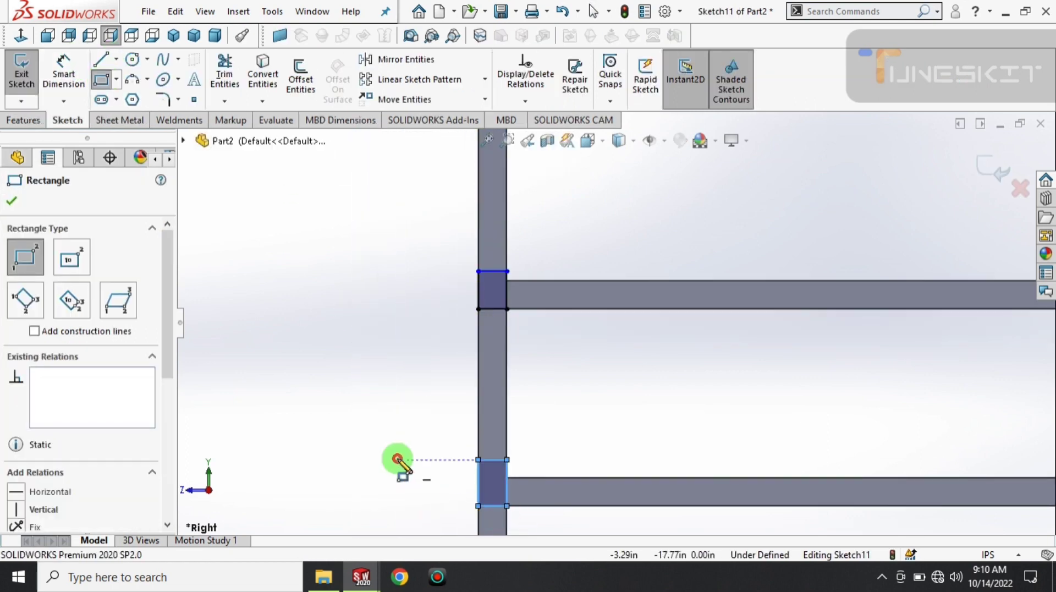
{"action": "right_click_drag", "start_coordinate": [401, 460], "coordinate": [476, 487]}
- Dimension both squares to 1.00
{"action": "left_click", "coordinate": [477, 484]}
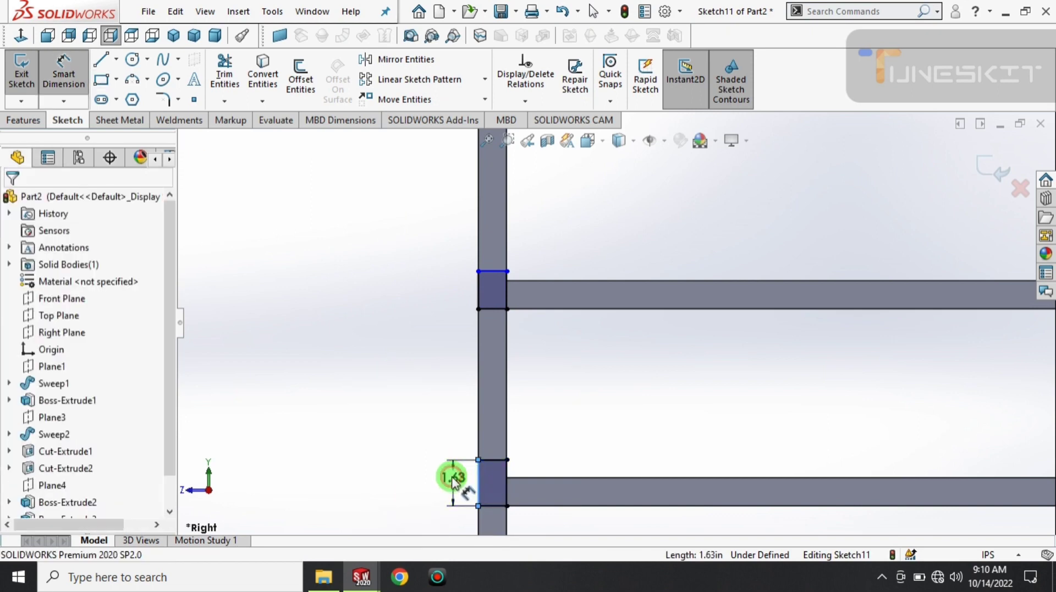
{"action": "left_click", "coordinate": [451, 487]}
{"action": "type", "text": "1"}
{"action": "key", "text": "Return"}
{"action": "left_click", "coordinate": [438, 290]}
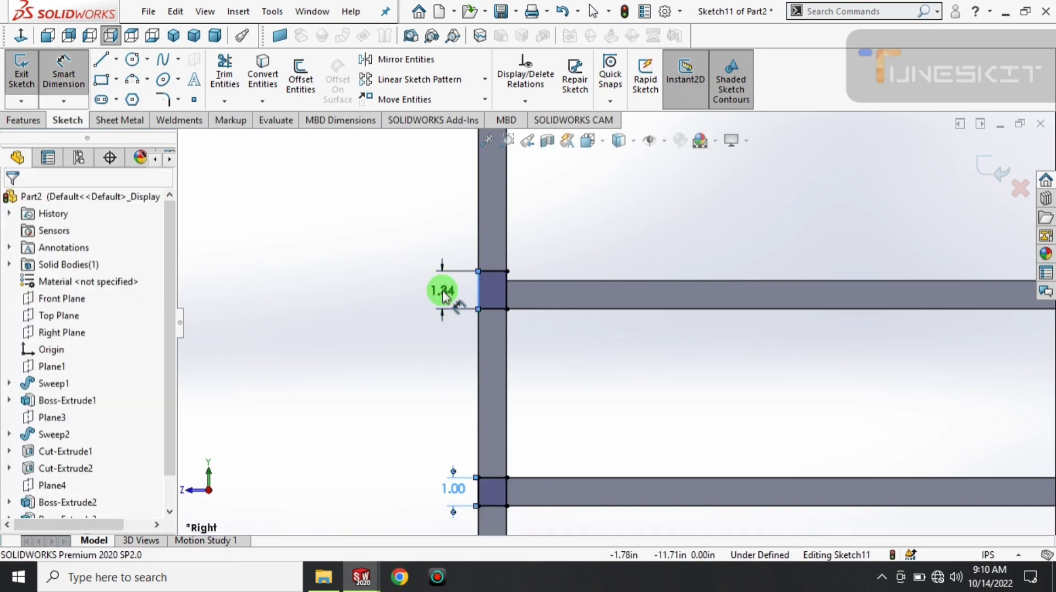
{"action": "type", "text": "1"}
{"action": "key", "text": "Return"}
{"action": "left_click", "coordinate": [299, 81]}
{"action": "left_click", "coordinate": [490, 307]}
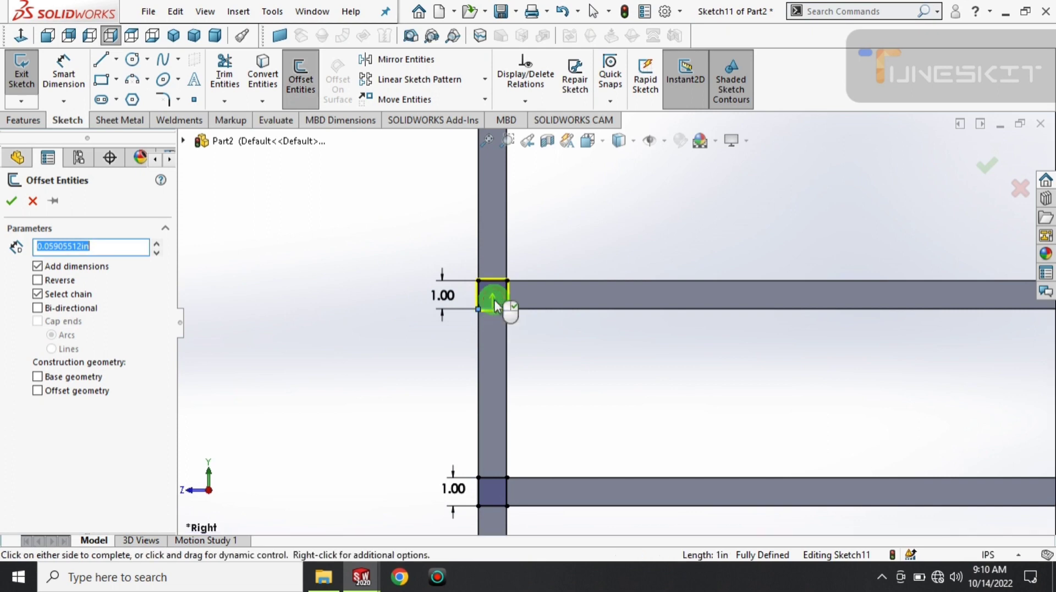
- Offset the upper and lower squares into hollow tube outlines
{"action": "right_click", "coordinate": [489, 298]}
{"action": "left_click", "coordinate": [300, 81]}
{"action": "left_click", "coordinate": [490, 488]}
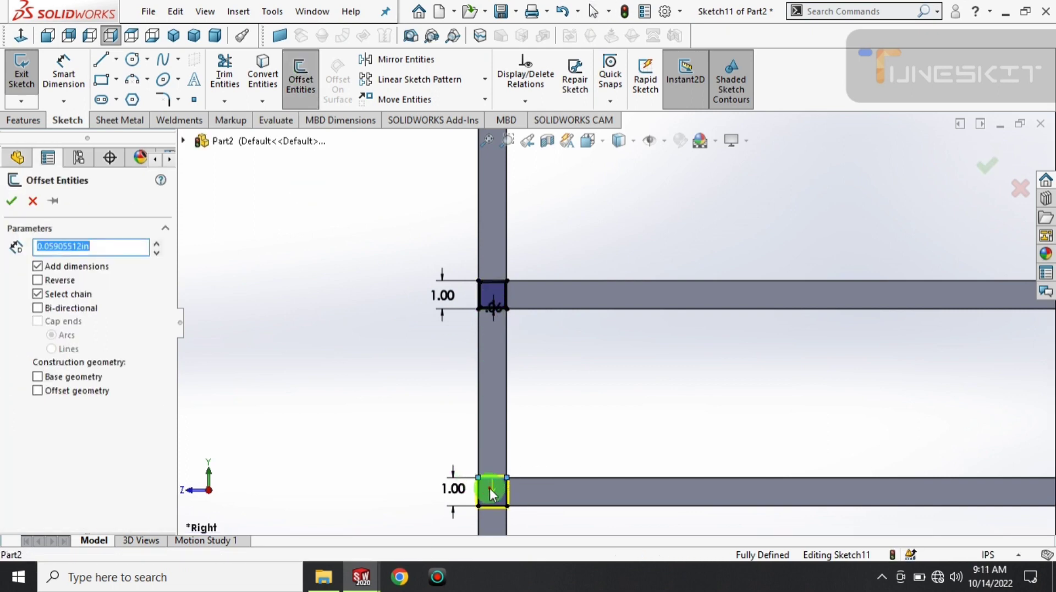
{"action": "right_click", "coordinate": [490, 488]}
{"action": "scroll", "coordinate": [707, 370], "scroll_direction": "up", "scroll_amount": 5}
- Box-select all 17 lines of both squares for mirroring and prepare to pick the mirror plane
{"action": "left_click", "coordinate": [396, 58]}
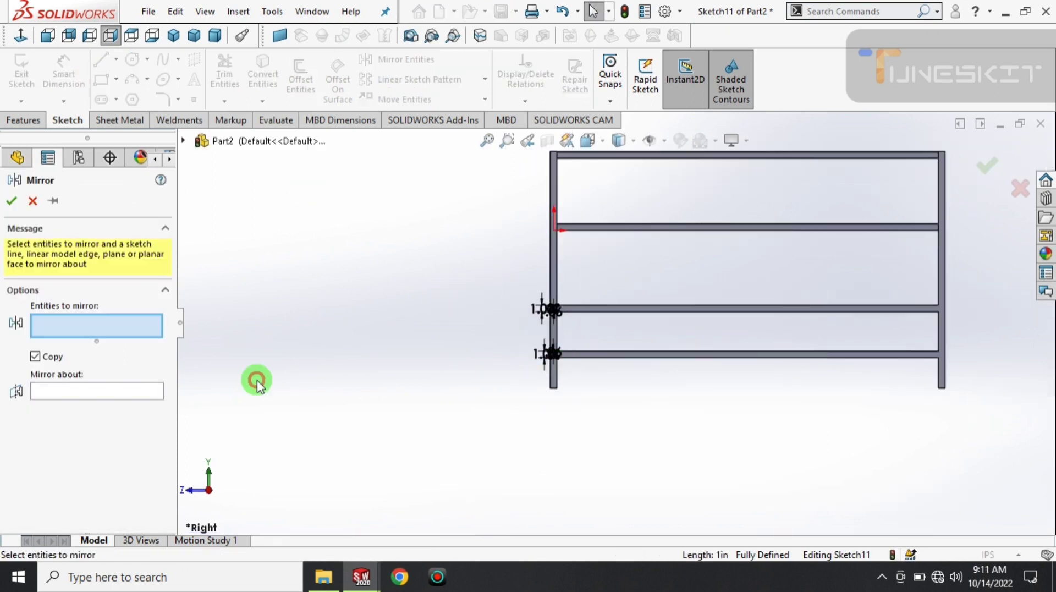
{"action": "left_click_drag", "start_coordinate": [586, 286], "coordinate": [507, 407]}
{"action": "left_click", "coordinate": [168, 357]}
{"action": "left_click", "coordinate": [82, 514]}
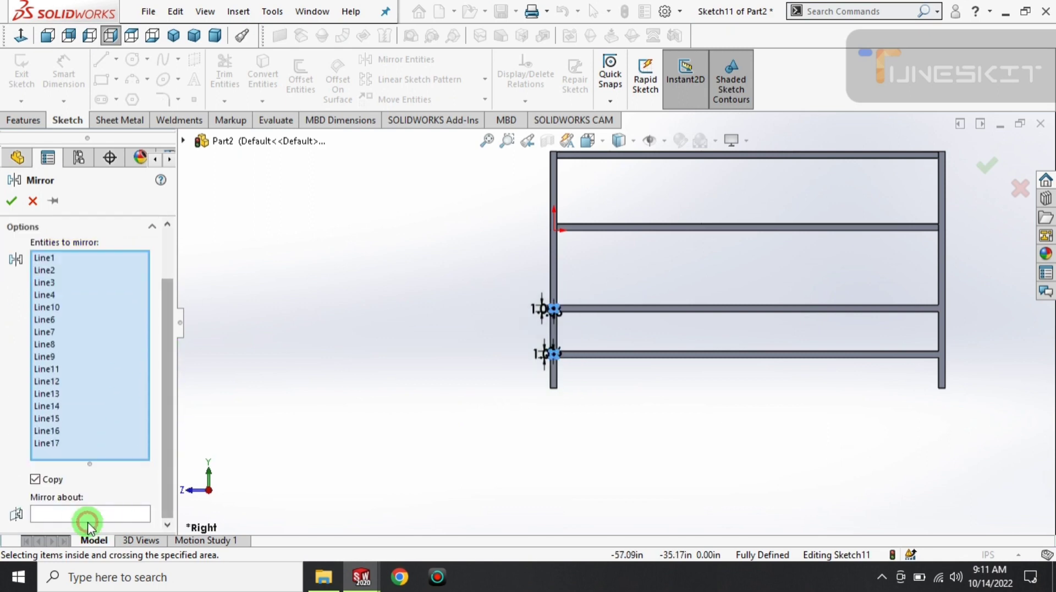
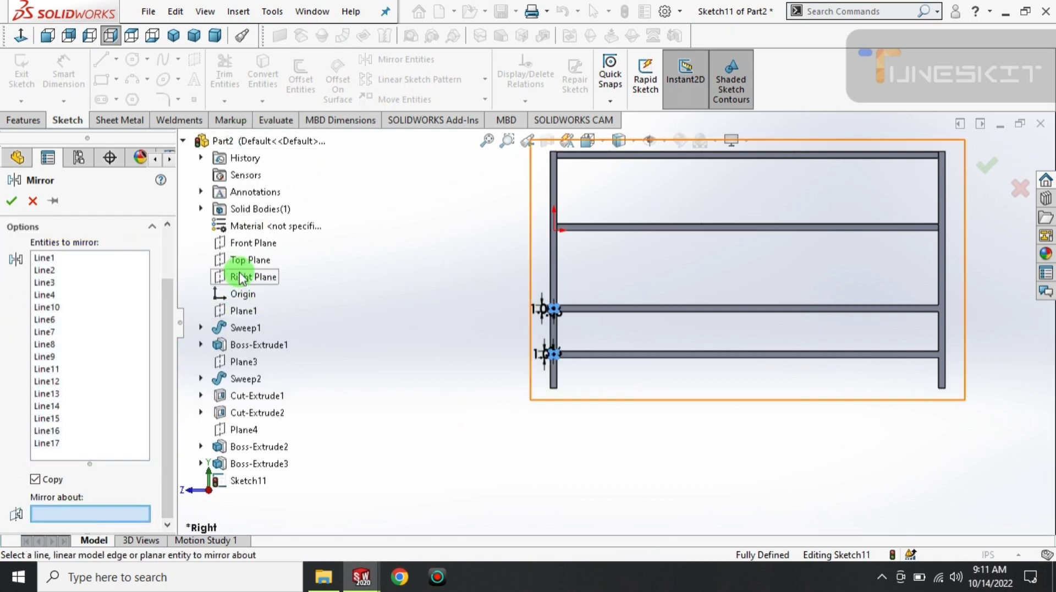
- Draw a vertical construction centerline through the rail sketch
{"action": "key", "text": "Escape"}
{"action": "scroll", "coordinate": [735, 360], "scroll_direction": "down", "scroll_amount": 2}
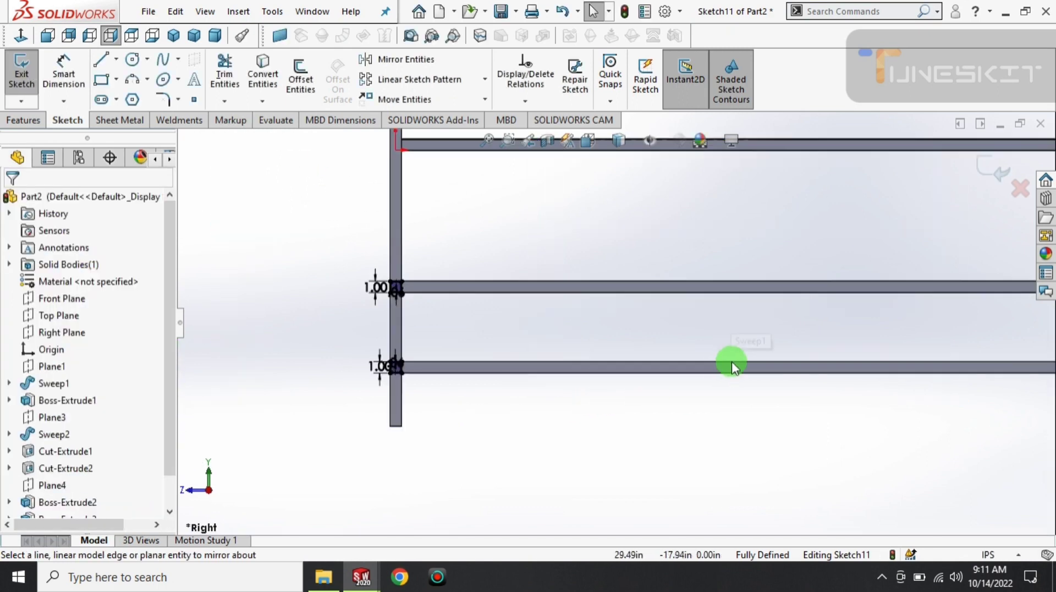
{"action": "scroll", "coordinate": [704, 365], "scroll_direction": "down", "scroll_amount": 1}
{"action": "left_click", "coordinate": [120, 65]}
{"action": "left_click", "coordinate": [129, 96]}
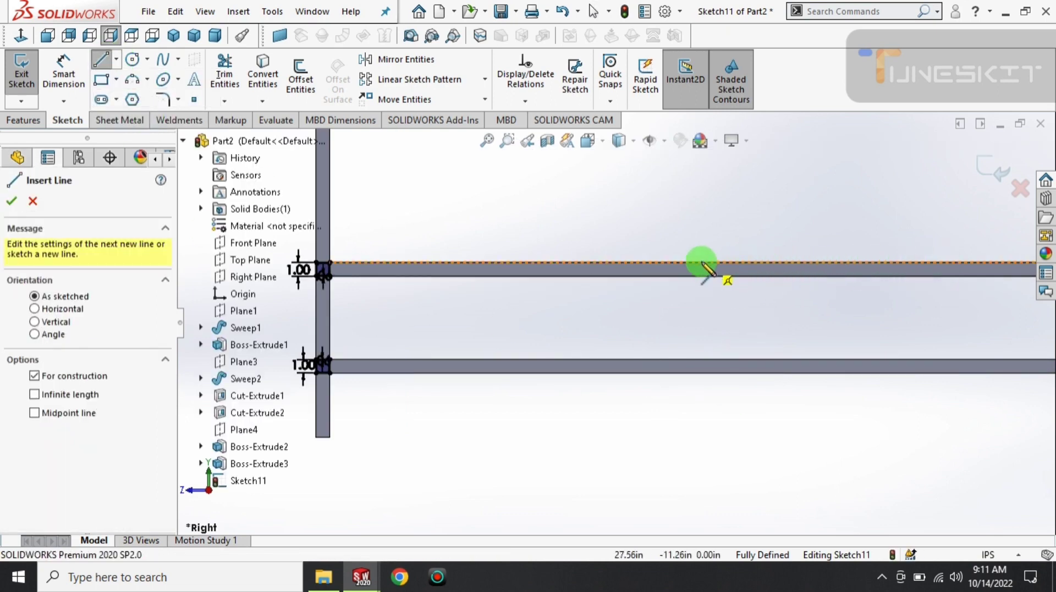
{"action": "left_click", "coordinate": [731, 264]}
{"action": "left_click", "coordinate": [731, 402]}
{"action": "key", "text": "Escape"}
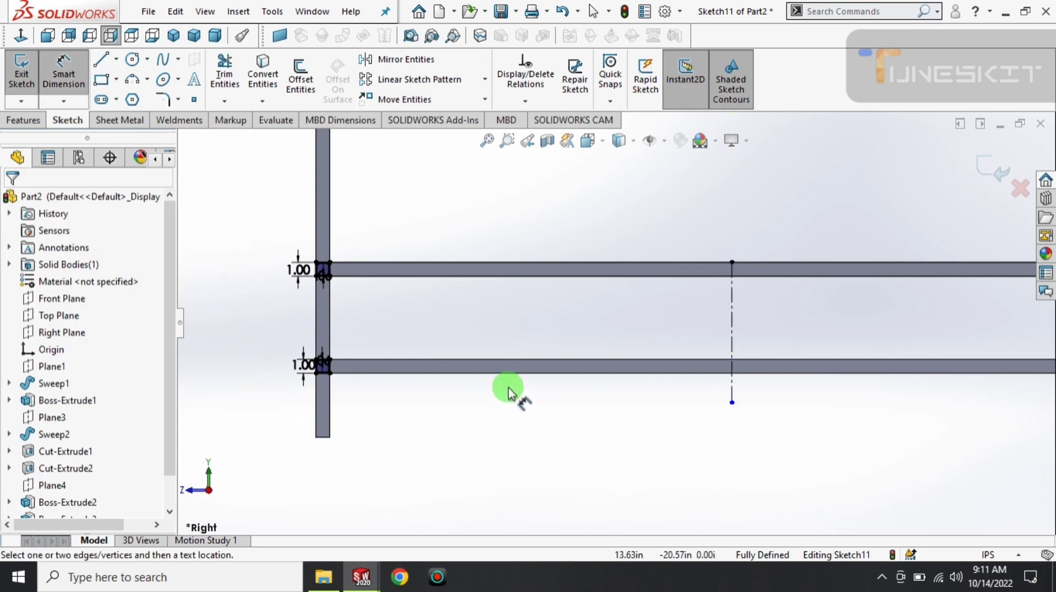
- Mirror the rail lines about the centerline and preview a 58 in extrusion of four rails
{"action": "left_click", "coordinate": [385, 59]}
{"action": "left_click_drag", "start_coordinate": [344, 229], "coordinate": [278, 410]}
{"action": "scroll", "coordinate": [71, 483], "scroll_direction": "down", "scroll_amount": 2}
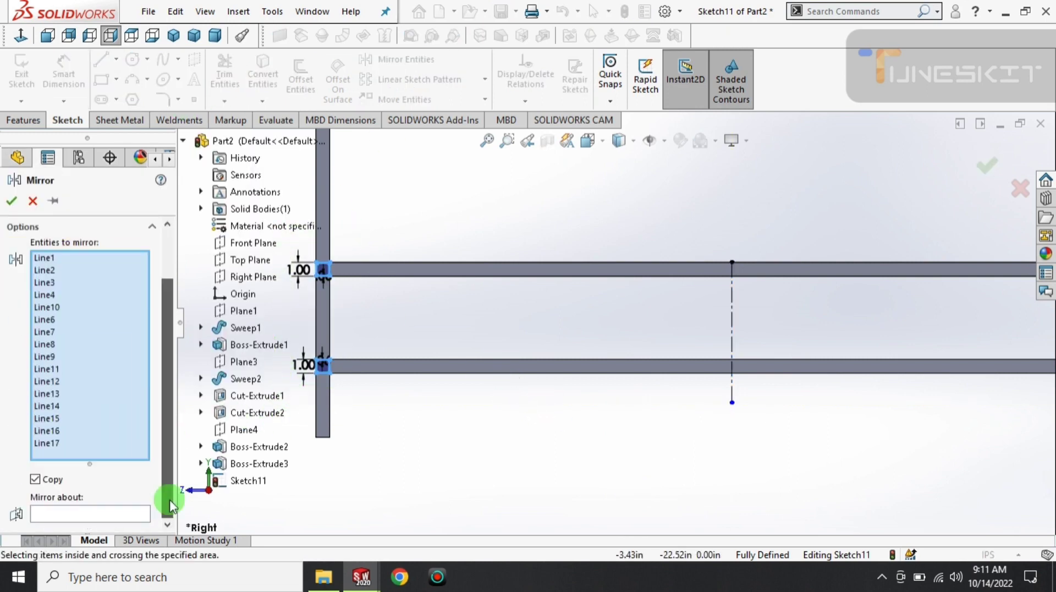
{"action": "left_click", "coordinate": [740, 297]}
{"action": "scroll", "coordinate": [770, 308], "scroll_direction": "up", "scroll_amount": 2}
{"action": "scroll", "coordinate": [855, 292], "scroll_direction": "down", "scroll_amount": 3}
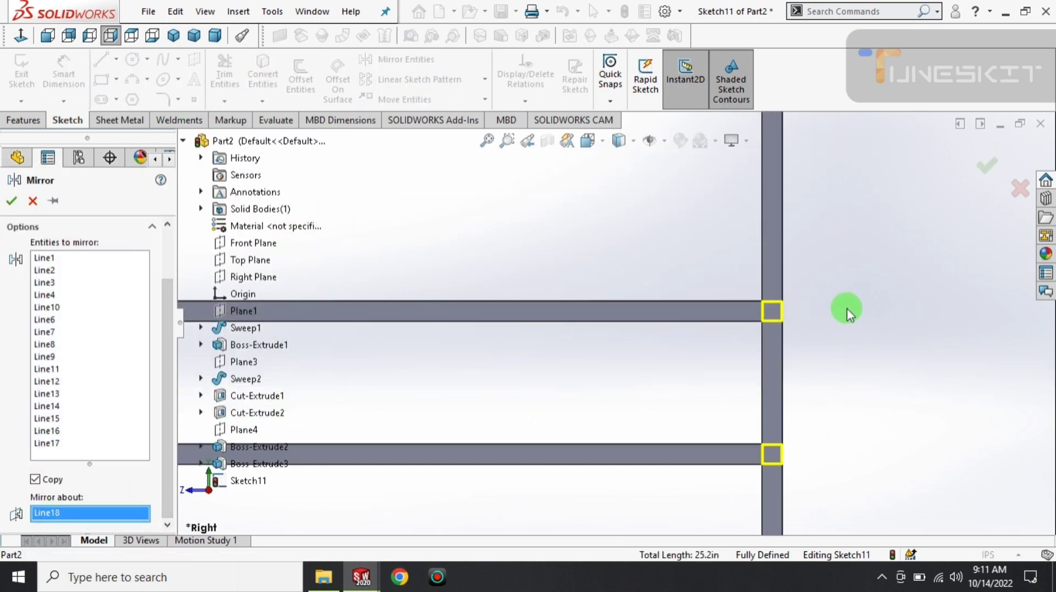
{"action": "key", "text": "Return"}
{"action": "left_click", "coordinate": [23, 120]}
{"action": "left_click", "coordinate": [28, 75]}
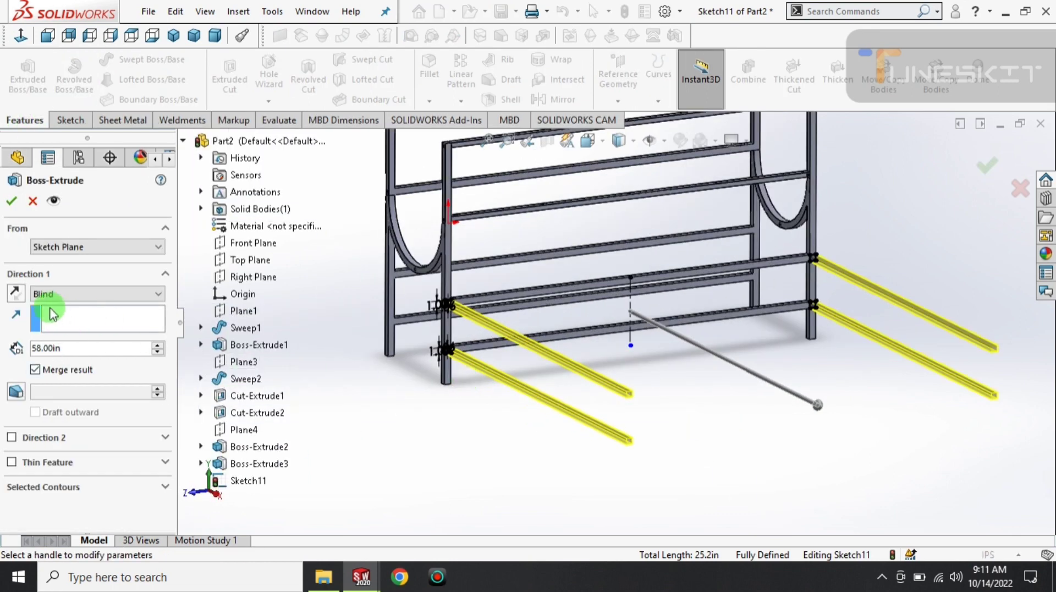
- Start the rail extrusion from a 1 in offset, with direction reversed
{"action": "left_click", "coordinate": [83, 247]}
{"action": "left_click", "coordinate": [66, 289]}
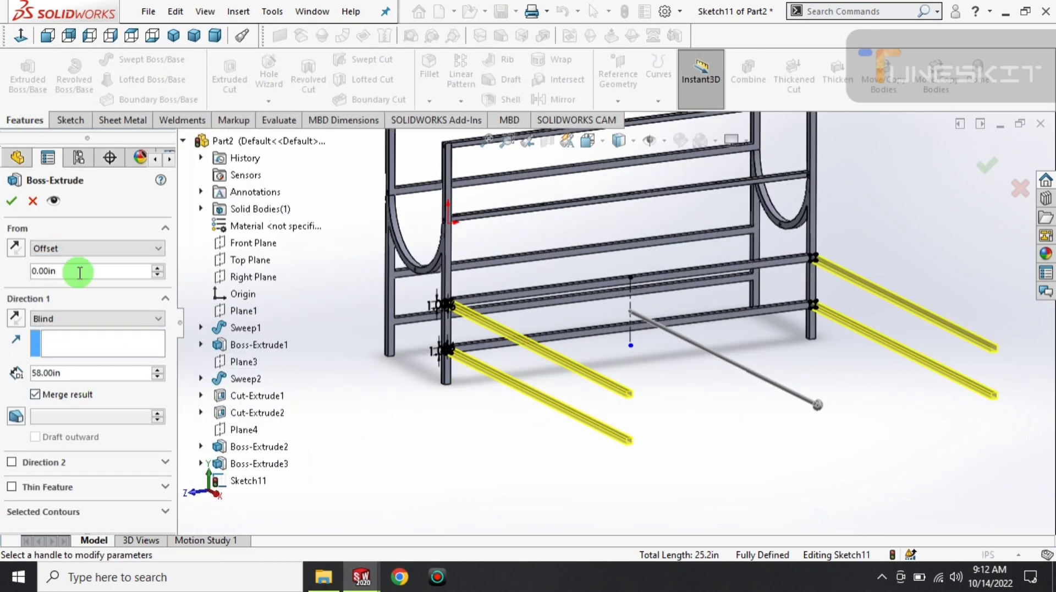
{"action": "double_click", "coordinate": [79, 269]}
{"action": "type", "text": "1"}
{"action": "key", "text": "Return"}
{"action": "left_click", "coordinate": [19, 319]}
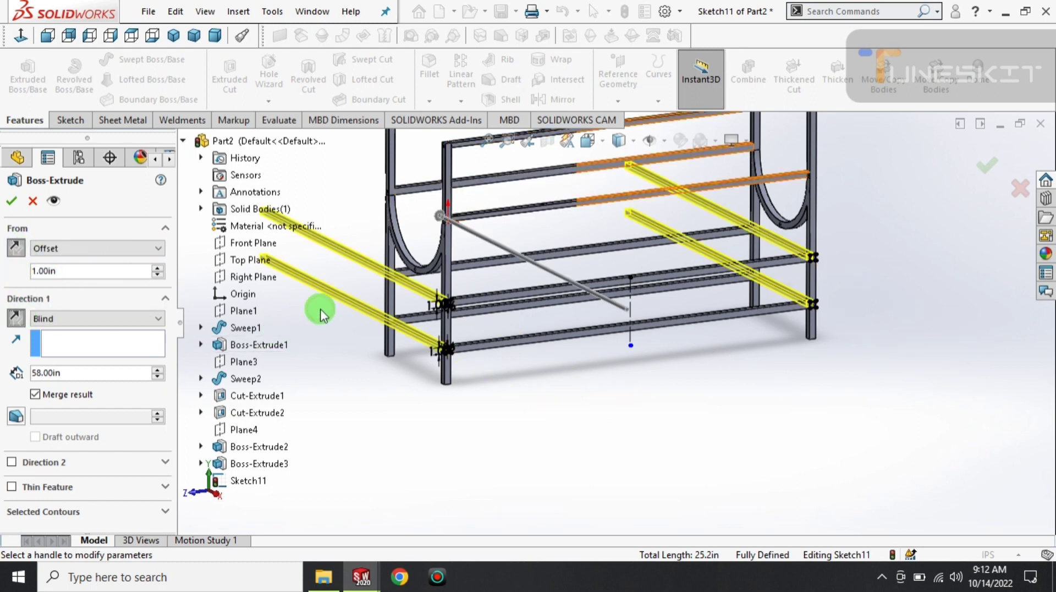
{"action": "left_click", "coordinate": [545, 283]}
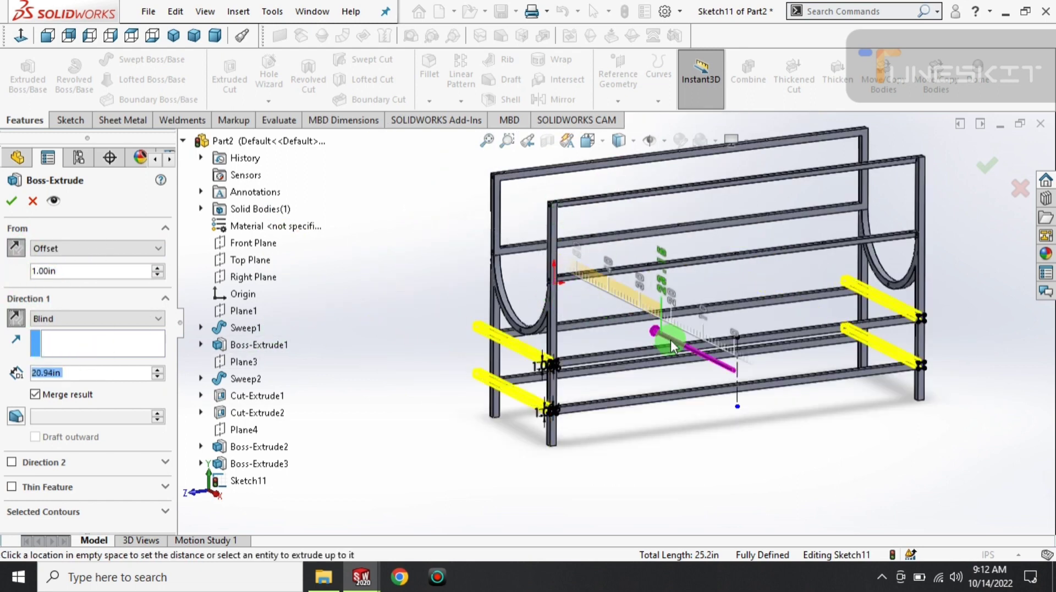
- End the rails Up To Surface at the frame face
{"action": "left_click", "coordinate": [477, 349]}
{"action": "scroll", "coordinate": [477, 349], "scroll_direction": "down", "scroll_amount": 5}
{"action": "left_click", "coordinate": [86, 319]}
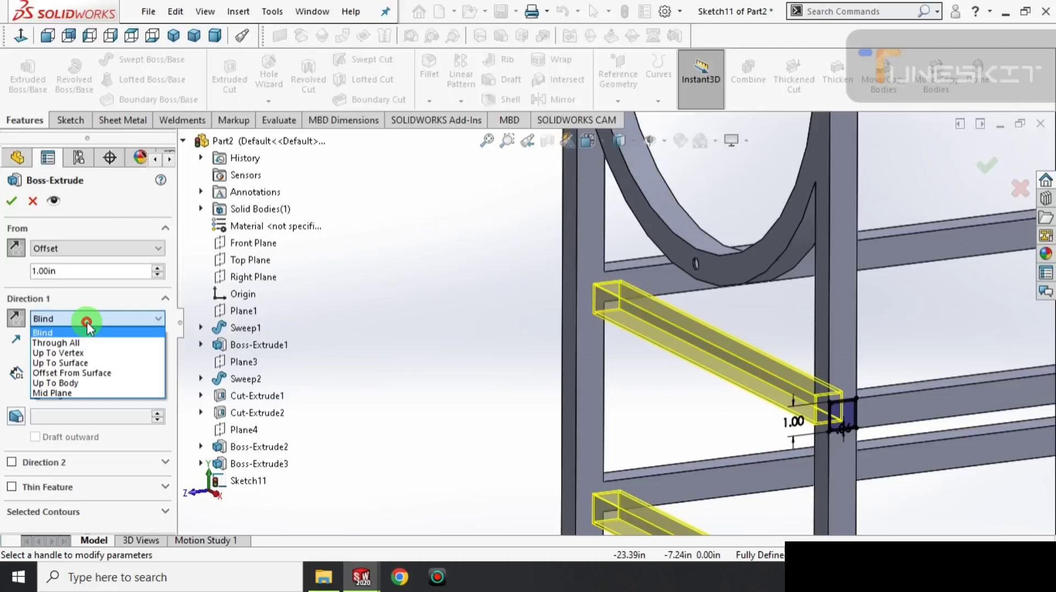
{"action": "left_click", "coordinate": [91, 362]}
{"action": "left_click", "coordinate": [595, 361]}
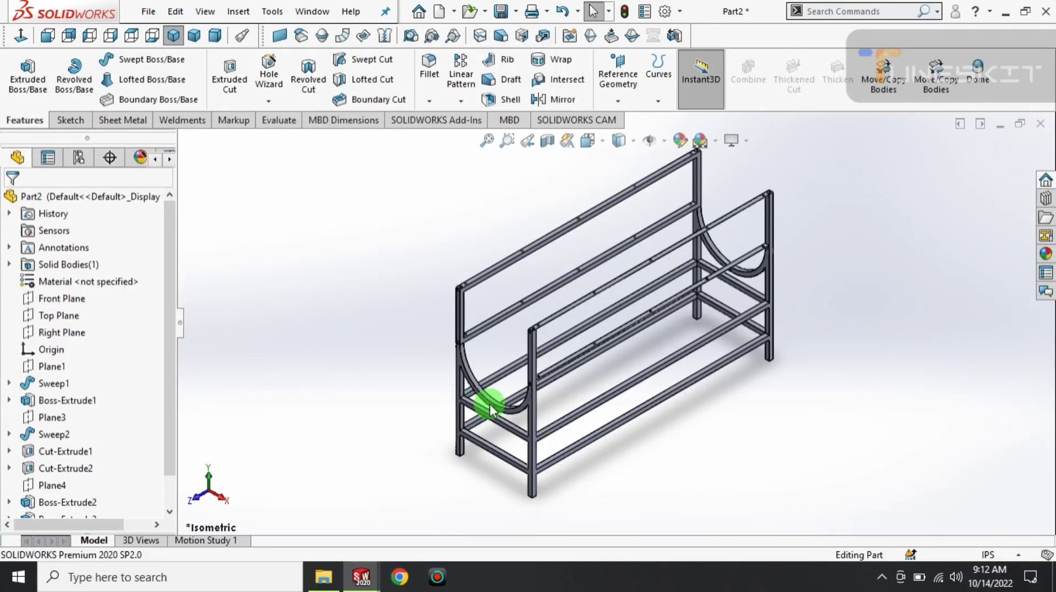
{"action": "scroll", "coordinate": [466, 406], "scroll_direction": "down", "scroll_amount": 5}
- Sketch a small tab rectangle on the cradle face
{"action": "left_click", "coordinate": [520, 326]}
{"action": "left_click", "coordinate": [547, 295]}
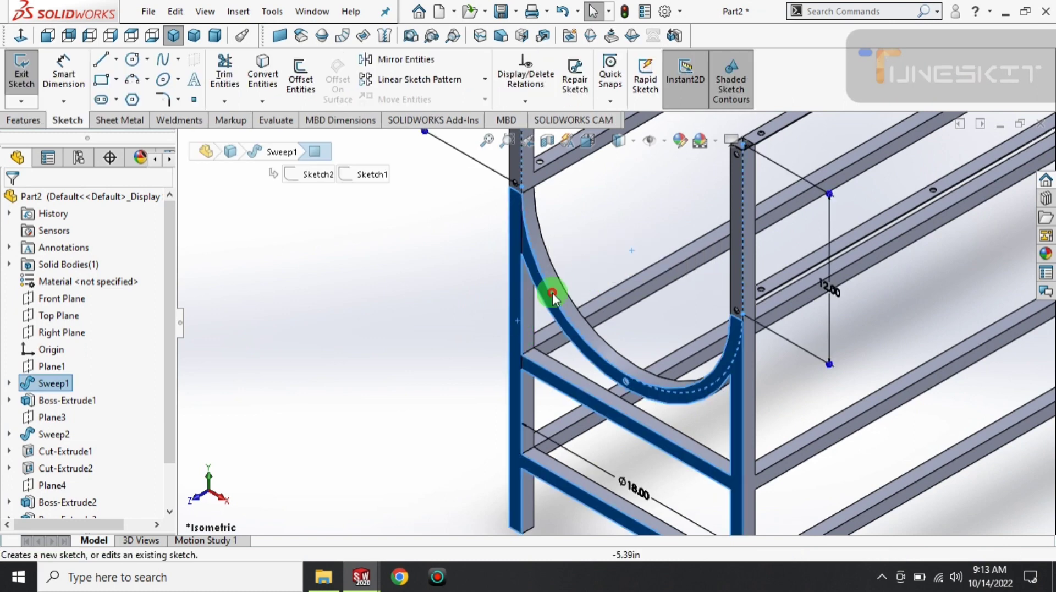
{"action": "scroll", "coordinate": [583, 340], "scroll_direction": "down", "scroll_amount": 3}
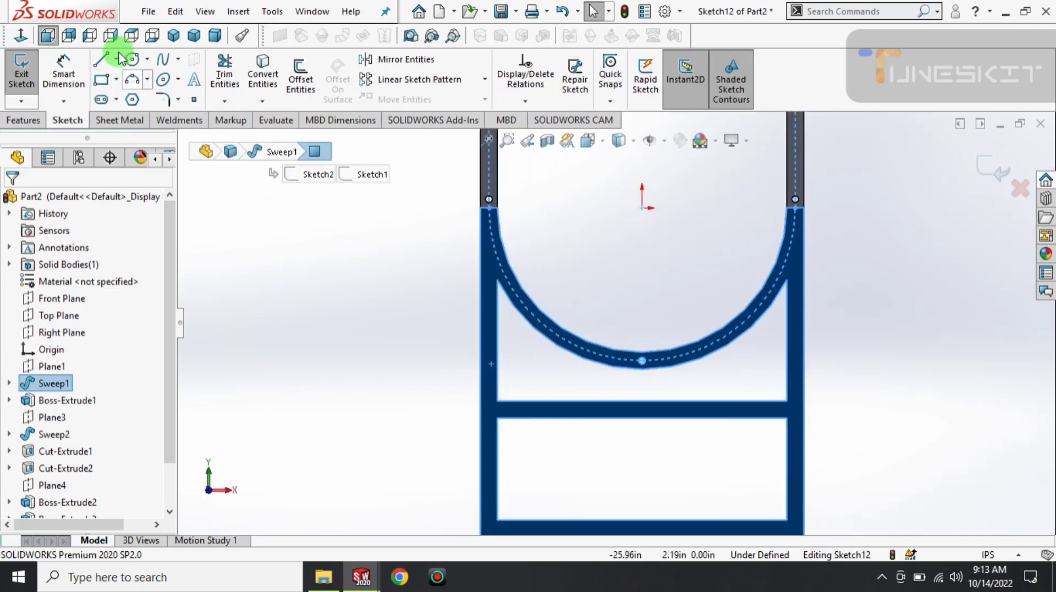
{"action": "left_click", "coordinate": [498, 306]}
{"action": "left_click", "coordinate": [480, 273]}
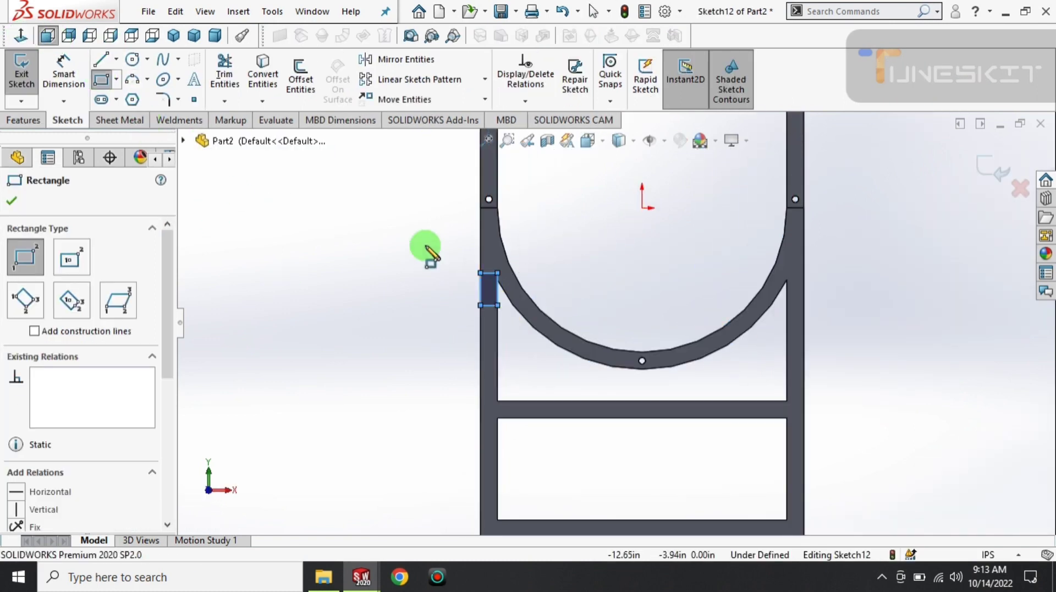
{"action": "key", "text": "d"}
- Dimension the square 1 in tall and 6 in above the crossbar
{"action": "left_click", "coordinate": [480, 274]}
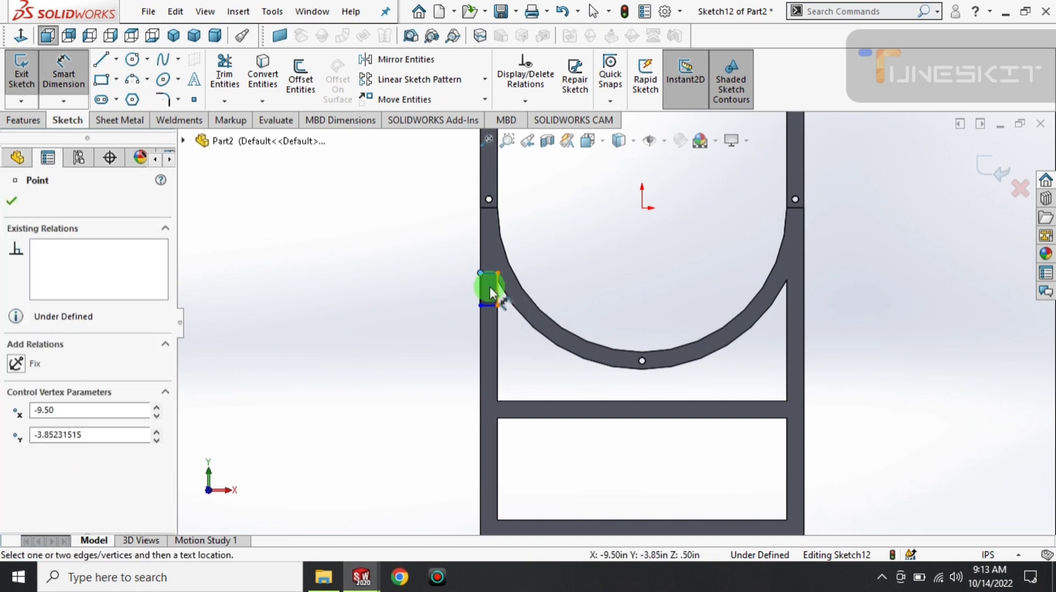
{"action": "left_click", "coordinate": [478, 288]}
{"action": "left_click", "coordinate": [448, 295]}
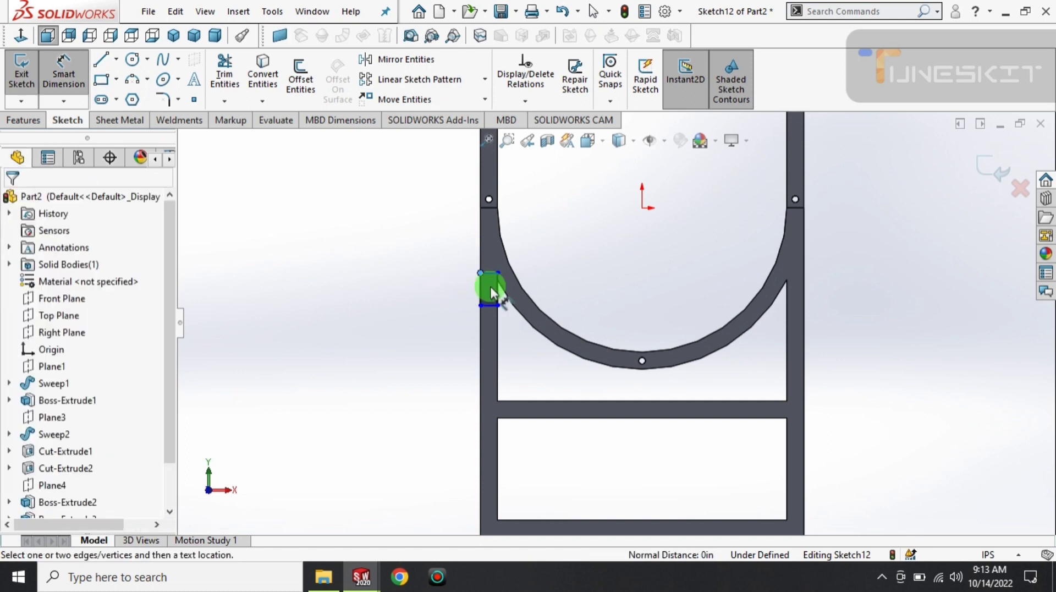
{"action": "left_click", "coordinate": [479, 295]}
{"action": "left_click", "coordinate": [449, 292]}
{"action": "type", "text": "1"}
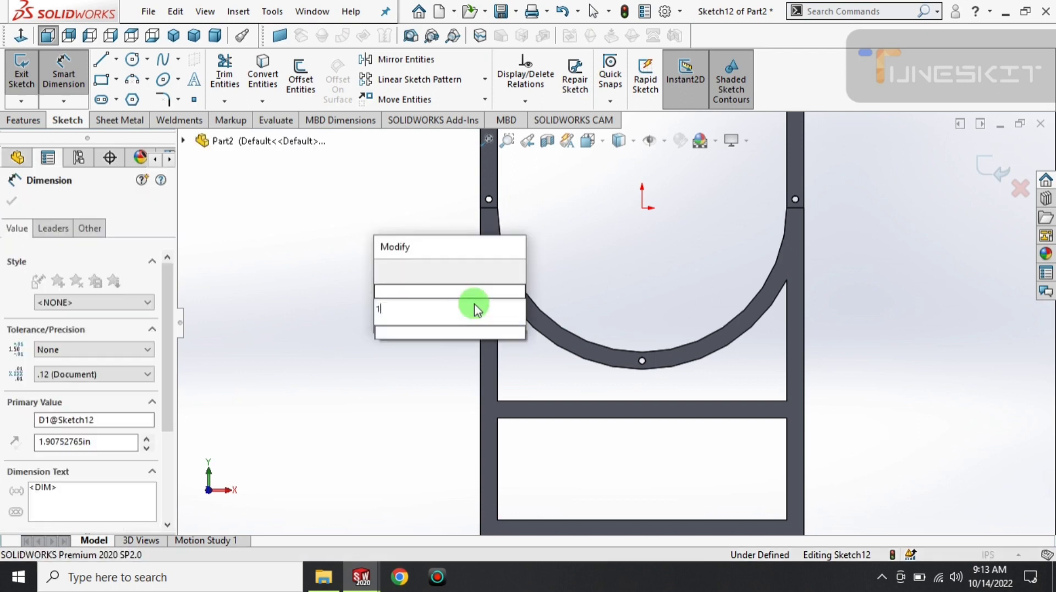
{"action": "key", "text": "Return"}
{"action": "type", "text": "1"}
{"action": "key", "text": "Return"}
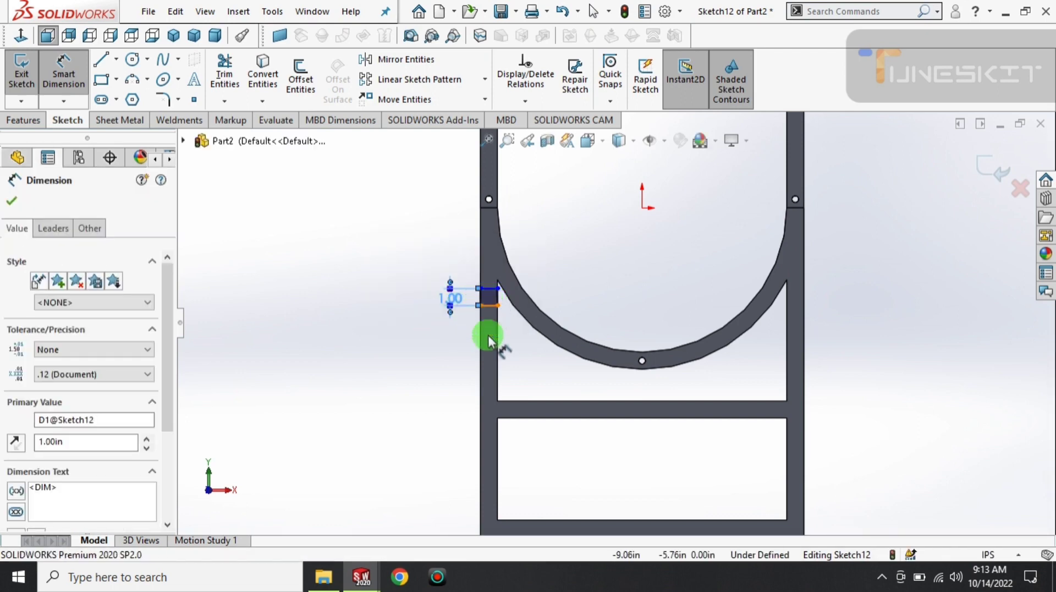
{"action": "left_click", "coordinate": [484, 336]}
{"action": "left_click", "coordinate": [506, 403]}
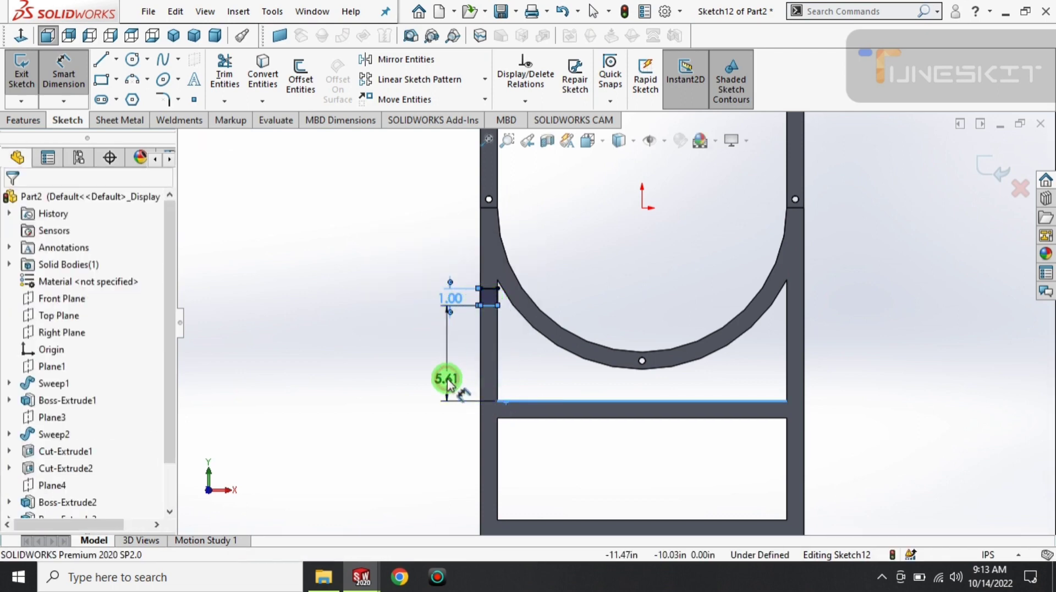
{"action": "left_click", "coordinate": [448, 383]}
{"action": "key", "text": "Return"}
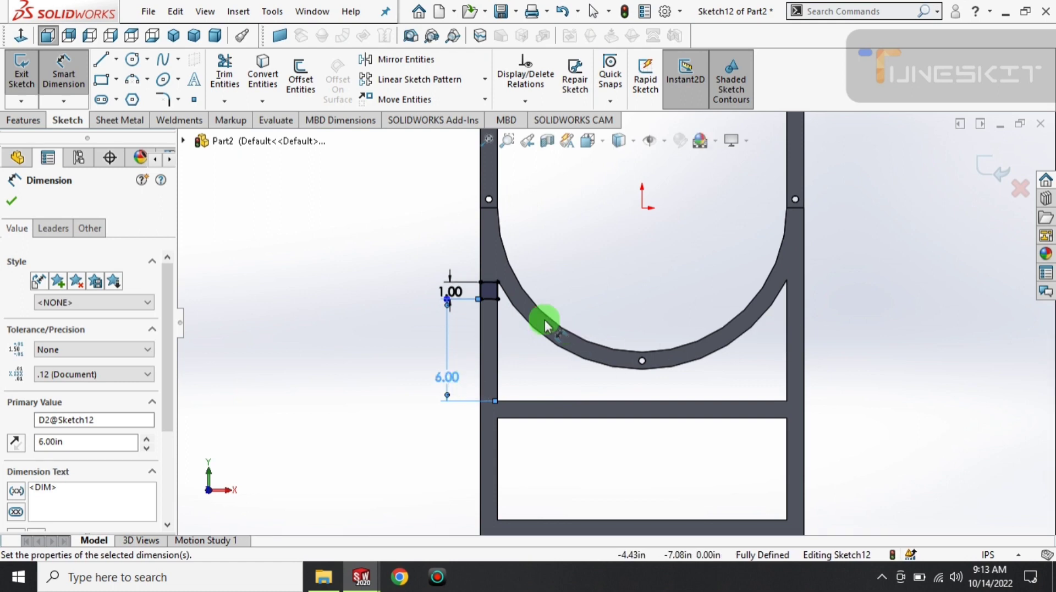
- Offset the square's outline with Offset Entities
{"action": "left_click", "coordinate": [301, 80]}
{"action": "scroll", "coordinate": [491, 301], "scroll_direction": "down", "scroll_amount": 4}
{"action": "left_click", "coordinate": [513, 302]}
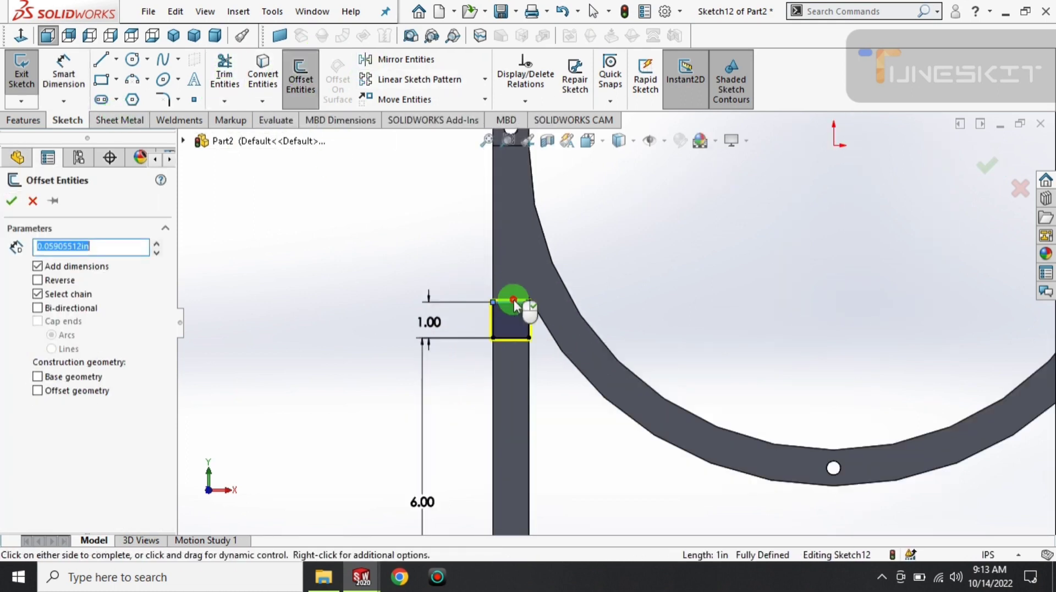
{"action": "left_click", "coordinate": [515, 325]}
{"action": "left_click", "coordinate": [309, 265]}
- Mirror the square's lines about the Right Plane
{"action": "left_click", "coordinate": [377, 65]}
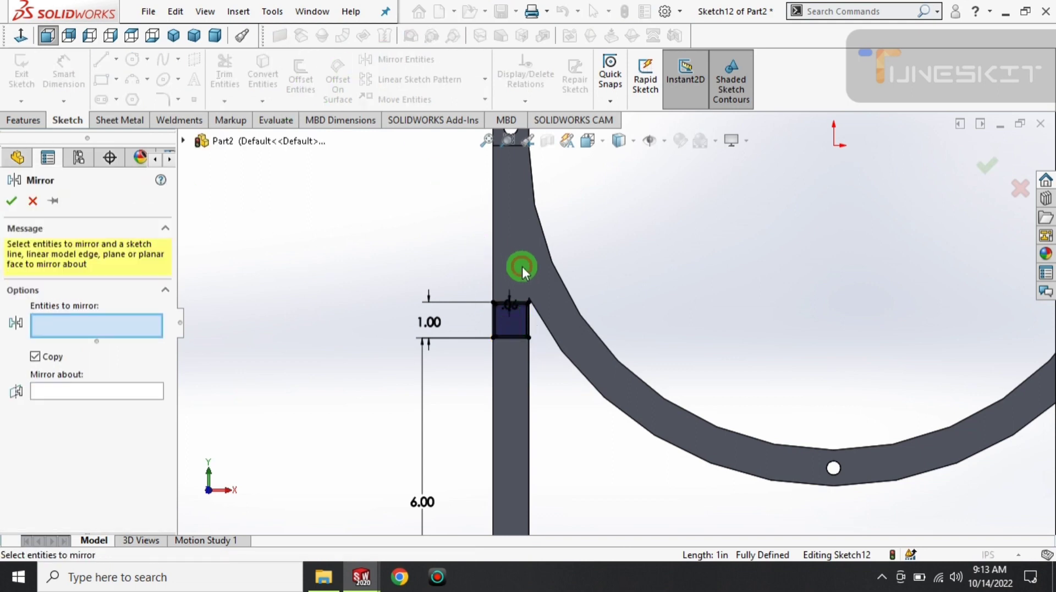
{"action": "left_click_drag", "start_coordinate": [462, 385], "coordinate": [462, 385]}
{"action": "left_click_drag", "start_coordinate": [552, 292], "coordinate": [521, 355]}
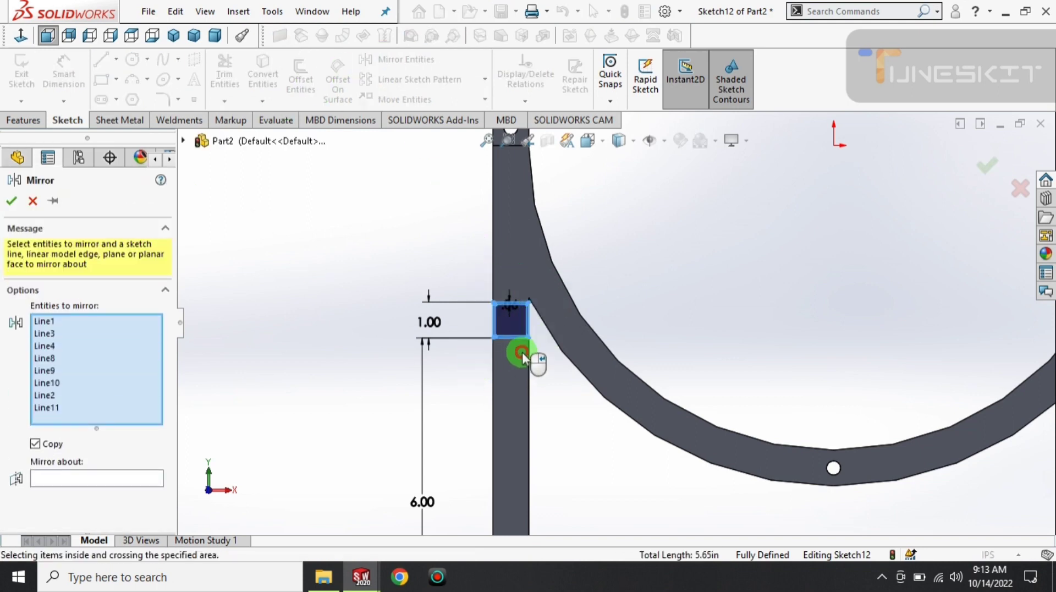
{"action": "left_click", "coordinate": [80, 484]}
{"action": "left_click", "coordinate": [242, 275]}
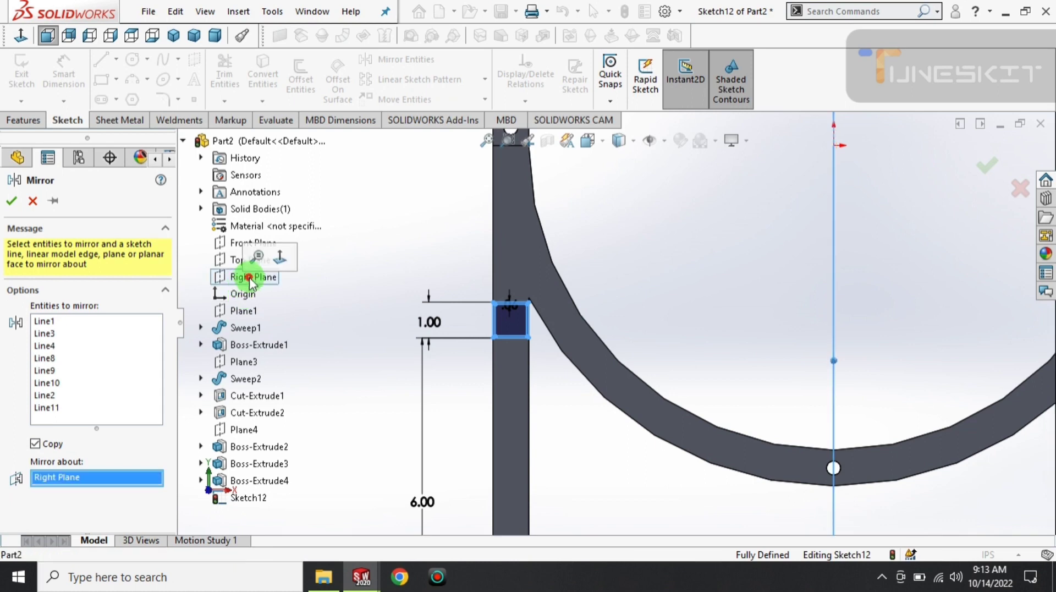
{"action": "left_click", "coordinate": [11, 200]}
{"action": "scroll", "coordinate": [385, 319], "scroll_direction": "up", "scroll_amount": 2}
{"action": "left_click", "coordinate": [12, 175]}
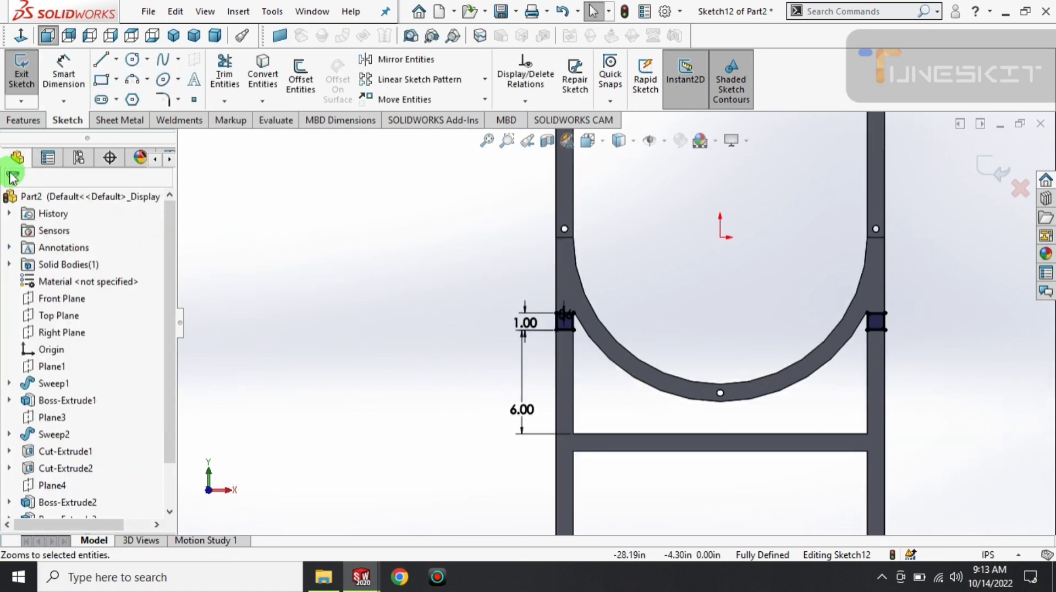
- Extrude both squares 2 in to form the tabs
{"action": "left_click", "coordinate": [25, 121]}
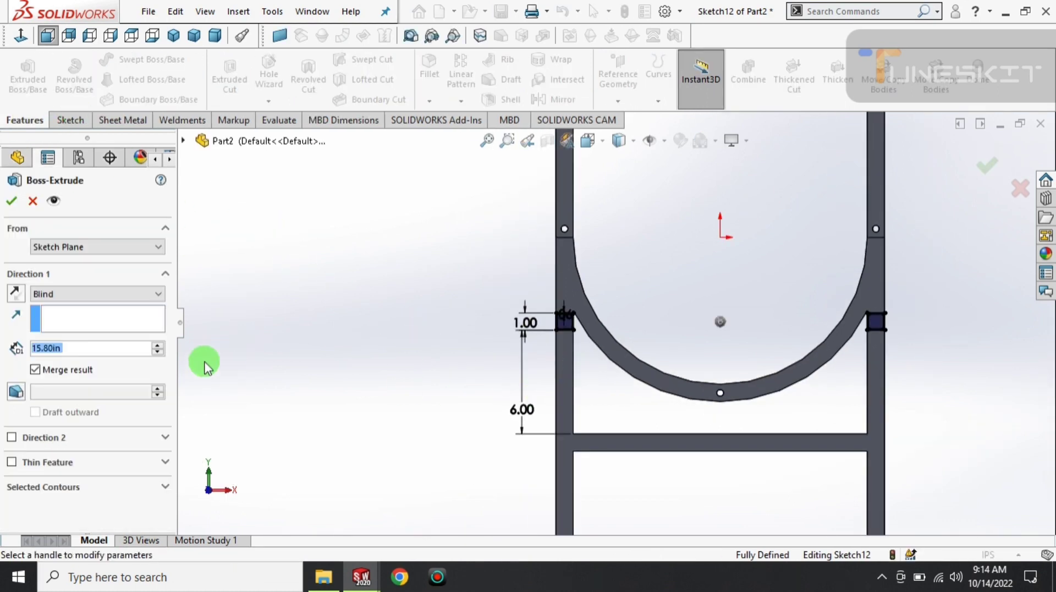
{"action": "type", "text": "2"}
{"action": "key", "text": "Return"}
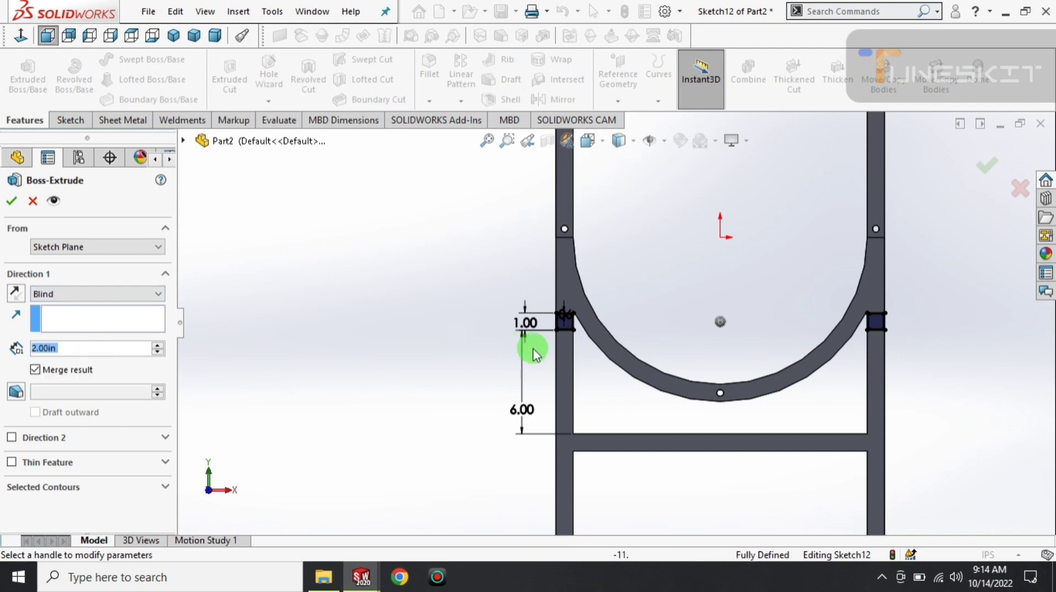
{"action": "left_click", "coordinate": [12, 203]}
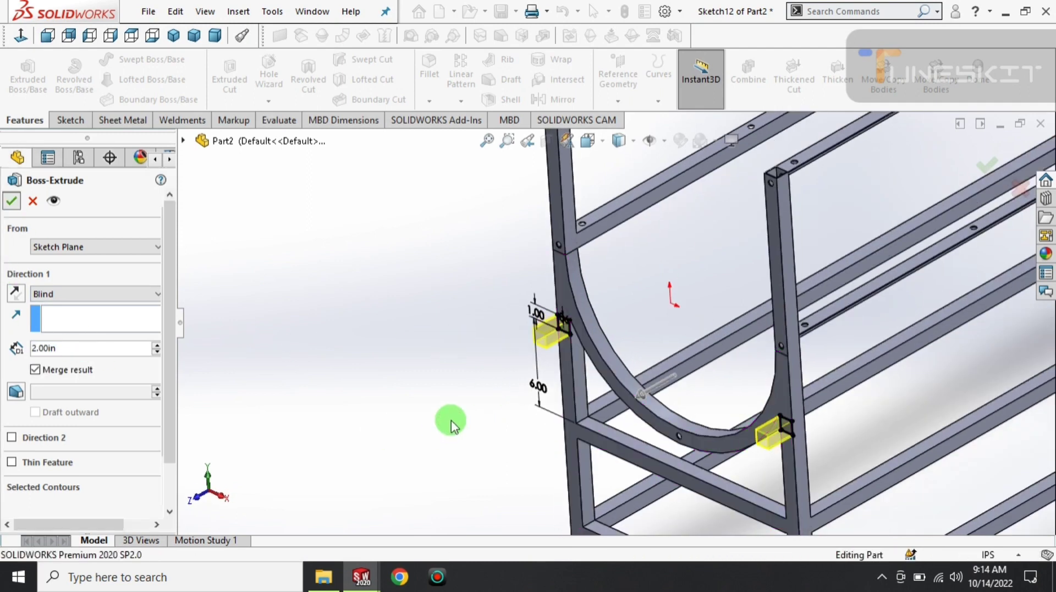
{"action": "scroll", "coordinate": [562, 367], "scroll_direction": "down", "scroll_amount": 1}
{"action": "scroll", "coordinate": [590, 426], "scroll_direction": "up", "scroll_amount": 1}
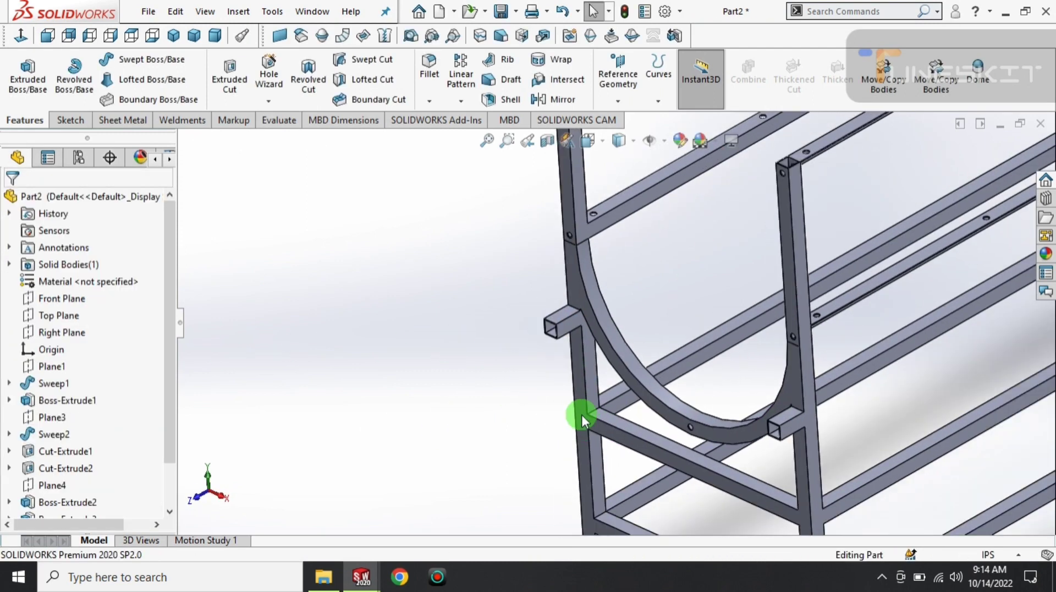
{"action": "scroll", "coordinate": [582, 414], "scroll_direction": "up", "scroll_amount": 1}
- Start a sketch on the Sweep1 face beside the tab
{"action": "left_click", "coordinate": [173, 36]}
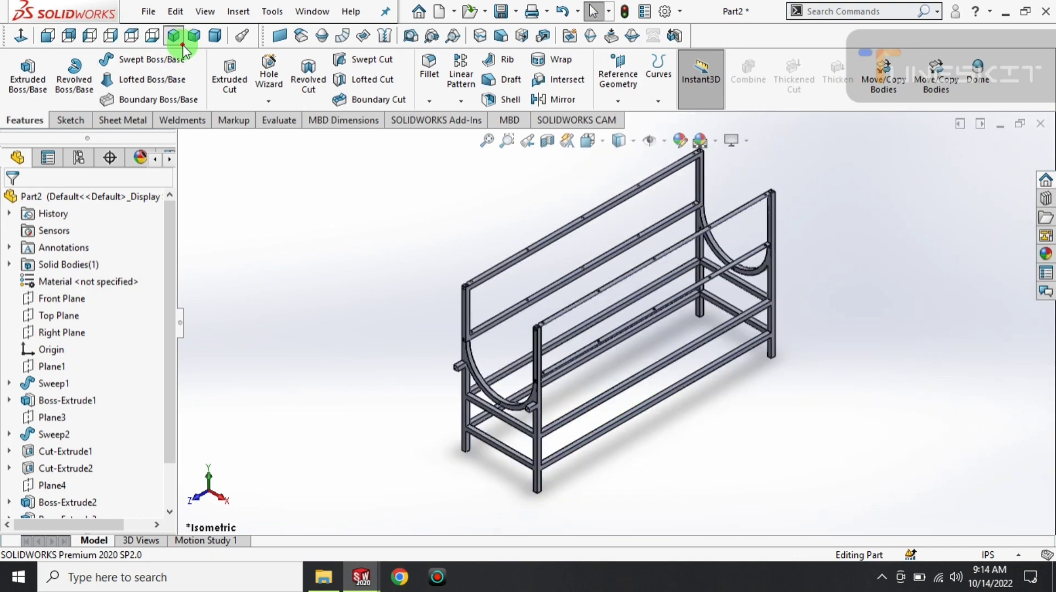
{"action": "scroll", "coordinate": [538, 418], "scroll_direction": "down", "scroll_amount": 1}
{"action": "scroll", "coordinate": [545, 426], "scroll_direction": "down", "scroll_amount": 2}
{"action": "middle_click_drag", "start_coordinate": [545, 425], "coordinate": [475, 330]}
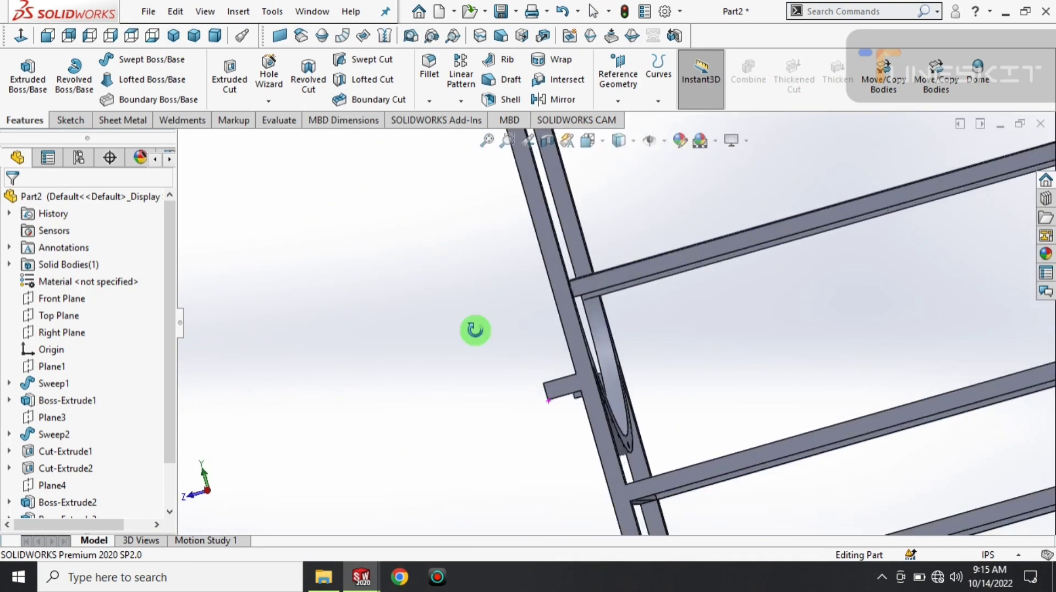
{"action": "left_click", "coordinate": [570, 384]}
{"action": "left_click", "coordinate": [637, 337]}
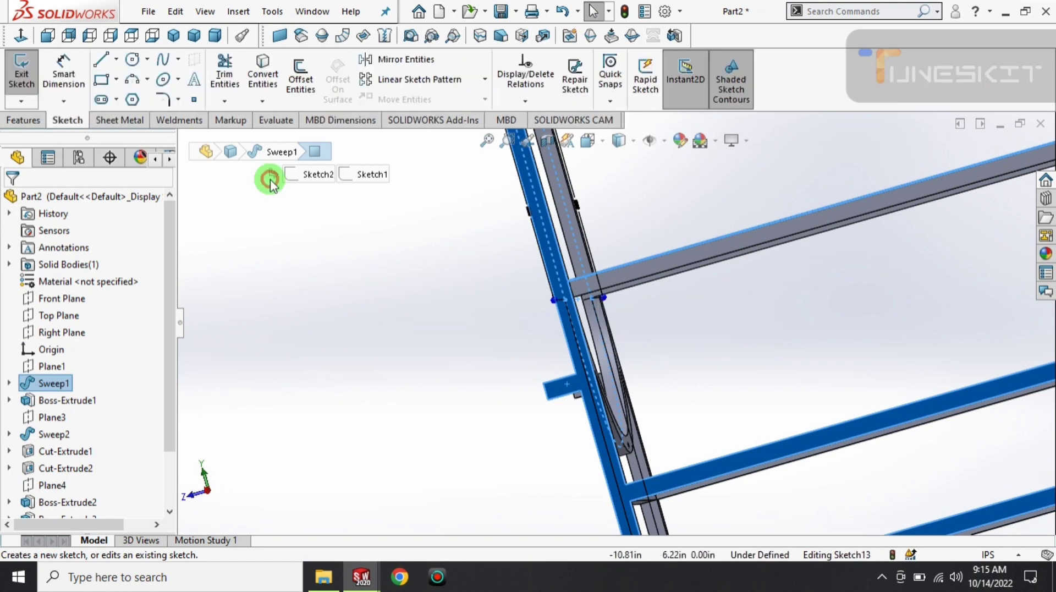
{"action": "scroll", "coordinate": [391, 314], "scroll_direction": "down", "scroll_amount": 2}
{"action": "scroll", "coordinate": [499, 337], "scroll_direction": "down", "scroll_amount": 2}
{"action": "scroll", "coordinate": [506, 342], "scroll_direction": "down", "scroll_amount": 2}
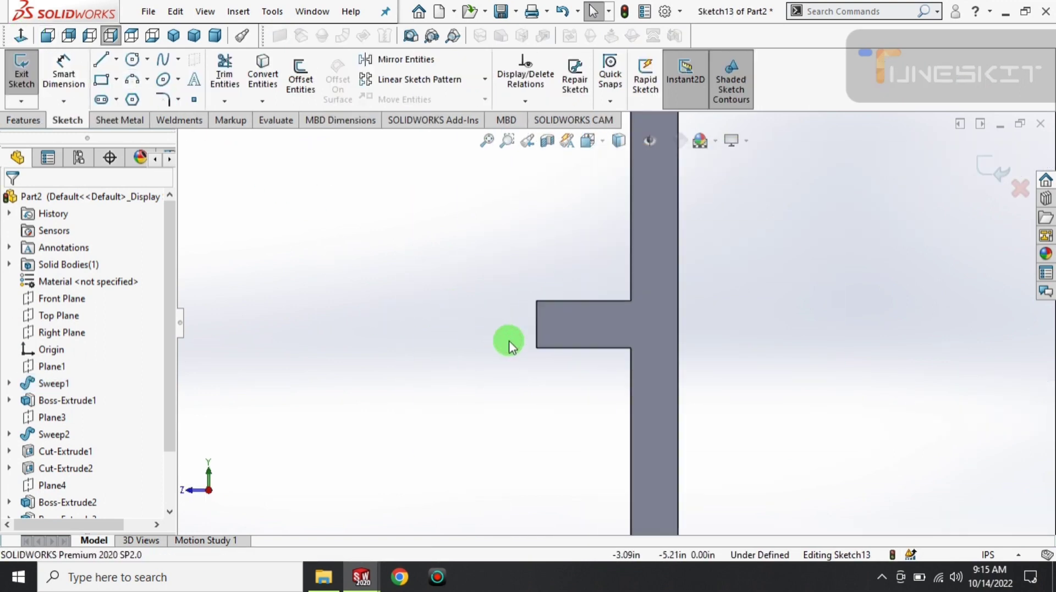
- Draw a triangle across the tab's outer corner
{"action": "key", "text": "l"}
{"action": "left_click", "coordinate": [542, 303]}
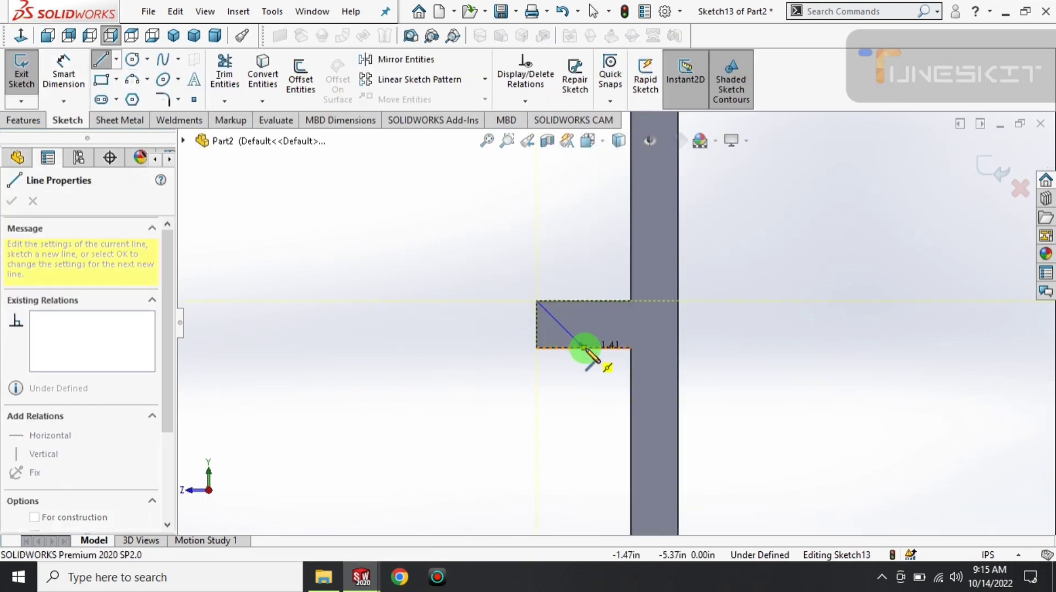
{"action": "left_click", "coordinate": [538, 300]}
{"action": "left_click", "coordinate": [219, 217]}
- Cut the triangle Through All to bevel the tabs at an angle
{"action": "left_click", "coordinate": [21, 120]}
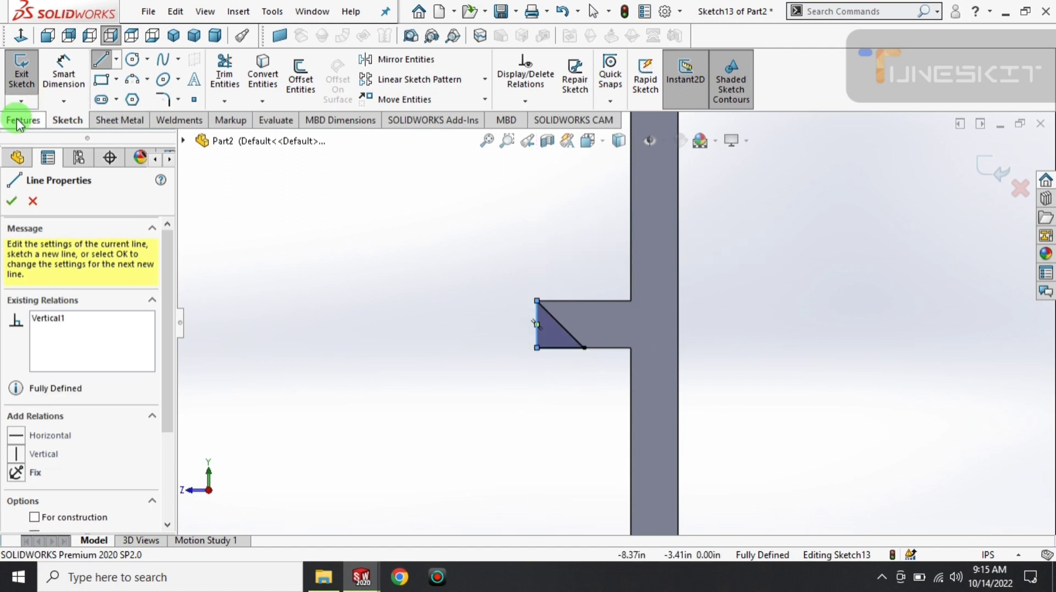
{"action": "left_click", "coordinate": [281, 166]}
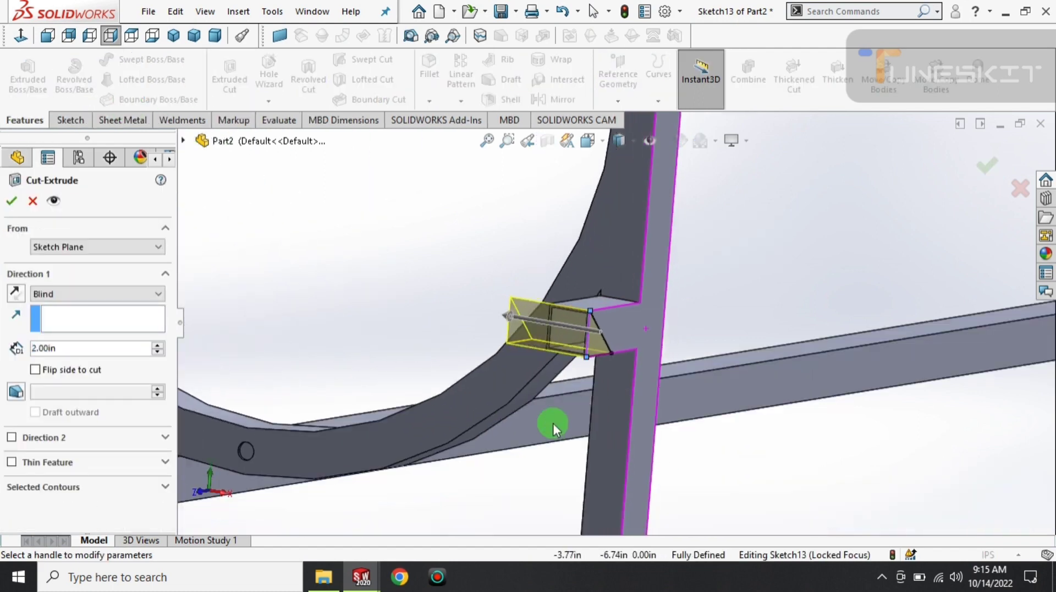
{"action": "left_click", "coordinate": [87, 294]}
{"action": "left_click", "coordinate": [105, 315]}
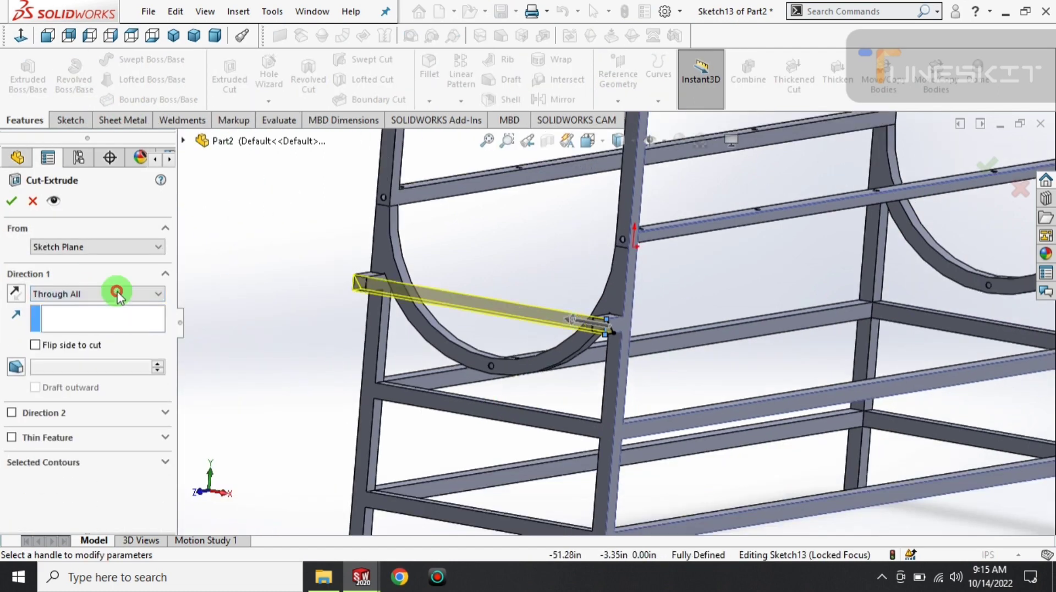
{"action": "left_click", "coordinate": [12, 201]}
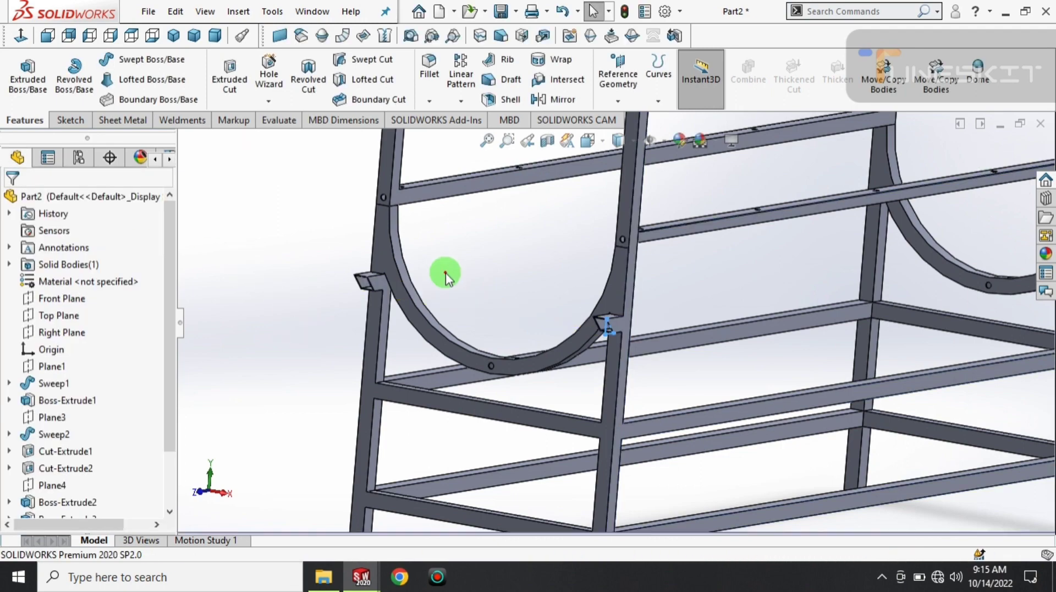
{"action": "scroll", "coordinate": [448, 271], "scroll_direction": "down", "scroll_amount": 5}
{"action": "scroll", "coordinate": [548, 453], "scroll_direction": "down", "scroll_amount": 5}
{"action": "left_click", "coordinate": [536, 325]}
- Sketch a Ø0.39 circle on the tab face
{"action": "left_click", "coordinate": [603, 284]}
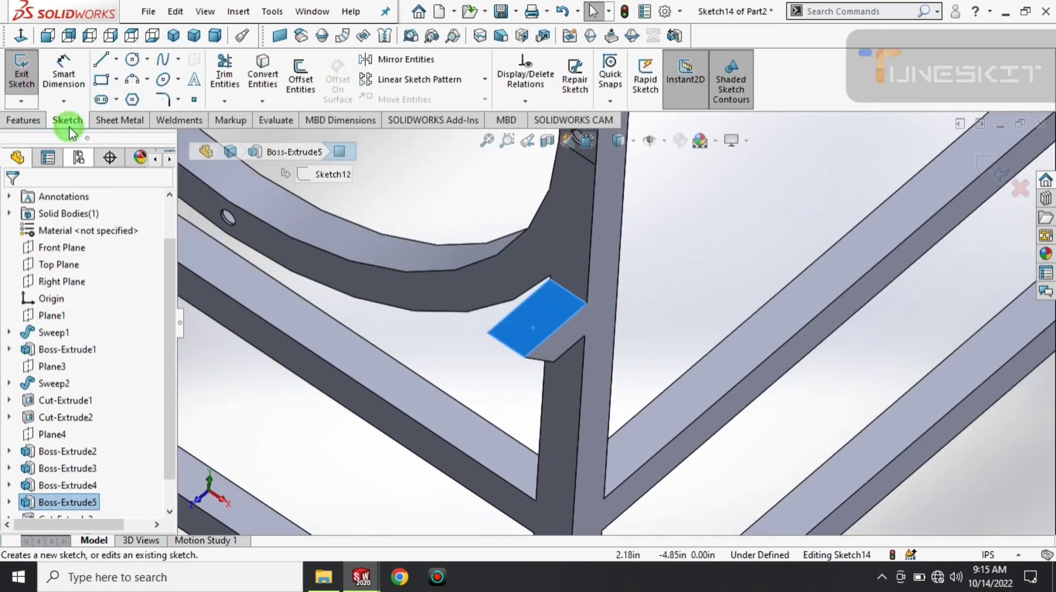
{"action": "left_click", "coordinate": [132, 59]}
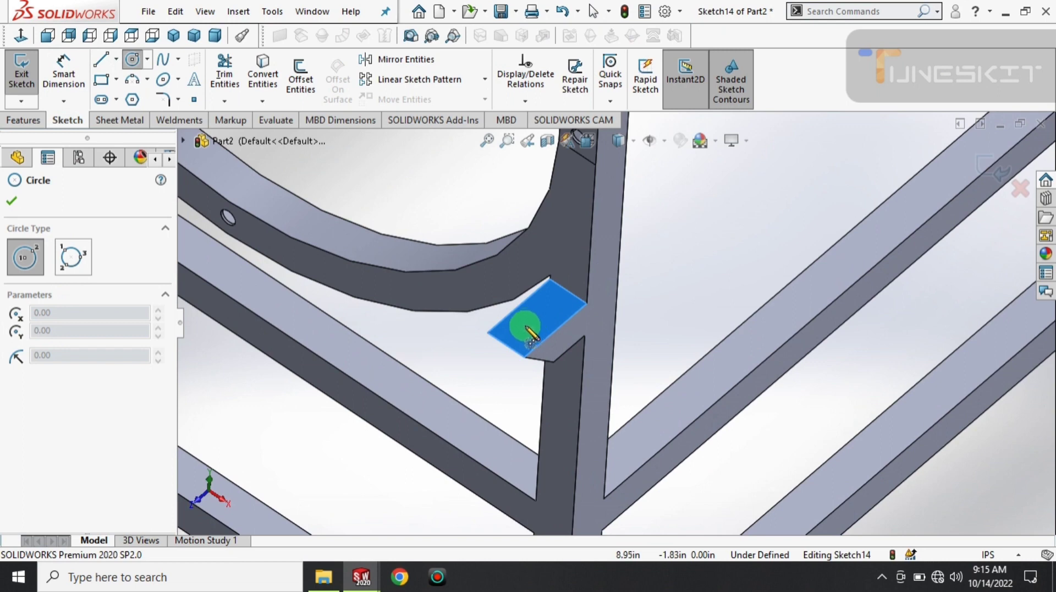
{"action": "left_click", "coordinate": [531, 336]}
{"action": "scroll", "coordinate": [530, 335], "scroll_direction": "up", "scroll_amount": 5}
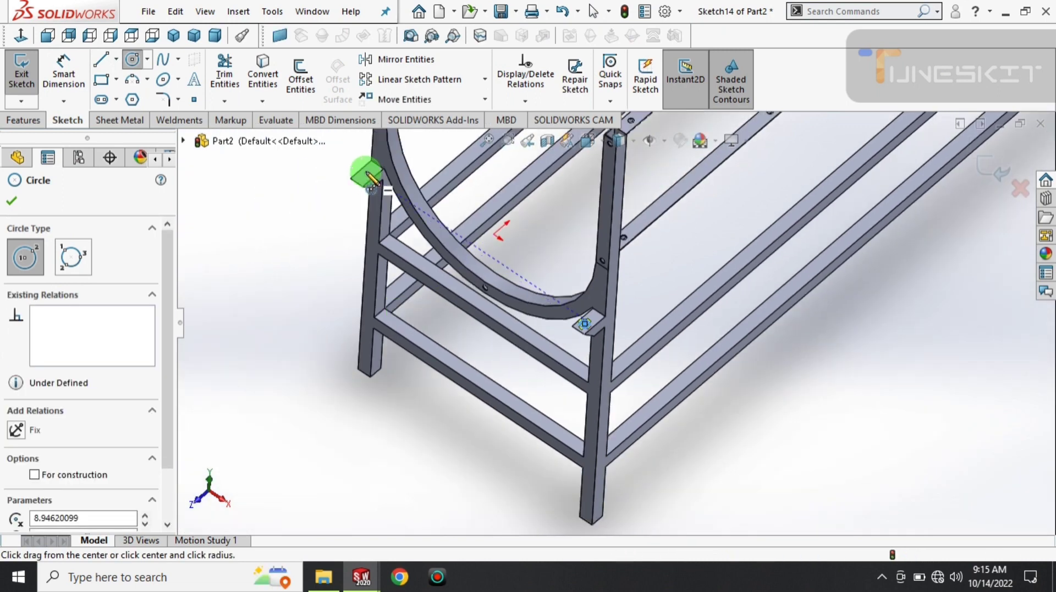
{"action": "left_click", "coordinate": [372, 179]}
{"action": "scroll", "coordinate": [622, 324], "scroll_direction": "up", "scroll_amount": 5}
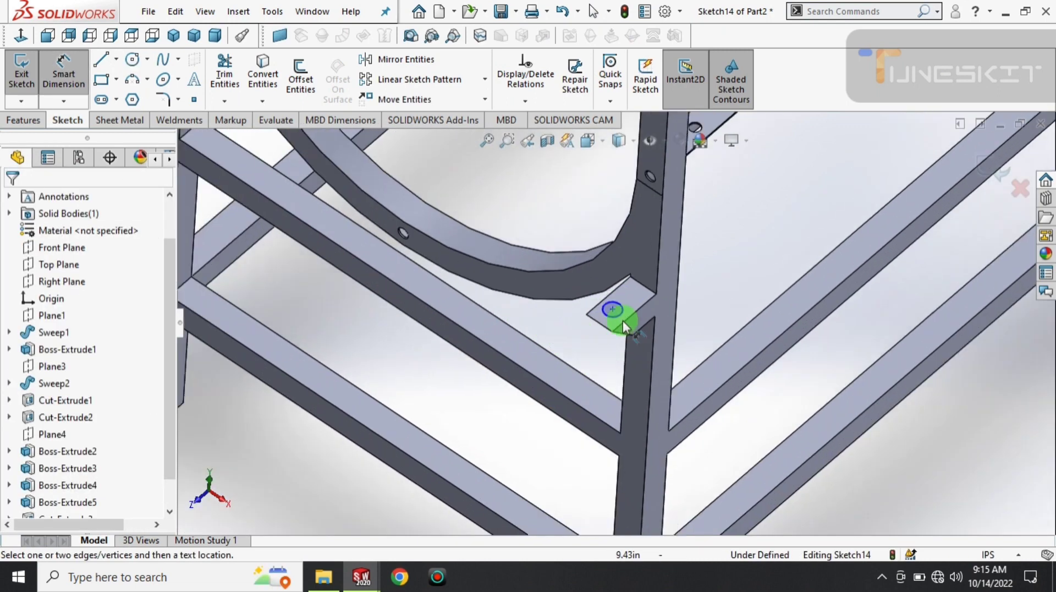
{"action": "scroll", "coordinate": [623, 320], "scroll_direction": "up", "scroll_amount": 3}
{"action": "left_click", "coordinate": [602, 303]}
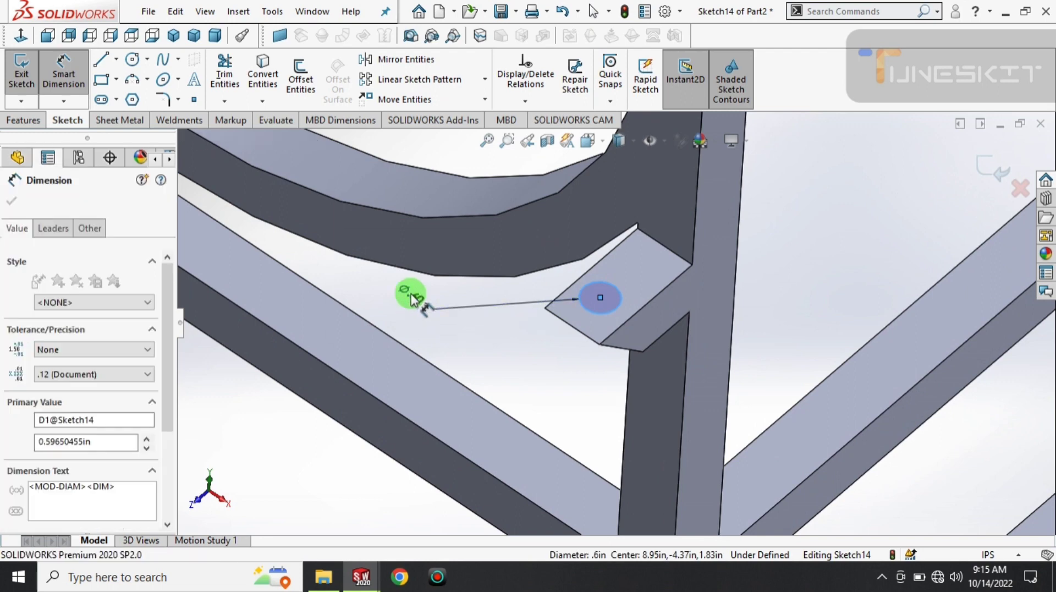
{"action": "left_click", "coordinate": [412, 300]}
{"action": "key", "text": "Return"}
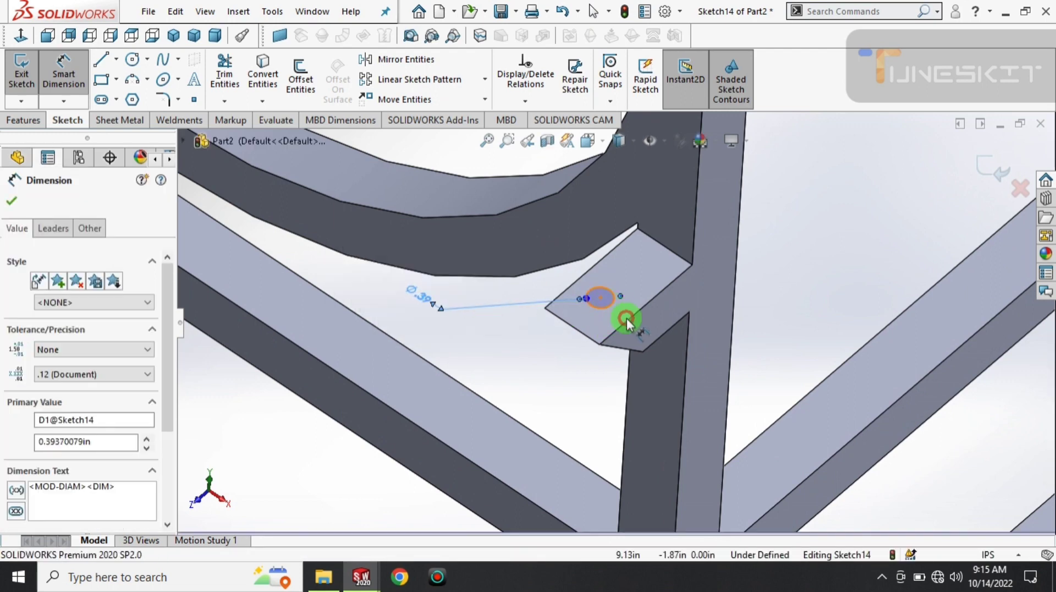
- Locate the circle 0.50 in from the tab edge
{"action": "left_click", "coordinate": [626, 318]}
{"action": "left_click", "coordinate": [632, 323]}
{"action": "left_click", "coordinate": [572, 365]}
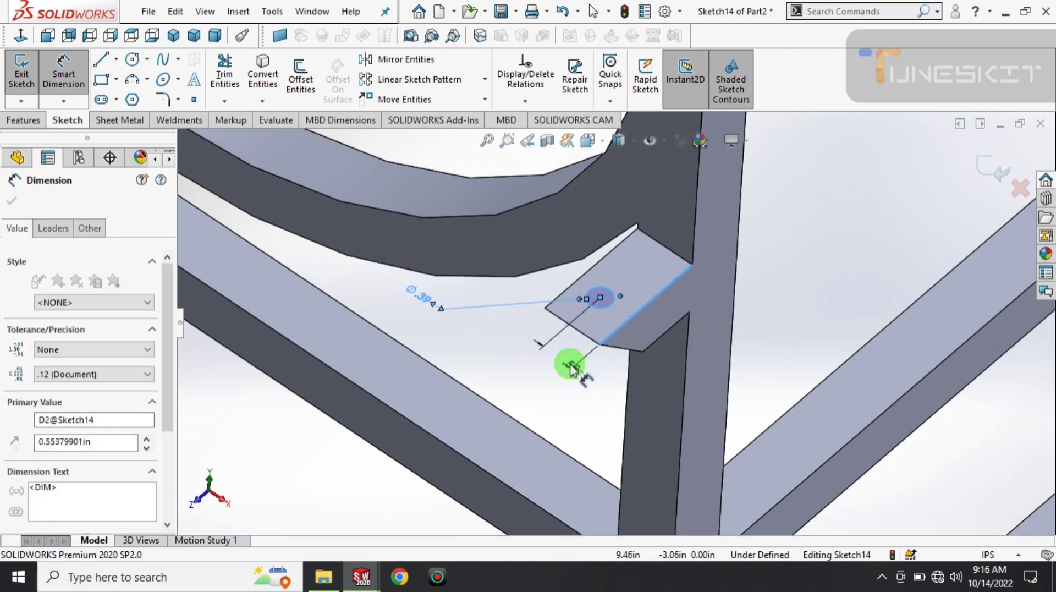
{"action": "type", "text": "0.5"}
{"action": "key", "text": "Return"}
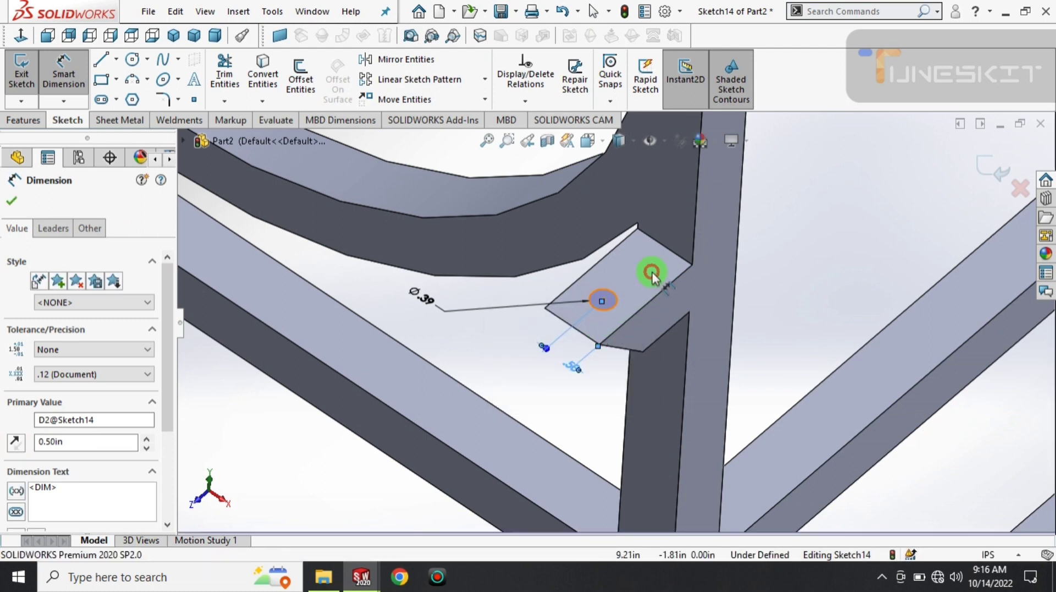
- Locate the circle 1.50 in from the tab's inner edge
{"action": "left_click", "coordinate": [658, 257]}
{"action": "left_click", "coordinate": [654, 259]}
{"action": "left_click", "coordinate": [619, 305]}
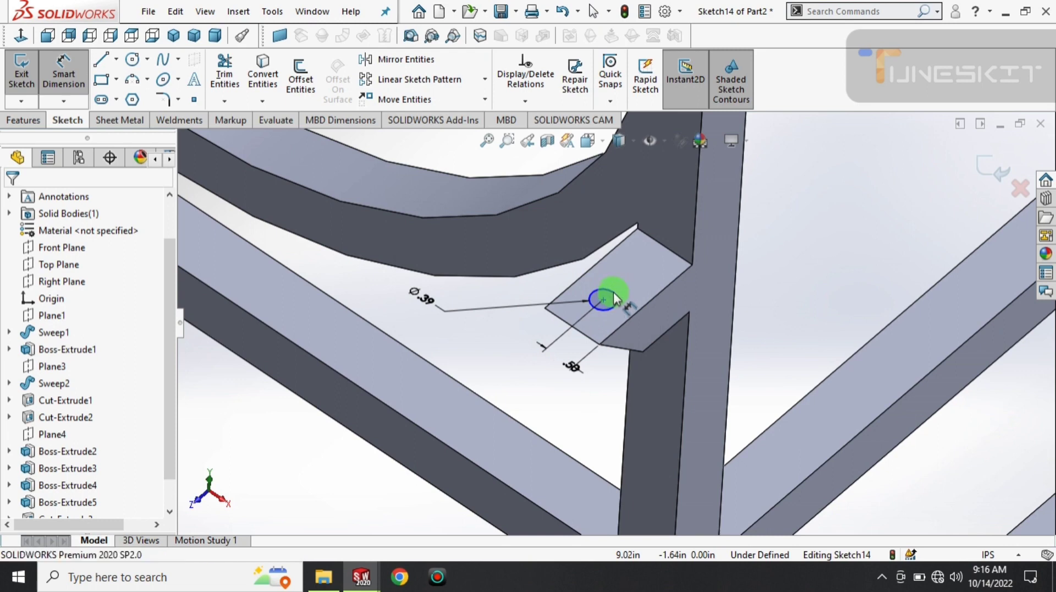
{"action": "left_click", "coordinate": [614, 299]}
{"action": "left_click", "coordinate": [643, 262]}
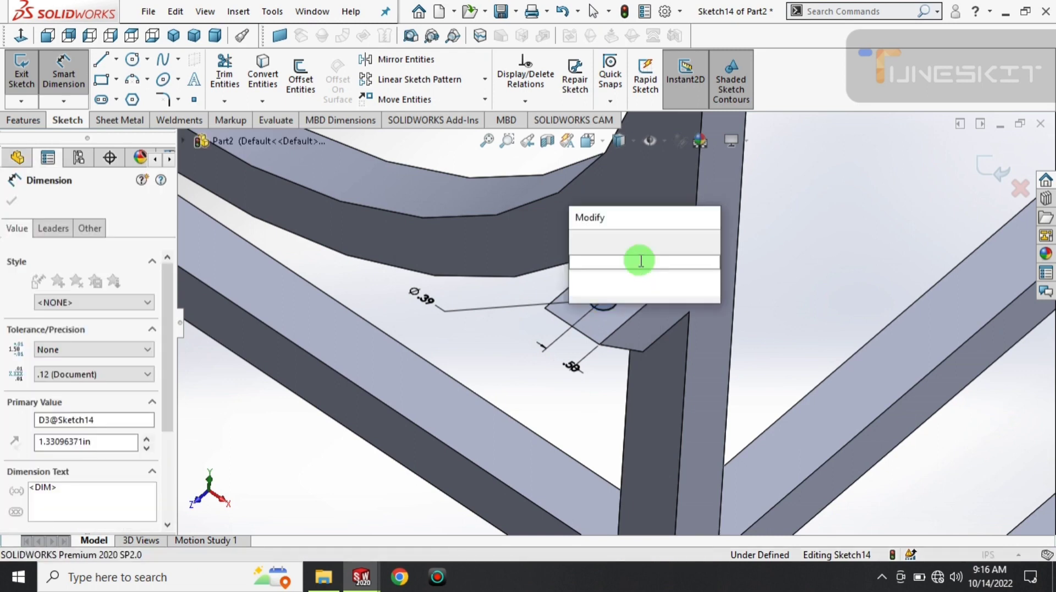
{"action": "type", "text": "1.5"}
{"action": "key", "text": "Return"}
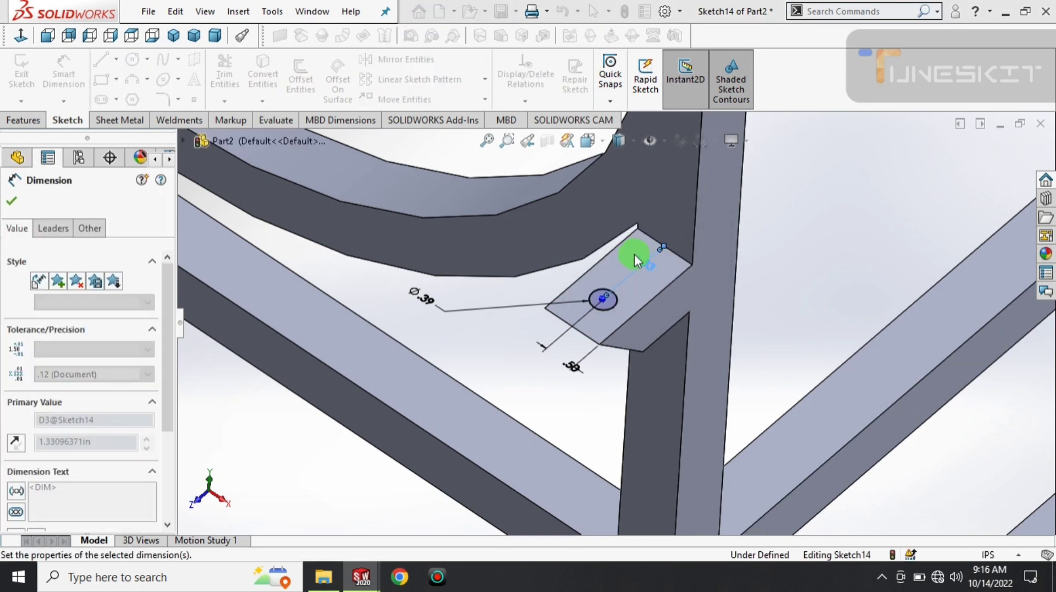
{"action": "scroll", "coordinate": [617, 255], "scroll_direction": "down", "scroll_amount": 5}
{"action": "scroll", "coordinate": [446, 242], "scroll_direction": "up", "scroll_amount": 5}
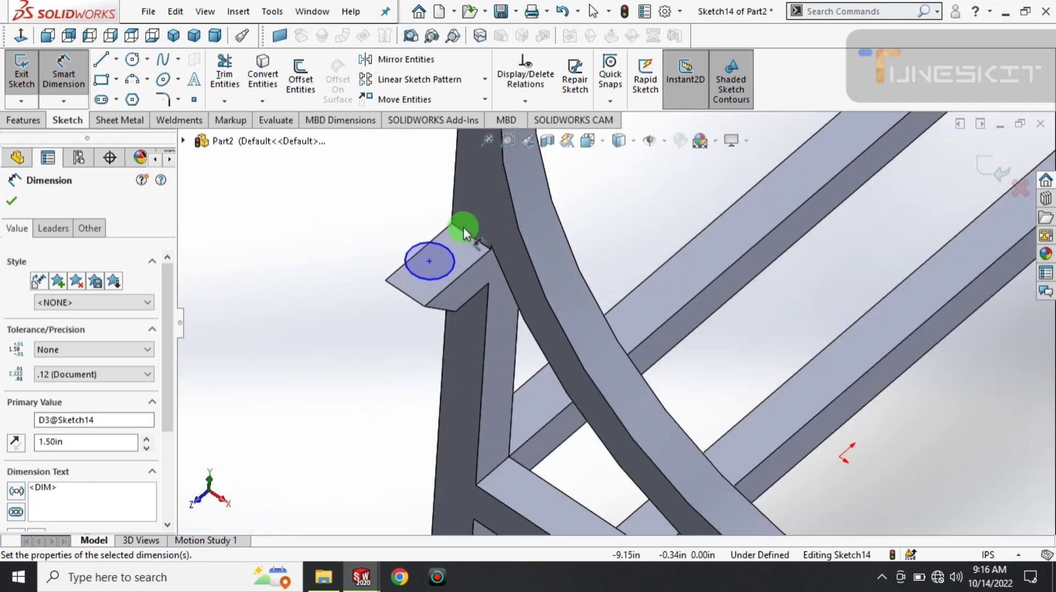
{"action": "scroll", "coordinate": [463, 228], "scroll_direction": "up", "scroll_amount": 3}
{"action": "scroll", "coordinate": [646, 350], "scroll_direction": "down", "scroll_amount": 5}
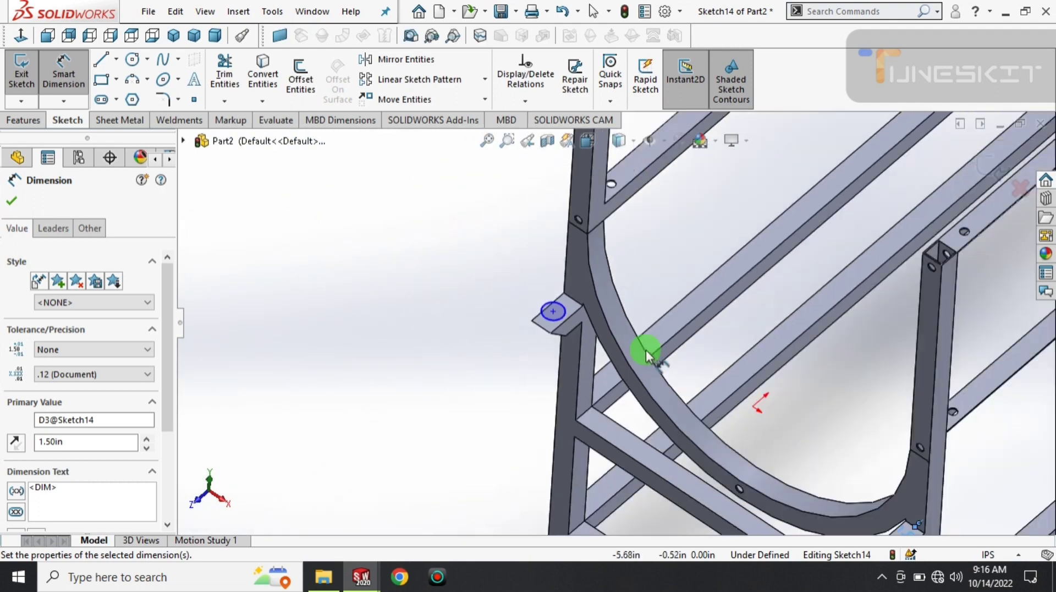
{"action": "scroll", "coordinate": [645, 350], "scroll_direction": "down", "scroll_amount": 2}
{"action": "scroll", "coordinate": [646, 350], "scroll_direction": "up", "scroll_amount": 2}
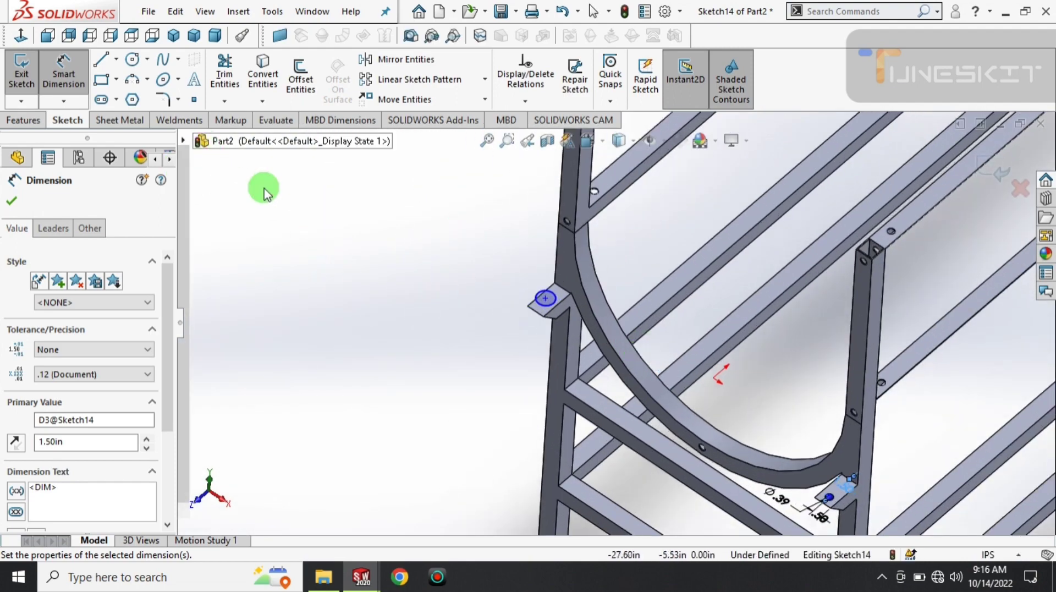
{"action": "left_click", "coordinate": [405, 330]}
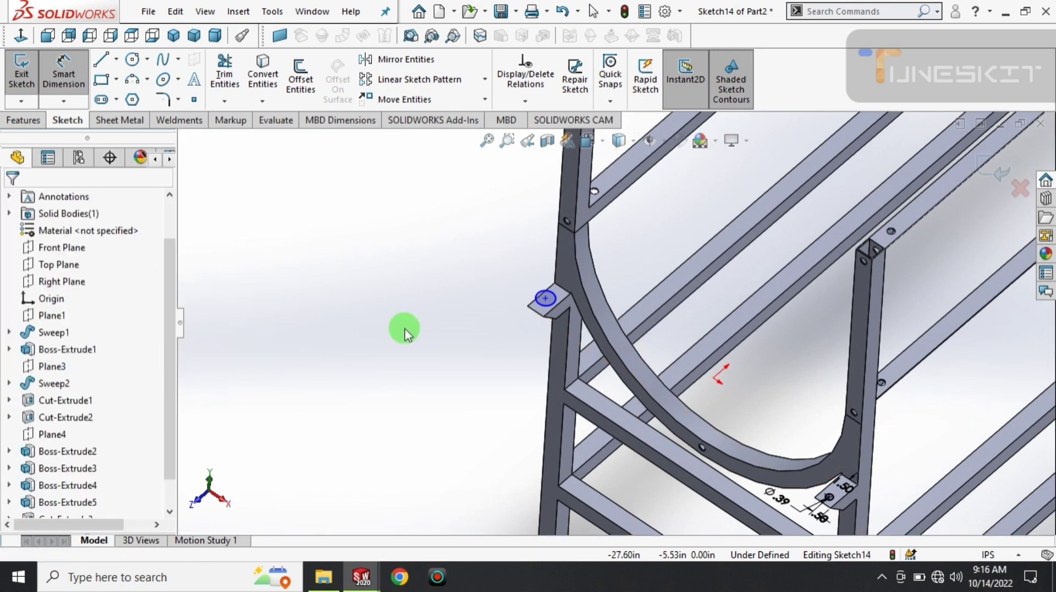
- Mirror the hole circle across the Right Plane onto the other tab
{"action": "left_click", "coordinate": [548, 294]}
{"action": "left_click", "coordinate": [396, 61]}
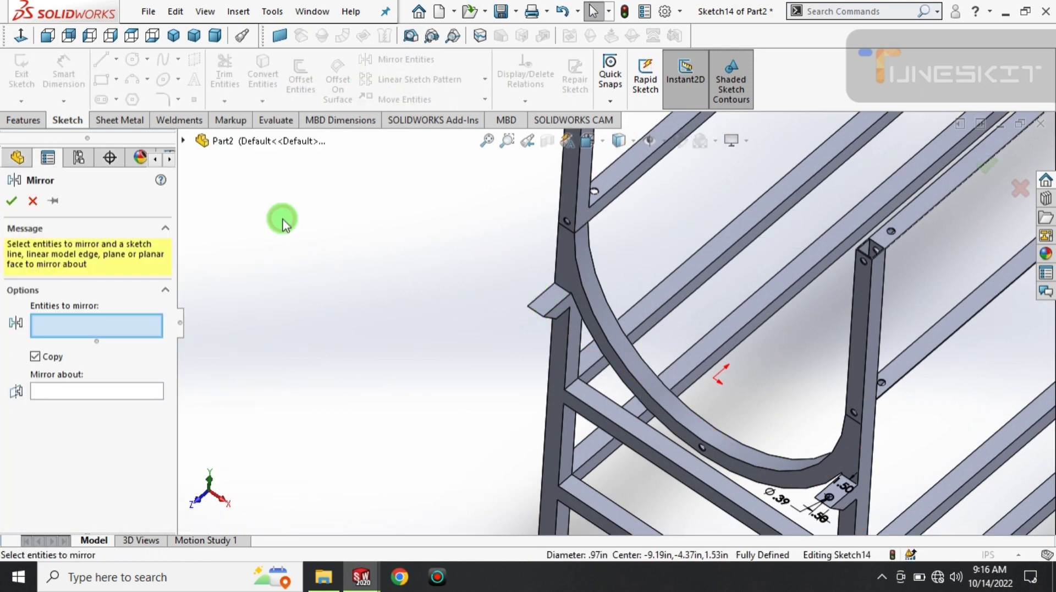
{"action": "left_click_drag", "start_coordinate": [835, 495], "coordinate": [773, 517]}
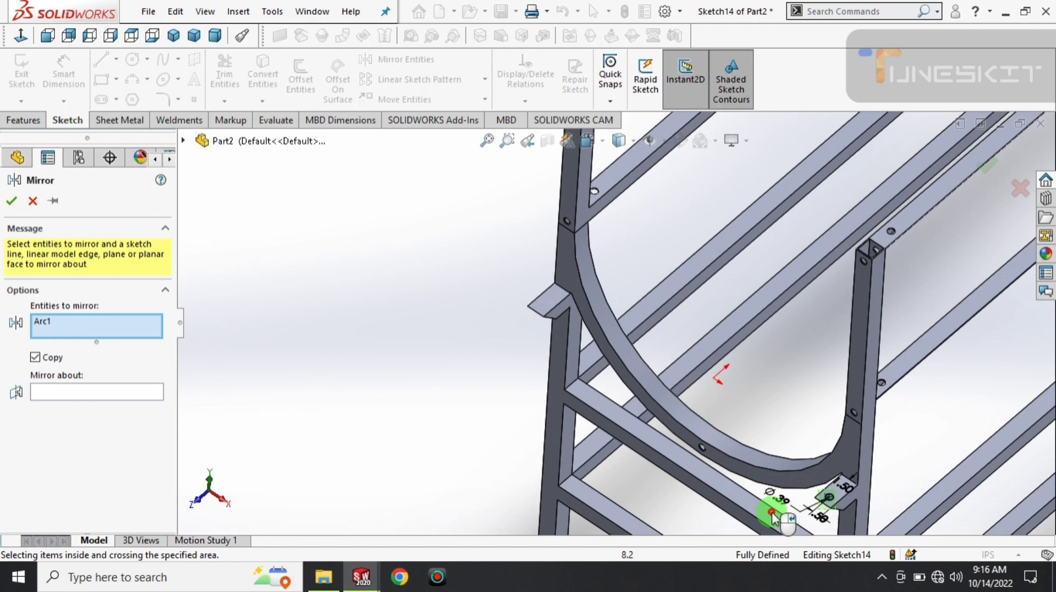
{"action": "left_click", "coordinate": [65, 396]}
{"action": "left_click", "coordinate": [185, 141]}
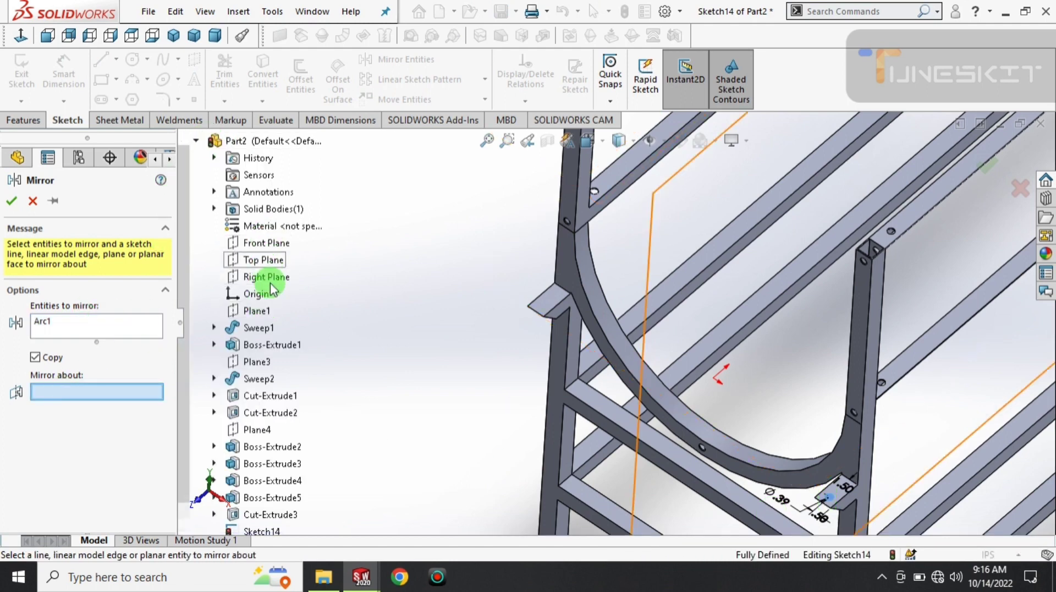
{"action": "left_click", "coordinate": [269, 278]}
{"action": "left_click", "coordinate": [272, 266]}
- Extruded-cut both bolt holes and show the rack in isometric view
{"action": "left_click", "coordinate": [22, 120]}
{"action": "left_click", "coordinate": [229, 82]}
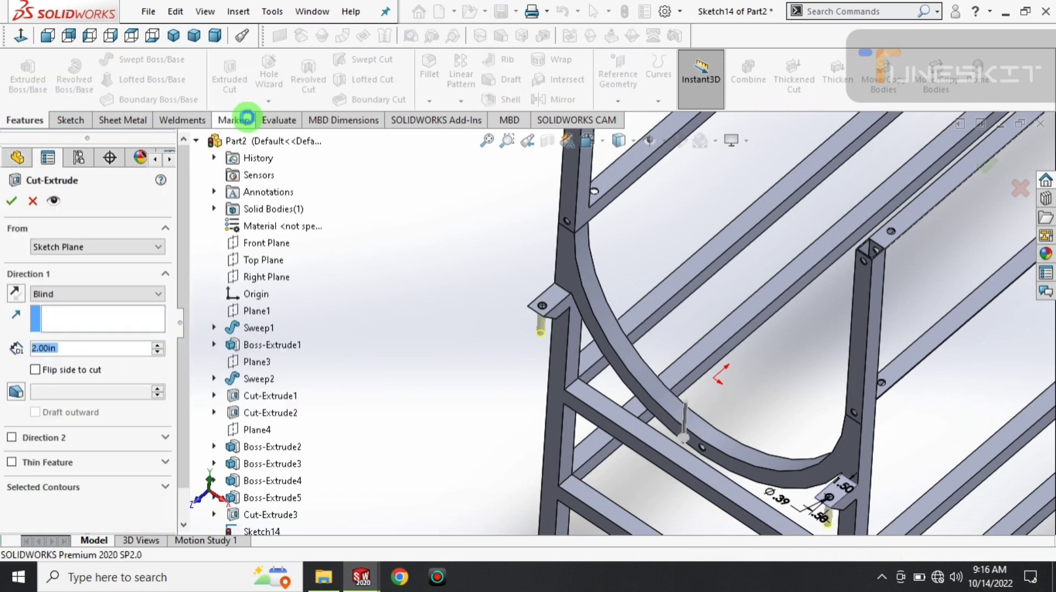
{"action": "key", "text": "Return"}
{"action": "scroll", "coordinate": [655, 371], "scroll_direction": "up", "scroll_amount": 3}
{"action": "scroll", "coordinate": [613, 341], "scroll_direction": "up", "scroll_amount": 3}
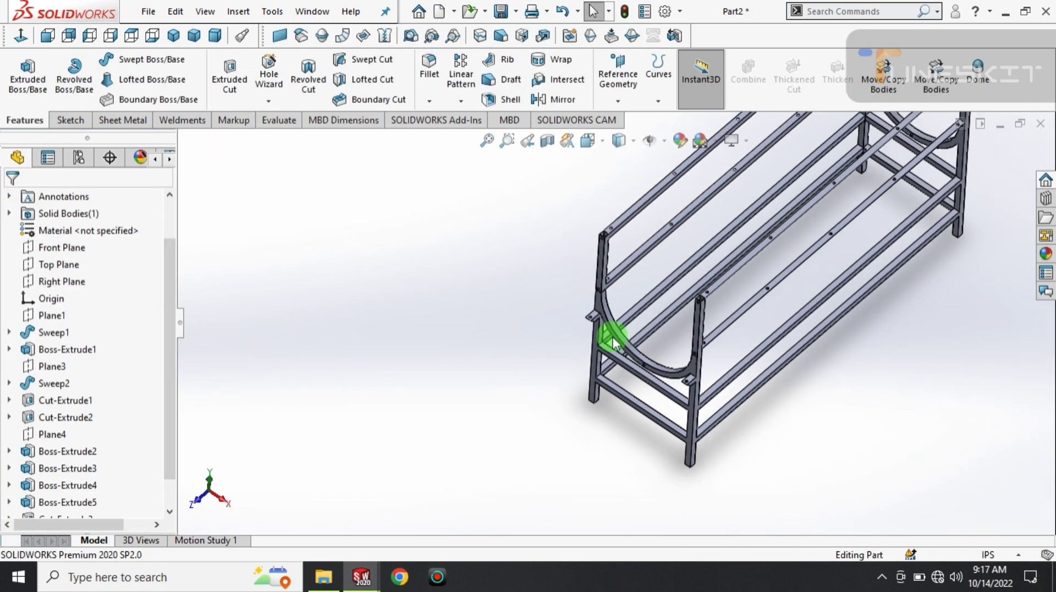
{"action": "left_click", "coordinate": [173, 36]}
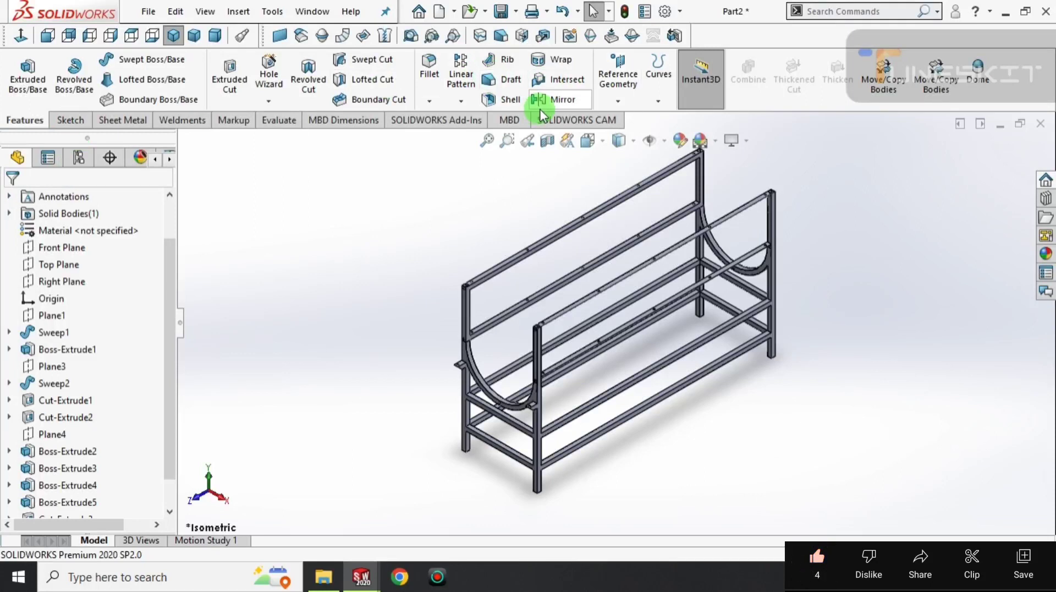
- Begin a reference plane referencing the Front Plane, then cancel it
{"action": "left_click", "coordinate": [635, 103]}
{"action": "left_click", "coordinate": [633, 118]}
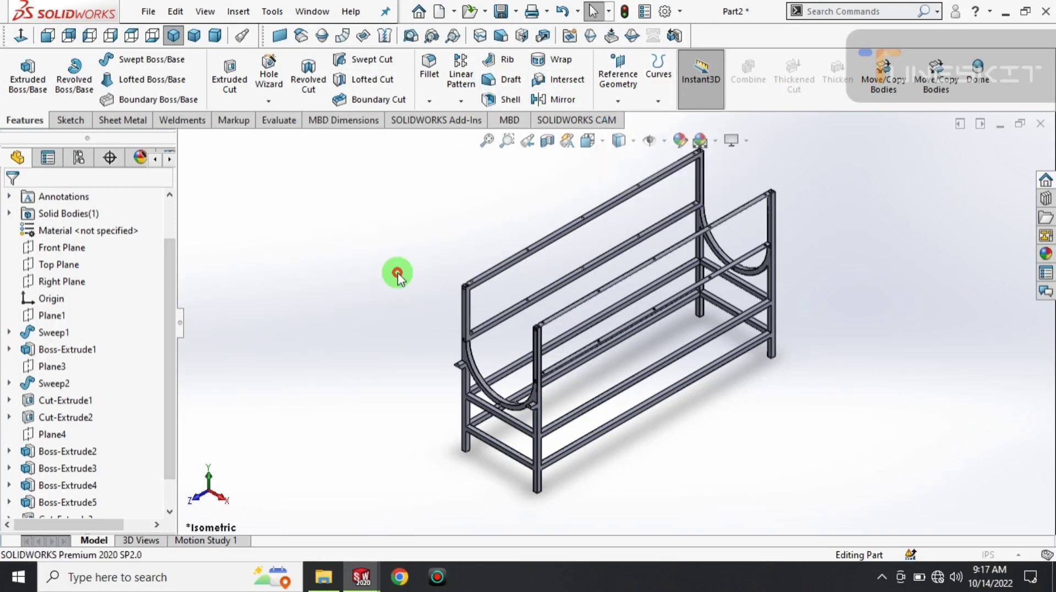
{"action": "scroll", "coordinate": [475, 287], "scroll_direction": "down", "scroll_amount": 4}
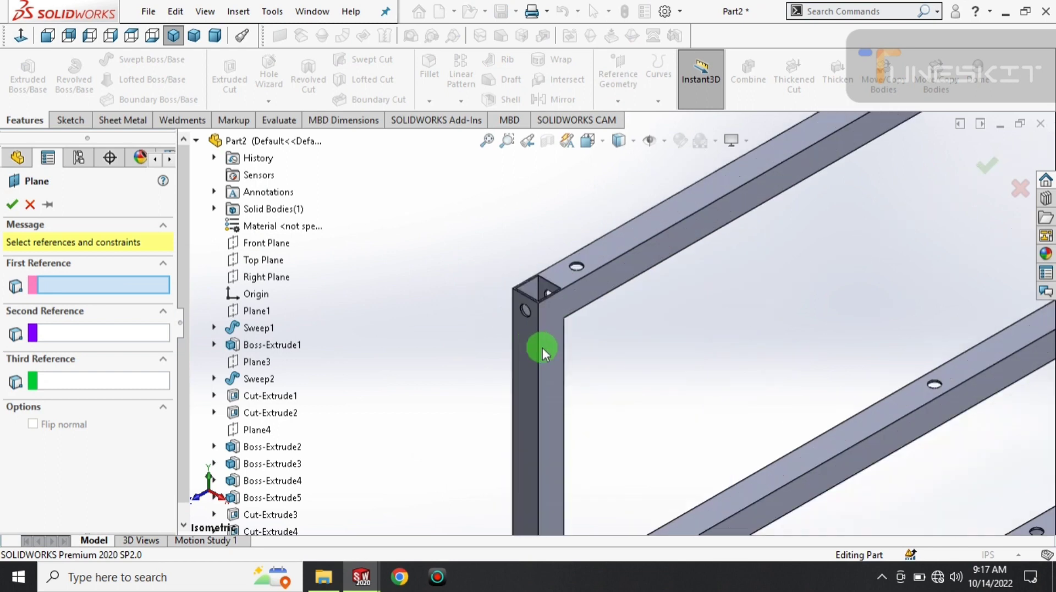
{"action": "scroll", "coordinate": [542, 347], "scroll_direction": "down", "scroll_amount": 3}
{"action": "left_click", "coordinate": [267, 244]}
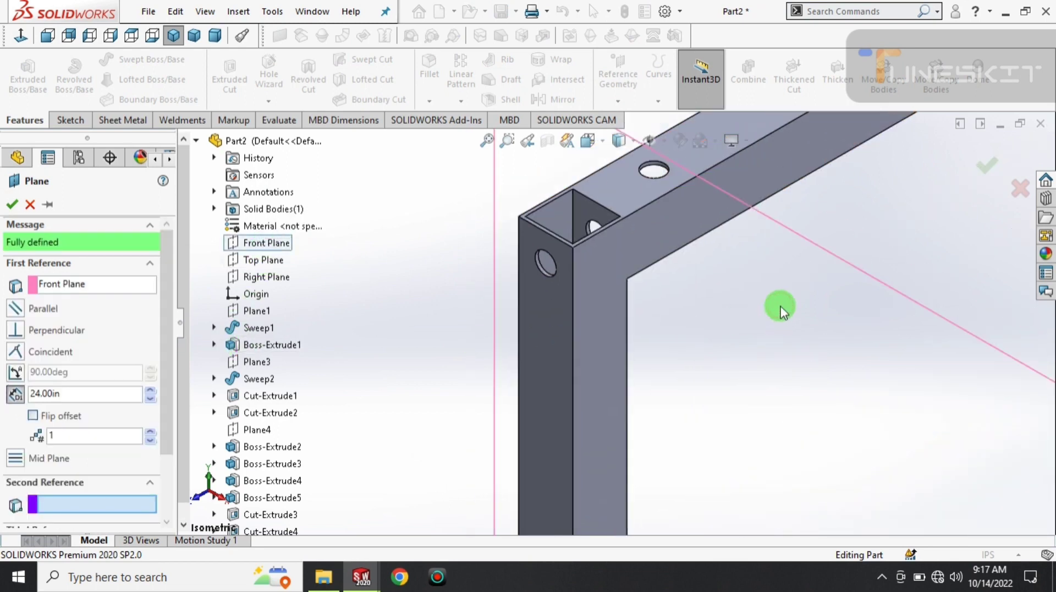
{"action": "scroll", "coordinate": [778, 306], "scroll_direction": "up", "scroll_amount": 5}
{"action": "scroll", "coordinate": [818, 370], "scroll_direction": "up", "scroll_amount": 3}
{"action": "scroll", "coordinate": [813, 441], "scroll_direction": "up", "scroll_amount": 3}
{"action": "scroll", "coordinate": [587, 427], "scroll_direction": "down", "scroll_amount": 3}
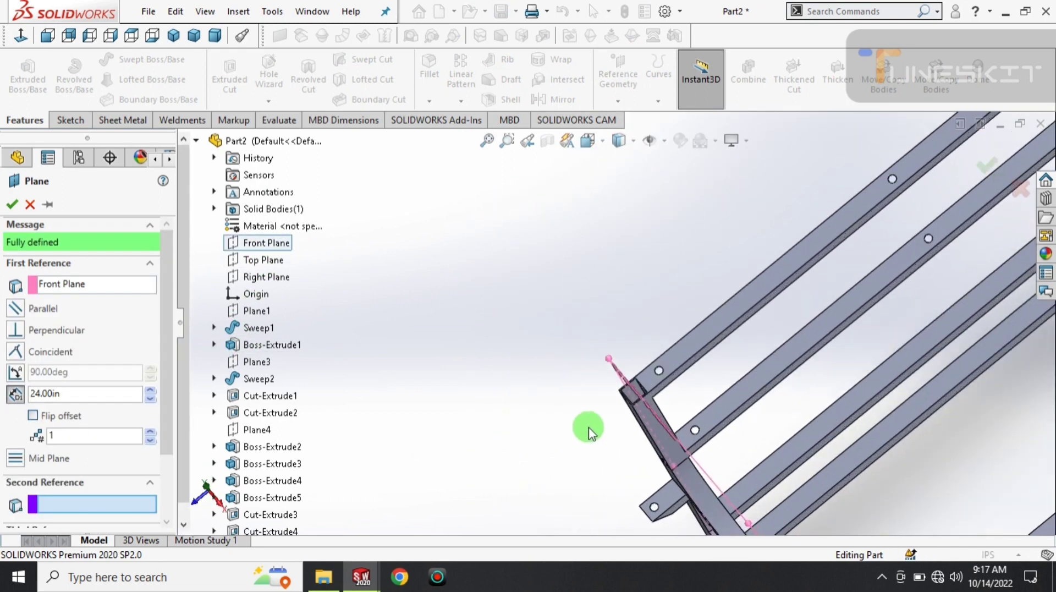
{"action": "mouse_move", "coordinate": [587, 427]}
{"action": "middle_mouse_down"}
{"action": "mouse_move", "coordinate": [636, 462]}
{"action": "mouse_move", "coordinate": [653, 307]}
{"action": "mouse_move", "coordinate": [636, 309]}
{"action": "mouse_move", "coordinate": [641, 344]}
{"action": "middle_mouse_up"}
{"action": "key", "text": "Escape"}
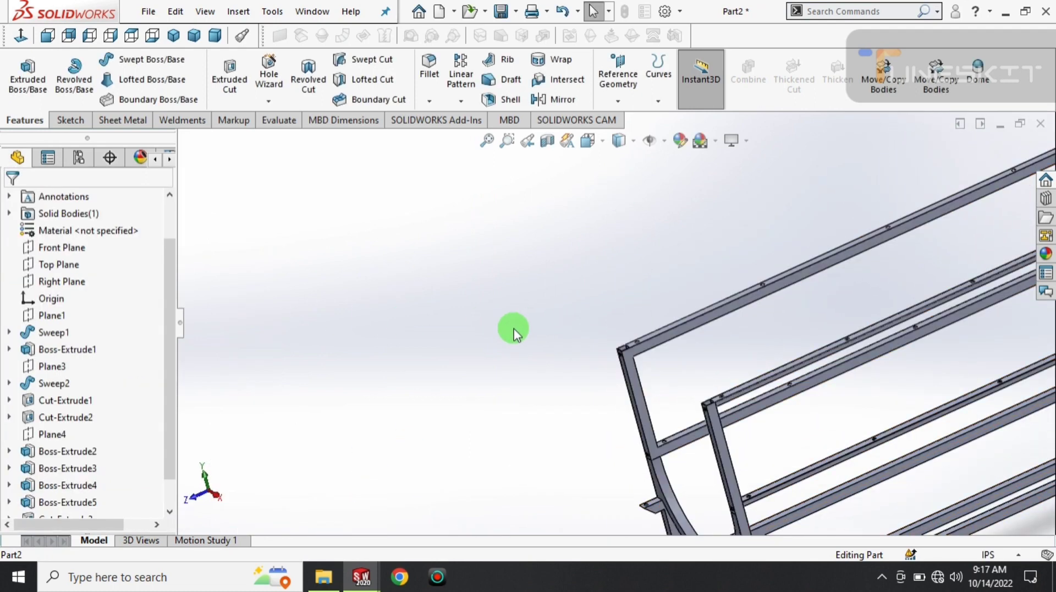
- Create Plane5 offset 30.00 in from the end upright's face, with the offset flipped
{"action": "left_click", "coordinate": [618, 101]}
{"action": "left_click", "coordinate": [632, 115]}
{"action": "mouse_move", "coordinate": [645, 435]}
{"action": "middle_mouse_down"}
{"action": "mouse_move", "coordinate": [671, 396]}
{"action": "mouse_move", "coordinate": [627, 389]}
{"action": "middle_mouse_up"}
{"action": "left_click", "coordinate": [627, 389]}
{"action": "middle_click_drag", "start_coordinate": [735, 354], "coordinate": [464, 367]}
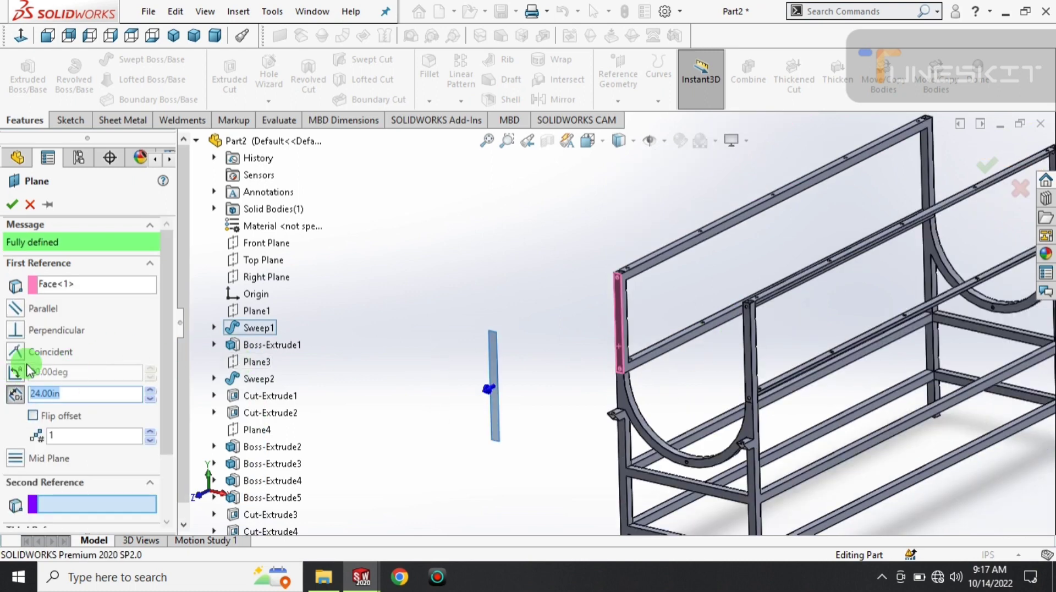
{"action": "left_click", "coordinate": [33, 416]}
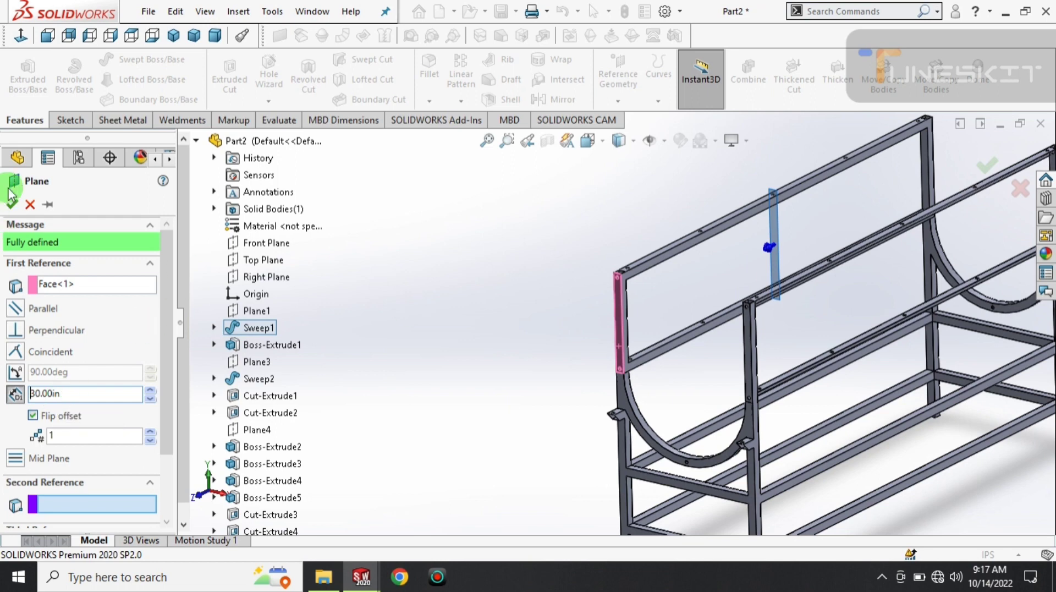
{"action": "left_click", "coordinate": [14, 206]}
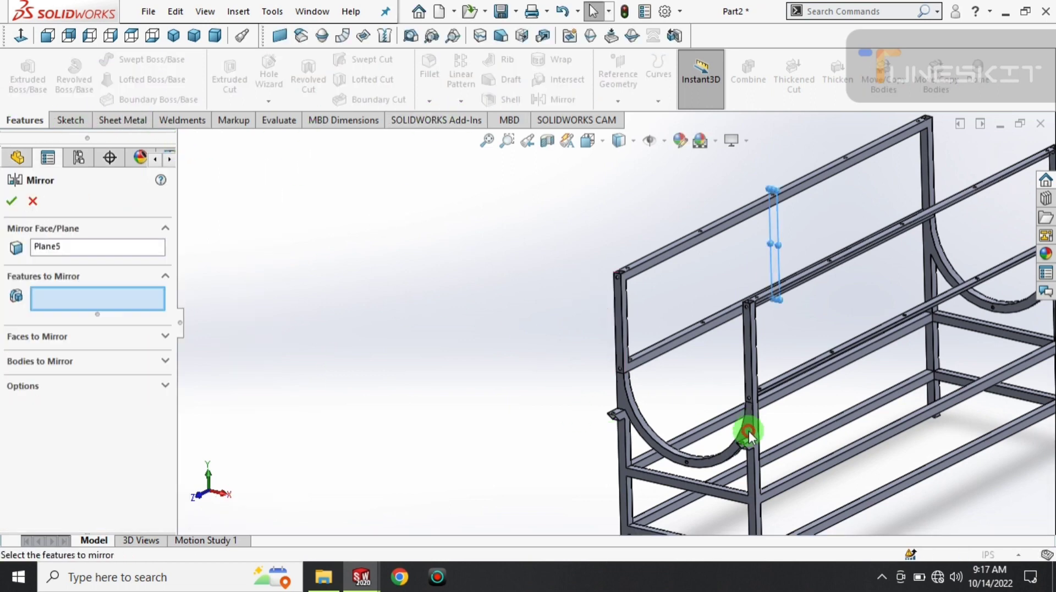
- Mirror the bracket tab feature Boss-Extrude5 across Plane5 as Mirror2
{"action": "scroll", "coordinate": [797, 418], "scroll_direction": "down", "scroll_amount": 4}
{"action": "scroll", "coordinate": [825, 396], "scroll_direction": "down", "scroll_amount": 2}
{"action": "left_click", "coordinate": [825, 395]}
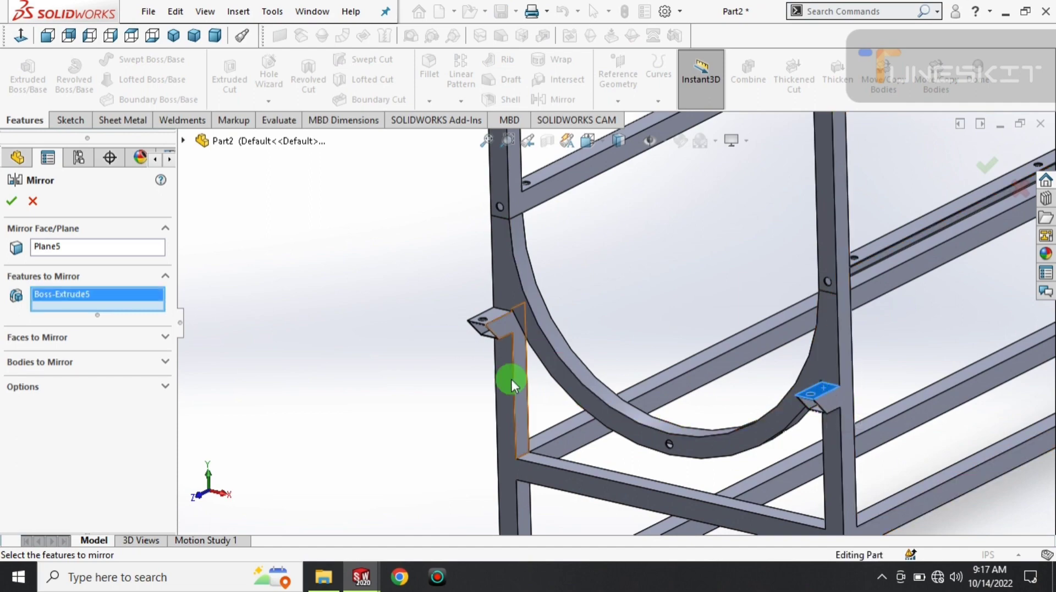
{"action": "scroll", "coordinate": [854, 302], "scroll_direction": "up", "scroll_amount": 5}
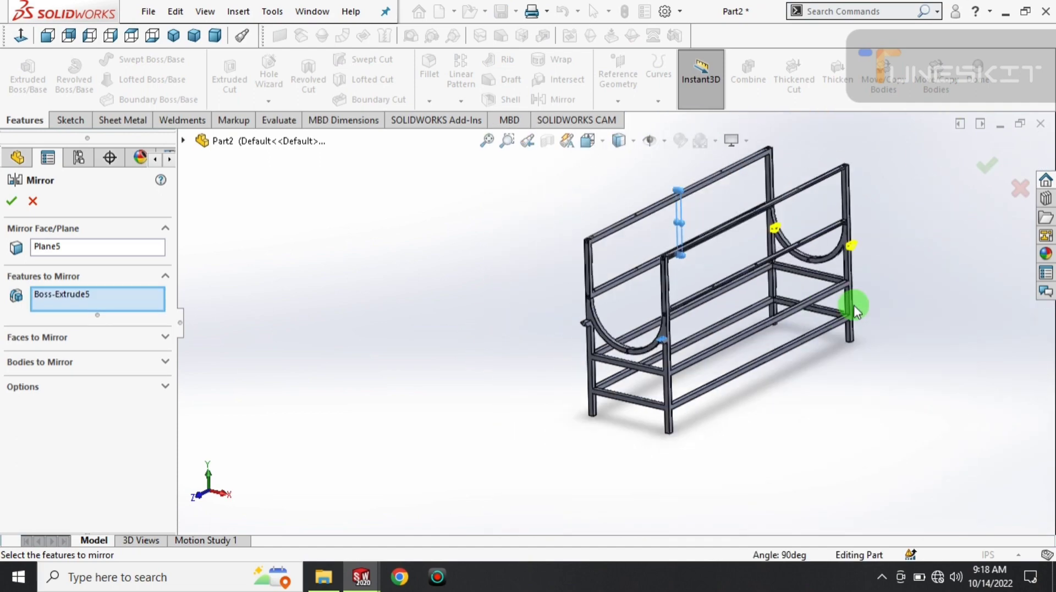
{"action": "middle_click_drag", "start_coordinate": [853, 302], "coordinate": [825, 389]}
{"action": "scroll", "coordinate": [853, 285], "scroll_direction": "down", "scroll_amount": 4}
{"action": "scroll", "coordinate": [799, 313], "scroll_direction": "down", "scroll_amount": 3}
{"action": "right_click", "coordinate": [952, 191]}
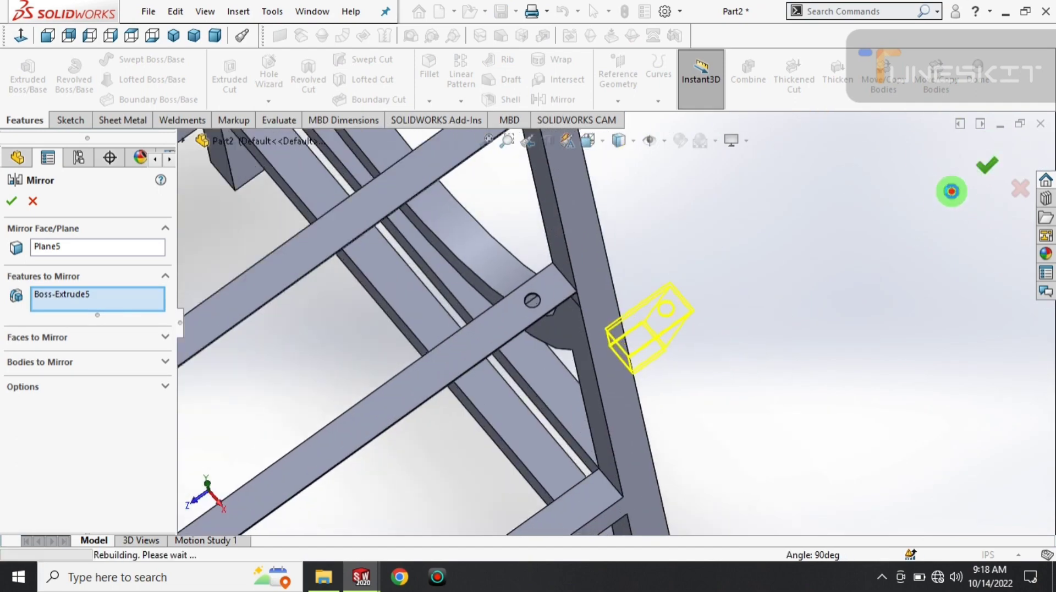
- Add Cut-Extrude4 and Cut-Extrude3 bolt-hole cuts to Mirror2's features to mirror
{"action": "scroll", "coordinate": [758, 323], "scroll_direction": "up", "scroll_amount": 3}
{"action": "middle_click_drag", "start_coordinate": [728, 282], "coordinate": [707, 308]}
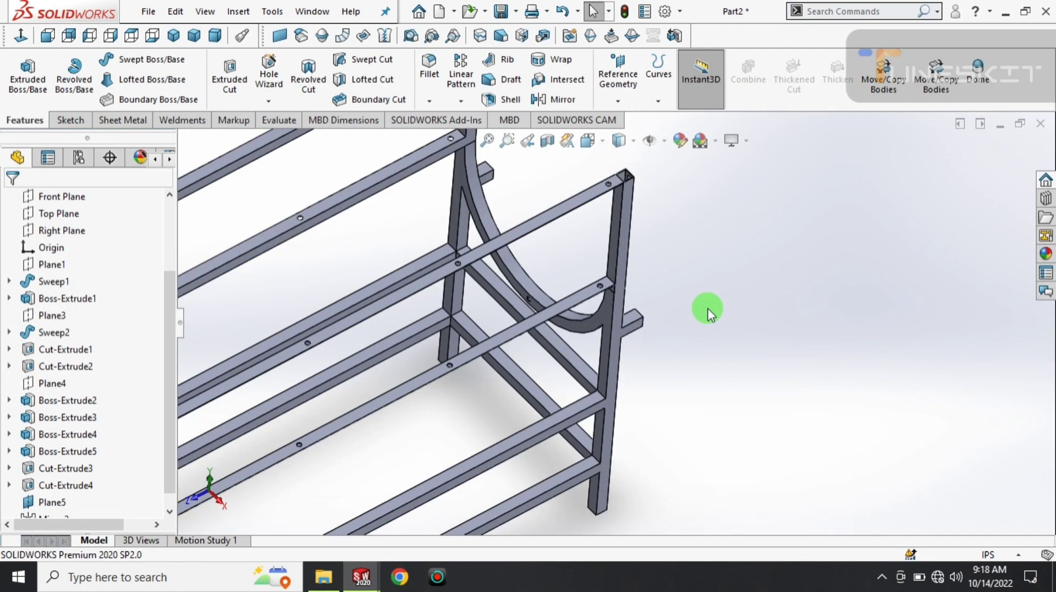
{"action": "key", "text": "f"}
{"action": "scroll", "coordinate": [167, 352], "scroll_direction": "down", "scroll_amount": 1}
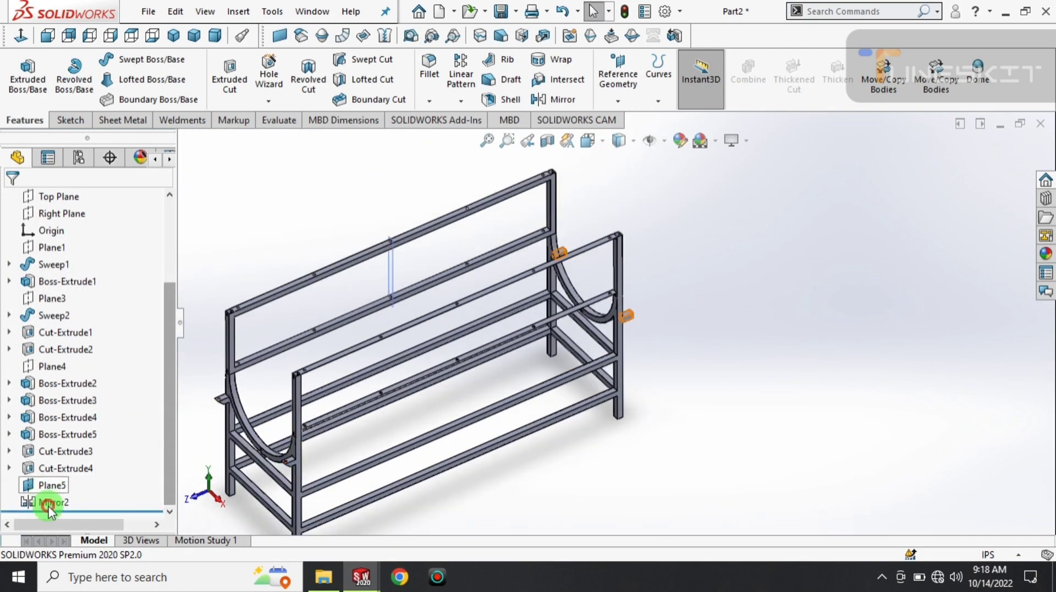
{"action": "left_click", "coordinate": [44, 498]}
{"action": "left_click", "coordinate": [19, 454]}
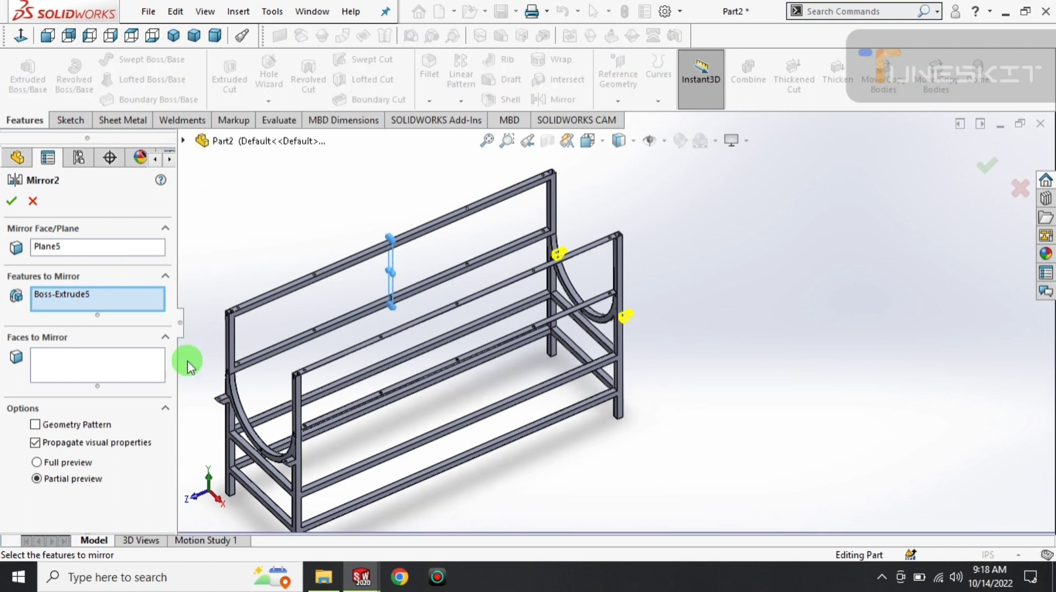
{"action": "left_click", "coordinate": [229, 259]}
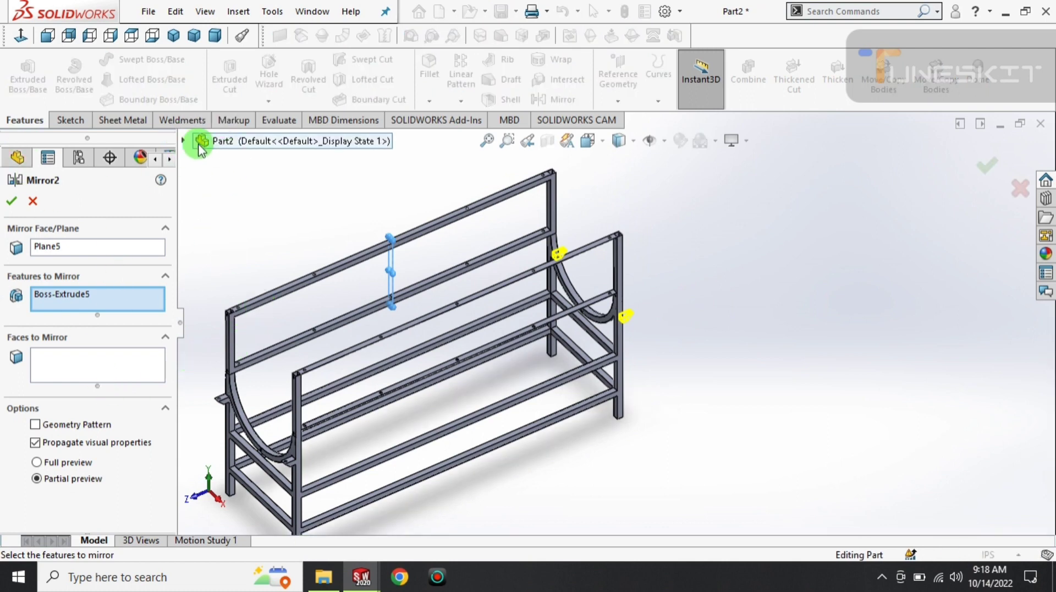
{"action": "left_click", "coordinate": [183, 141]}
{"action": "left_click", "coordinate": [246, 513]}
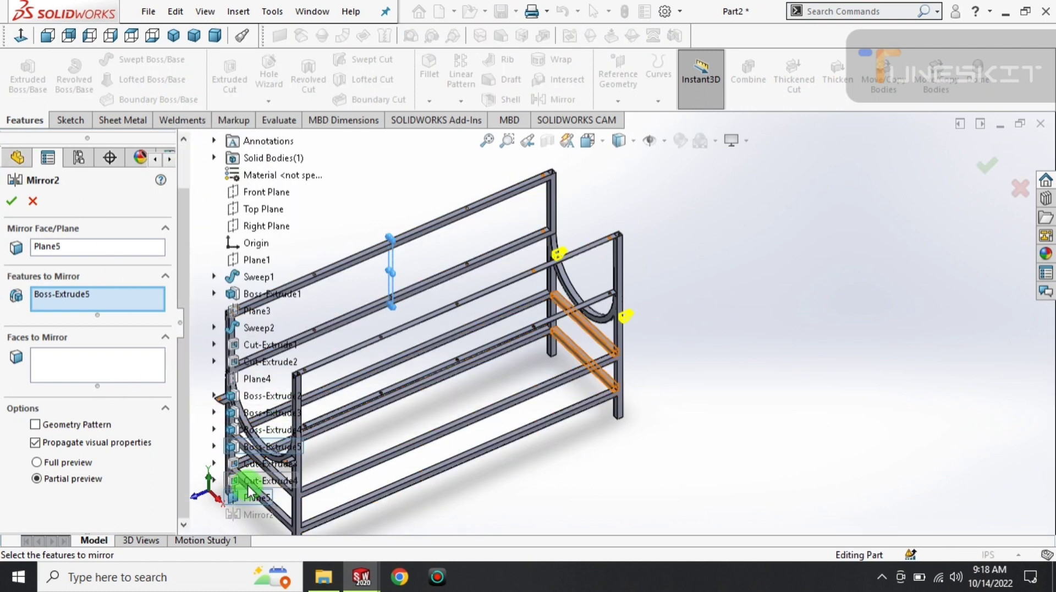
{"action": "key", "text": "f"}
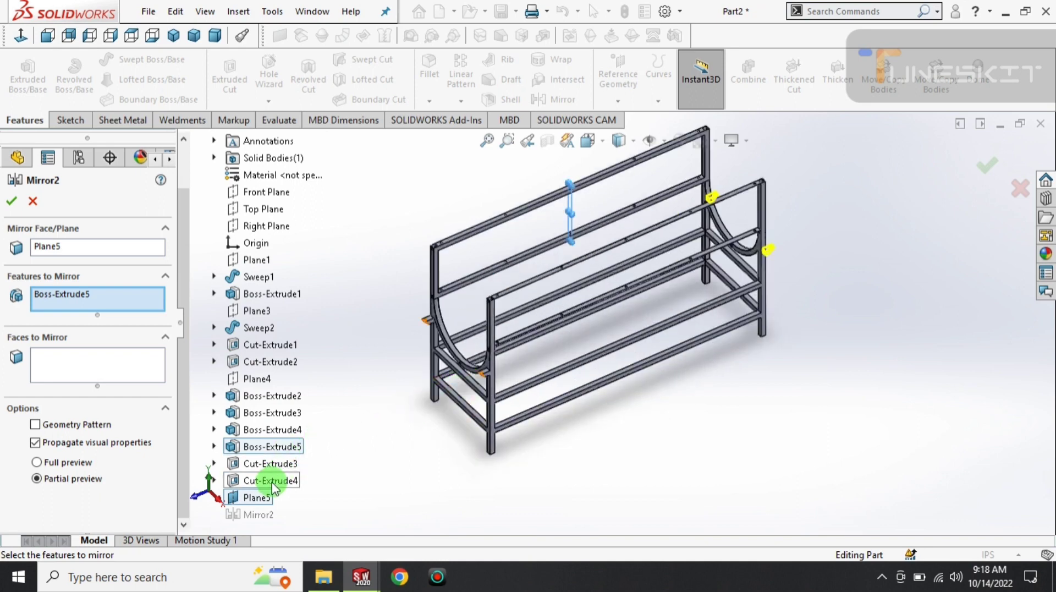
{"action": "left_click", "coordinate": [272, 484]}
{"action": "left_click", "coordinate": [272, 464]}
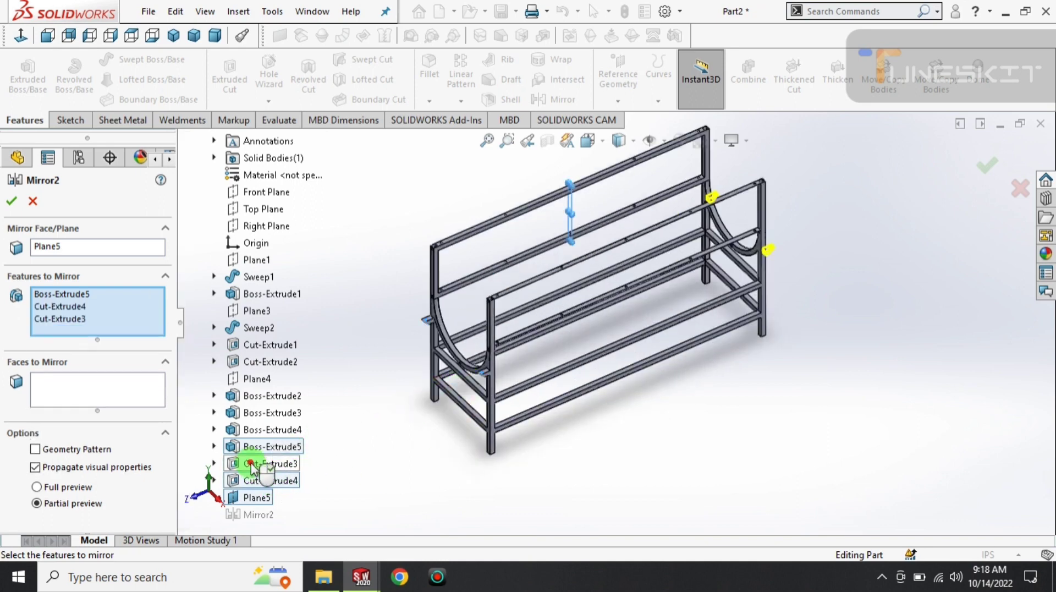
{"action": "left_click", "coordinate": [8, 201]}
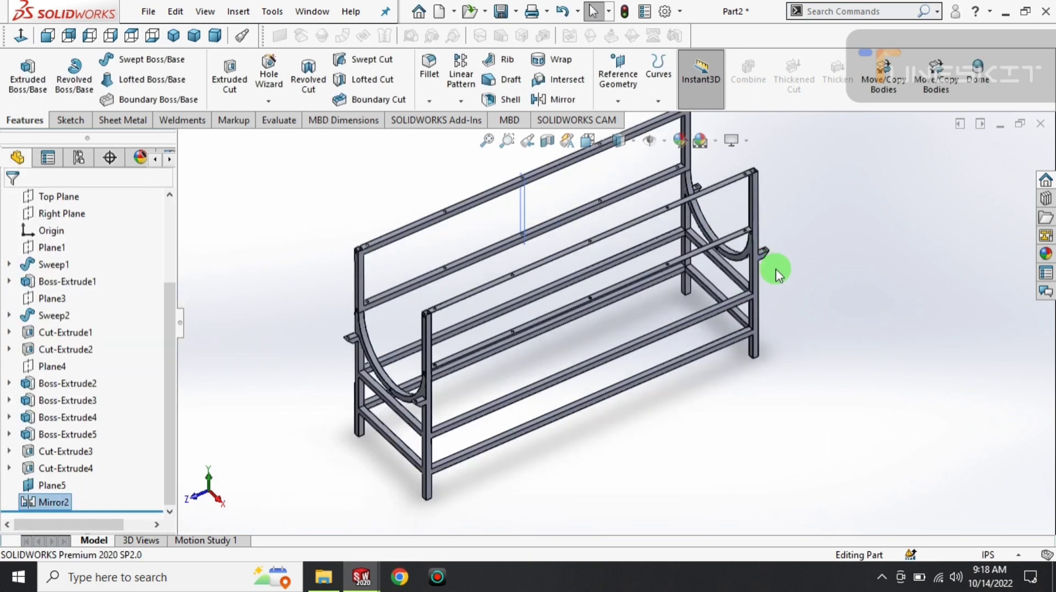
- Check Plane5's options, then return the rack to the isometric view
{"action": "middle_click_drag", "start_coordinate": [770, 267], "coordinate": [697, 295]}
{"action": "scroll", "coordinate": [553, 275], "scroll_direction": "down", "scroll_amount": 3}
{"action": "scroll", "coordinate": [623, 263], "scroll_direction": "down", "scroll_amount": 5}
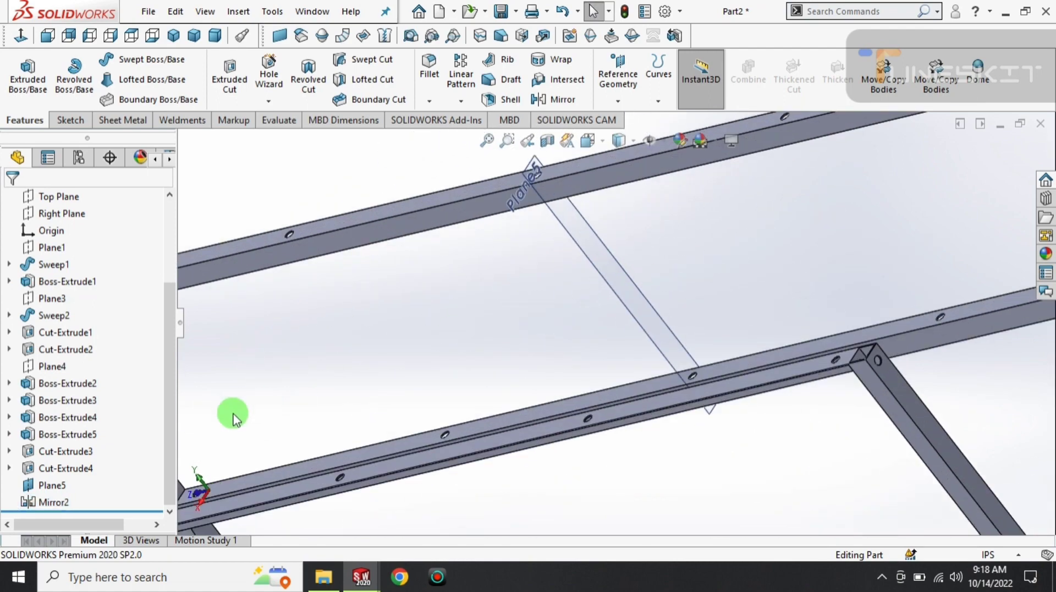
{"action": "right_click", "coordinate": [54, 490]}
{"action": "left_click", "coordinate": [537, 363]}
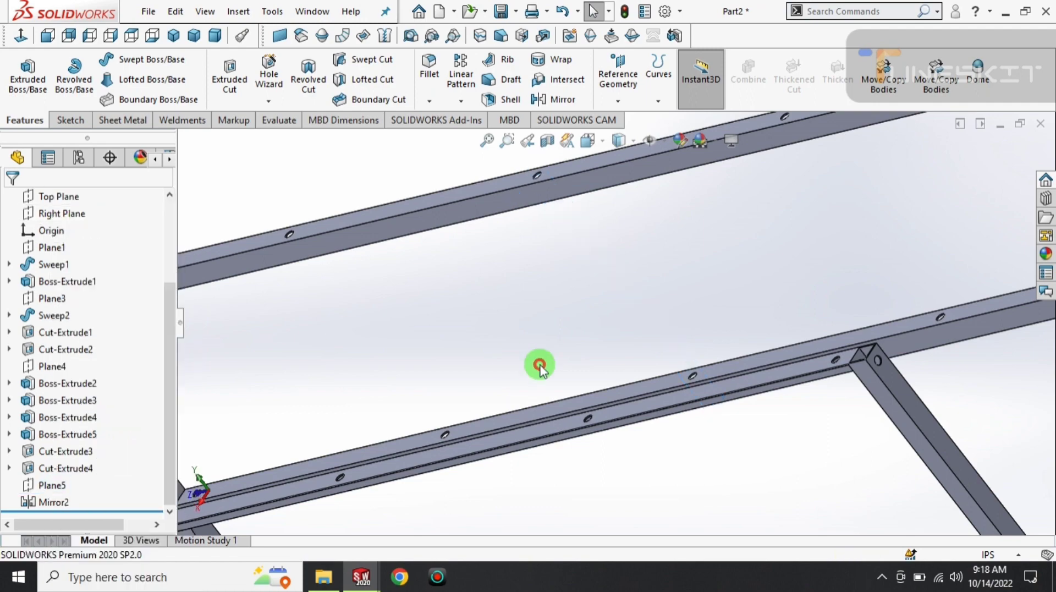
{"action": "scroll", "coordinate": [550, 341], "scroll_direction": "up", "scroll_amount": 10}
{"action": "left_click", "coordinate": [173, 37]}
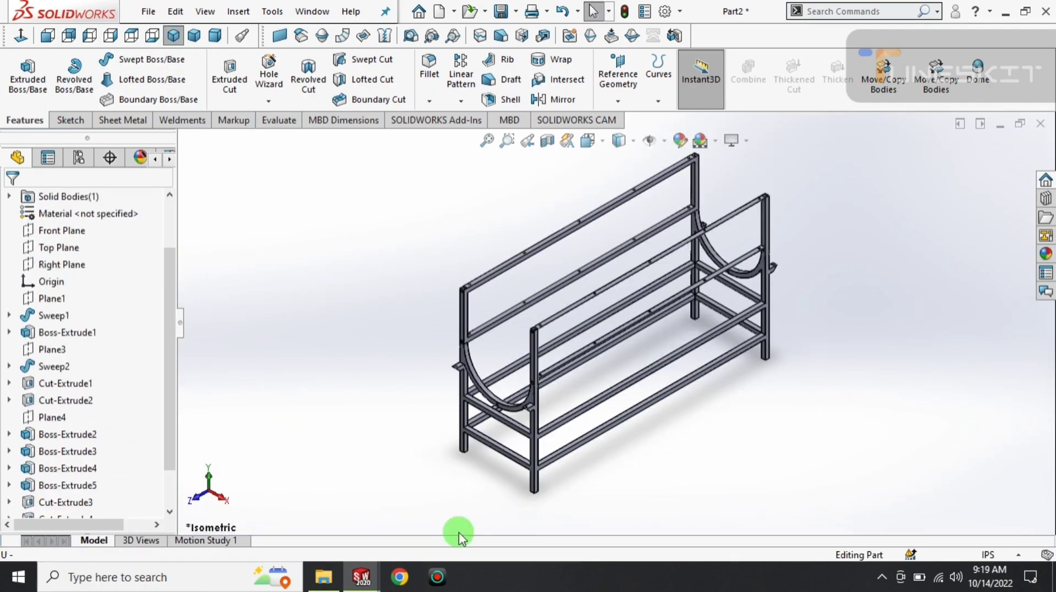
- Select the frame beam to inspect the mirrored result, then clear the selection
{"action": "scroll", "coordinate": [495, 490], "scroll_direction": "down", "scroll_amount": 5}
{"action": "scroll", "coordinate": [550, 443], "scroll_direction": "down", "scroll_amount": 5}
{"action": "scroll", "coordinate": [544, 407], "scroll_direction": "down", "scroll_amount": 5}
{"action": "left_click", "coordinate": [536, 379]}
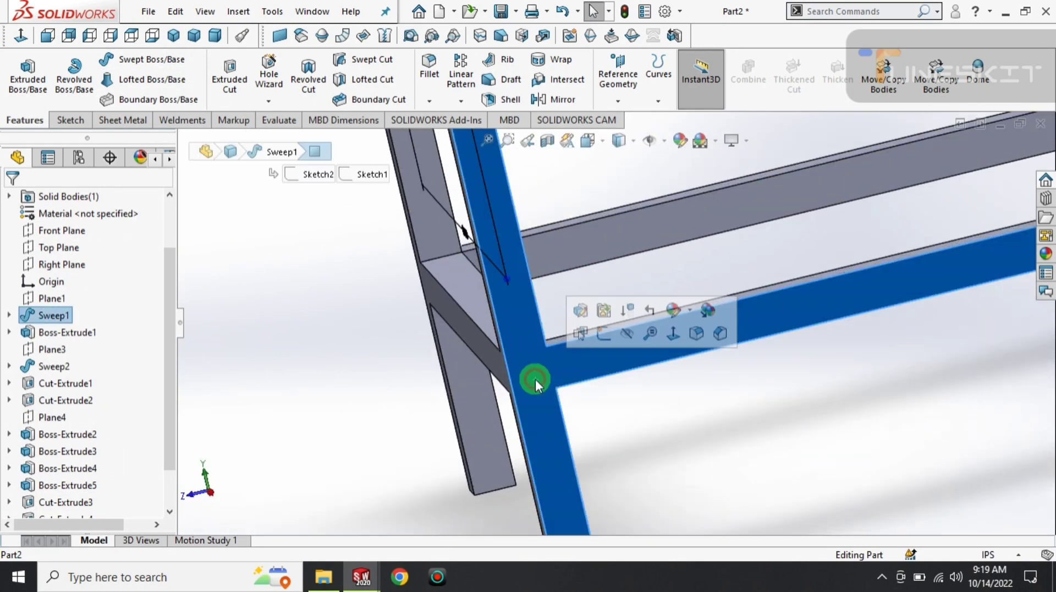
{"action": "left_click", "coordinate": [342, 348]}
{"action": "scroll", "coordinate": [344, 348], "scroll_direction": "up", "scroll_amount": 3}
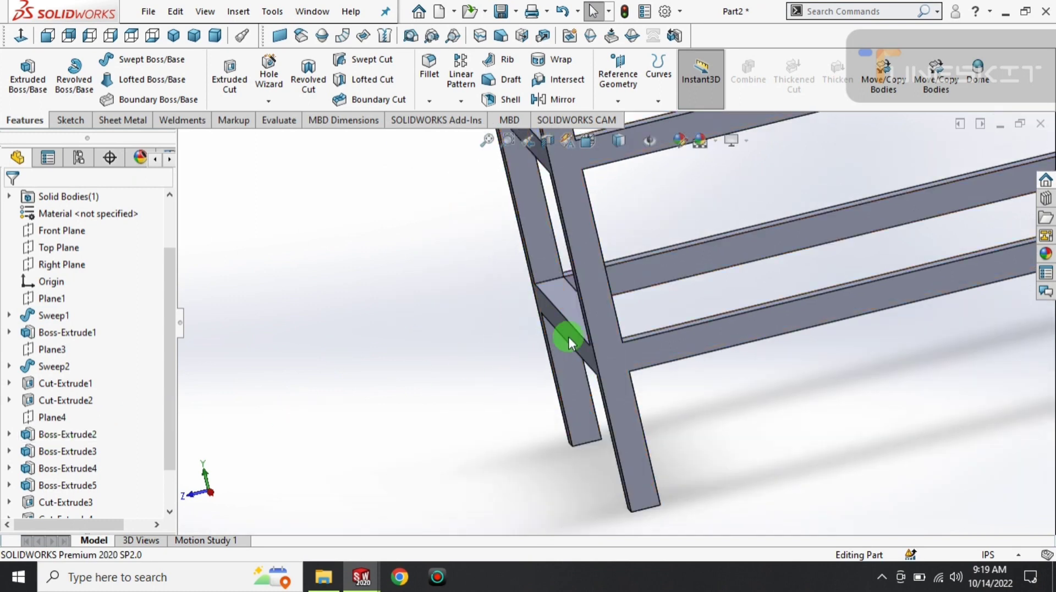
{"action": "left_click", "coordinate": [569, 342]}
{"action": "left_click", "coordinate": [349, 396]}
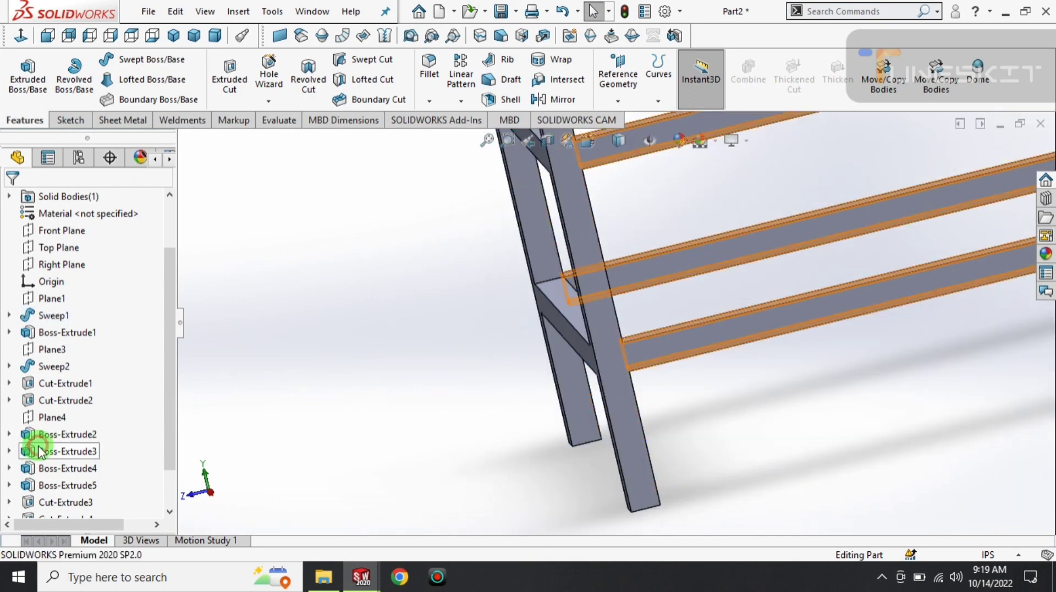
- Edit Boss-Extrude4's Sketch11 and draw a new rectangle across the rail
{"action": "left_click", "coordinate": [66, 468]}
{"action": "left_click", "coordinate": [109, 424]}
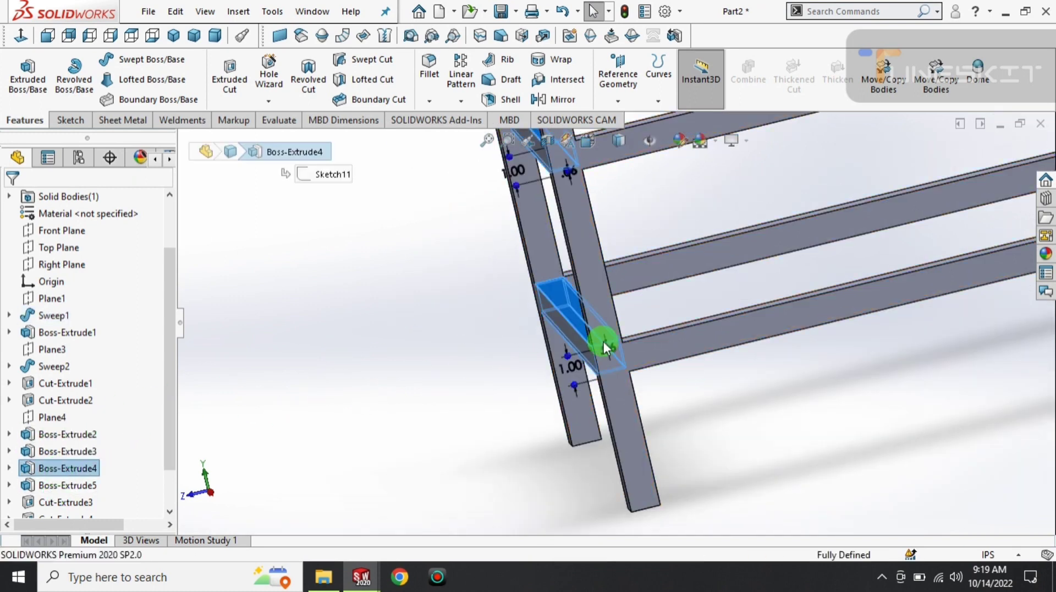
{"action": "scroll", "coordinate": [495, 346], "scroll_direction": "down", "scroll_amount": 3}
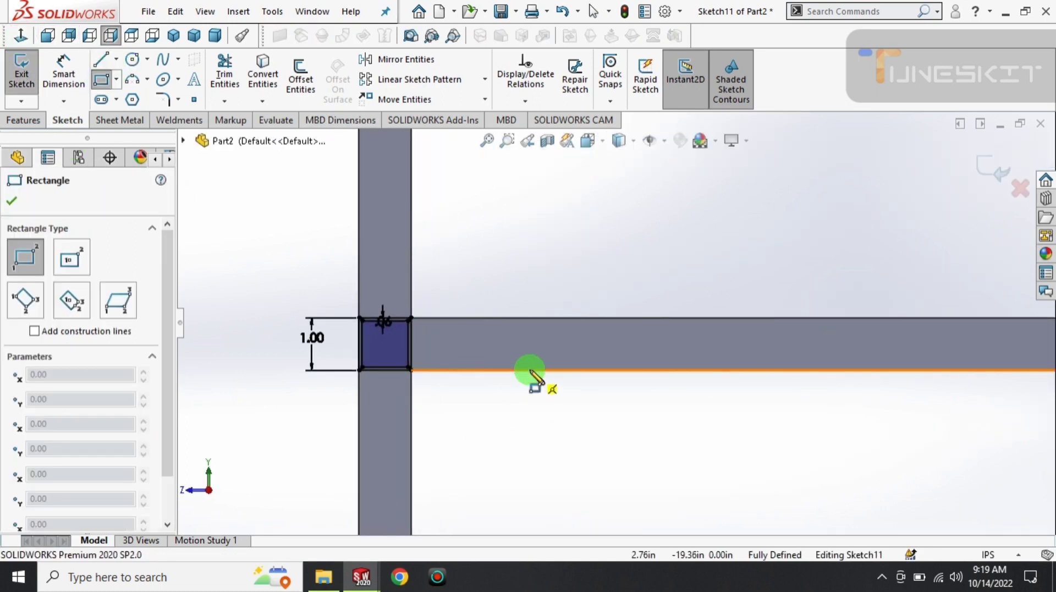
{"action": "left_click", "coordinate": [530, 369]}
{"action": "left_click", "coordinate": [576, 317]}
- Offset the new rectangle and dimension its width to 1.00 in
{"action": "key", "text": "d"}
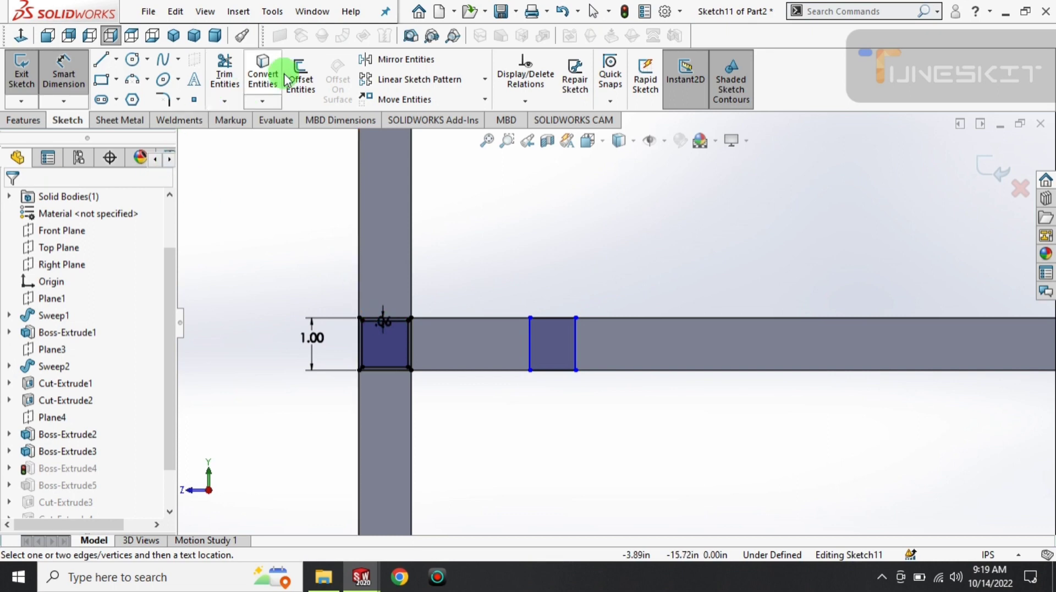
{"action": "left_click", "coordinate": [287, 79]}
{"action": "left_click", "coordinate": [559, 319]}
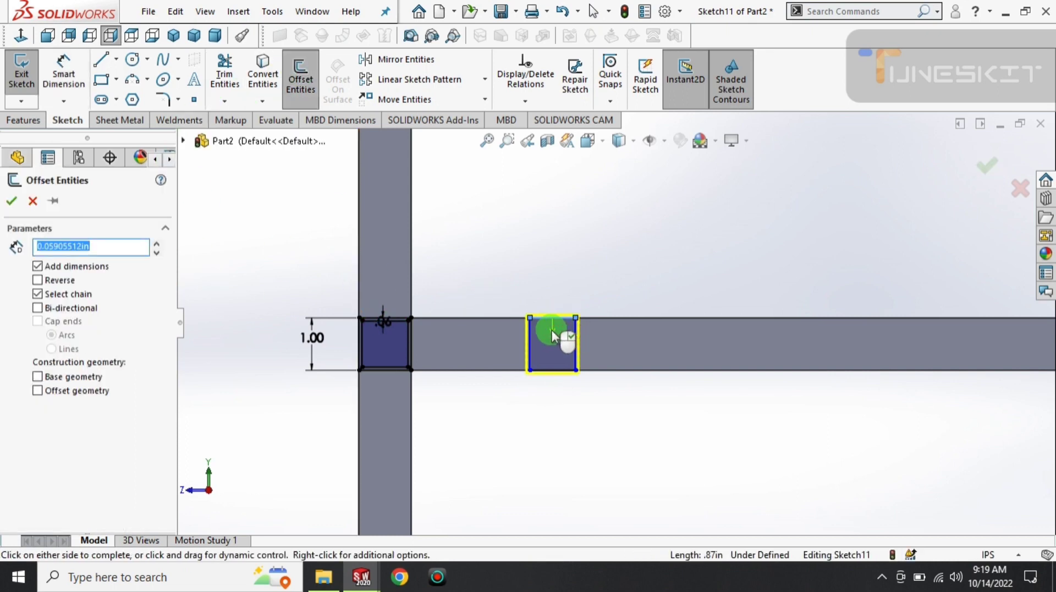
{"action": "left_click", "coordinate": [553, 336]}
{"action": "key", "text": "d"}
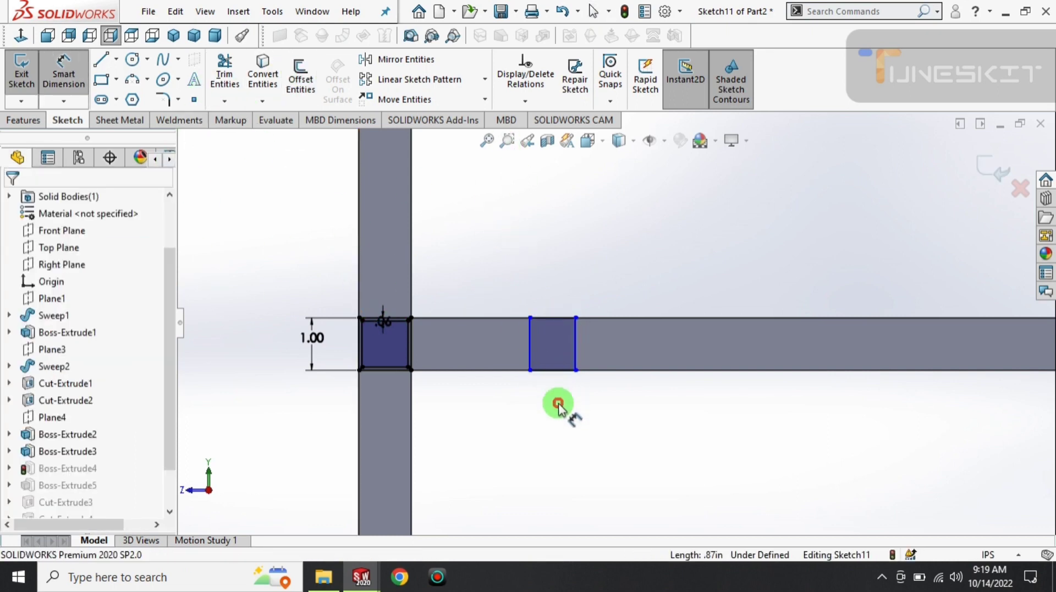
{"action": "left_click", "coordinate": [558, 407]}
{"action": "left_click", "coordinate": [305, 82]}
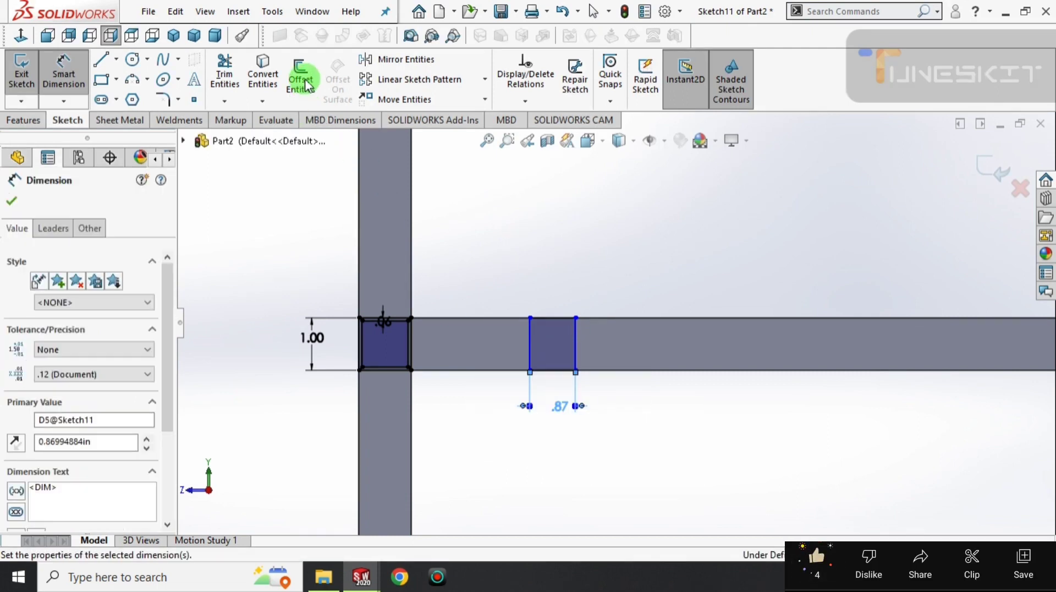
{"action": "left_click", "coordinate": [550, 323]}
{"action": "left_click", "coordinate": [559, 335]}
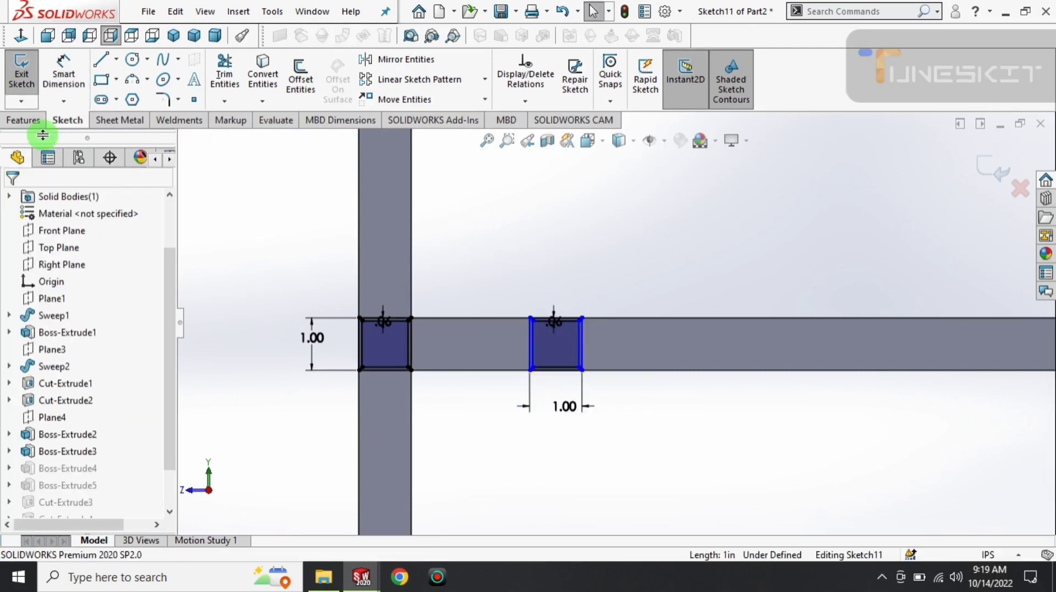
{"action": "left_click", "coordinate": [33, 120]}
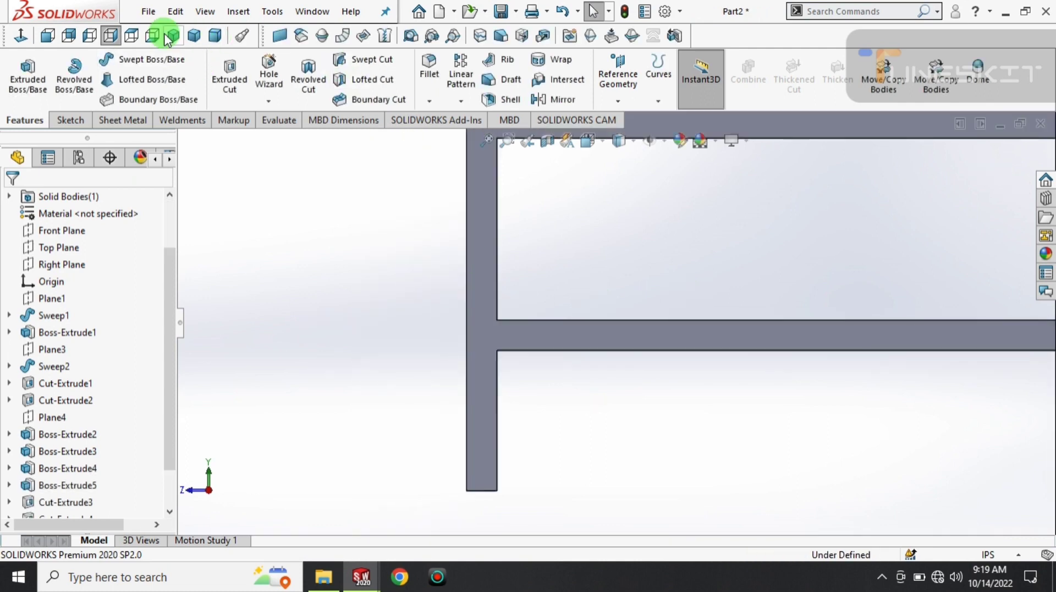
- Start a sketch on the lower crossbeam's top face and draw a small circle
{"action": "scroll", "coordinate": [532, 335], "scroll_direction": "down", "scroll_amount": 5}
{"action": "scroll", "coordinate": [537, 362], "scroll_direction": "down", "scroll_amount": 3}
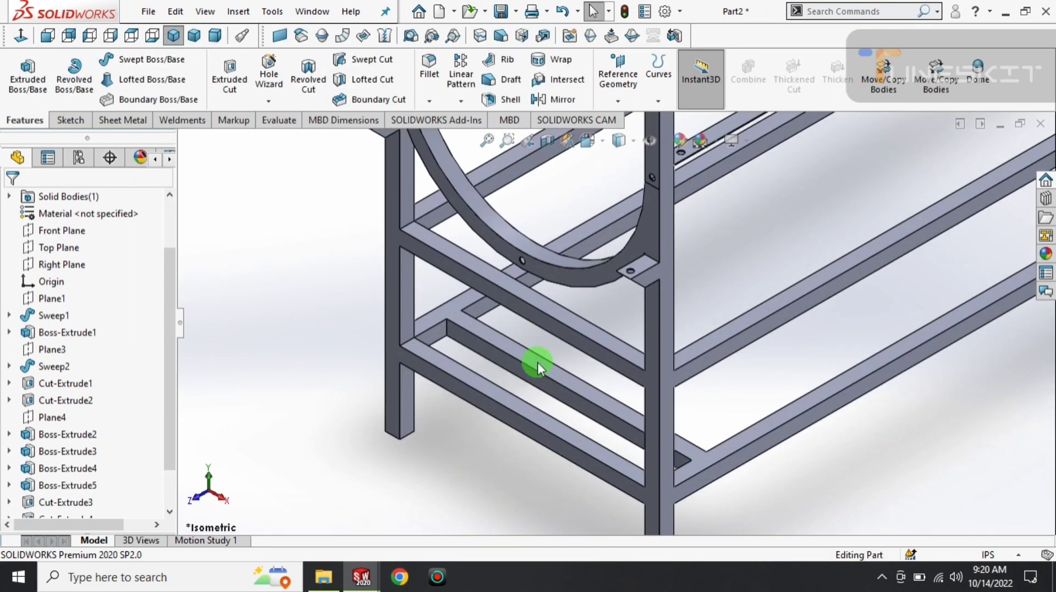
{"action": "left_click", "coordinate": [522, 409]}
{"action": "left_click", "coordinate": [588, 363]}
{"action": "scroll", "coordinate": [632, 484], "scroll_direction": "down", "scroll_amount": 3}
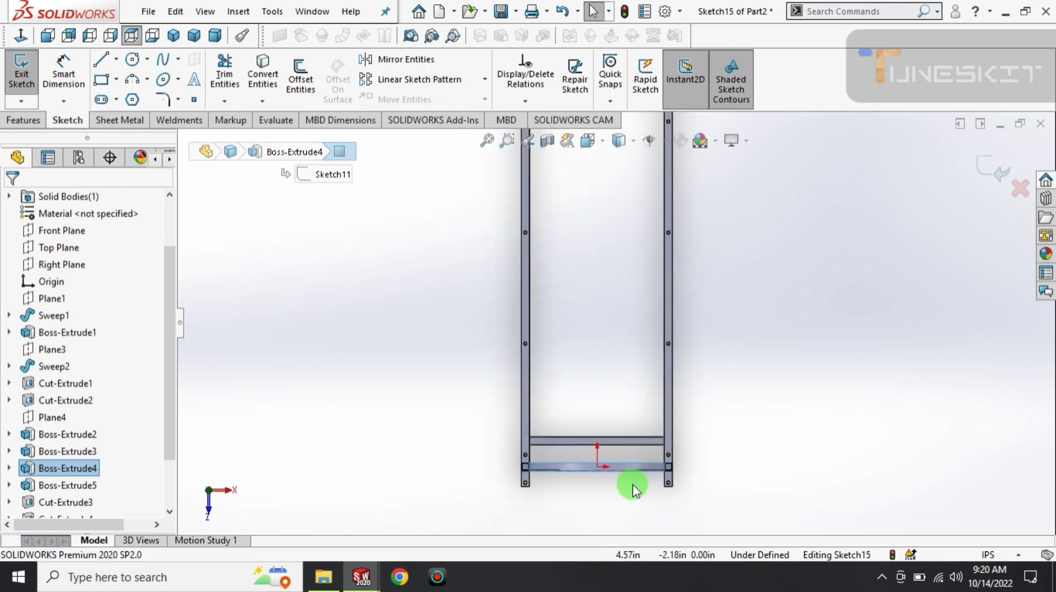
{"action": "scroll", "coordinate": [641, 452], "scroll_direction": "down", "scroll_amount": 3}
{"action": "scroll", "coordinate": [641, 452], "scroll_direction": "down", "scroll_amount": 2}
{"action": "left_click", "coordinate": [134, 61]}
{"action": "left_click", "coordinate": [453, 363]}
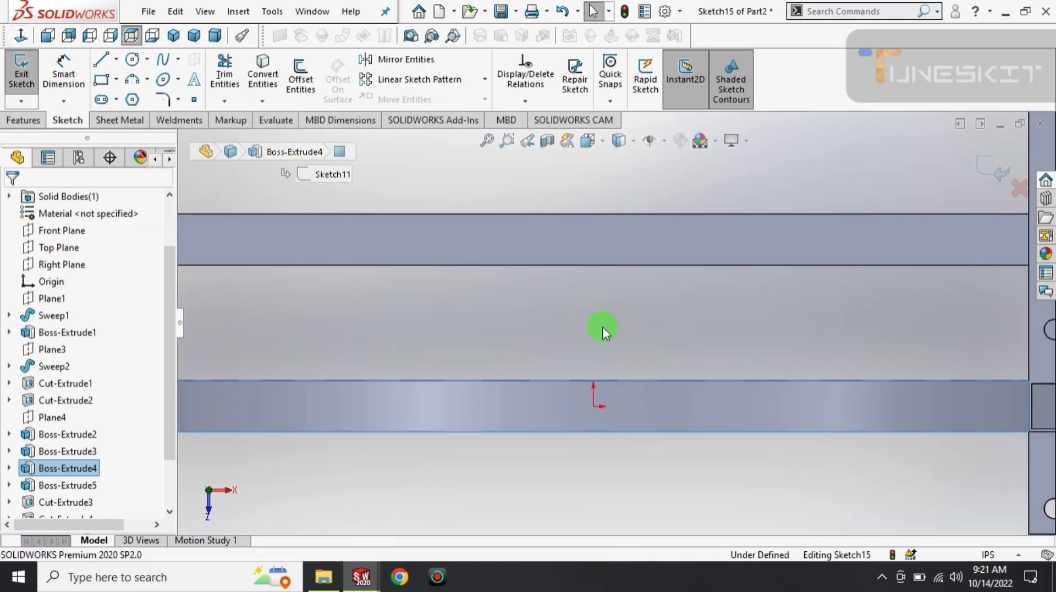
{"action": "left_click", "coordinate": [755, 406]}
{"action": "left_click", "coordinate": [755, 419]}
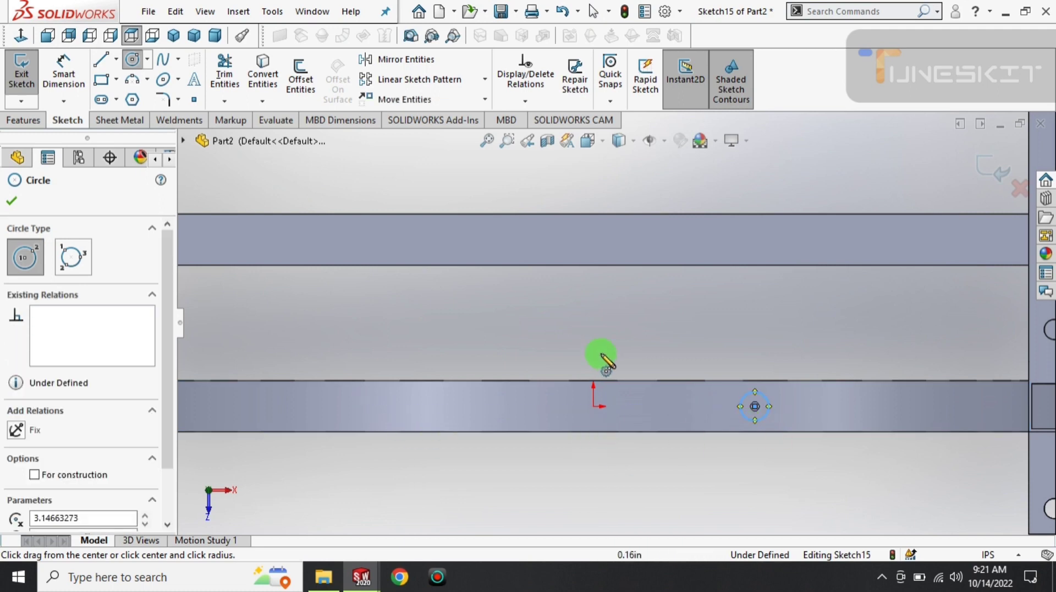
- Dimension the circle's diameter to Ø.39 (10 mm)
{"action": "right_click_drag", "start_coordinate": [610, 352], "coordinate": [611, 330]}
{"action": "left_click", "coordinate": [757, 421]}
{"action": "left_click", "coordinate": [808, 335]}
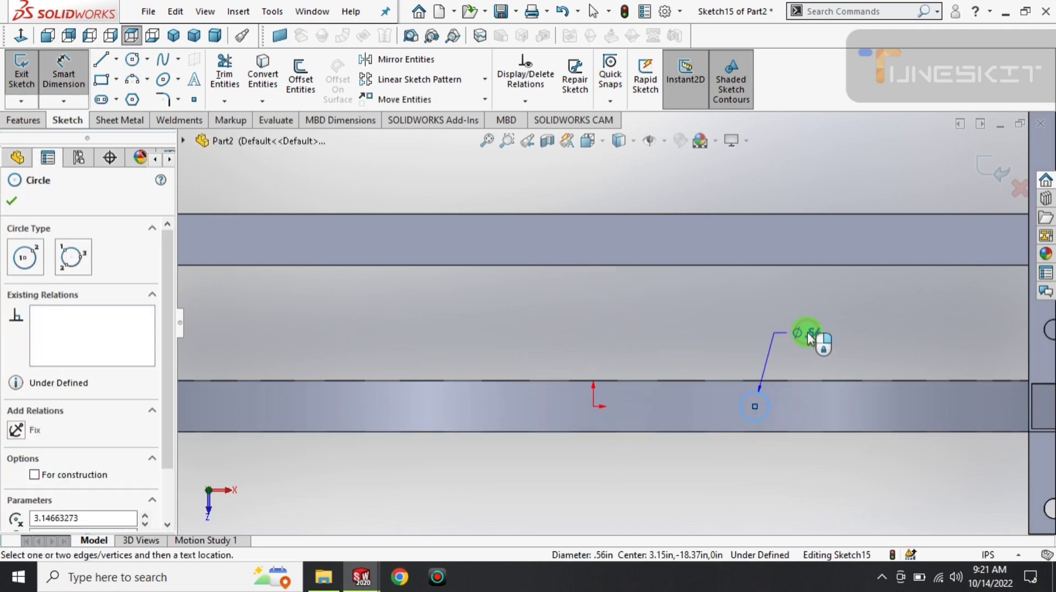
{"action": "key", "text": "Return"}
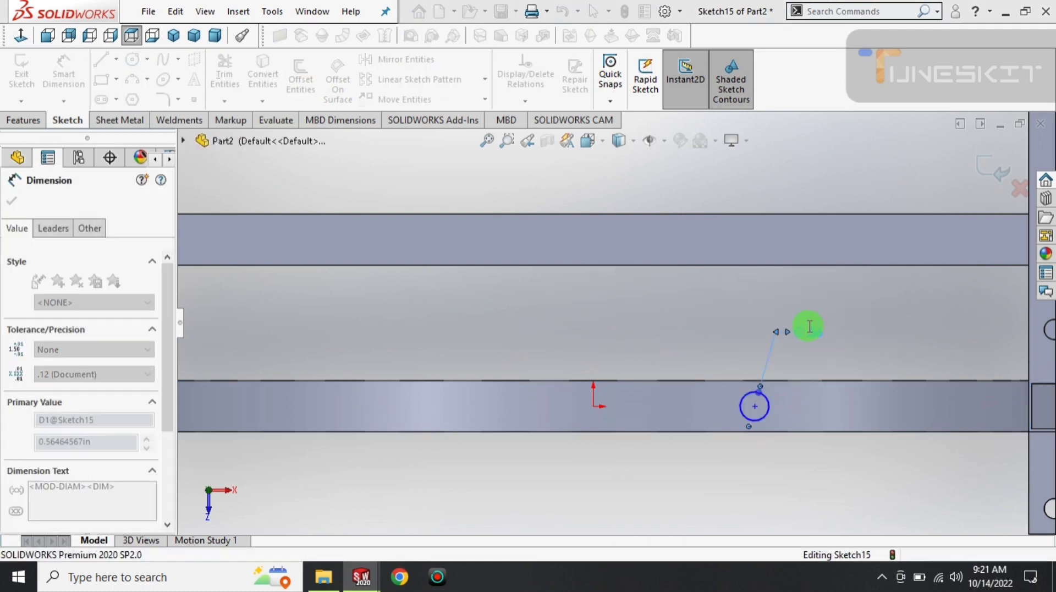
{"action": "double_click", "coordinate": [816, 331]}
{"action": "type", "text": "10mm"}
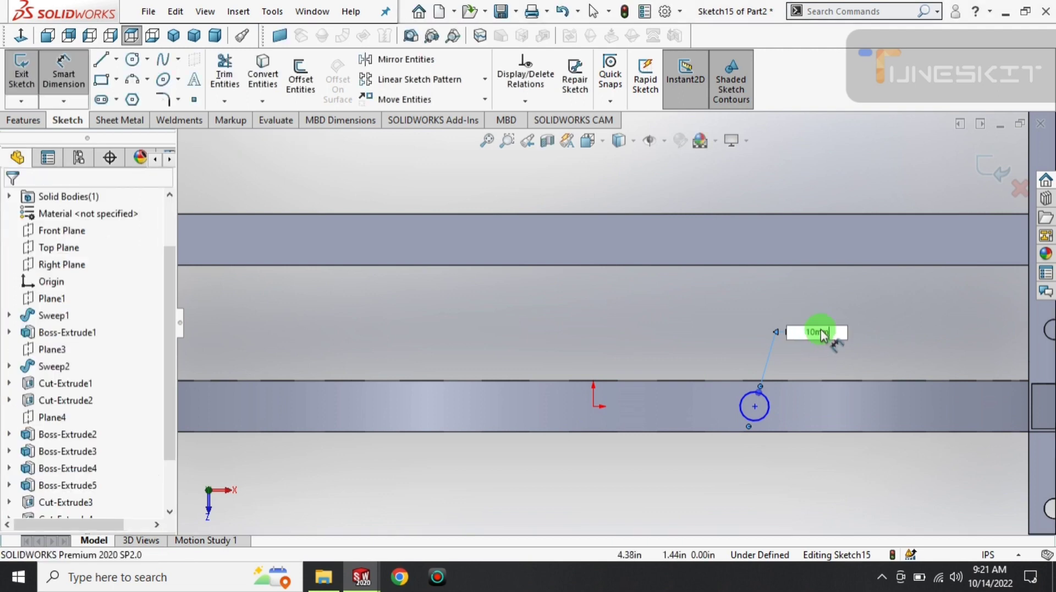
- Position the circle 2.00 in horizontally from the origin
{"action": "scroll", "coordinate": [740, 431], "scroll_direction": "down", "scroll_amount": 3}
{"action": "left_click", "coordinate": [751, 406]}
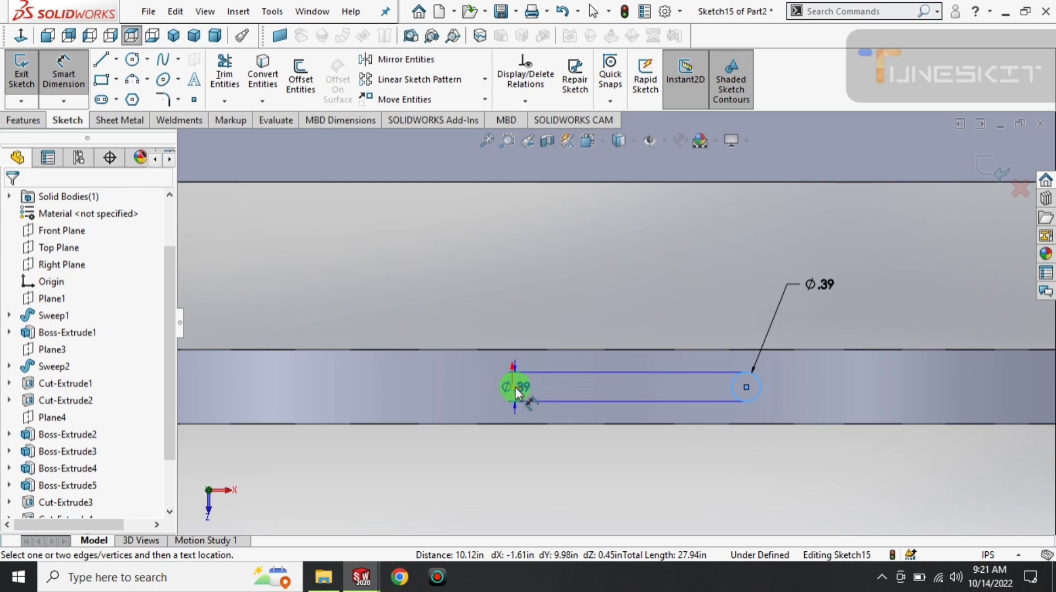
{"action": "left_click", "coordinate": [515, 387]}
{"action": "left_click", "coordinate": [549, 317]}
{"action": "key", "text": "Return"}
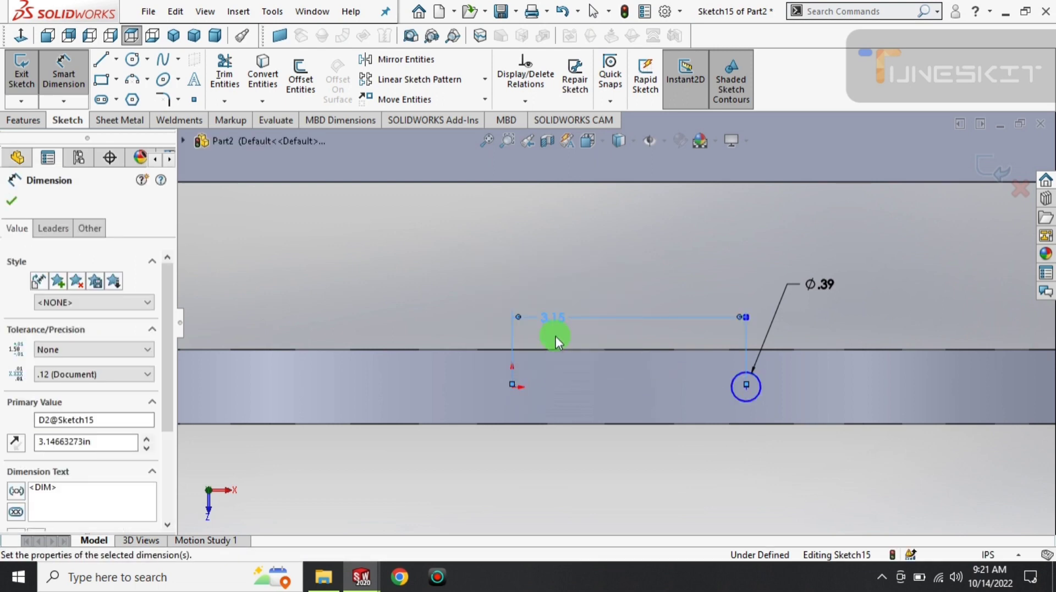
{"action": "scroll", "coordinate": [546, 341], "scroll_direction": "up", "scroll_amount": 3}
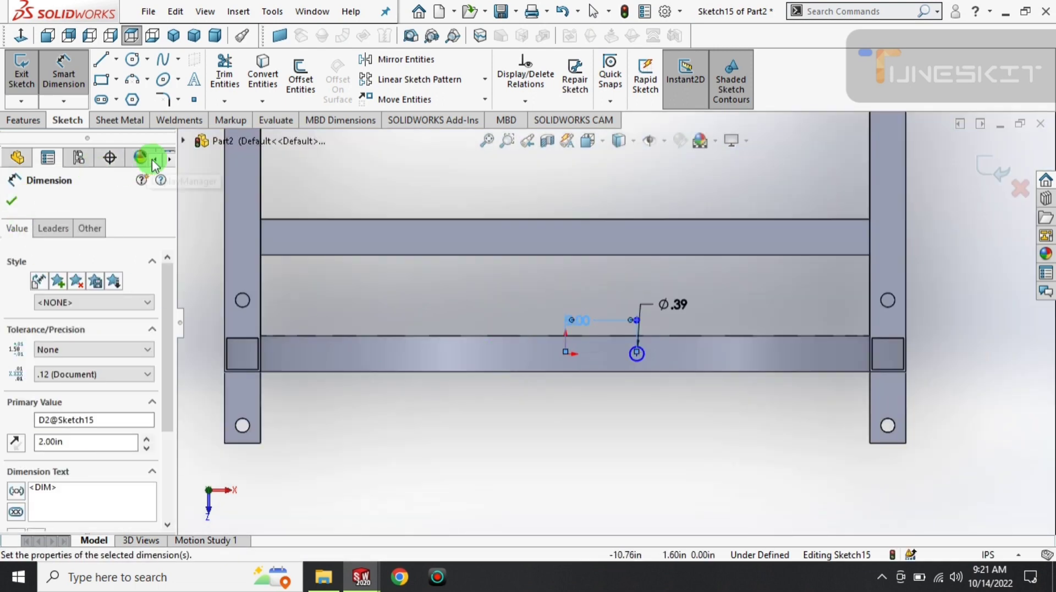
{"action": "left_click", "coordinate": [406, 59]}
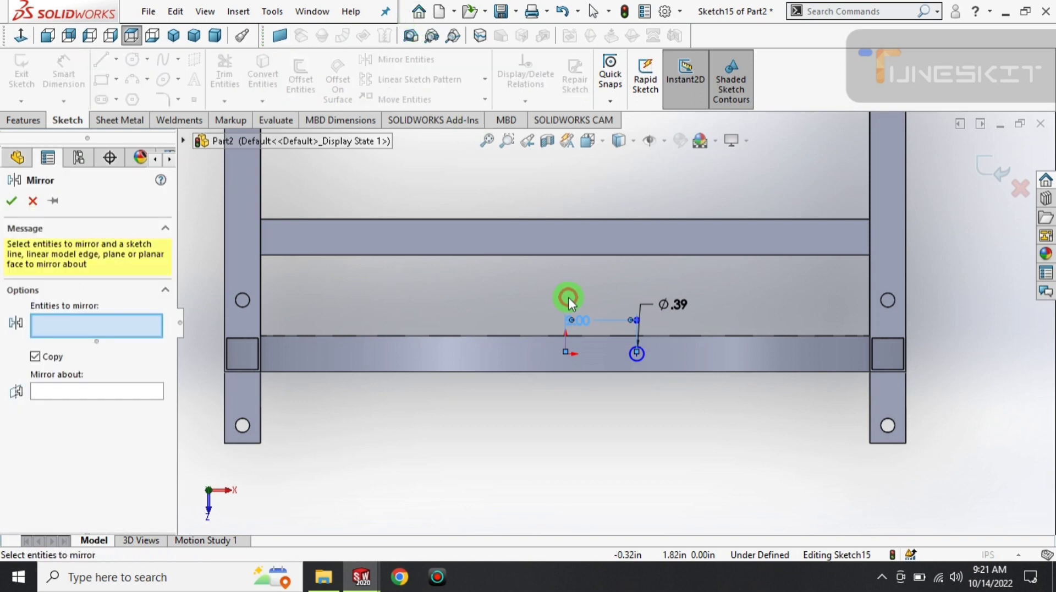
- Mirror the Ø.39 circle about the Right Plane
{"action": "left_click", "coordinate": [640, 354]}
{"action": "left_click", "coordinate": [66, 392]}
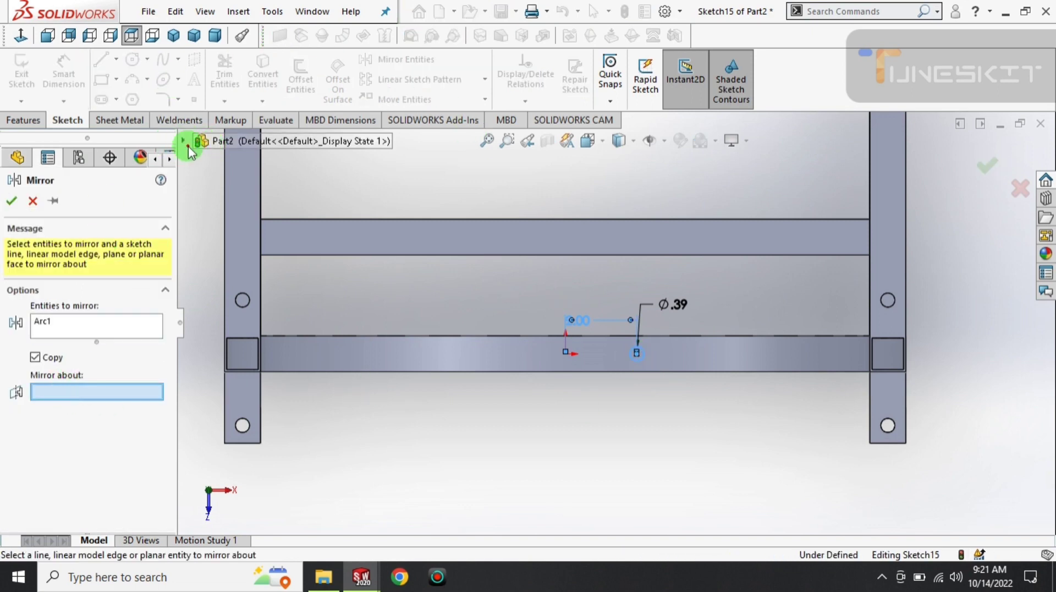
{"action": "left_click", "coordinate": [185, 142]}
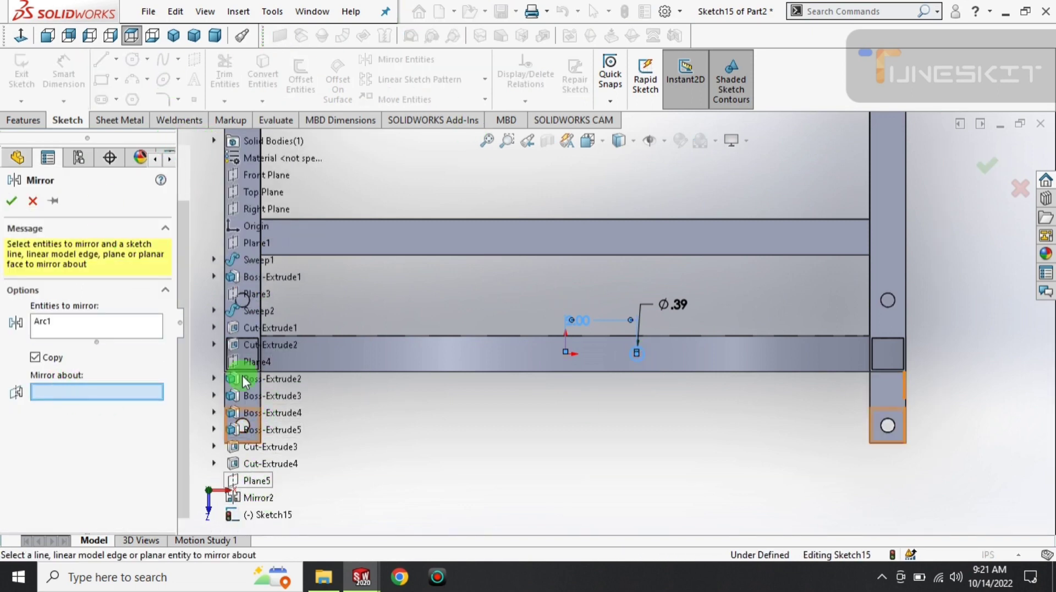
{"action": "scroll", "coordinate": [257, 228], "scroll_direction": "up", "scroll_amount": 2}
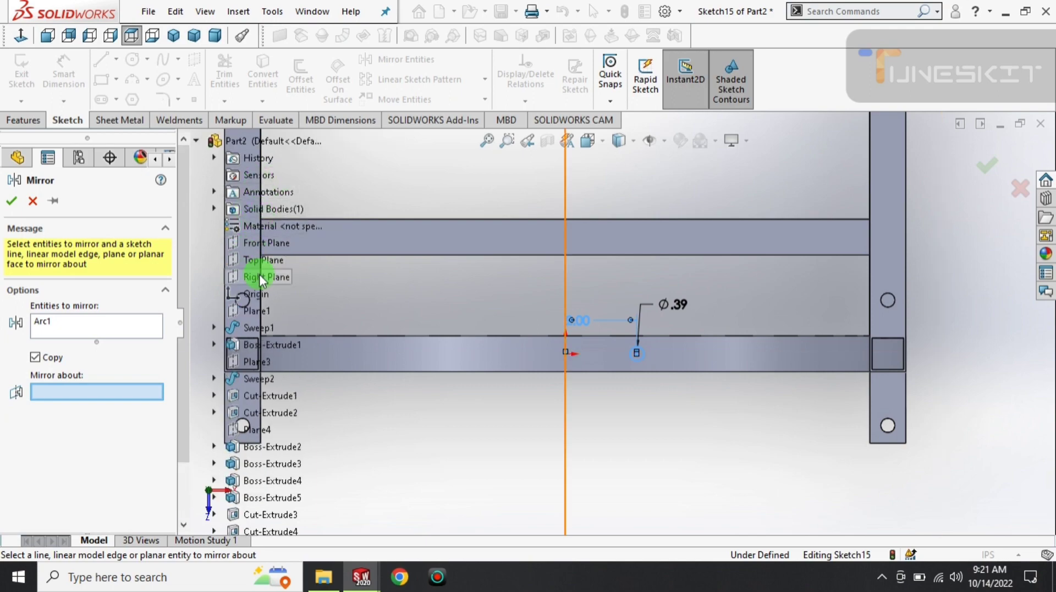
{"action": "scroll", "coordinate": [744, 314], "scroll_direction": "up", "scroll_amount": 3}
{"action": "scroll", "coordinate": [665, 337], "scroll_direction": "up", "scroll_amount": 2}
{"action": "middle_click_drag", "start_coordinate": [665, 337], "coordinate": [633, 189]}
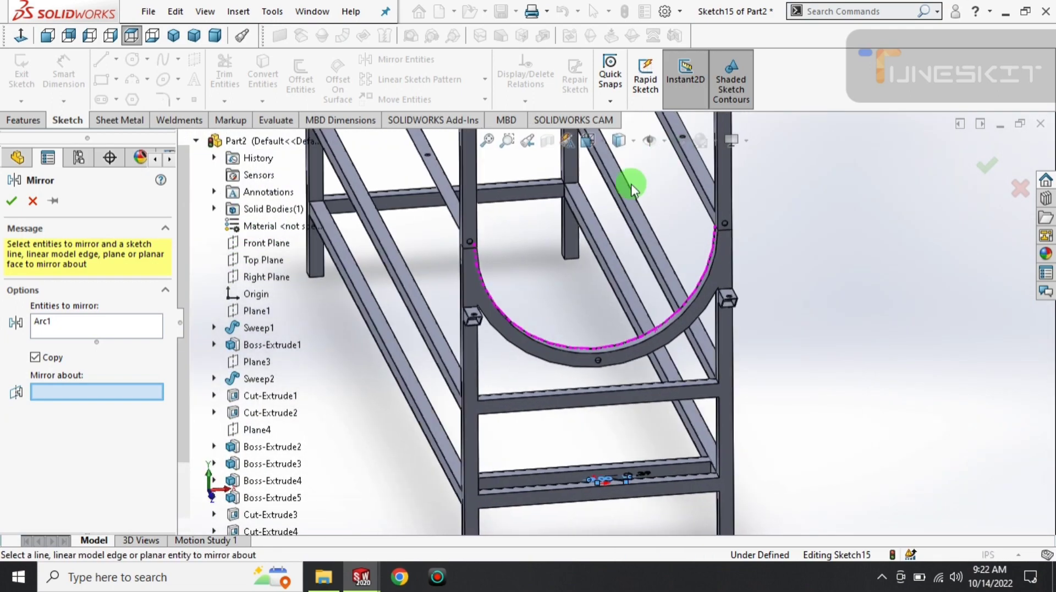
{"action": "left_click", "coordinate": [173, 36]}
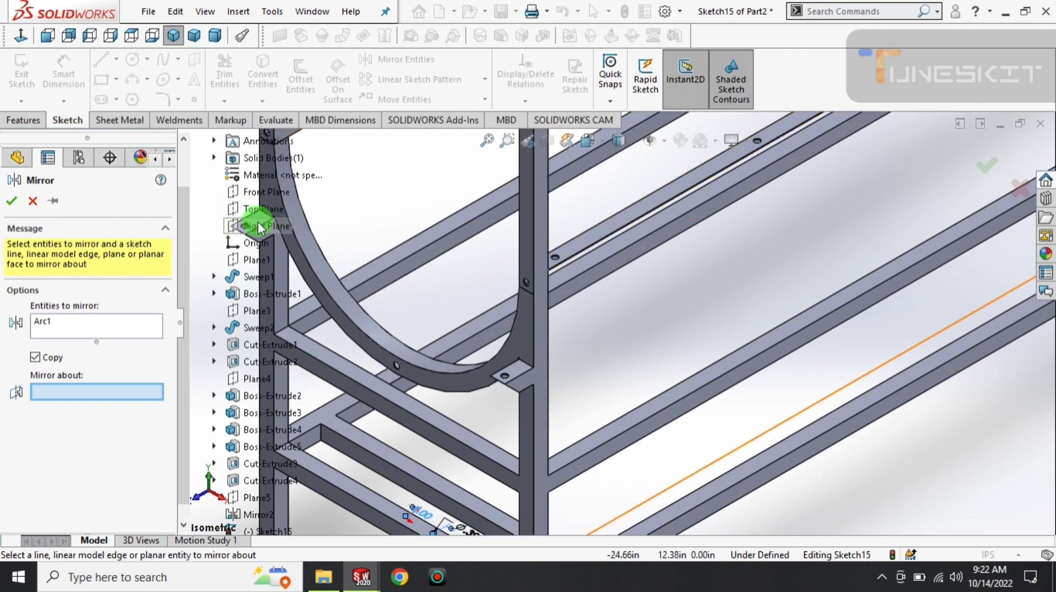
{"action": "left_click", "coordinate": [259, 226]}
{"action": "left_click", "coordinate": [989, 169]}
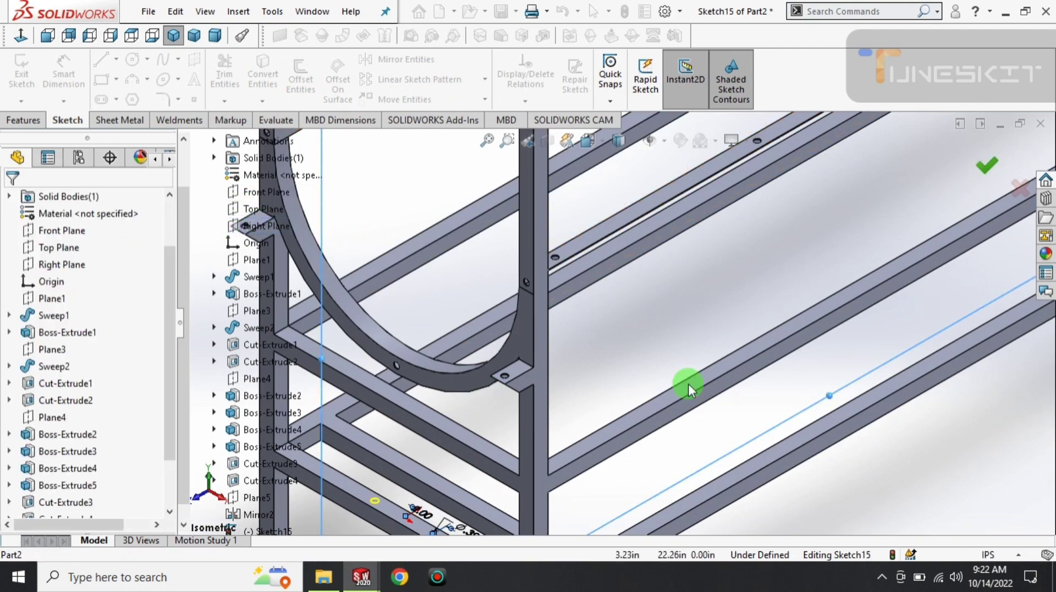
- Draw a vertical centerline from the origin and dimension it 3.00 long
{"action": "scroll", "coordinate": [563, 402], "scroll_direction": "up", "scroll_amount": 3}
{"action": "scroll", "coordinate": [491, 494], "scroll_direction": "down", "scroll_amount": 3}
{"action": "key", "text": "ctrl+5"}
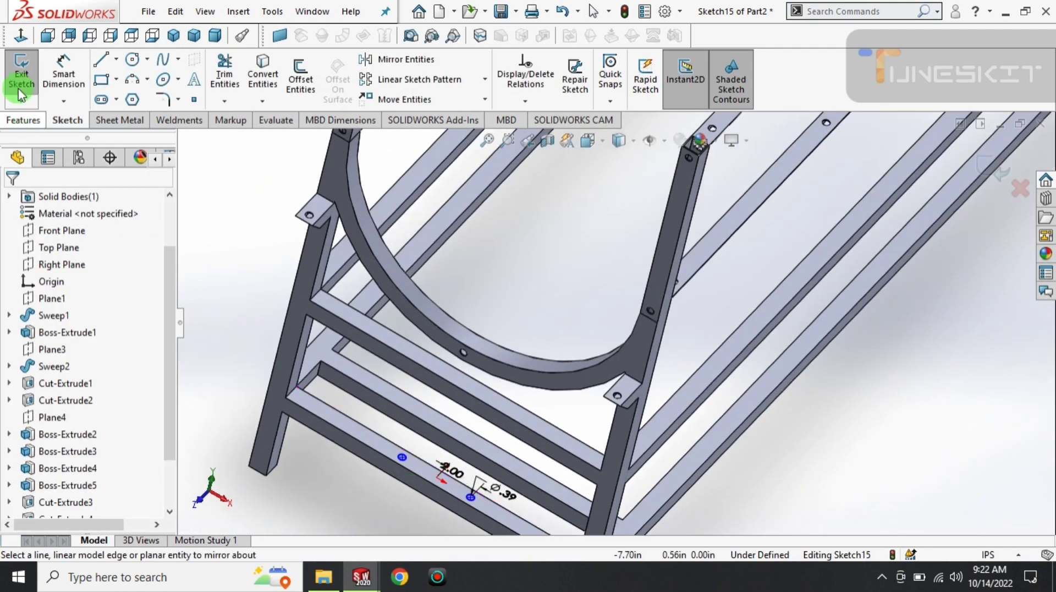
{"action": "scroll", "coordinate": [448, 176], "scroll_direction": "down", "scroll_amount": 2}
{"action": "scroll", "coordinate": [589, 282], "scroll_direction": "down", "scroll_amount": 2}
{"action": "scroll", "coordinate": [604, 255], "scroll_direction": "down", "scroll_amount": 2}
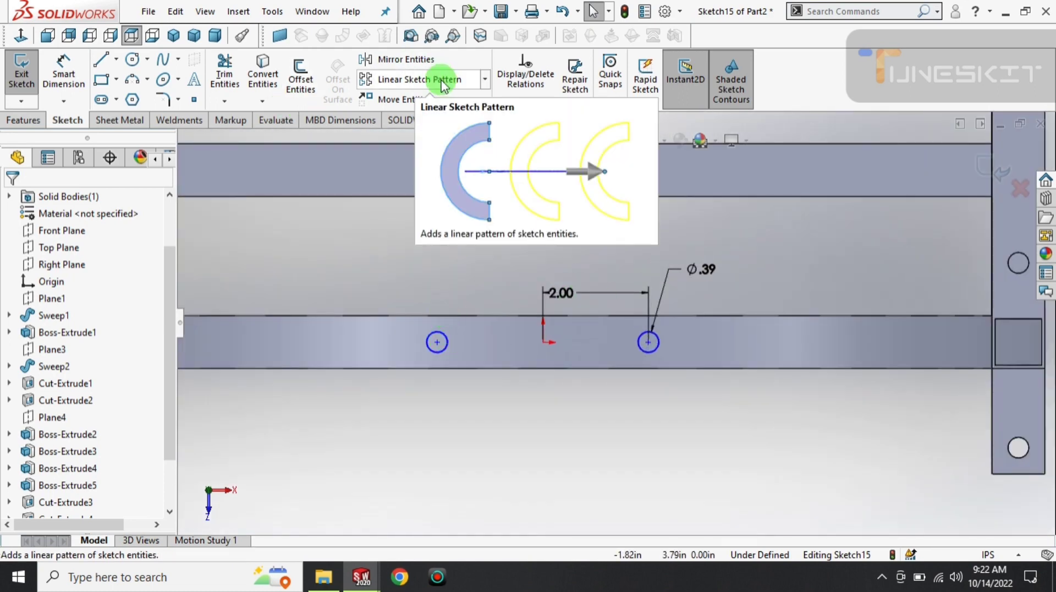
{"action": "scroll", "coordinate": [641, 336], "scroll_direction": "down", "scroll_amount": 1}
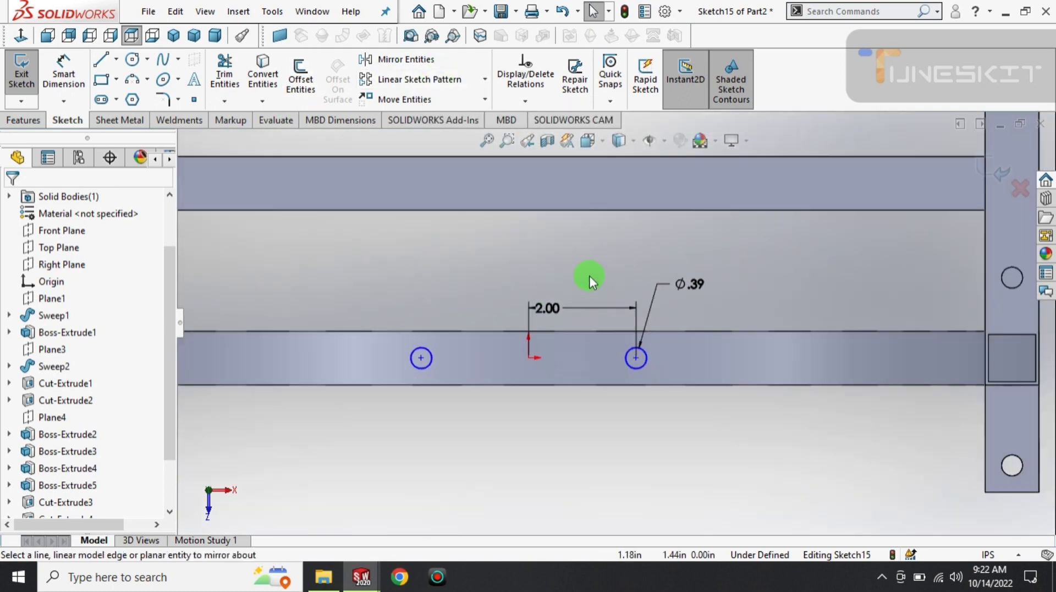
{"action": "left_click", "coordinate": [116, 59]}
{"action": "left_click", "coordinate": [135, 77]}
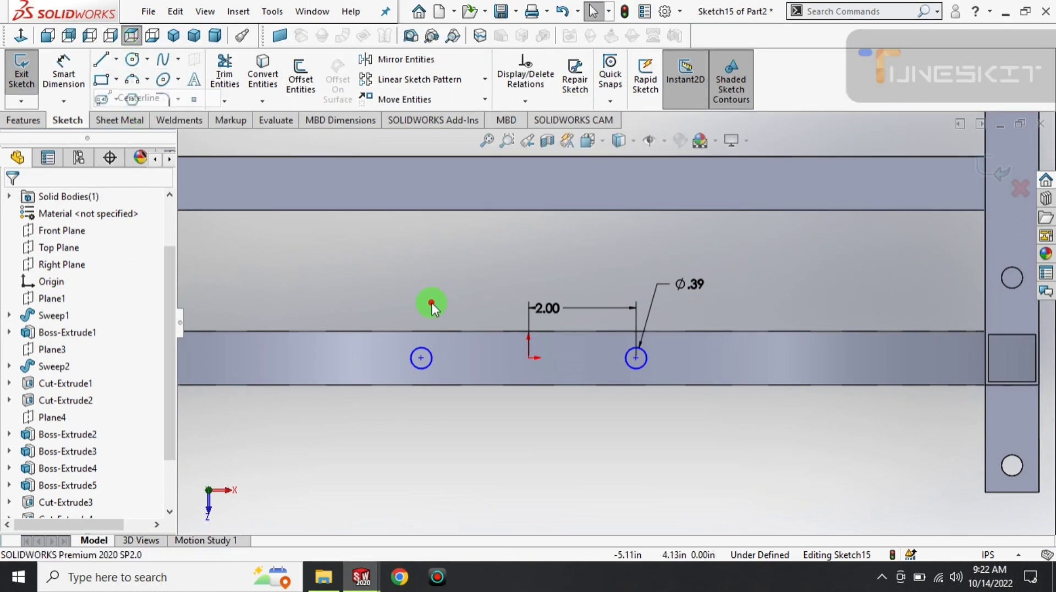
{"action": "left_click", "coordinate": [528, 357]}
{"action": "left_click", "coordinate": [528, 185]}
{"action": "right_click_drag", "start_coordinate": [573, 243], "coordinate": [539, 269]}
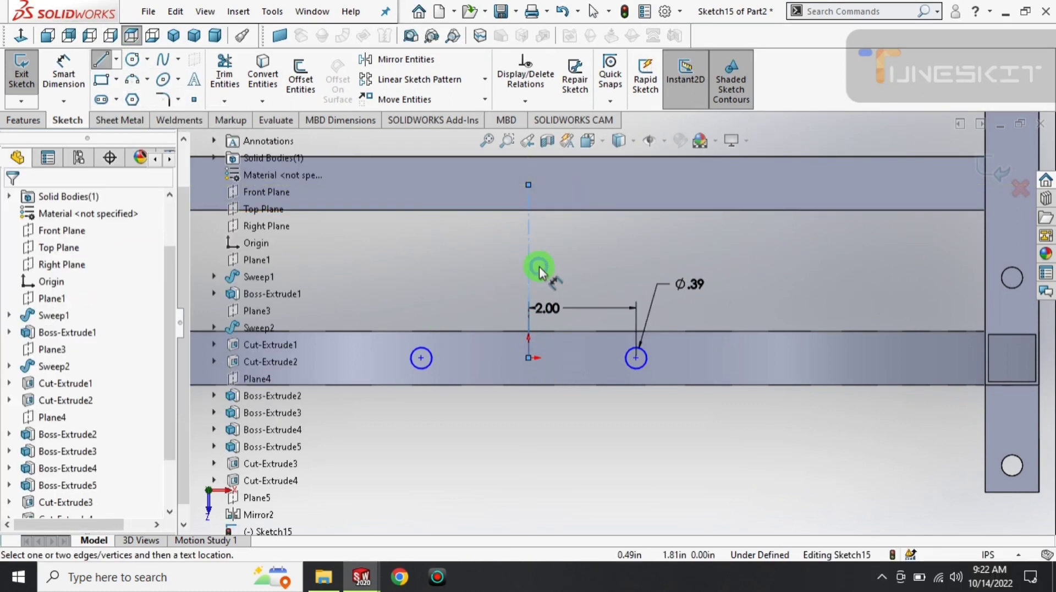
{"action": "left_click", "coordinate": [529, 271]}
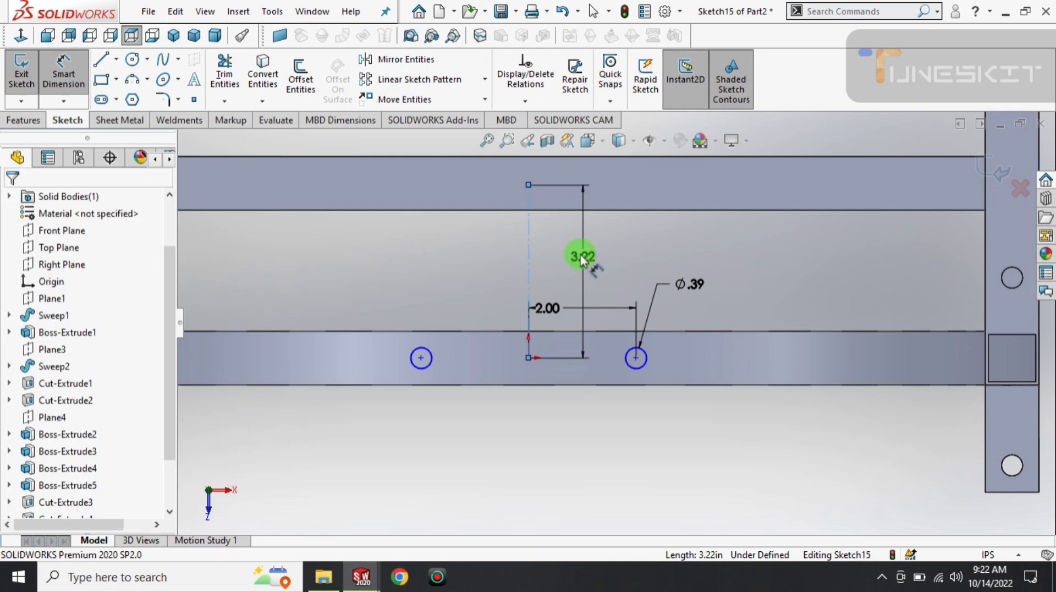
{"action": "left_click", "coordinate": [581, 259]}
{"action": "type", "text": "3"}
{"action": "key", "text": "Return"}
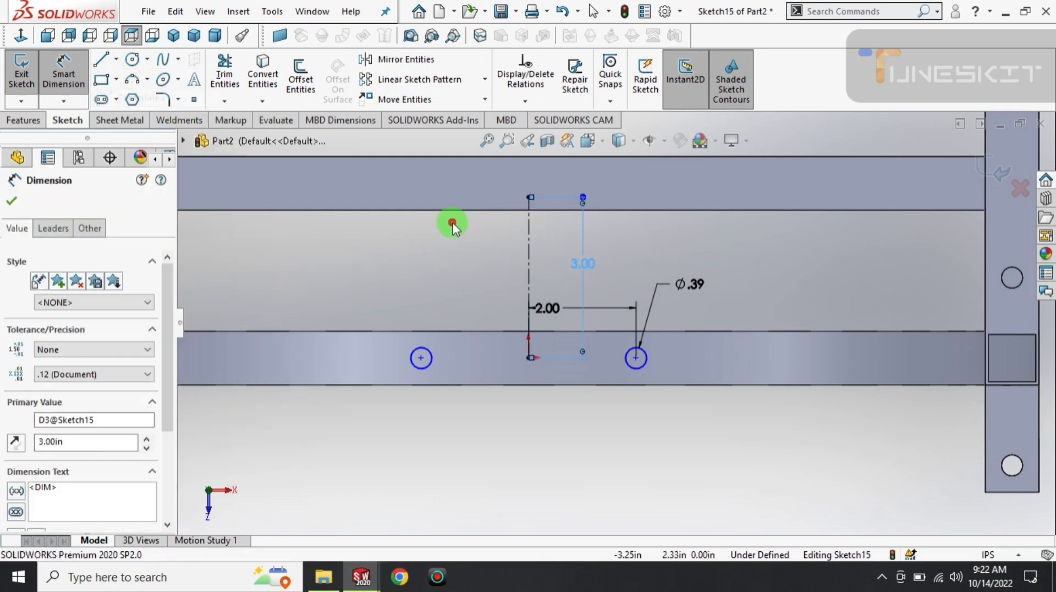
- Draw a horizontal centerline at its midpoint and mirror both circles about it
{"action": "right_click_drag", "start_coordinate": [452, 223], "coordinate": [523, 269]}
{"action": "left_click_drag", "start_coordinate": [529, 277], "coordinate": [494, 278]}
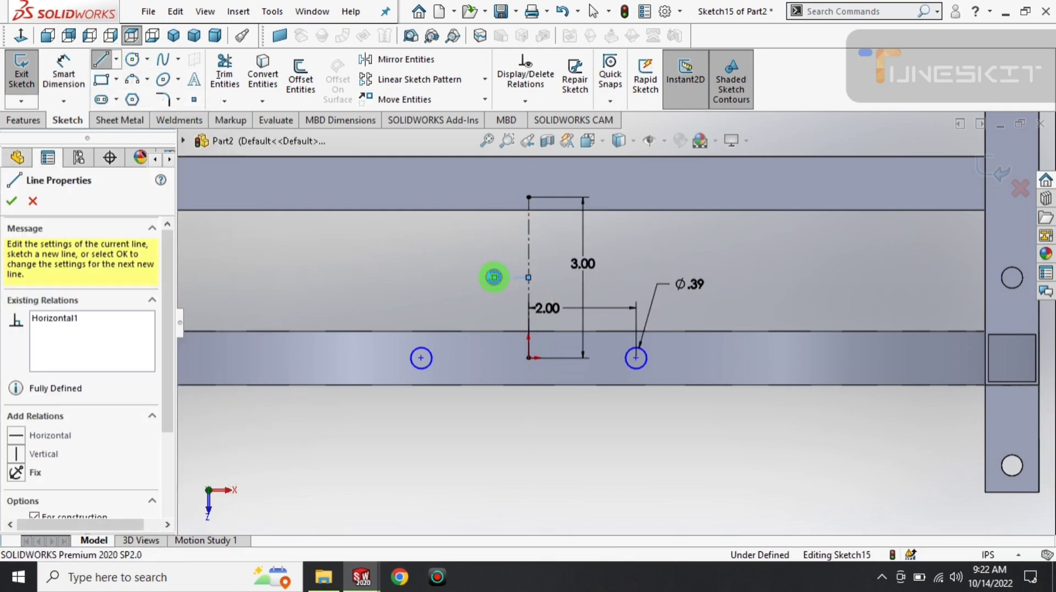
{"action": "key", "text": "Escape"}
{"action": "left_click", "coordinate": [396, 59]}
{"action": "left_click", "coordinate": [636, 347]}
{"action": "scroll", "coordinate": [439, 354], "scroll_direction": "down", "scroll_amount": 2}
{"action": "left_click", "coordinate": [414, 346]}
{"action": "left_click", "coordinate": [52, 404]}
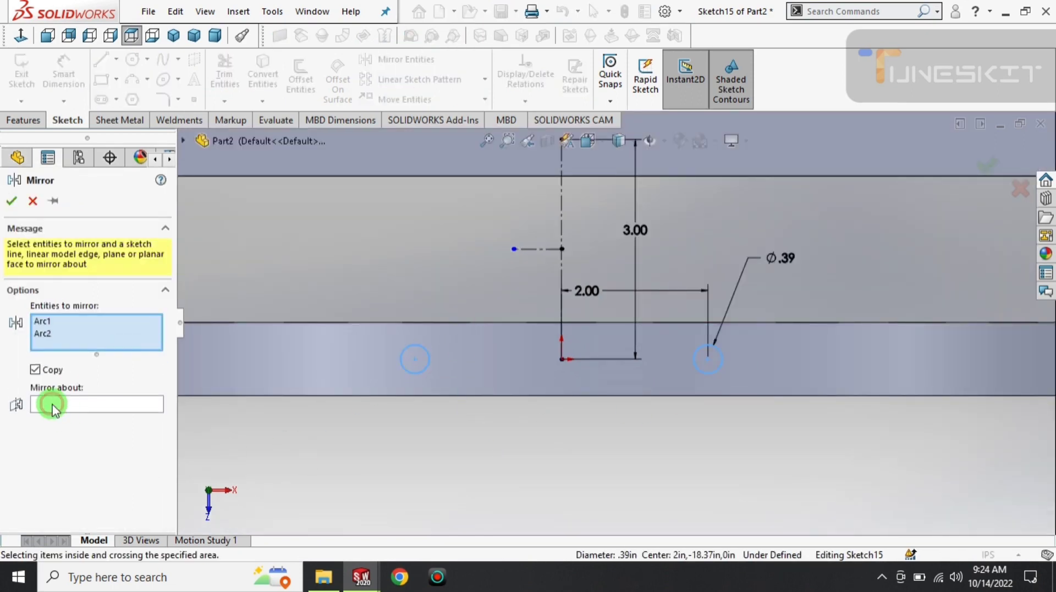
{"action": "left_click", "coordinate": [541, 250]}
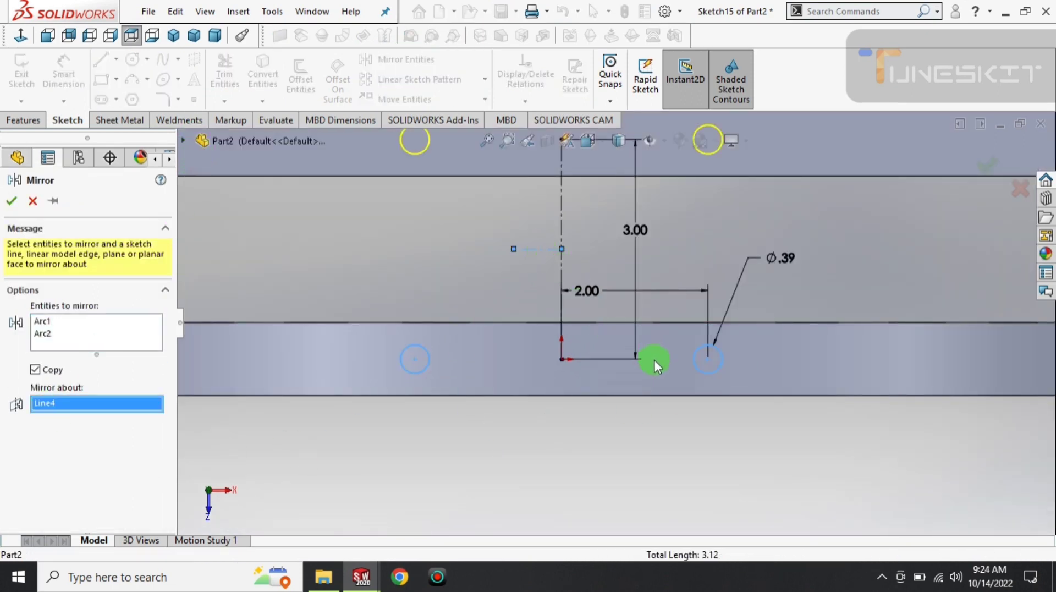
{"action": "left_click", "coordinate": [11, 200]}
- Cut the four circles through the rails as Cut-Extrude5 bolt holes
{"action": "left_click", "coordinate": [23, 120]}
{"action": "left_click", "coordinate": [229, 77]}
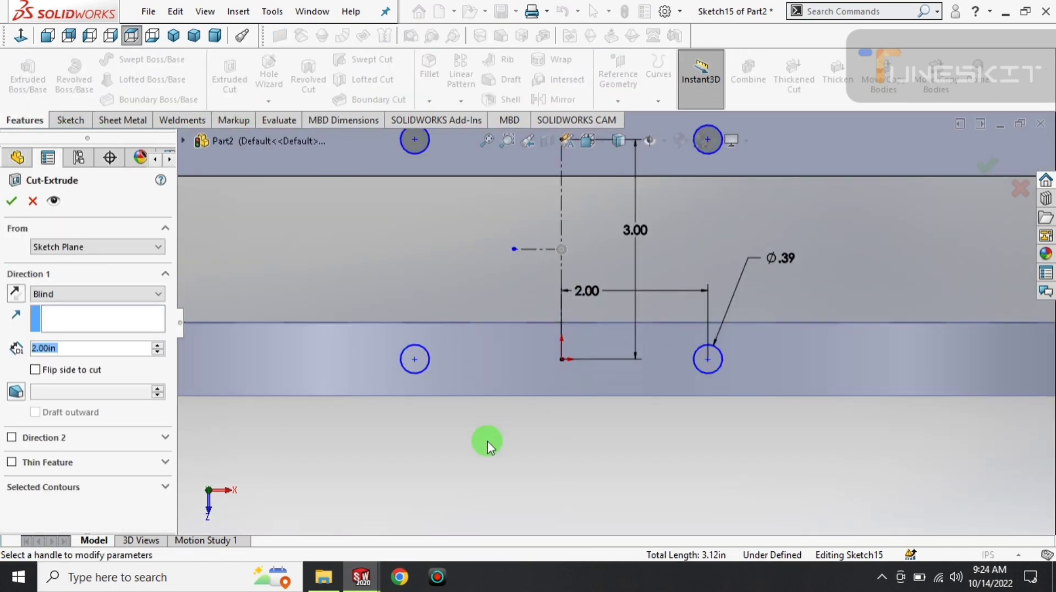
{"action": "key", "text": "Return"}
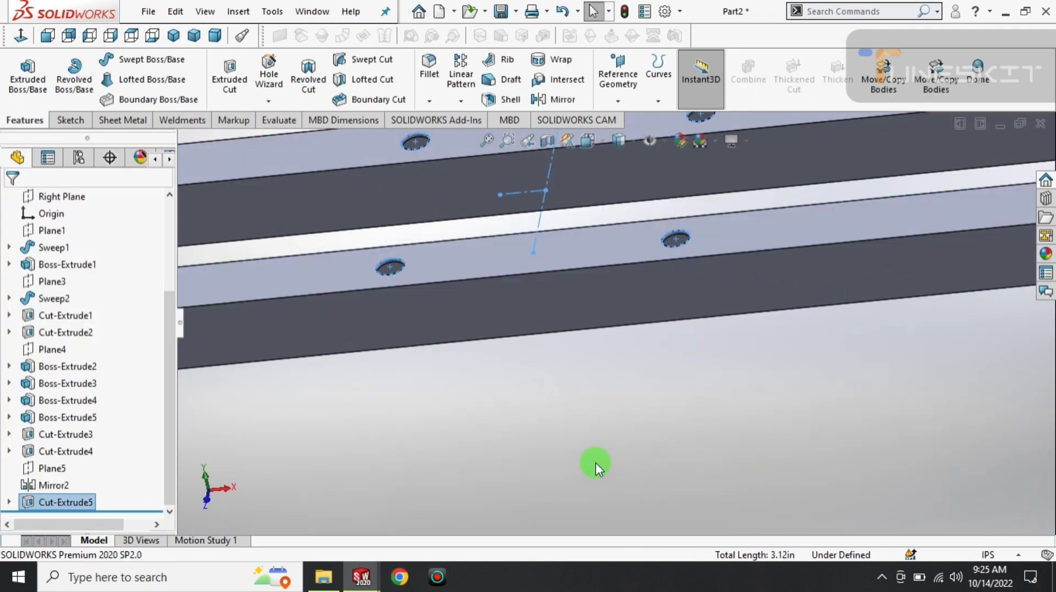
- Start a new sketch on the cradle face from the isometric view
{"action": "left_click", "coordinate": [173, 36]}
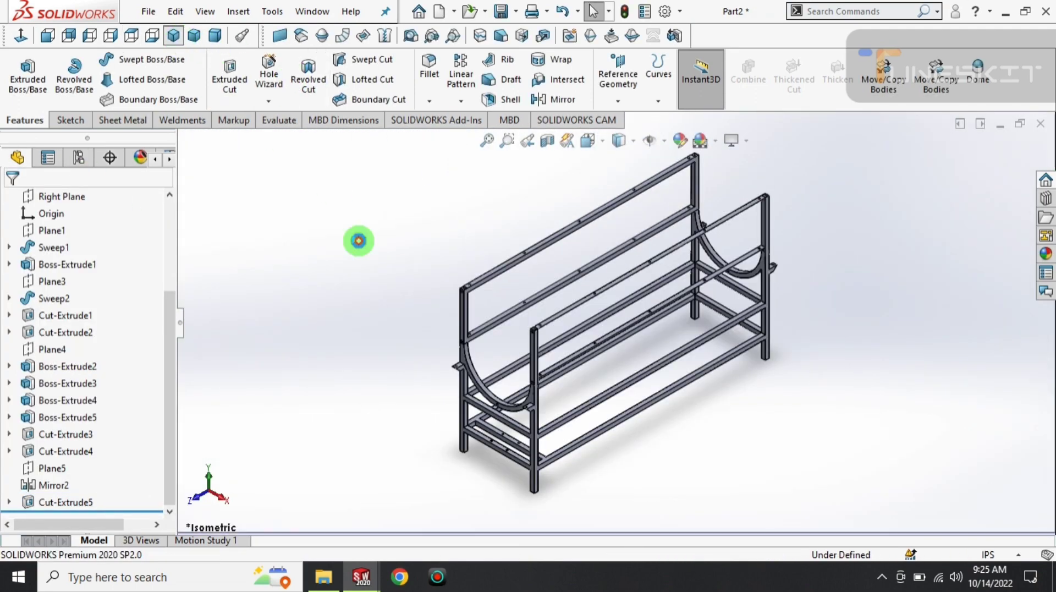
{"action": "scroll", "coordinate": [482, 410], "scroll_direction": "down", "scroll_amount": 2}
{"action": "scroll", "coordinate": [585, 372], "scroll_direction": "down", "scroll_amount": 3}
{"action": "left_click", "coordinate": [586, 371]}
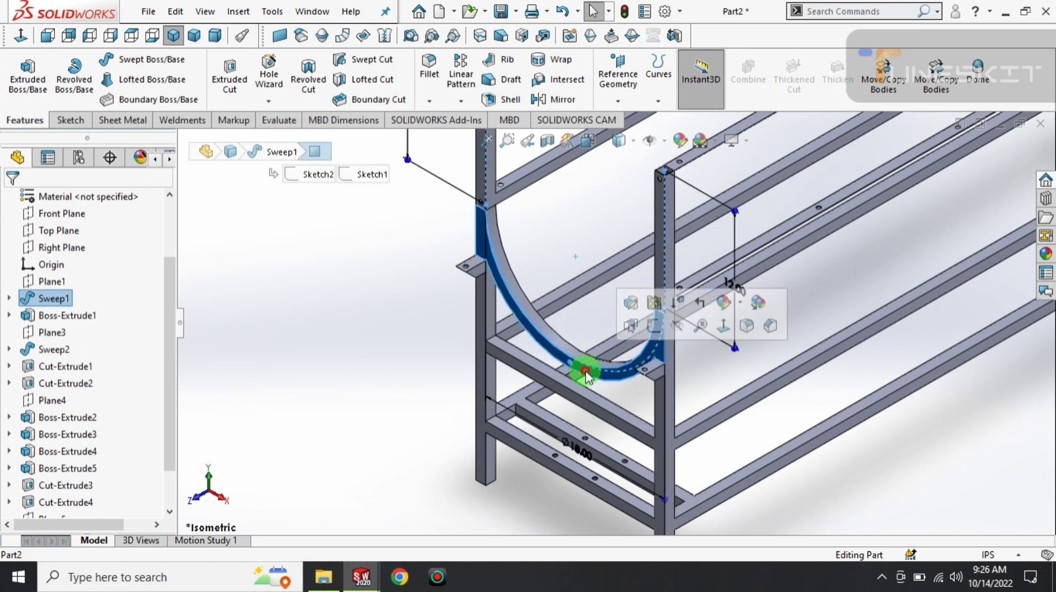
{"action": "left_click", "coordinate": [660, 308]}
{"action": "scroll", "coordinate": [605, 283], "scroll_direction": "down", "scroll_amount": 2}
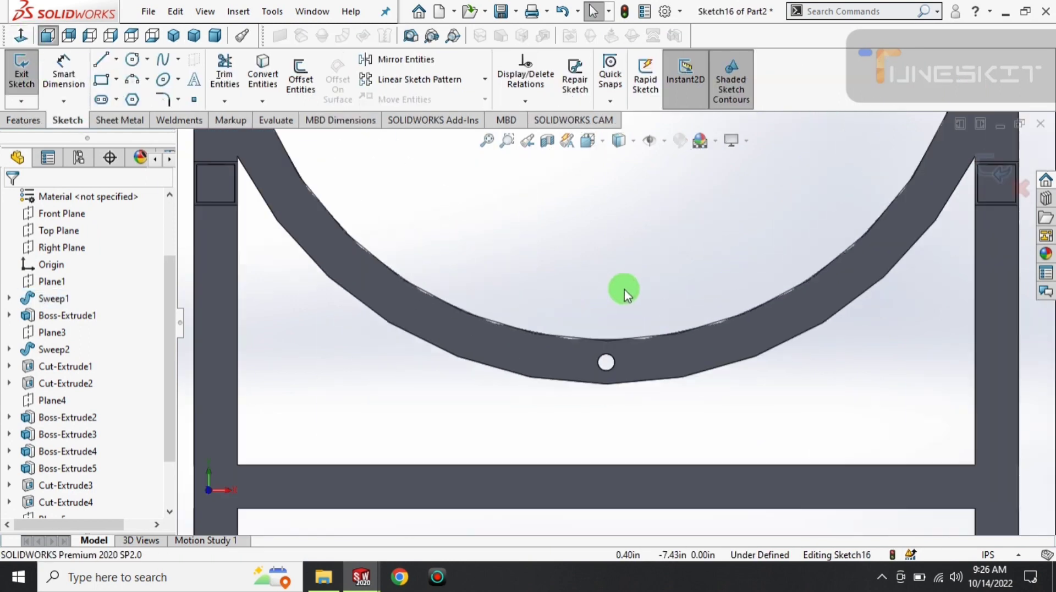
{"action": "scroll", "coordinate": [619, 287], "scroll_direction": "up", "scroll_amount": 2}
{"action": "scroll", "coordinate": [608, 255], "scroll_direction": "down", "scroll_amount": 1}
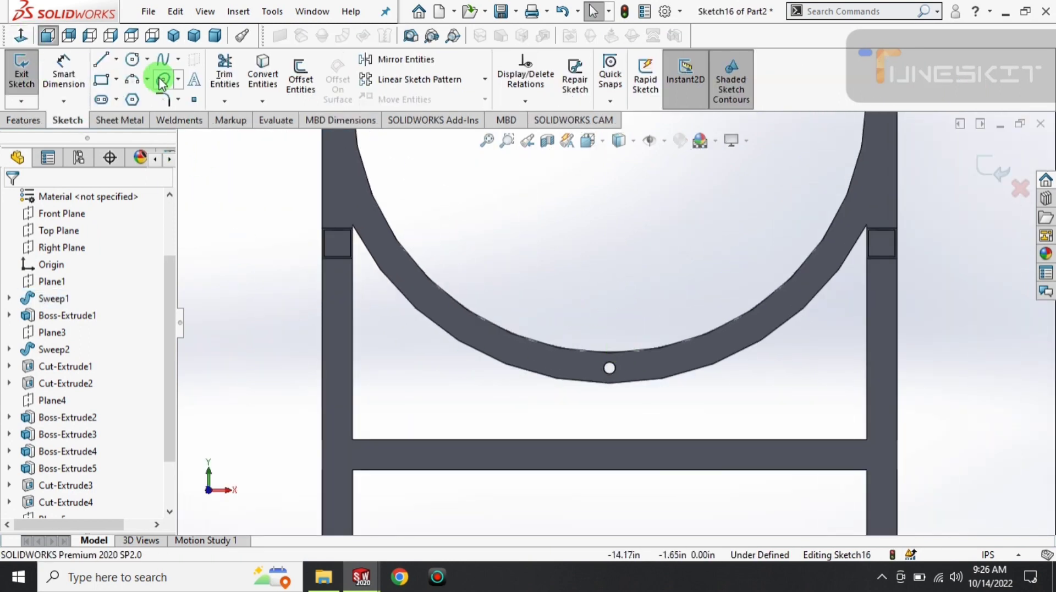
- Draw a vertical centerline left of the hole, one through the hole, and a horizontal centerline
{"action": "left_click", "coordinate": [132, 59]}
{"action": "key", "text": "Escape"}
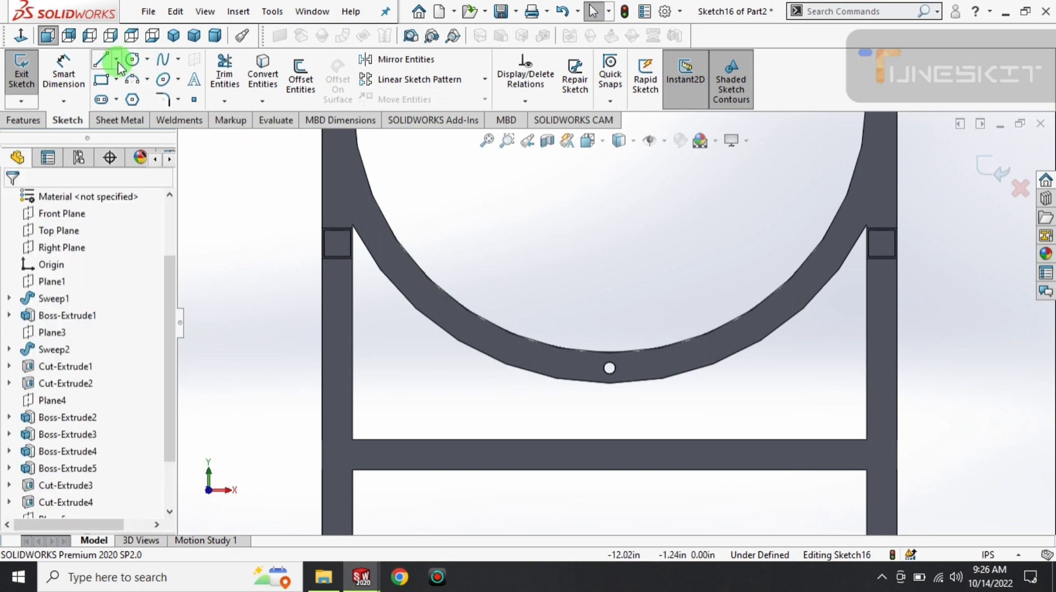
{"action": "left_click", "coordinate": [116, 59]}
{"action": "left_click", "coordinate": [151, 96]}
{"action": "left_click", "coordinate": [488, 269]}
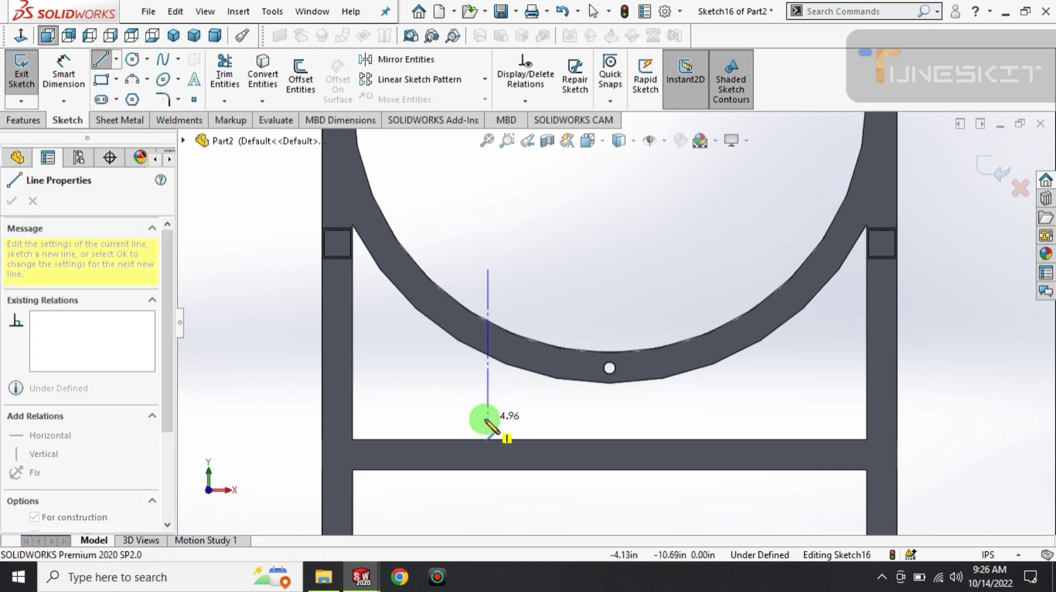
{"action": "left_click", "coordinate": [488, 418]}
{"action": "key", "text": "Escape"}
{"action": "left_click", "coordinate": [112, 58]}
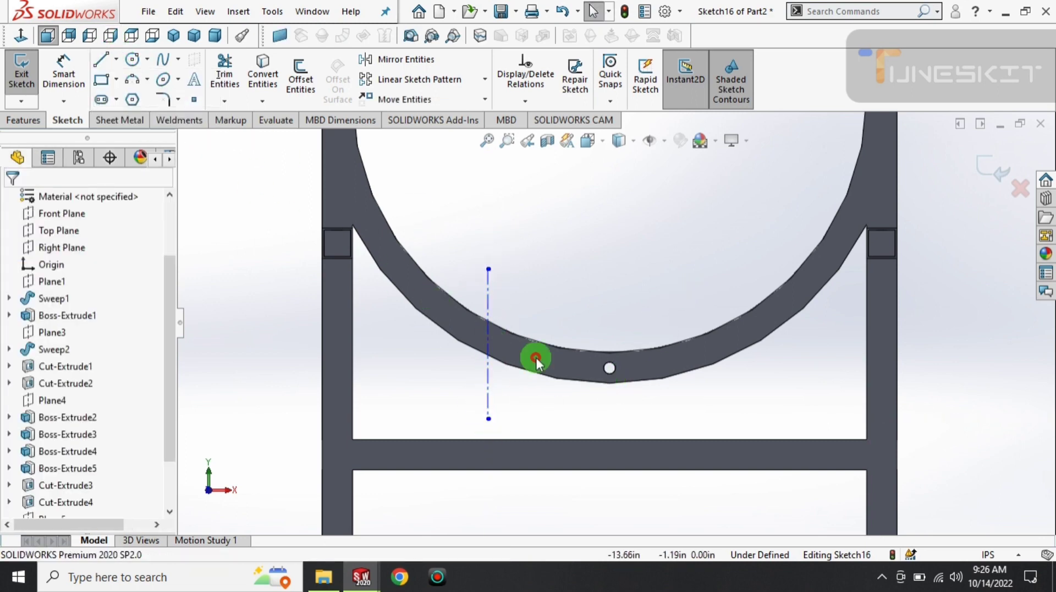
{"action": "left_click", "coordinate": [609, 367]}
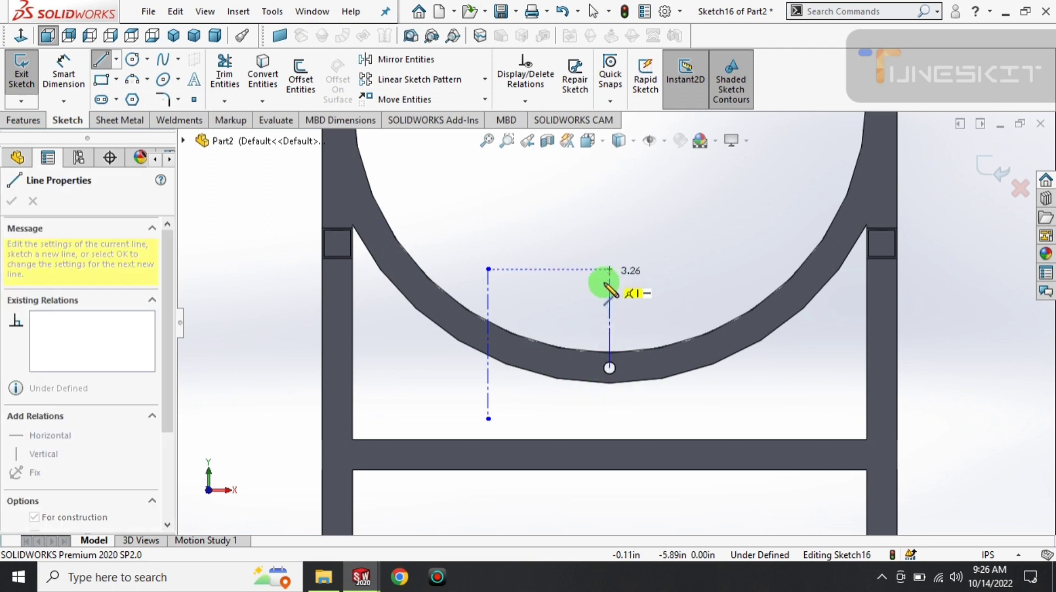
{"action": "left_click", "coordinate": [610, 269]}
{"action": "key", "text": "Escape"}
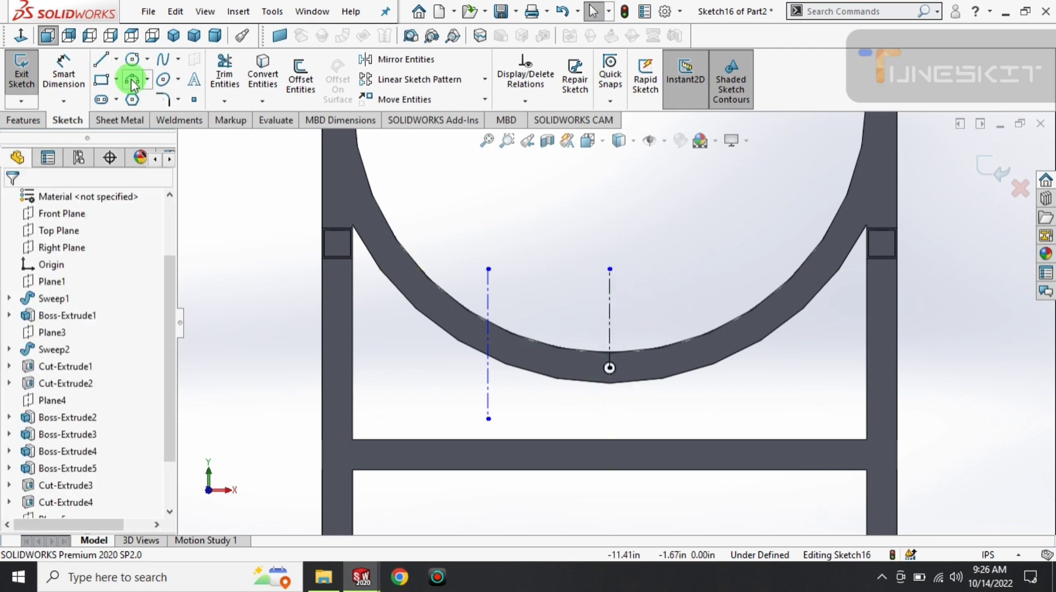
{"action": "key", "text": "Return"}
{"action": "left_click", "coordinate": [473, 294]}
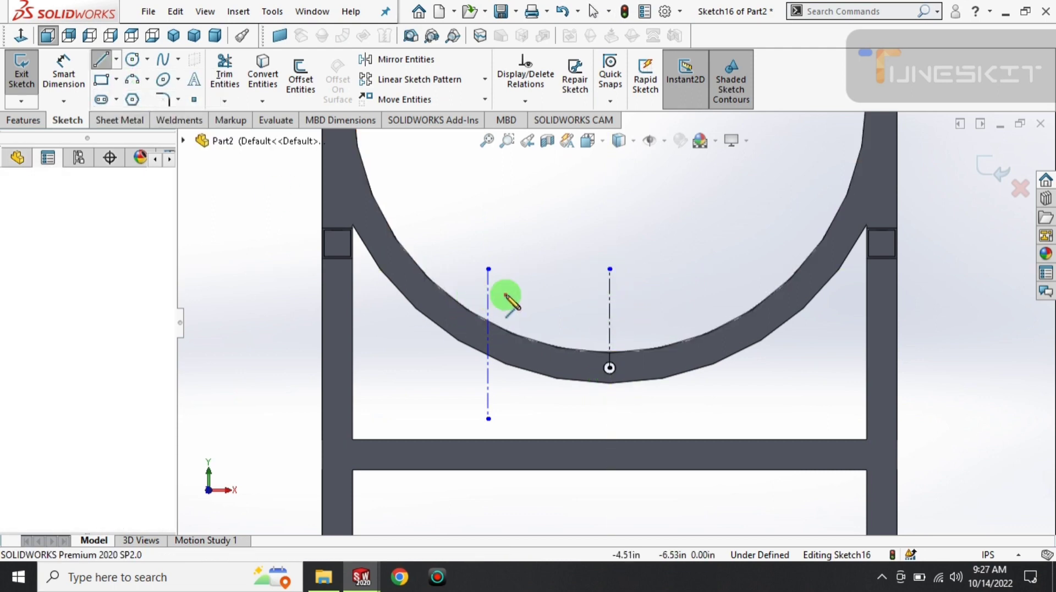
{"action": "left_click", "coordinate": [642, 293]}
{"action": "key", "text": "Escape"}
- Dimension the horizontal centerline 0.75 above the hole and the vertical centerlines 3.25 apart
{"action": "scroll", "coordinate": [565, 355], "scroll_direction": "down", "scroll_amount": 3}
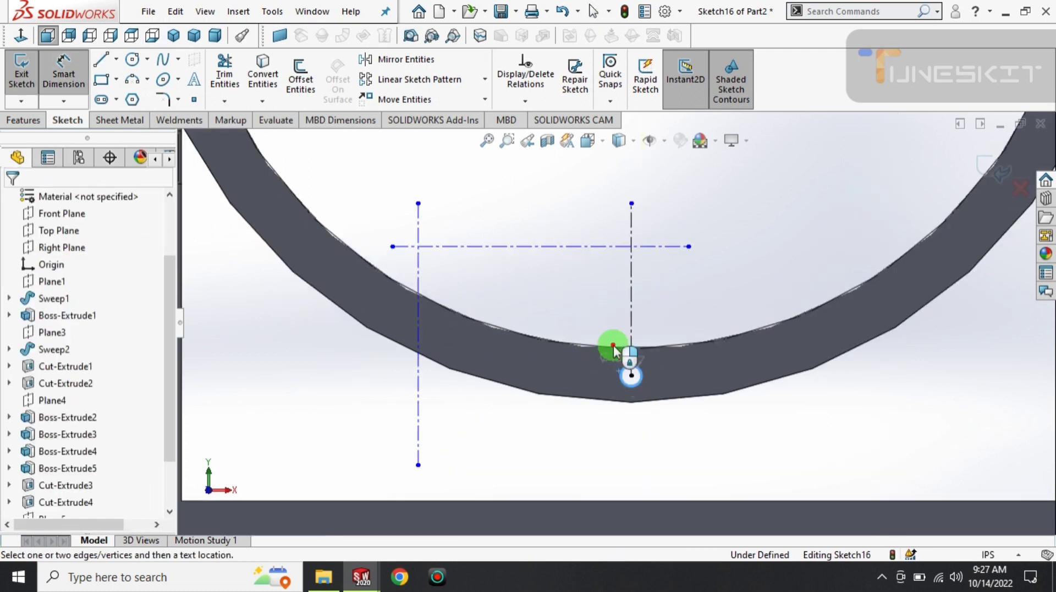
{"action": "left_click", "coordinate": [557, 264]}
{"action": "left_click", "coordinate": [278, 311]}
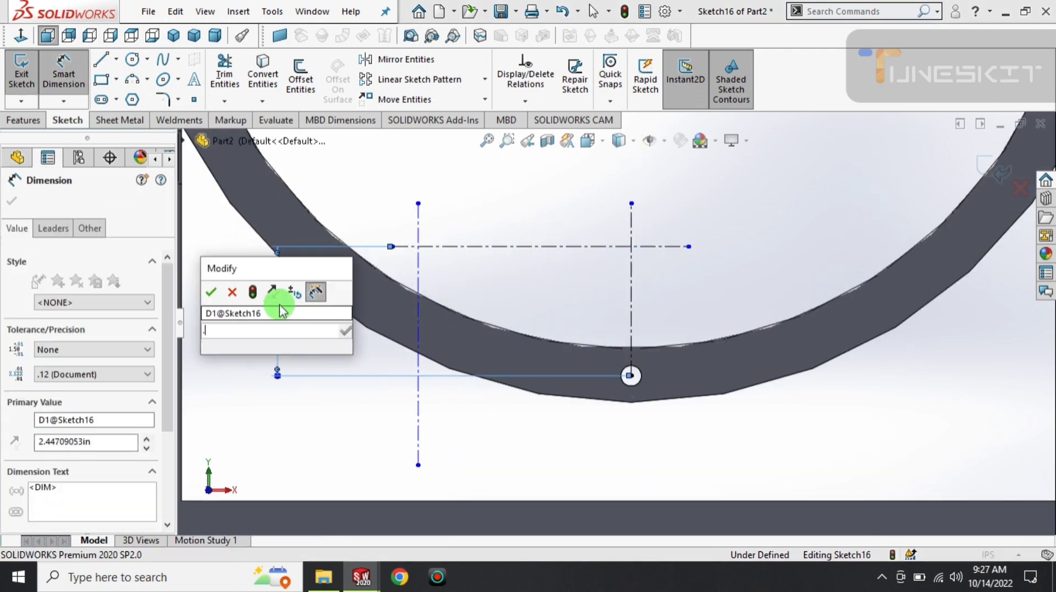
{"action": "type", "text": ".75"}
{"action": "key", "text": "Return"}
{"action": "left_click", "coordinate": [419, 289]}
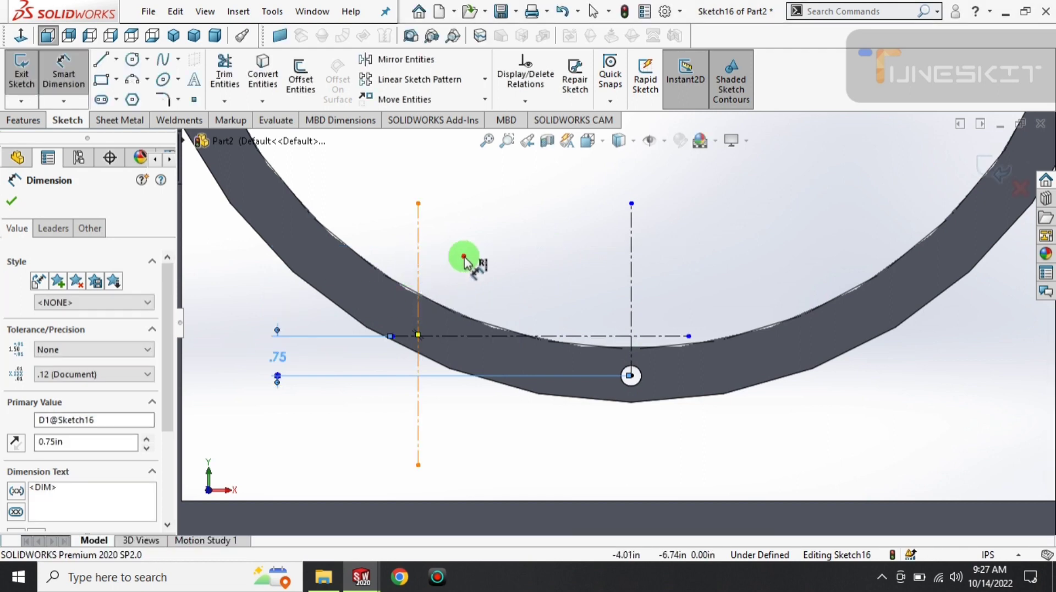
{"action": "left_click", "coordinate": [631, 259]}
{"action": "left_click", "coordinate": [571, 254]}
{"action": "type", "text": "3.25"}
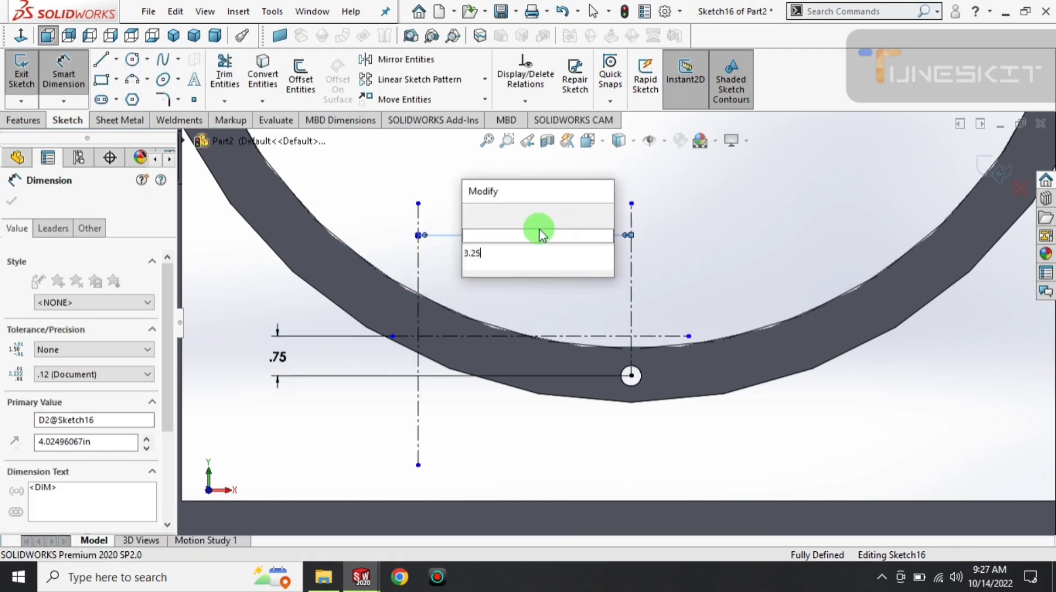
{"action": "key", "text": "Return"}
{"action": "scroll", "coordinate": [462, 330], "scroll_direction": "down", "scroll_amount": 2}
- Sketch a trial circle at the centerline intersection, then delete it
{"action": "key", "text": "c"}
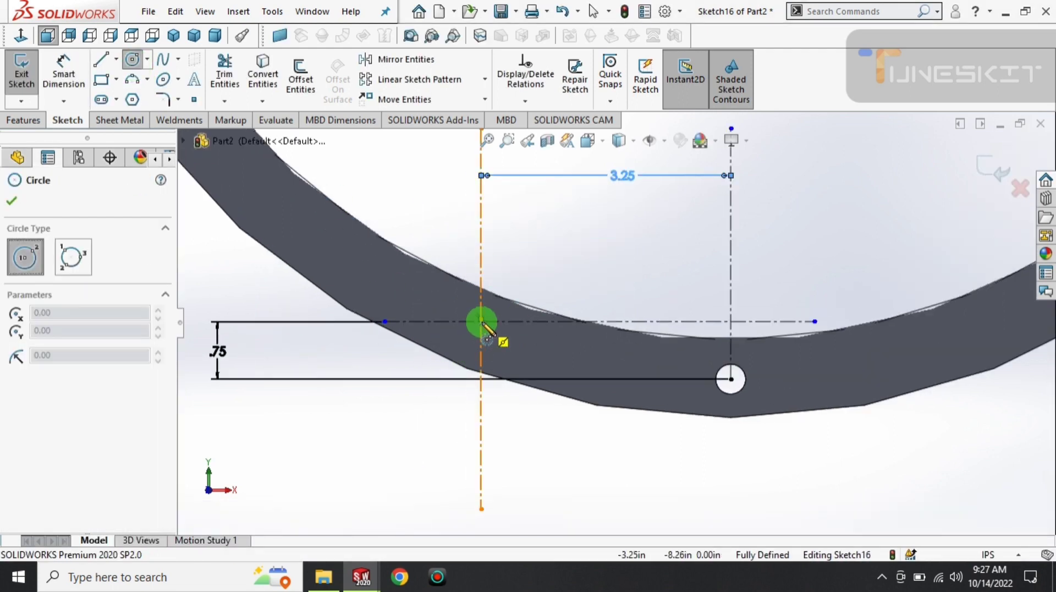
{"action": "scroll", "coordinate": [484, 323], "scroll_direction": "down", "scroll_amount": 2}
{"action": "left_click", "coordinate": [535, 283]}
{"action": "scroll", "coordinate": [490, 330], "scroll_direction": "down", "scroll_amount": 2}
{"action": "left_click", "coordinate": [502, 345]}
{"action": "key", "text": "d"}
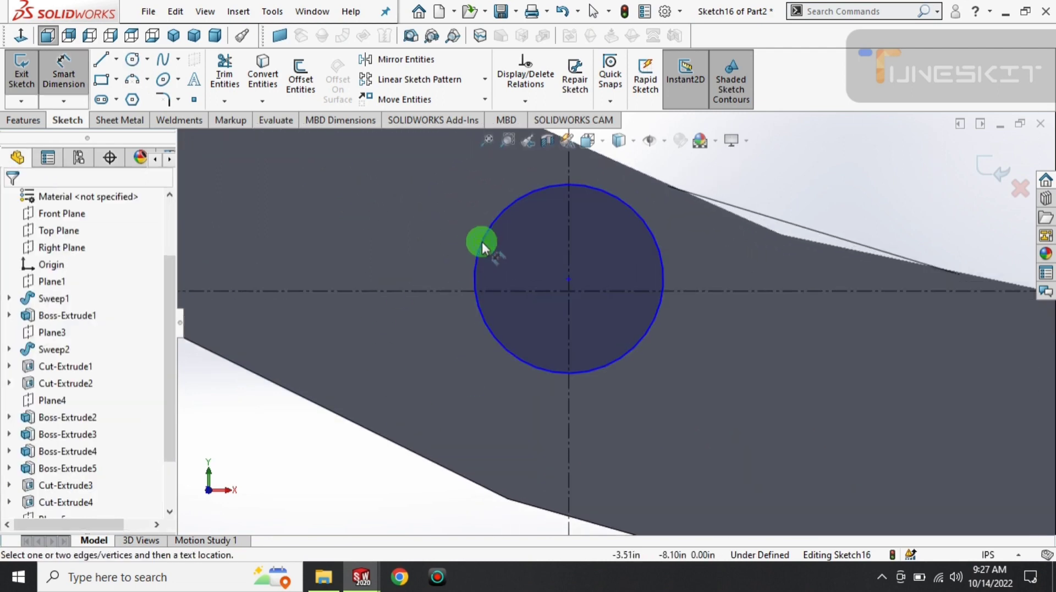
{"action": "left_click", "coordinate": [571, 280]}
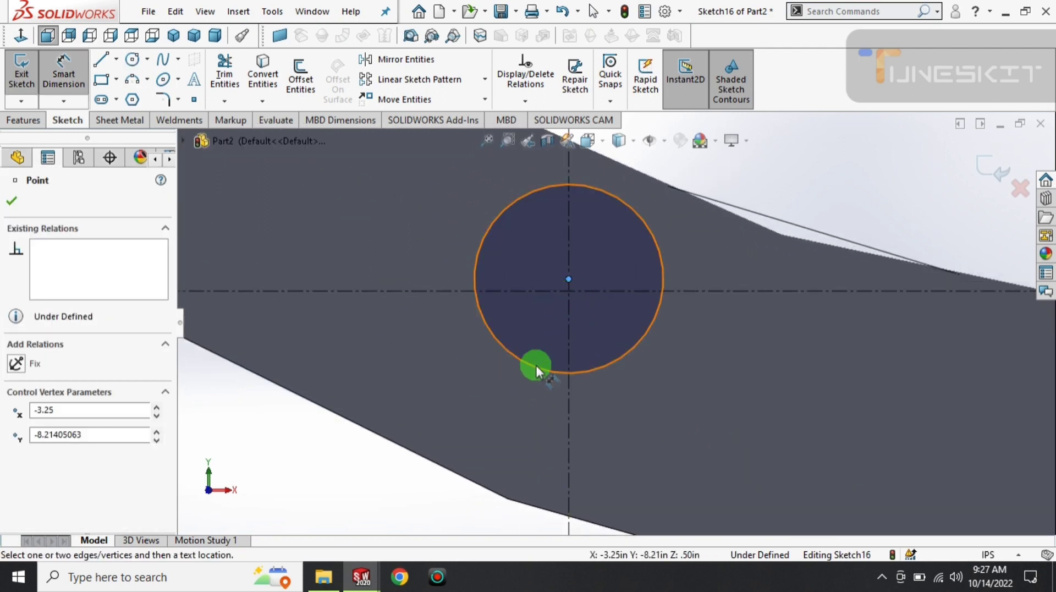
{"action": "key", "text": "Delete"}
{"action": "left_click", "coordinate": [617, 356]}
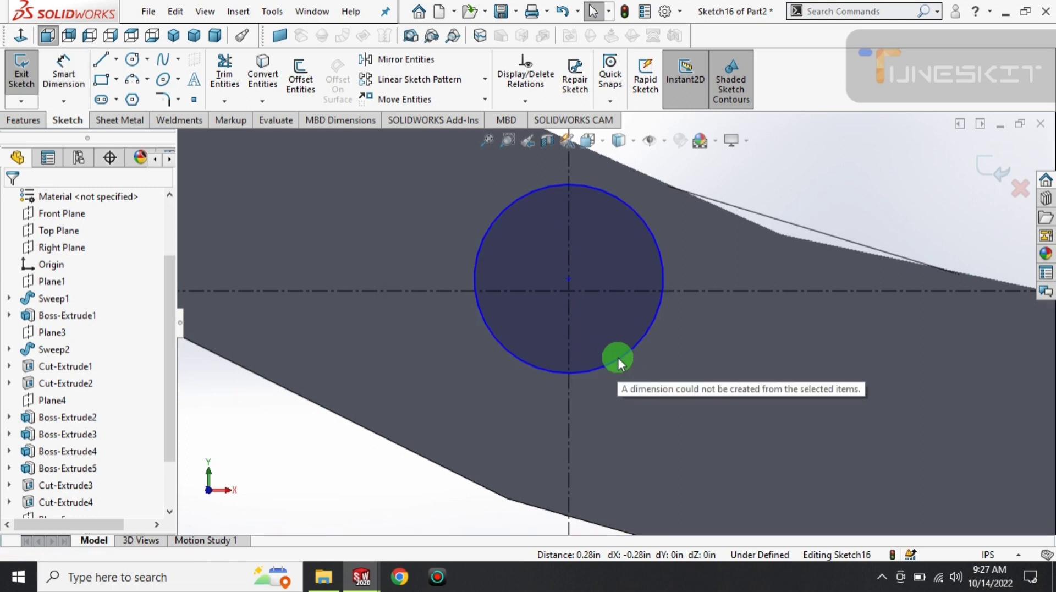
{"action": "key", "text": "Delete"}
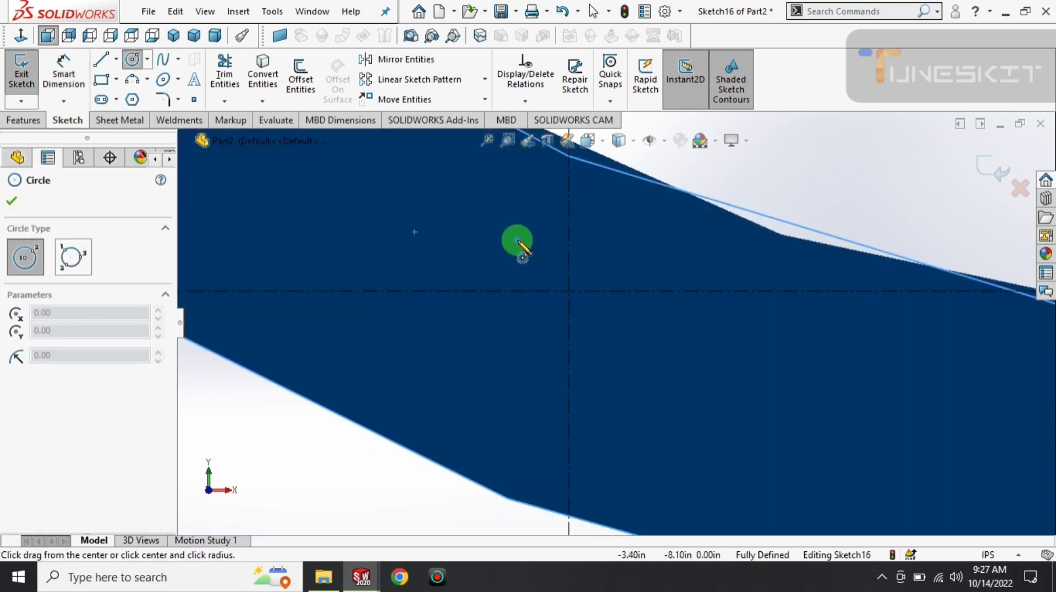
- Draw a circle at the centerline intersection and give it a 10mm diameter
{"action": "left_click", "coordinate": [134, 60]}
{"action": "scroll", "coordinate": [552, 288], "scroll_direction": "down", "scroll_amount": 3}
{"action": "left_click", "coordinate": [599, 301]}
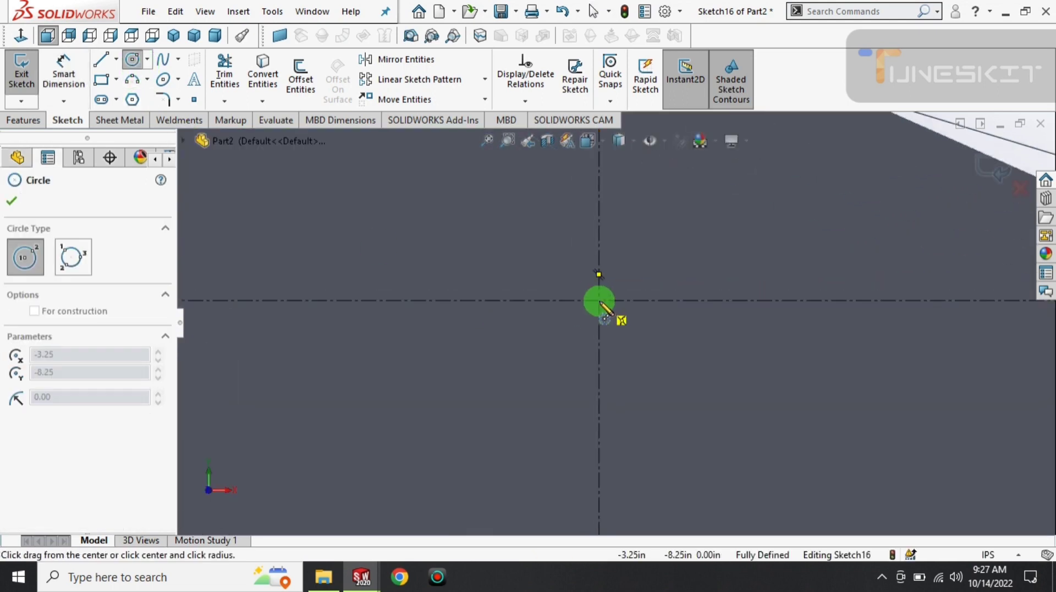
{"action": "left_click", "coordinate": [554, 332]}
{"action": "key", "text": "d"}
{"action": "left_click", "coordinate": [562, 250]}
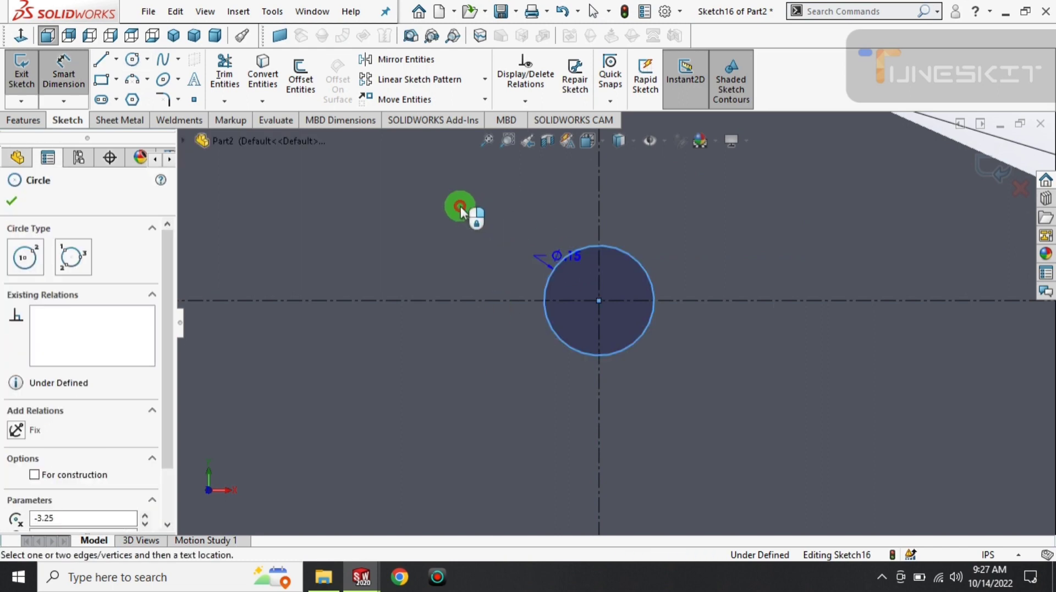
{"action": "left_click", "coordinate": [419, 203]}
{"action": "type", "text": "10mm"}
{"action": "key", "text": "Return"}
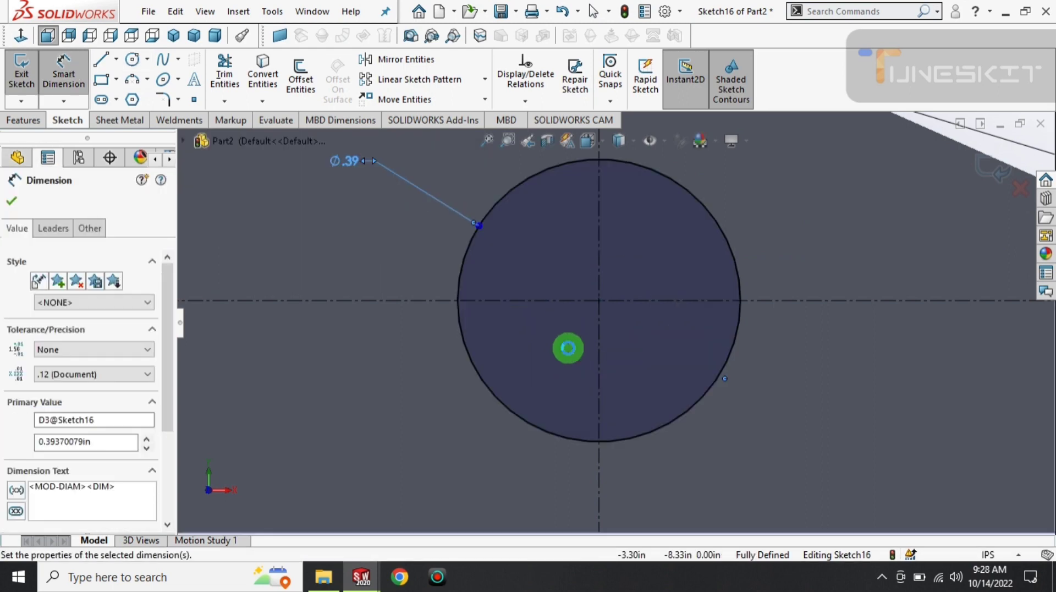
- Mirror the 10mm circle about the Right Plane
{"action": "scroll", "coordinate": [576, 351], "scroll_direction": "up", "scroll_amount": 5}
{"action": "scroll", "coordinate": [528, 336], "scroll_direction": "up", "scroll_amount": 3}
{"action": "left_click", "coordinate": [404, 58]}
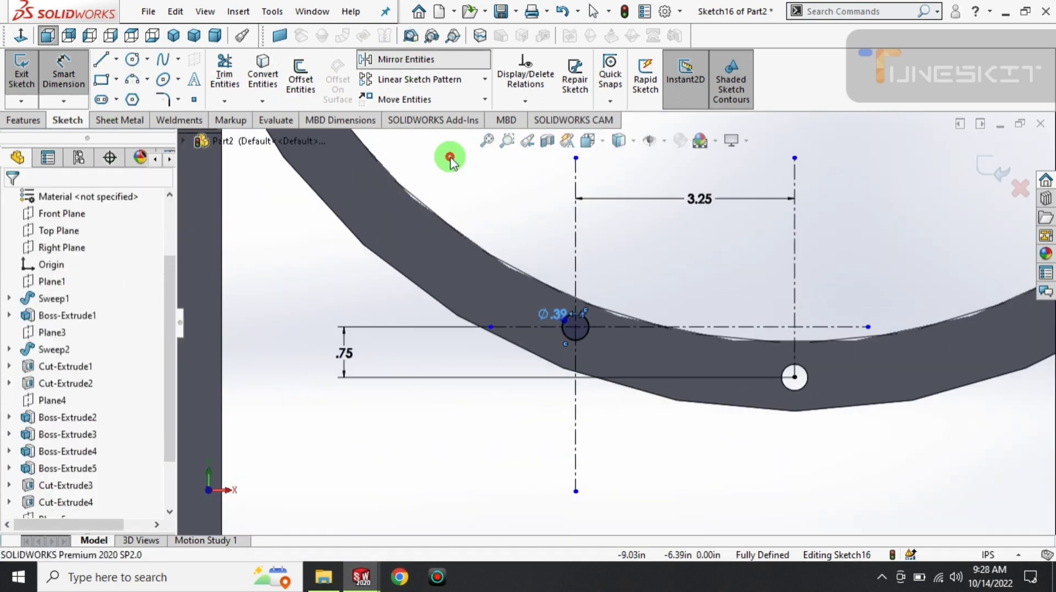
{"action": "left_click", "coordinate": [563, 328]}
{"action": "left_click", "coordinate": [52, 407]}
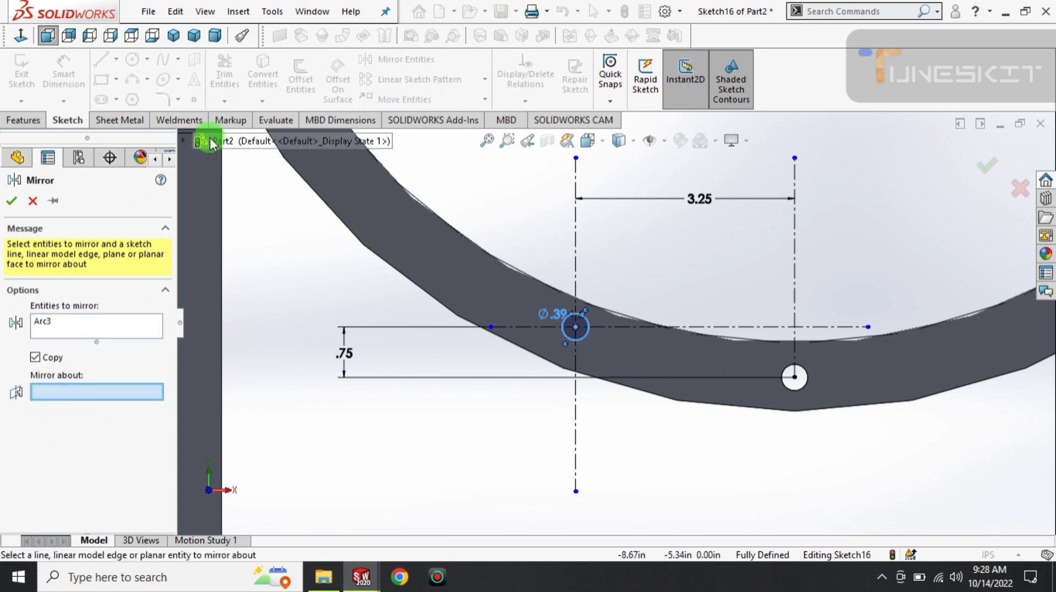
{"action": "left_click", "coordinate": [184, 141]}
{"action": "left_click", "coordinate": [267, 277]}
{"action": "left_click", "coordinate": [994, 165]}
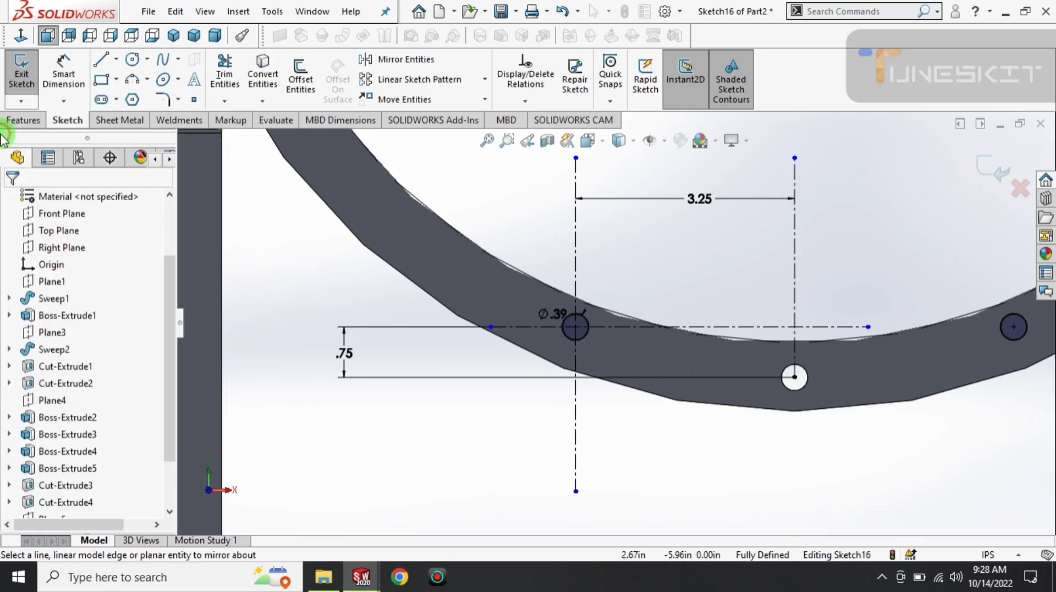
- Set up an Extruded Cut of both circles with Through All
{"action": "left_click", "coordinate": [23, 120]}
{"action": "left_click", "coordinate": [71, 293]}
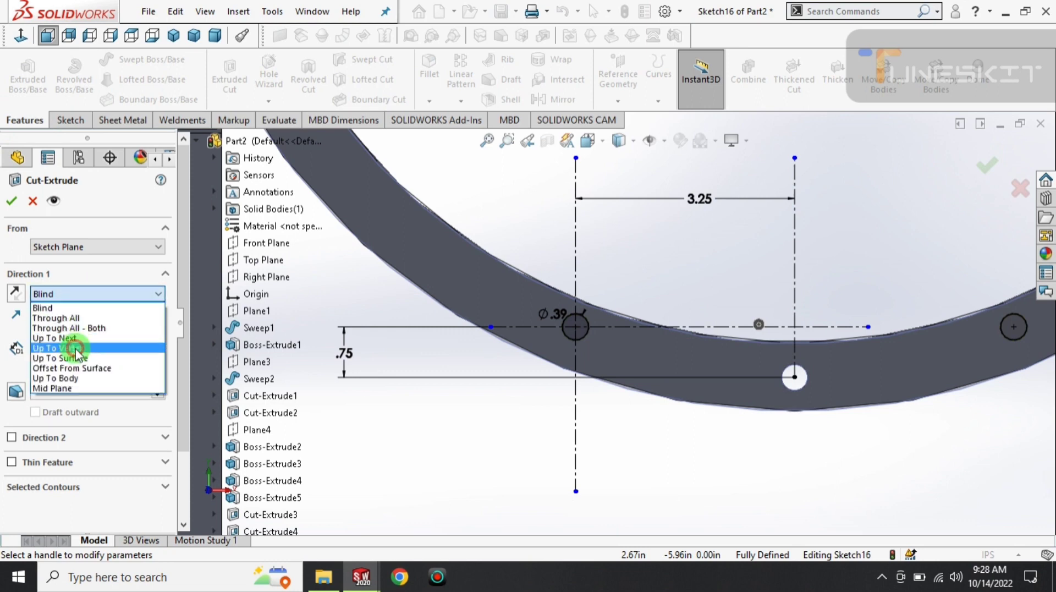
{"action": "left_click", "coordinate": [83, 320]}
- Confirm the through-all hole cut and fit the frame in isometric view
{"action": "key", "text": "Return"}
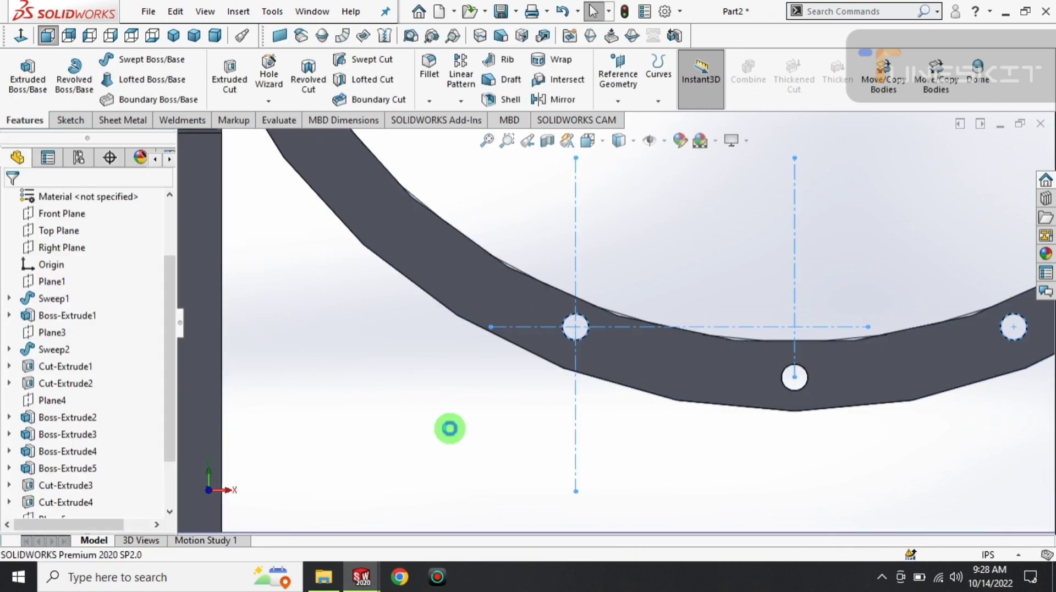
{"action": "middle_click_drag", "start_coordinate": [357, 338], "coordinate": [862, 437], "text": "ctrl"}
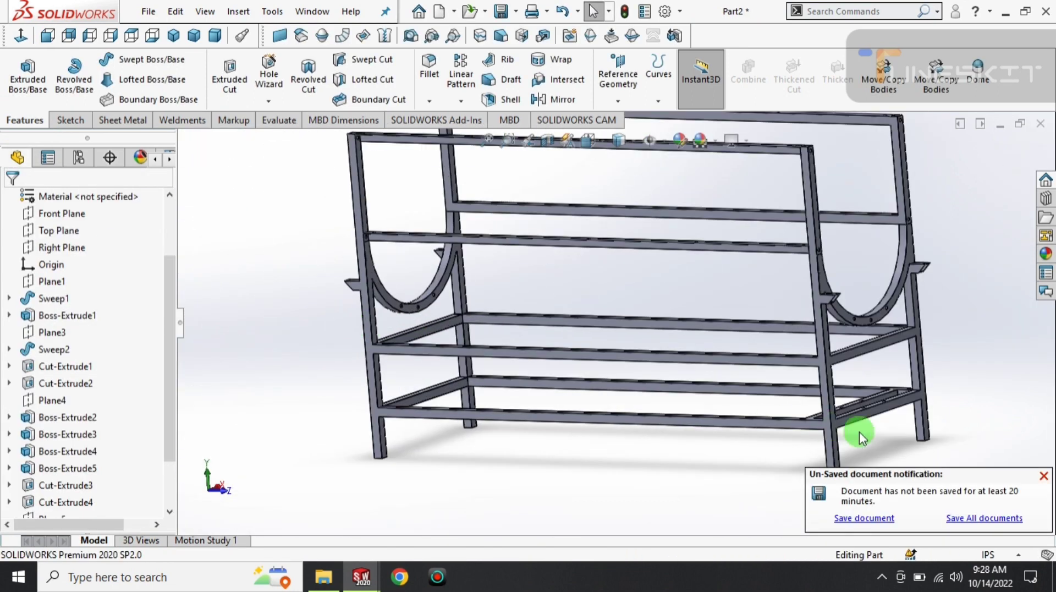
{"action": "left_click", "coordinate": [1041, 476]}
{"action": "left_click", "coordinate": [173, 35]}
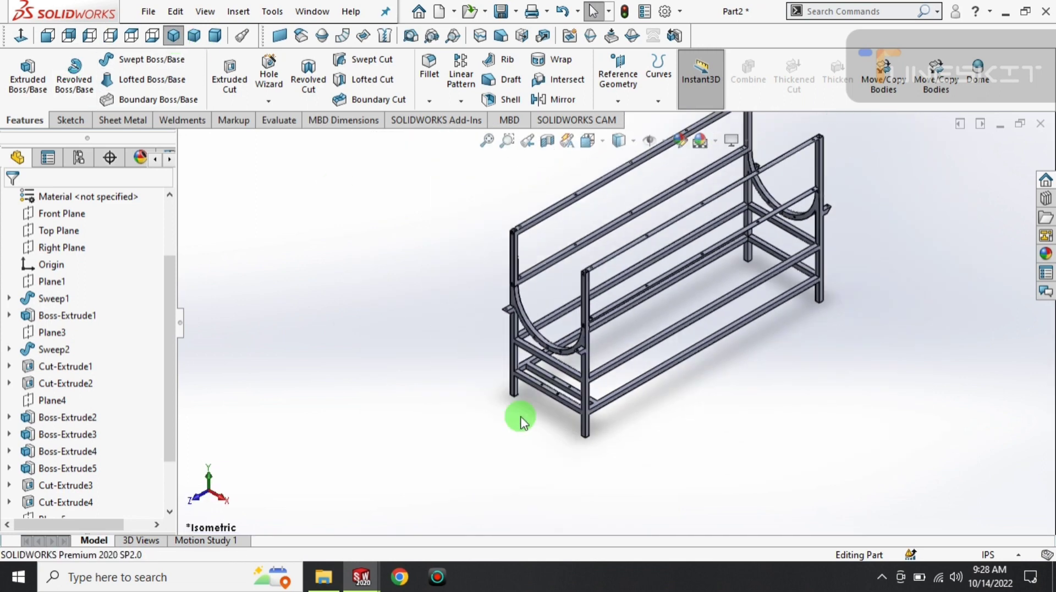
{"action": "key", "text": "f"}
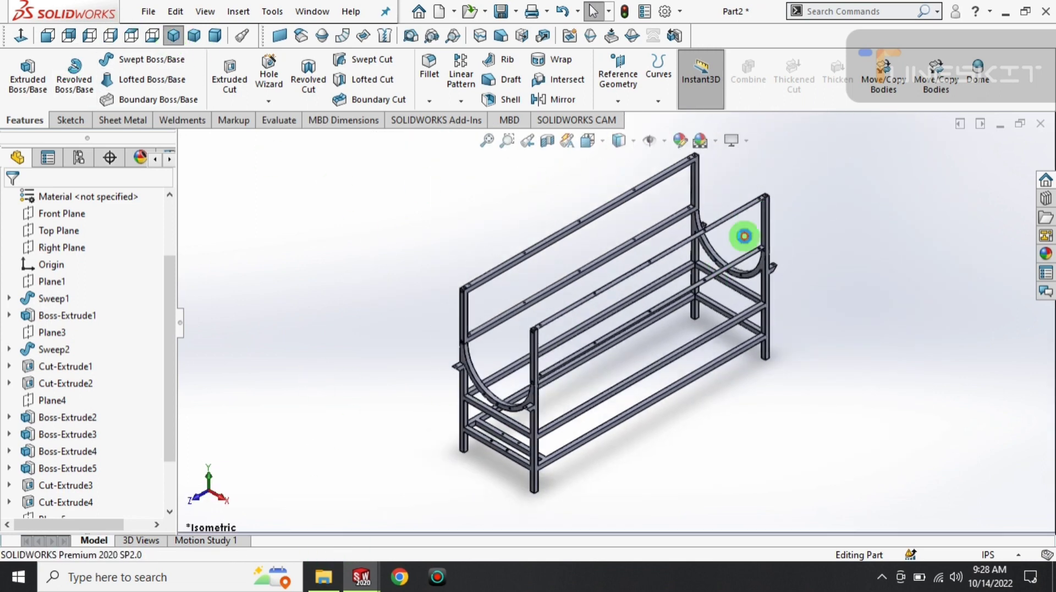
- Apply a red colour appearance to the entire part
{"action": "left_click", "coordinate": [679, 141]}
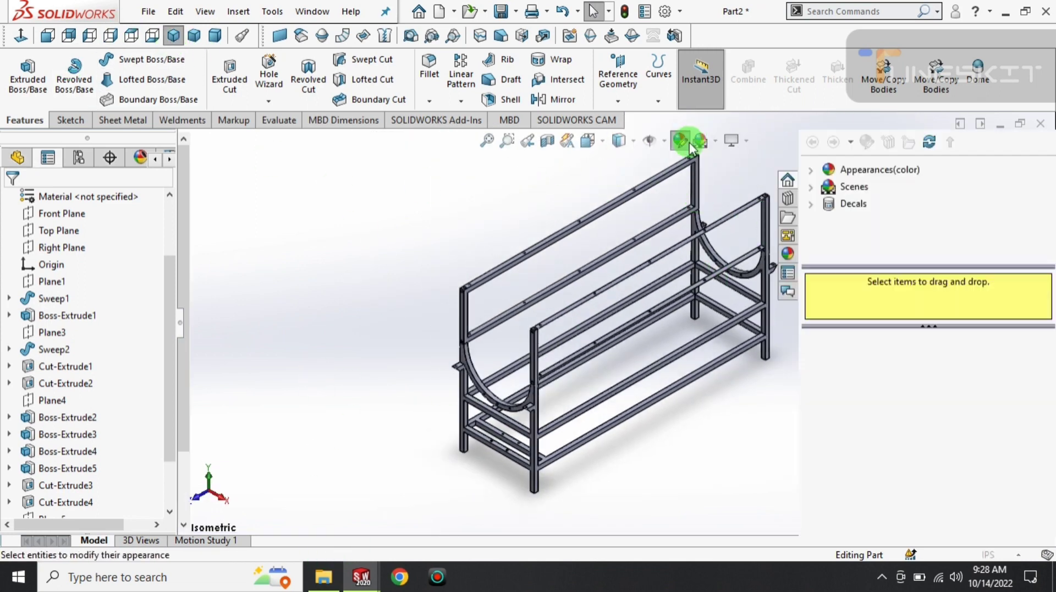
{"action": "left_click", "coordinate": [865, 207]}
{"action": "left_click", "coordinate": [50, 517]}
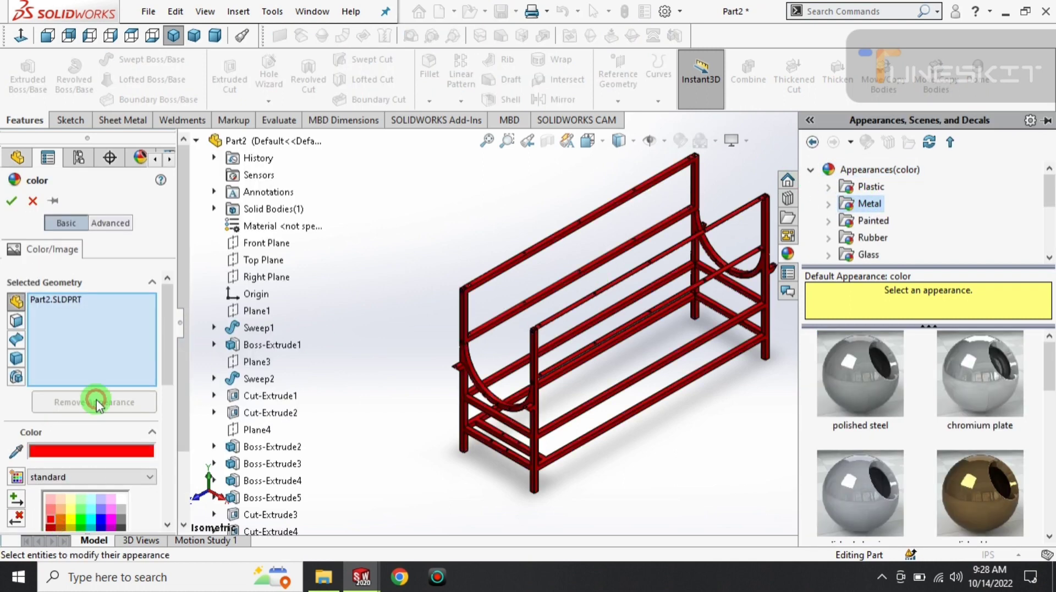
{"action": "left_click", "coordinate": [11, 201]}
{"action": "left_click", "coordinate": [444, 245]}
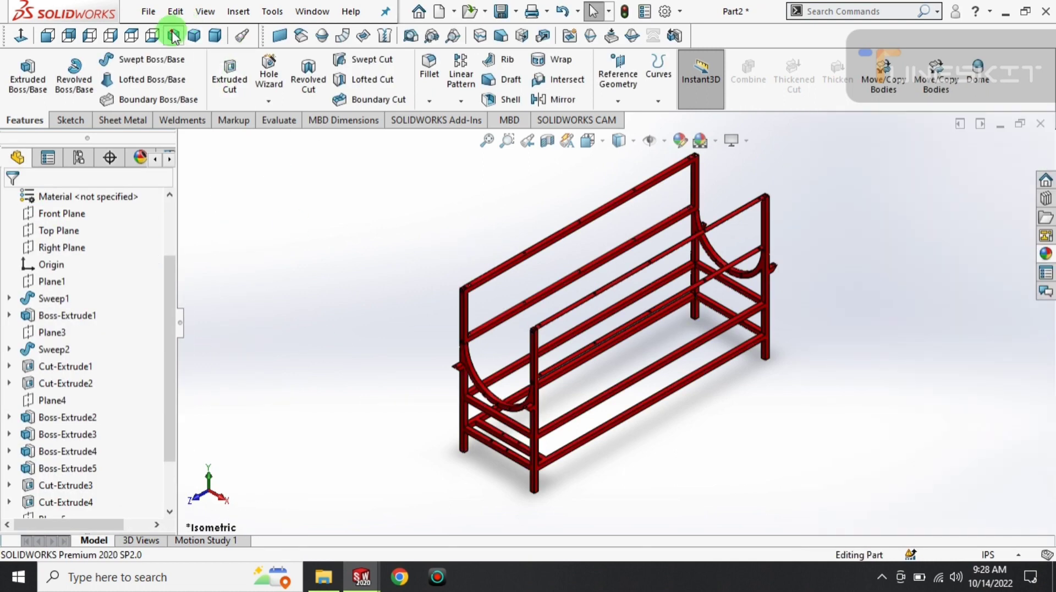